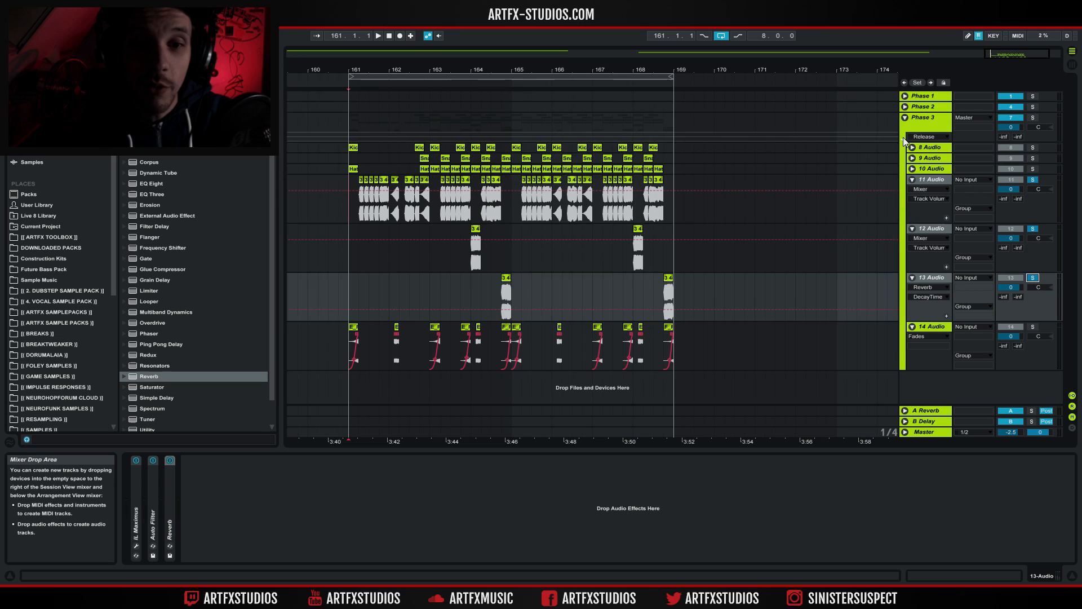
# Briefly play the Phase 3 section, and swap the view by collapsing its group and expanding the Phase 1 group
pyautogui.press('space')
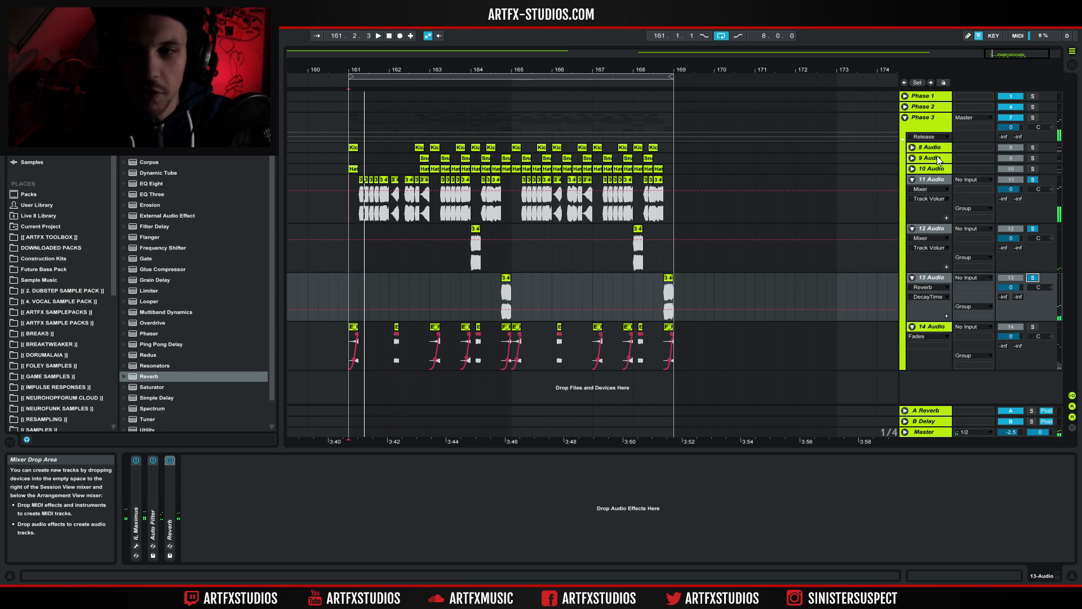
pyautogui.click(905, 117)
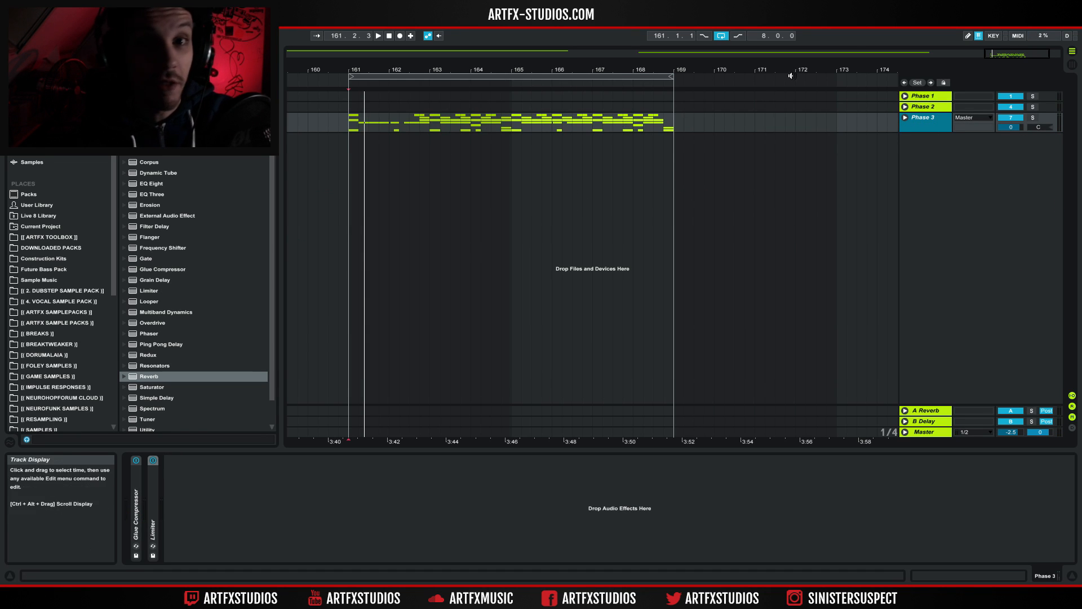
pyautogui.click(905, 97)
pyautogui.click(928, 99)
# Hide the Phase 1 group's own automation lanes and fold the 3 Audio track, leaving the Operator track's lanes open
pyautogui.moveTo(699, 70); pyautogui.dragTo(749, 22)
pyautogui.moveTo(828, 70); pyautogui.dragTo(852, 70)
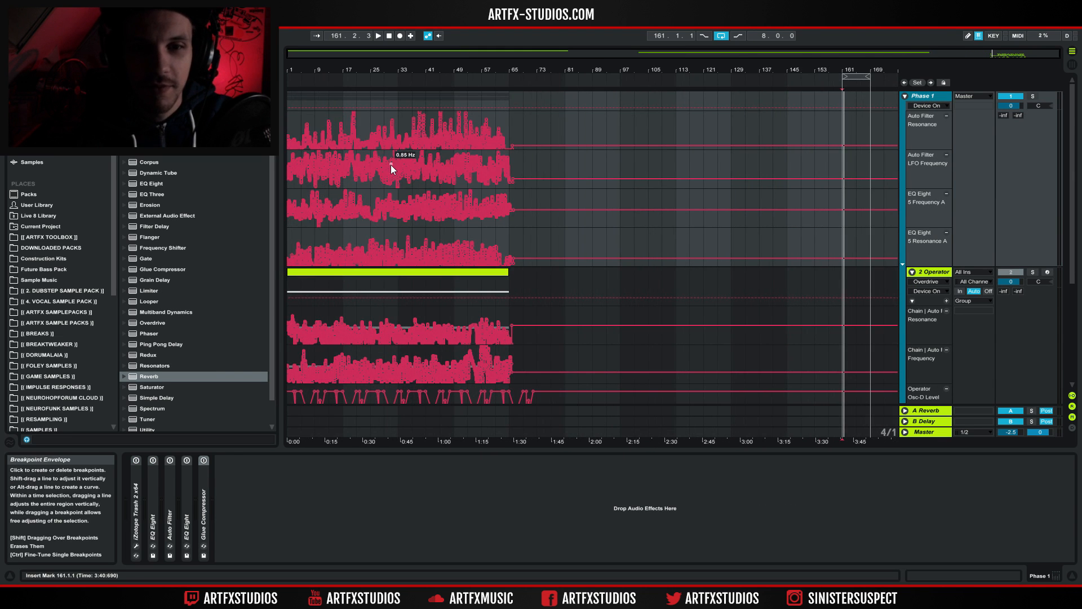
pyautogui.moveTo(363, 69); pyautogui.dragTo(370, 119)
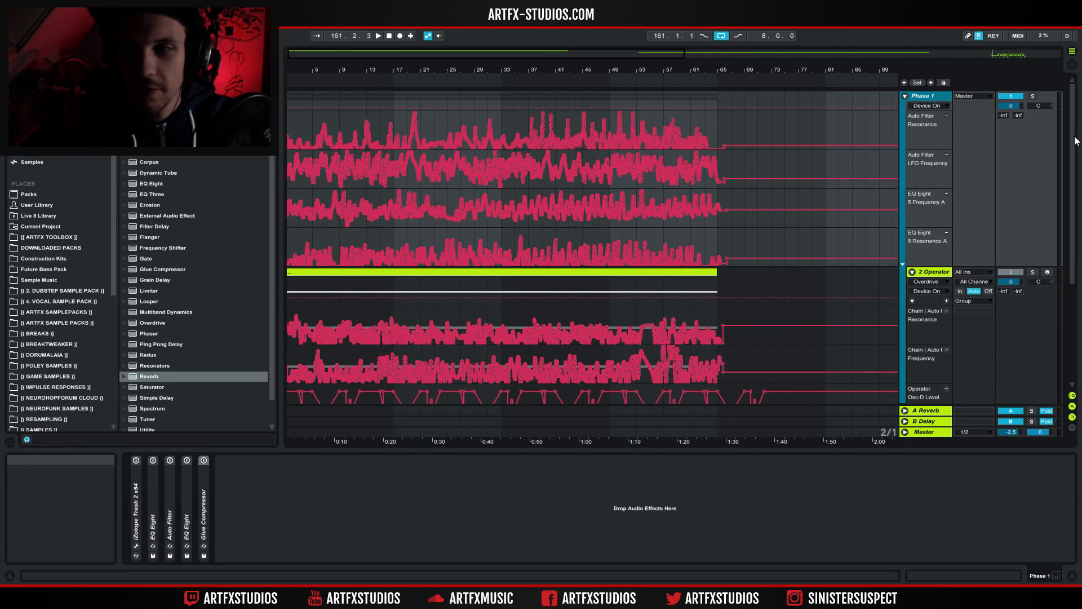
pyautogui.moveTo(1070, 156); pyautogui.dragTo(1054, 267)
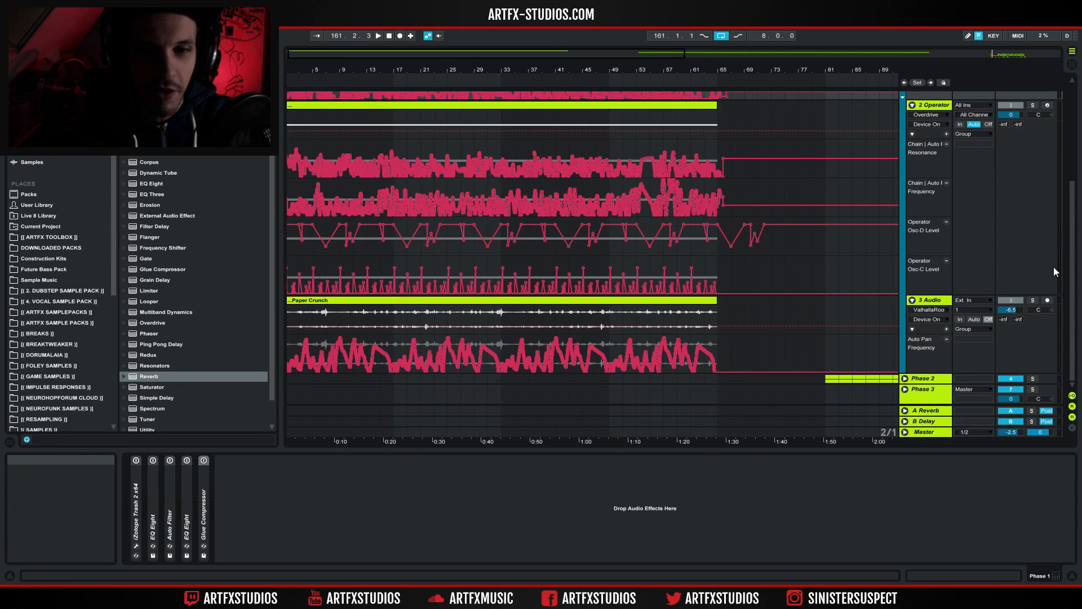
pyautogui.scroll(5, 1056, 230)
pyautogui.moveTo(1075, 114); pyautogui.dragTo(1073, 83)
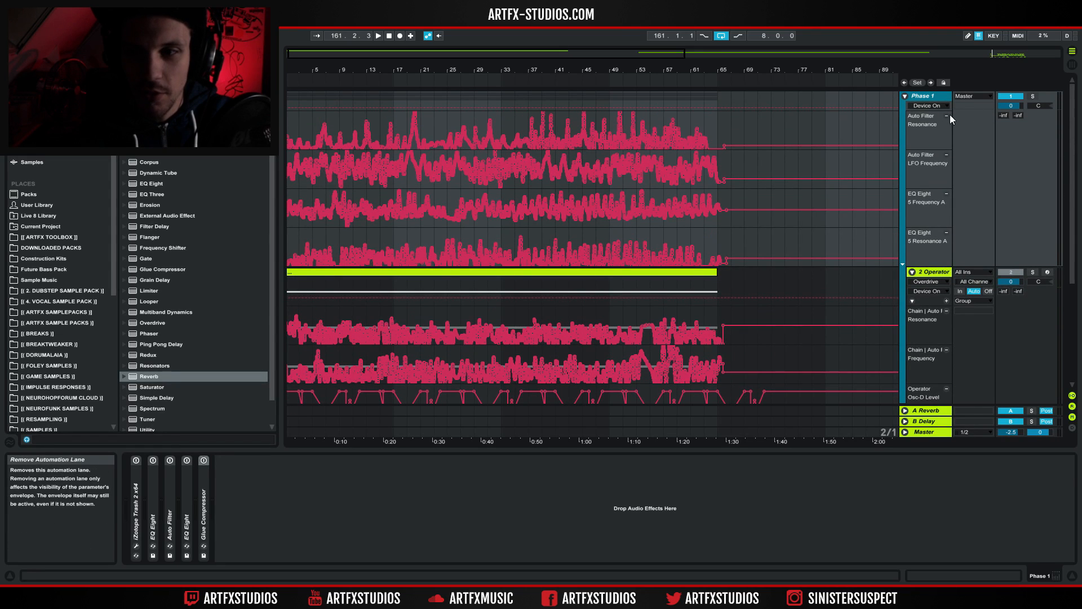
pyautogui.moveTo(925, 109); pyautogui.dragTo(925, 125)
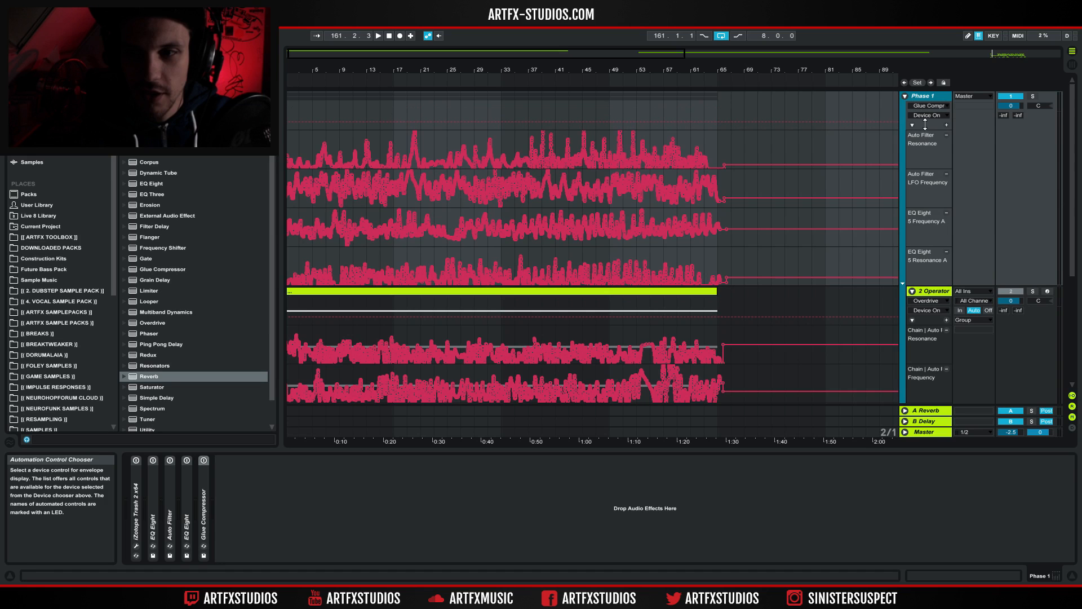
pyautogui.click(912, 125)
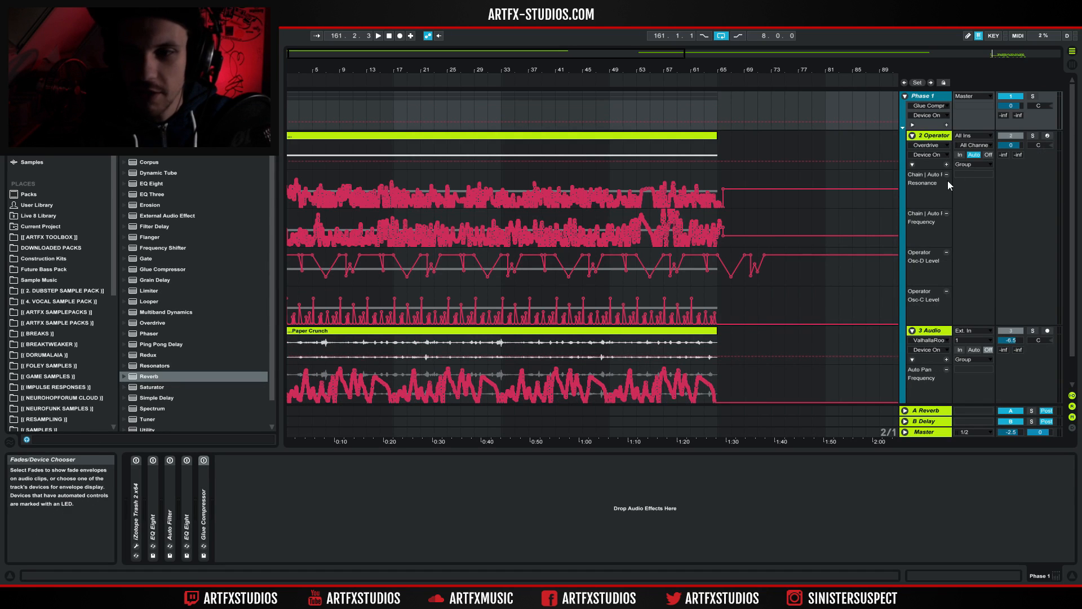
pyautogui.click(911, 331)
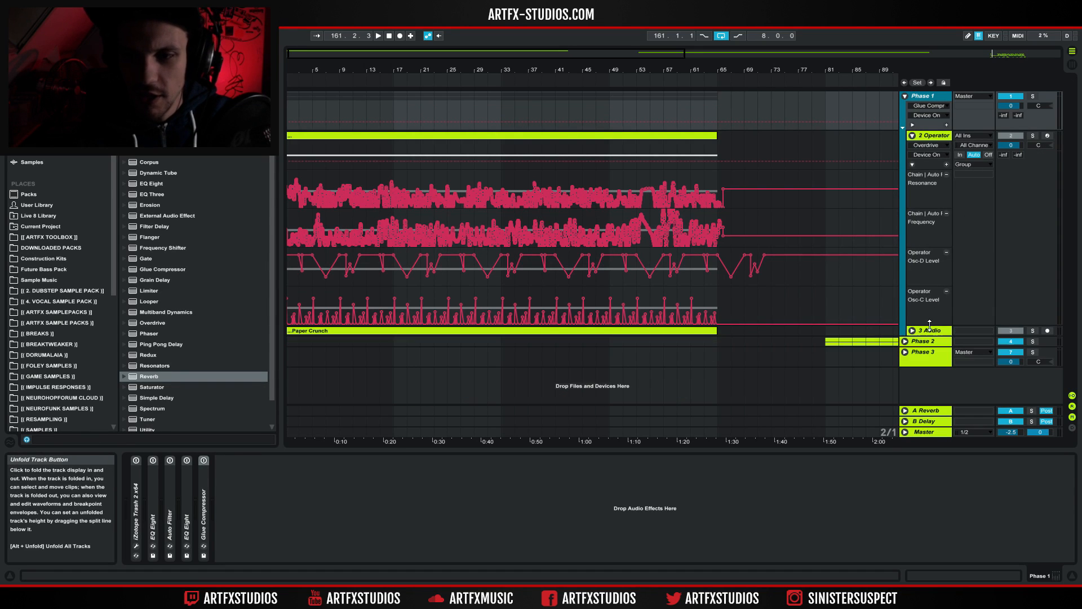
# Solo the 2 Operator track and turn off Operator's oscillators B, C and D so only oscillator A remains
pyautogui.click(939, 140)
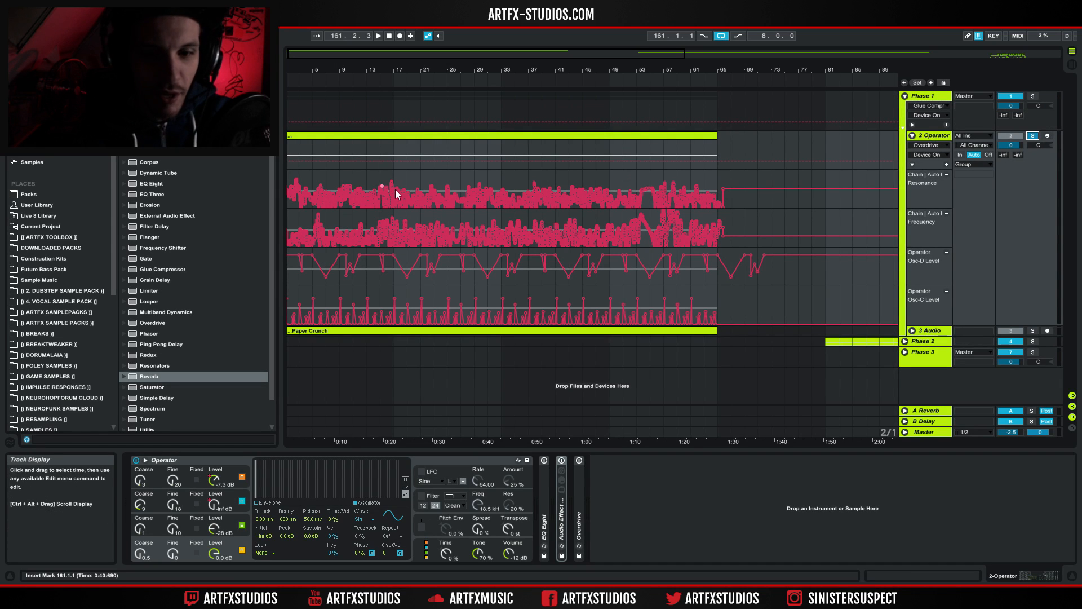
pyautogui.click(363, 136)
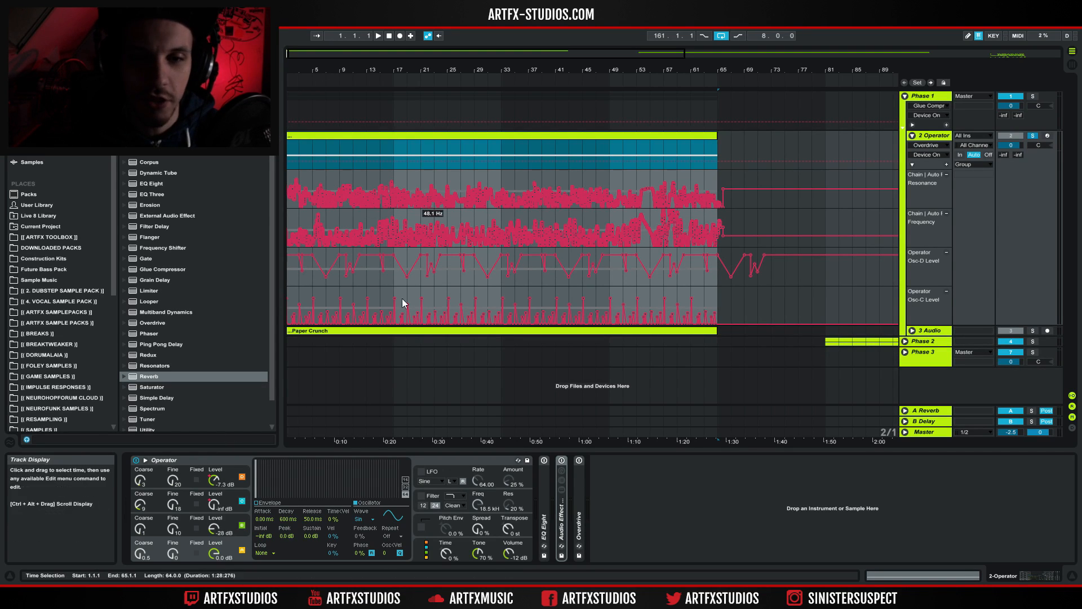
pyautogui.click(242, 525)
pyautogui.click(242, 500)
pyautogui.click(242, 476)
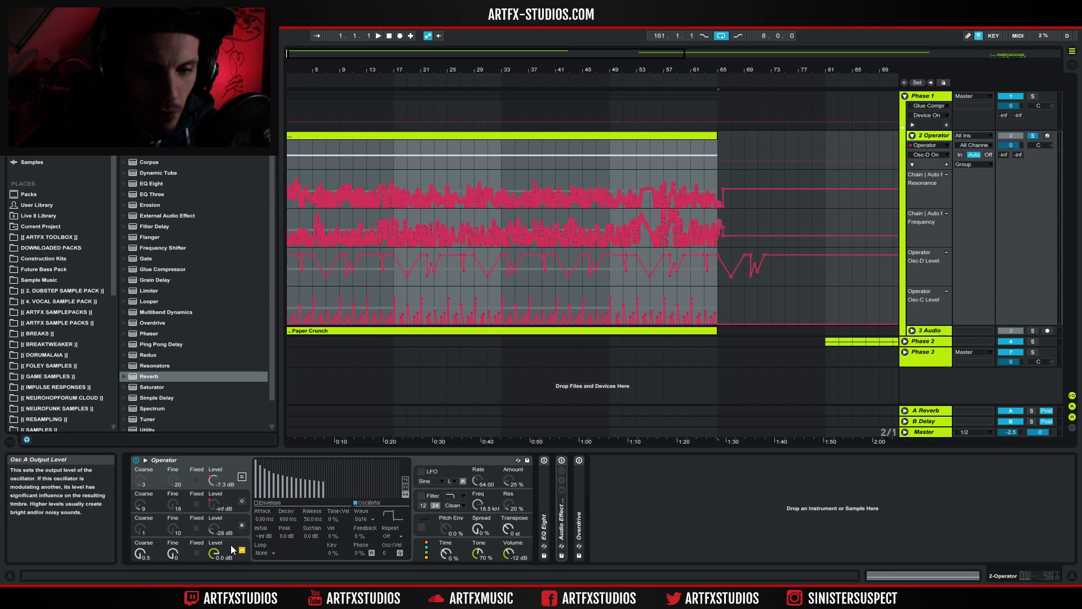
pyautogui.click(232, 549)
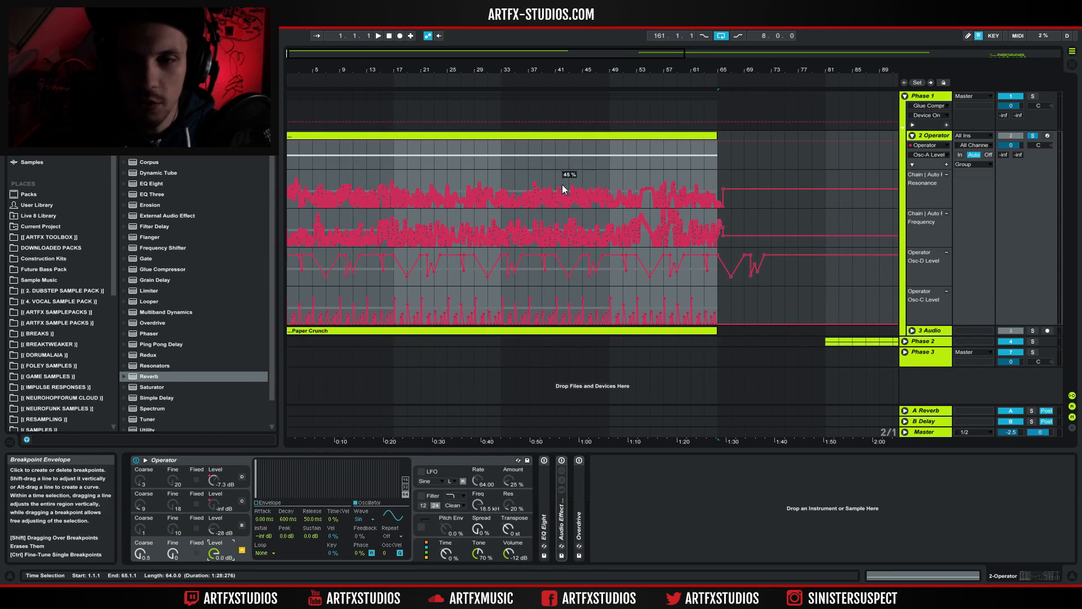
# Inspect the notes of the Operator track's MIDI clip and play it from the start with only oscillator A active
pyautogui.doubleClick(516, 134)
pyautogui.scroll(2, 407, 498)
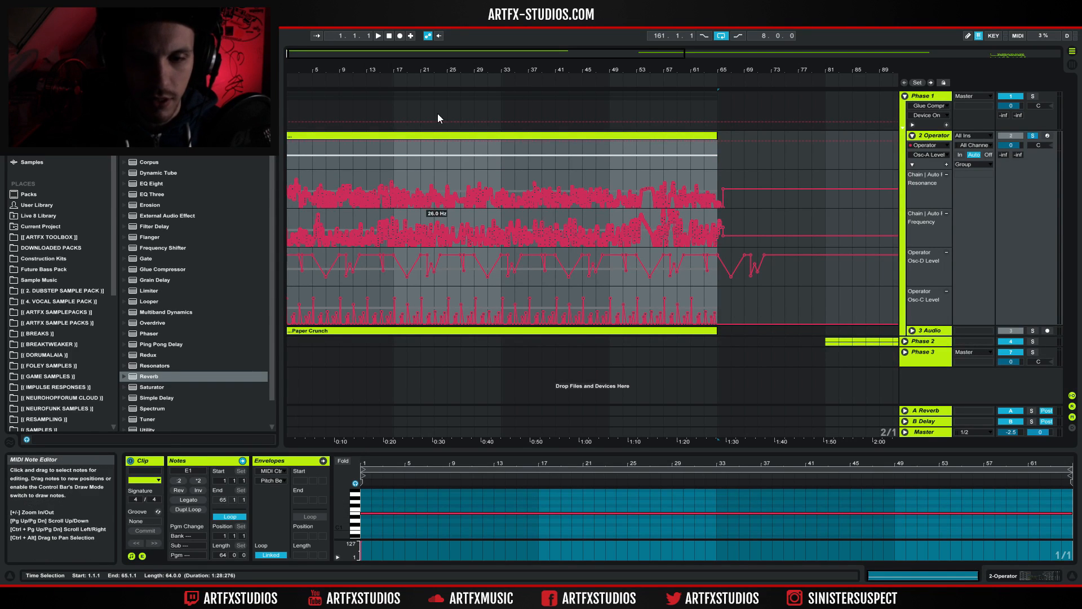
pyautogui.click(617, 137)
pyautogui.press('space')
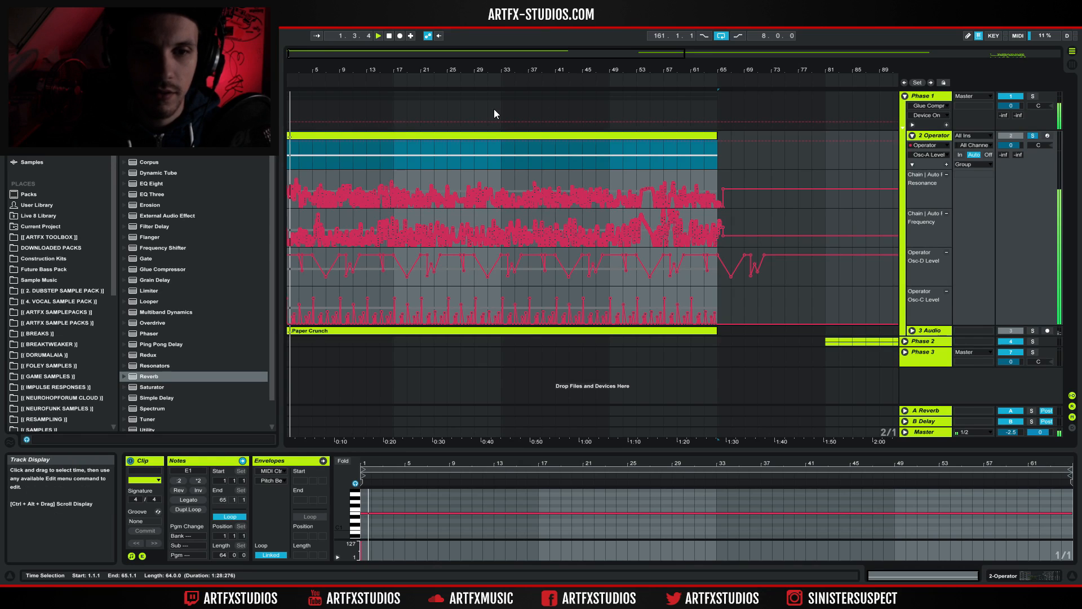
pyautogui.press('space')
pyautogui.click(1006, 574)
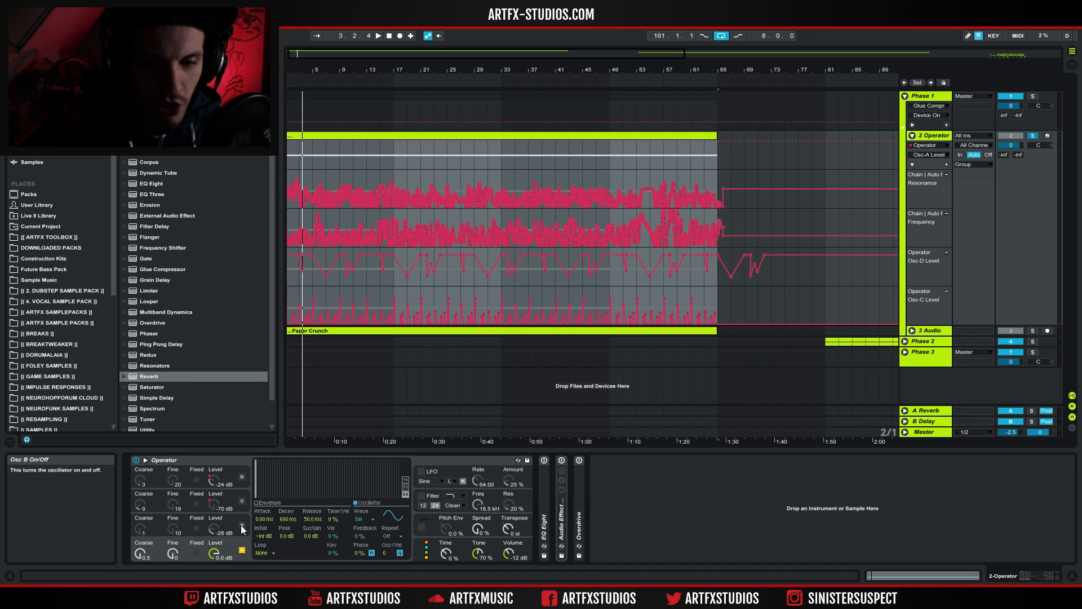
# Turn on Operator's oscillator B and play the track to hear its effect on oscillator A
pyautogui.click(186, 519)
pyautogui.click(214, 528)
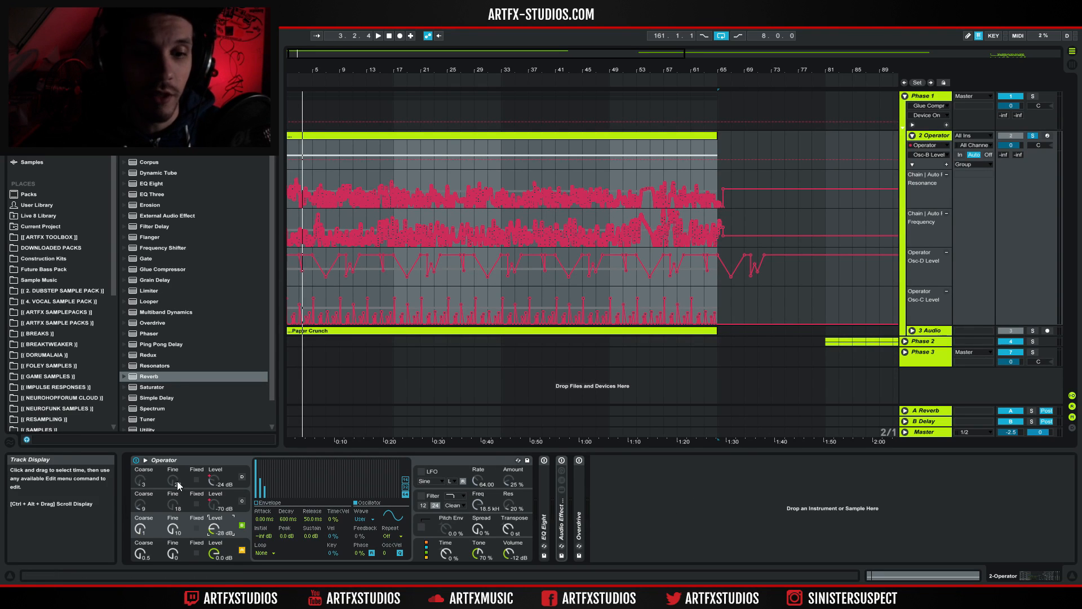
pyautogui.click(140, 528)
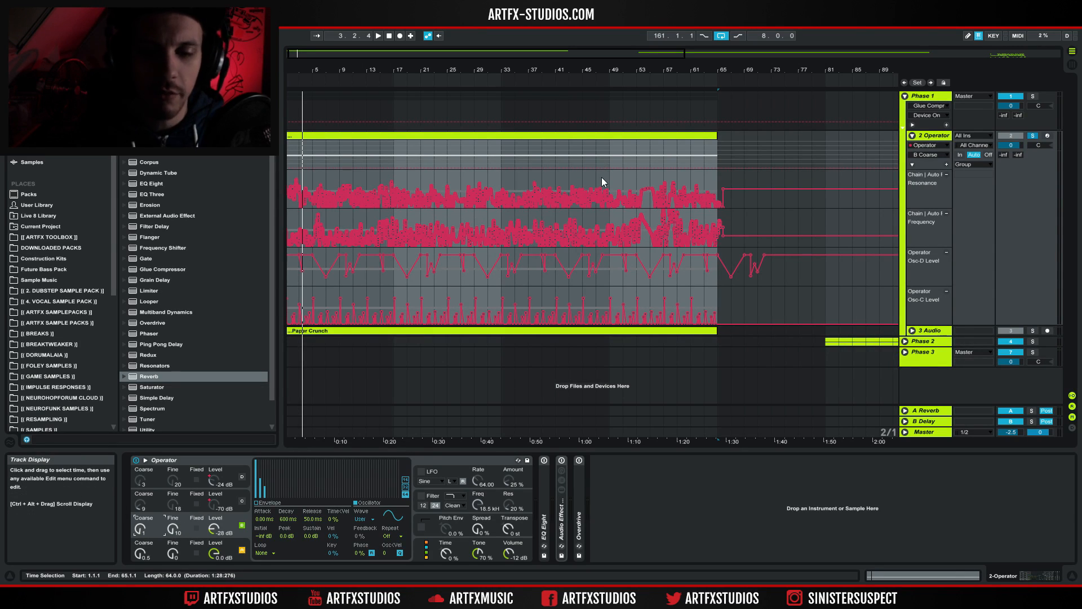
pyautogui.press('space')
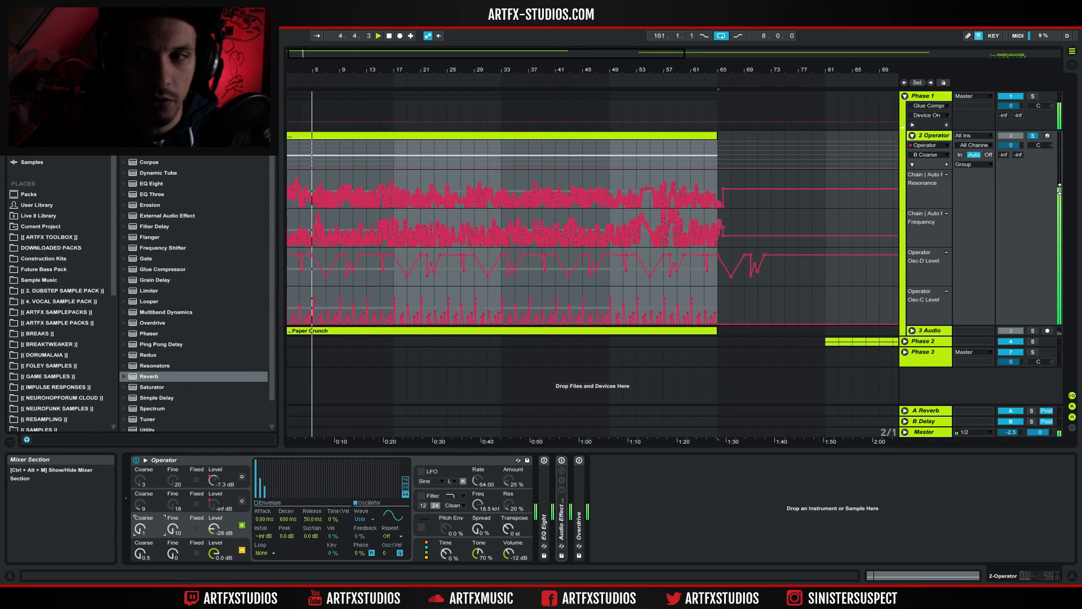
pyautogui.press('space')
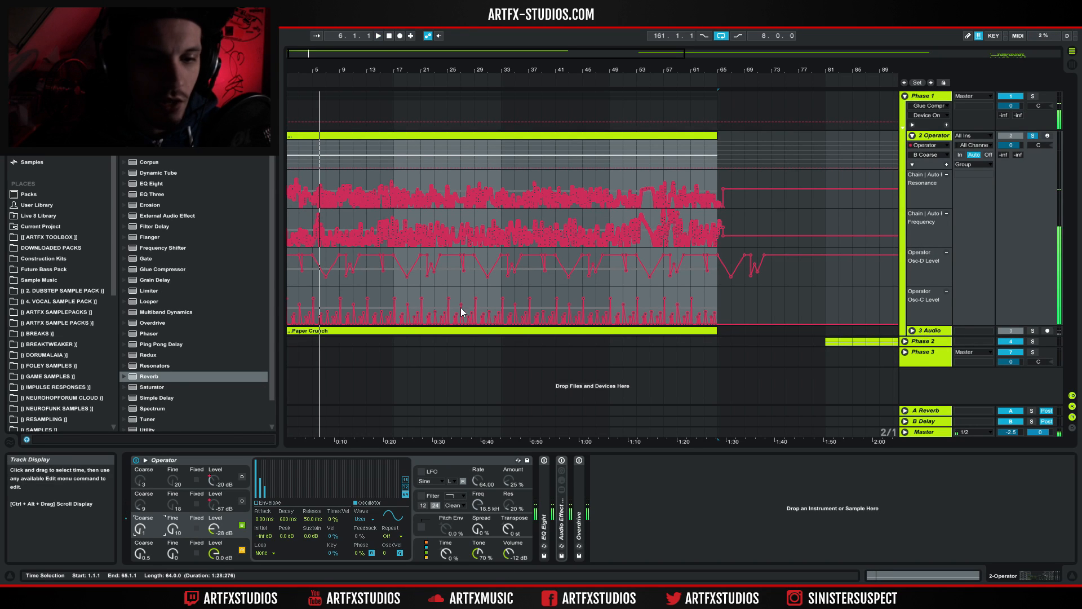
# Turn on Operator's oscillator C and play from bar 1 to hear its level automation
pyautogui.click(152, 496)
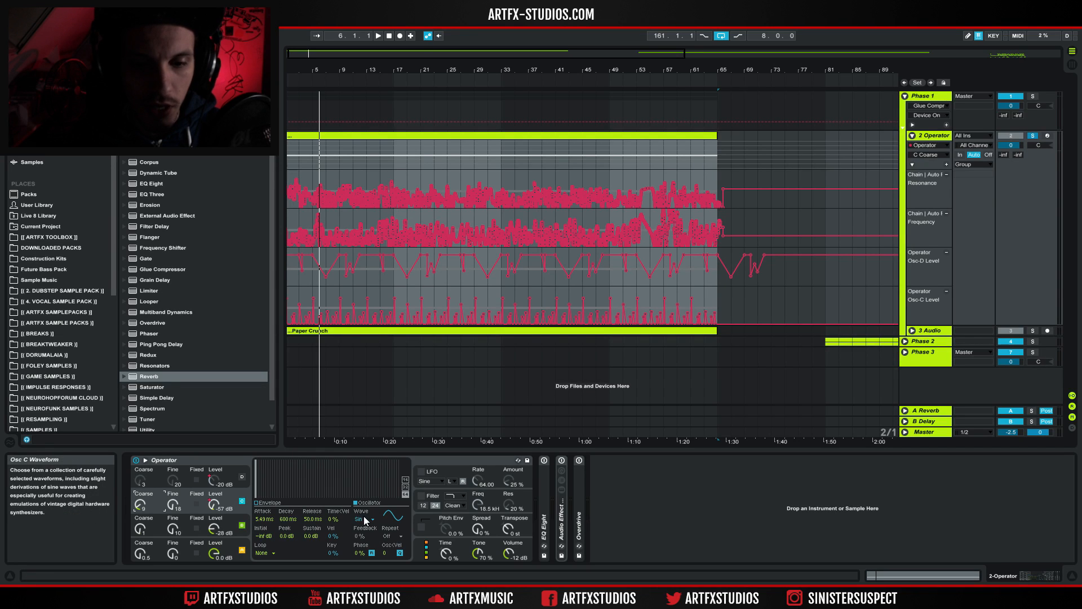
pyautogui.click(226, 499)
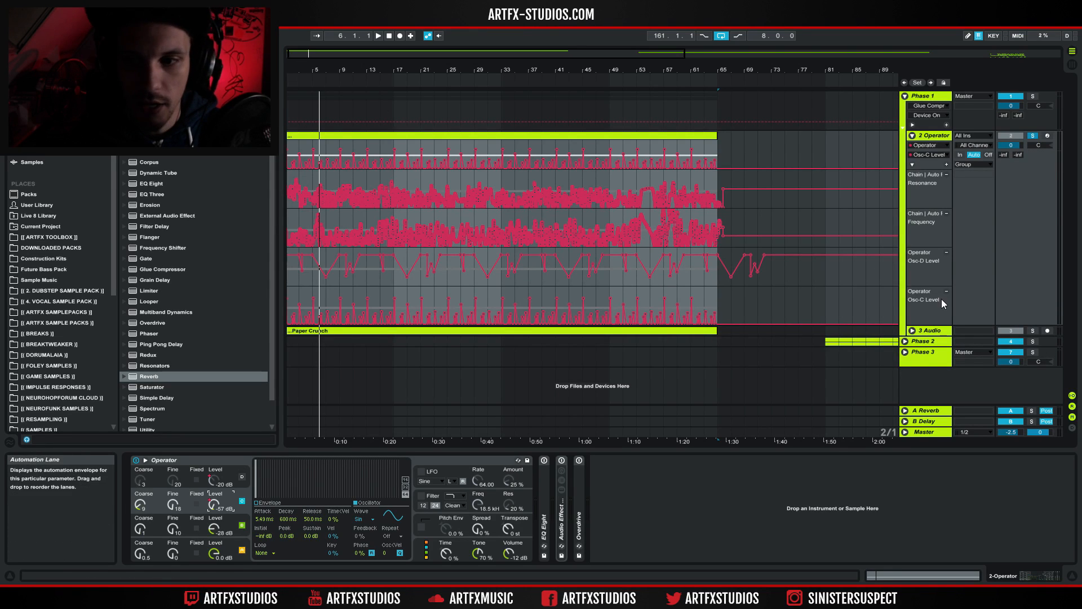
pyautogui.moveTo(307, 70); pyautogui.dragTo(307, 369)
pyautogui.click(290, 303)
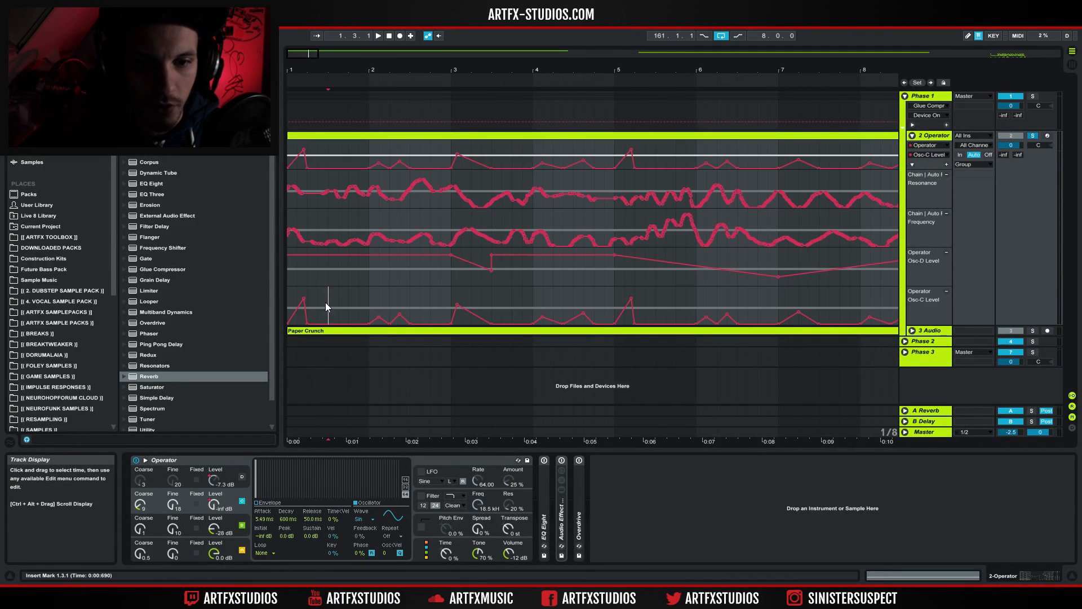
pyautogui.moveTo(291, 302); pyautogui.dragTo(703, 337)
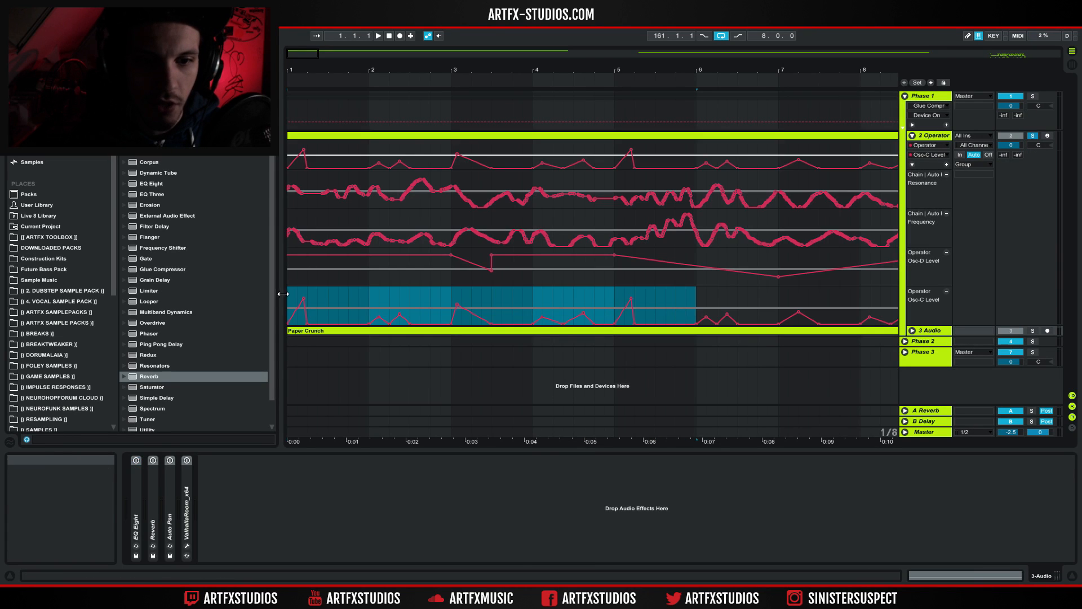
pyautogui.click(292, 305)
pyautogui.press('space')
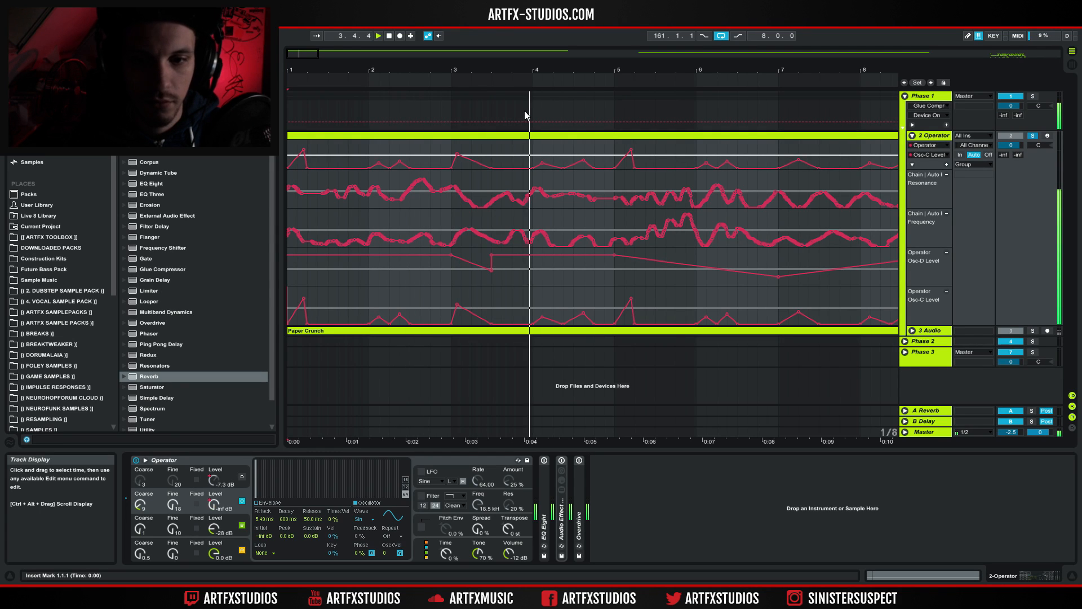
pyautogui.moveTo(624, 70); pyautogui.dragTo(287, 66)
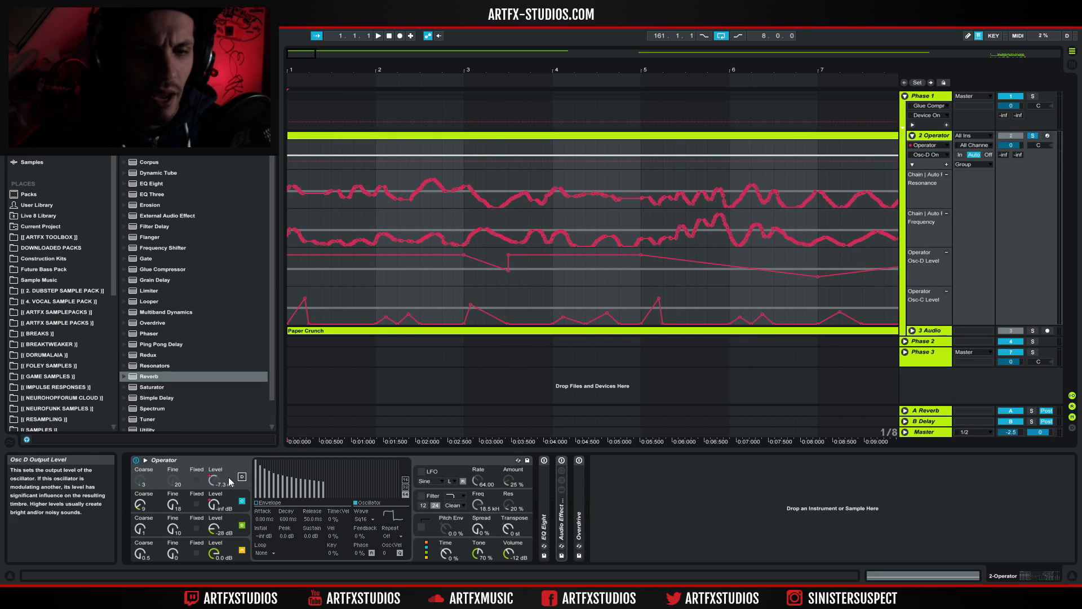
# Turn on Operator's oscillator D, show its output level automation and play it from bar 1
pyautogui.click(241, 476)
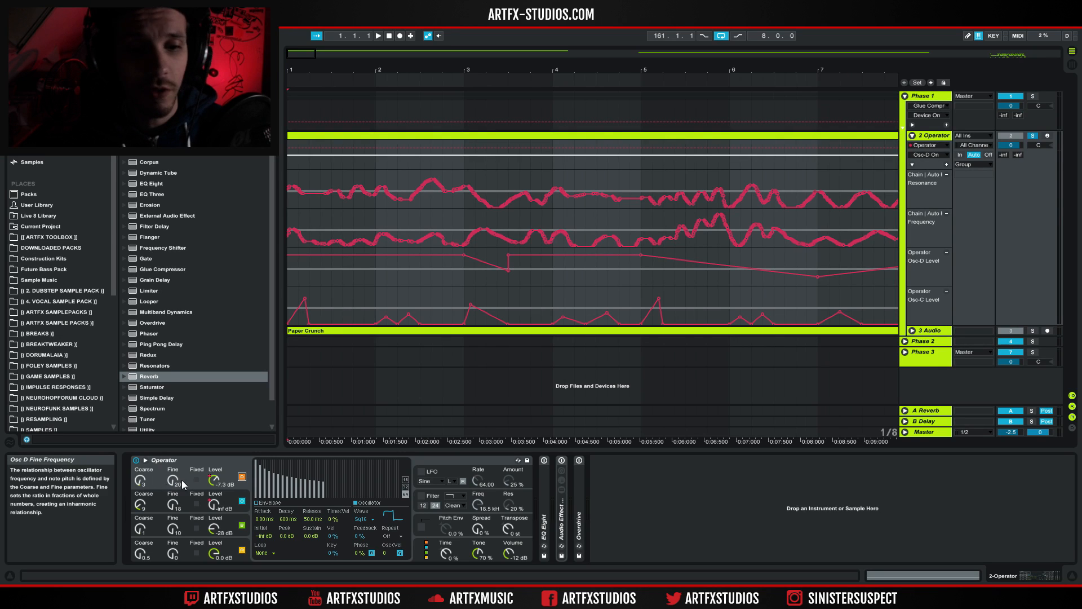
pyautogui.click(225, 479)
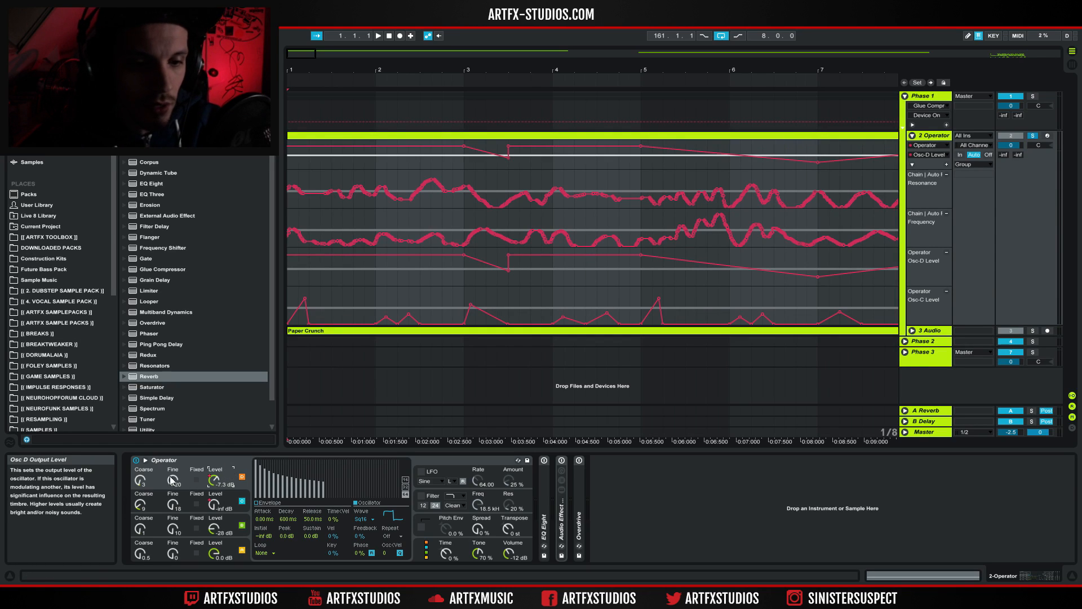
pyautogui.moveTo(308, 275); pyautogui.dragTo(279, 275)
pyautogui.moveTo(479, 286); pyautogui.dragTo(715, 265)
pyautogui.moveTo(870, 278); pyautogui.dragTo(289, 265)
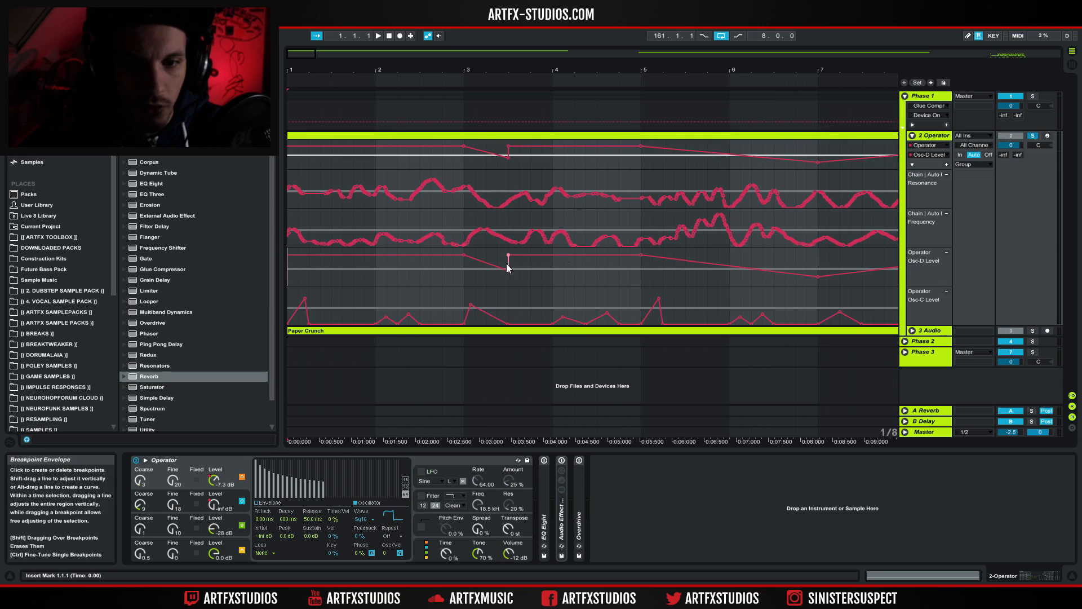
pyautogui.press('space')
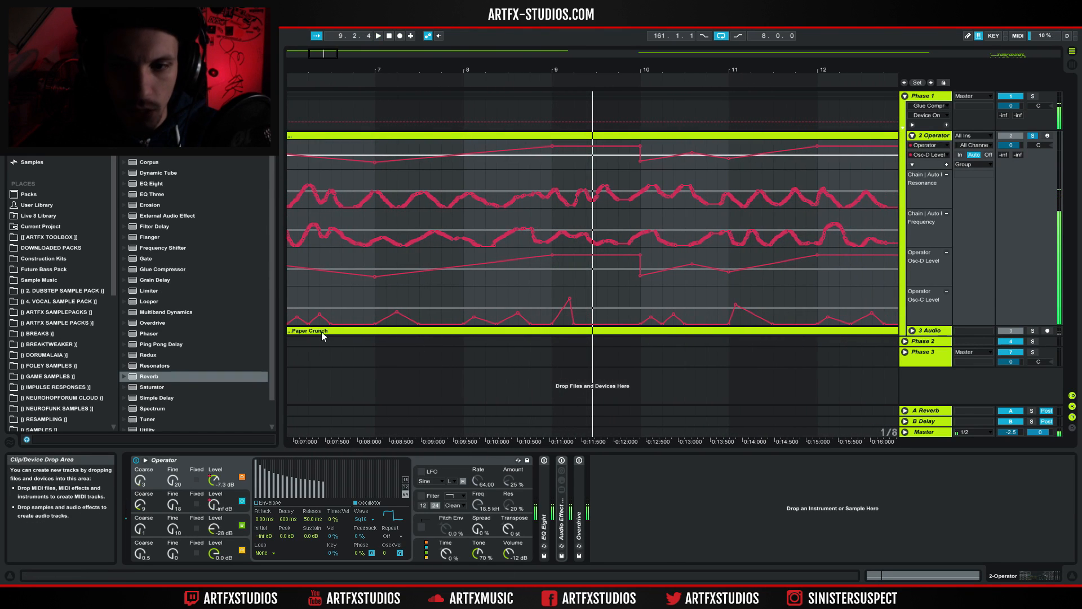
# Examine the Osc-D Level automation pattern across bars 9 to 28 of the Operator track
pyautogui.moveTo(515, 71); pyautogui.dragTo(515, 55)
pyautogui.moveTo(402, 277); pyautogui.dragTo(667, 285)
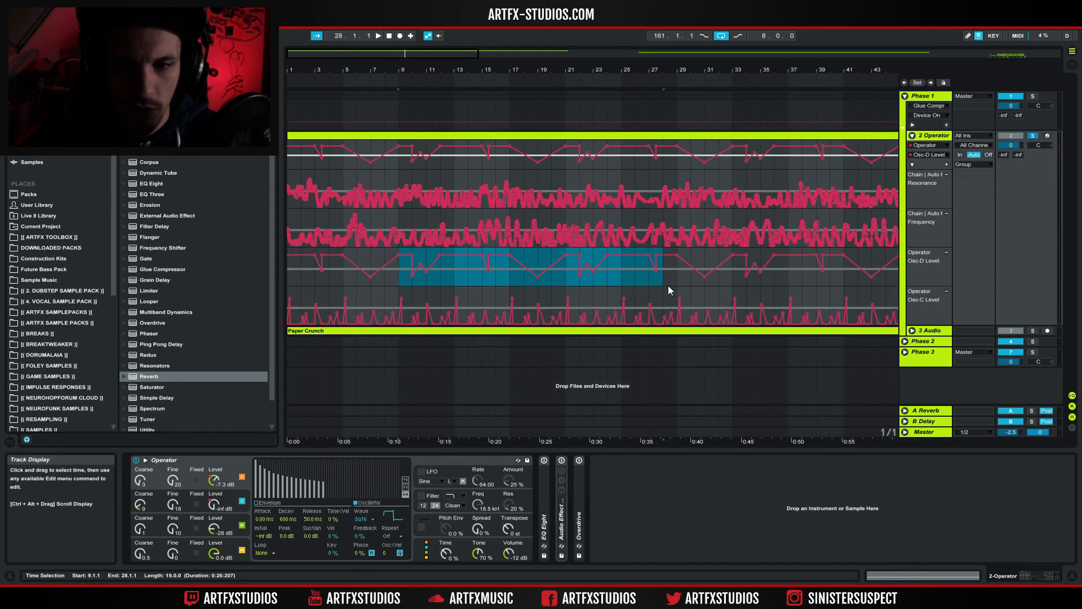
pyautogui.click(291, 279)
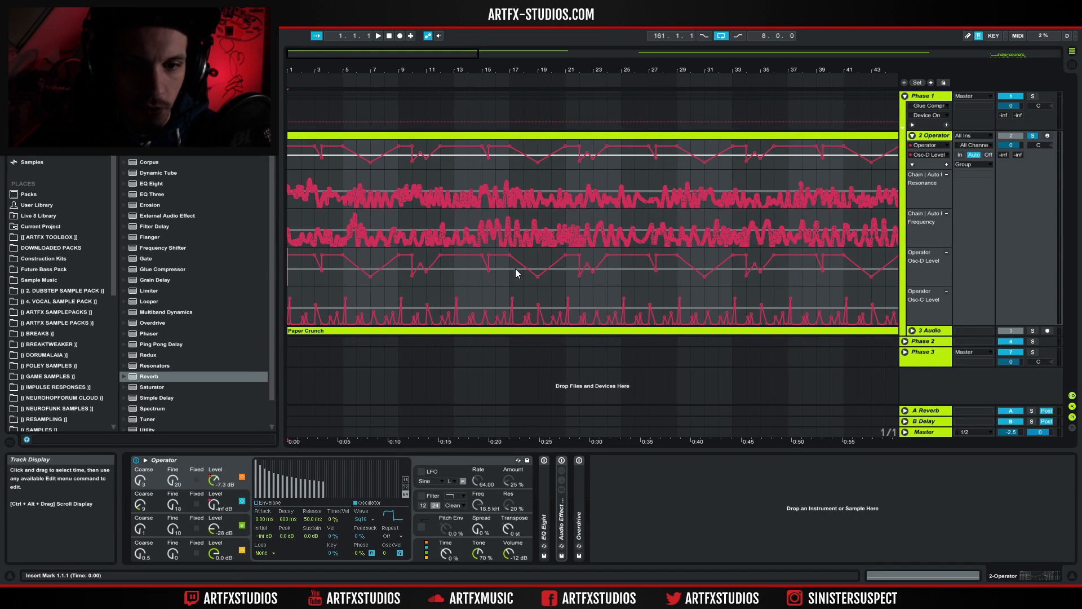
# Play the Operator clip from bar 1 with all four oscillators active and unfold the track's EQ Eight device
pyautogui.moveTo(464, 65); pyautogui.dragTo(463, 28)
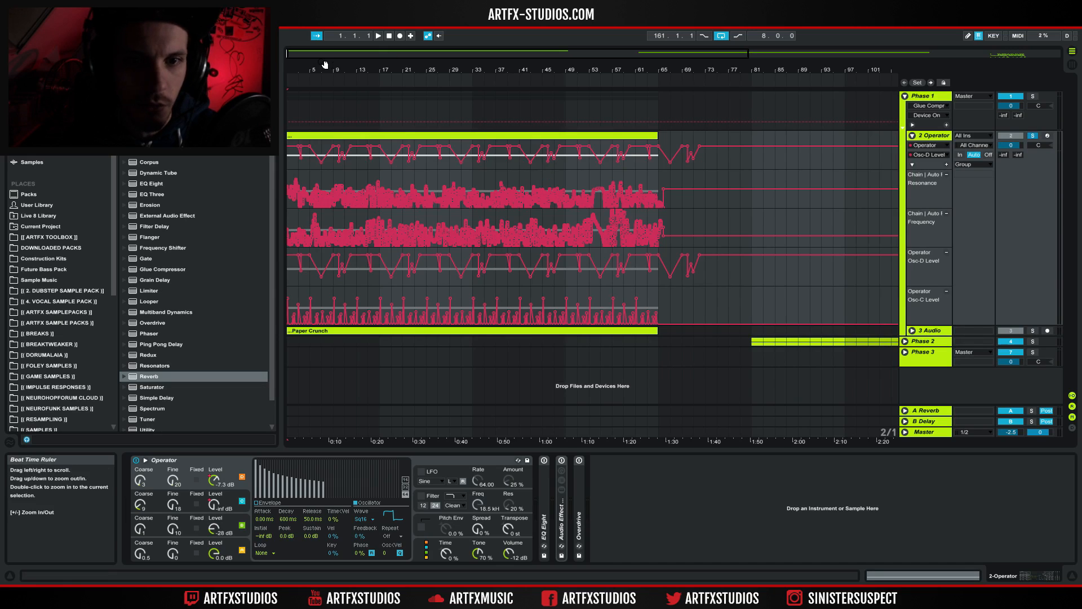
pyautogui.moveTo(329, 65); pyautogui.dragTo(305, 155)
pyautogui.click(300, 139)
pyautogui.press('space')
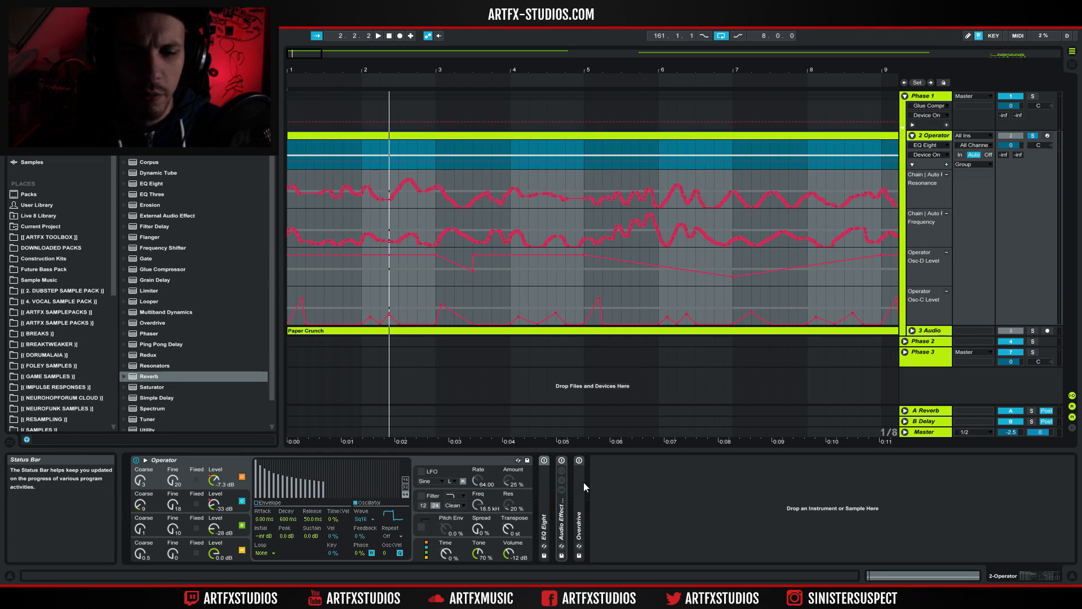
pyautogui.doubleClick(543, 498)
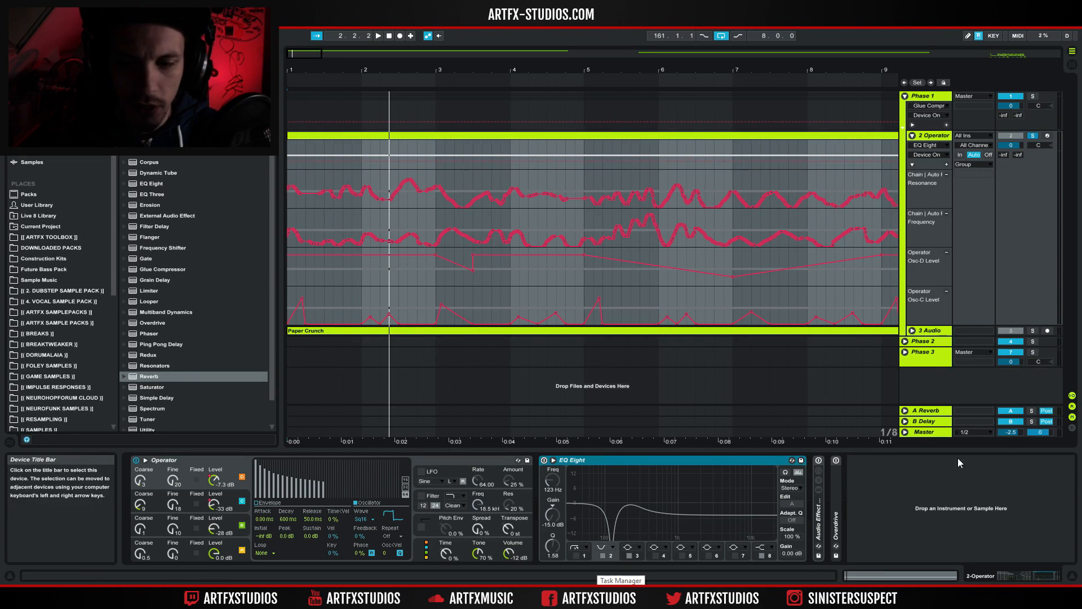
# Play the Operator sound from bar 1 with EQ Eight bypassed and inspect it on the master track's Spectrum
pyautogui.click(924, 432)
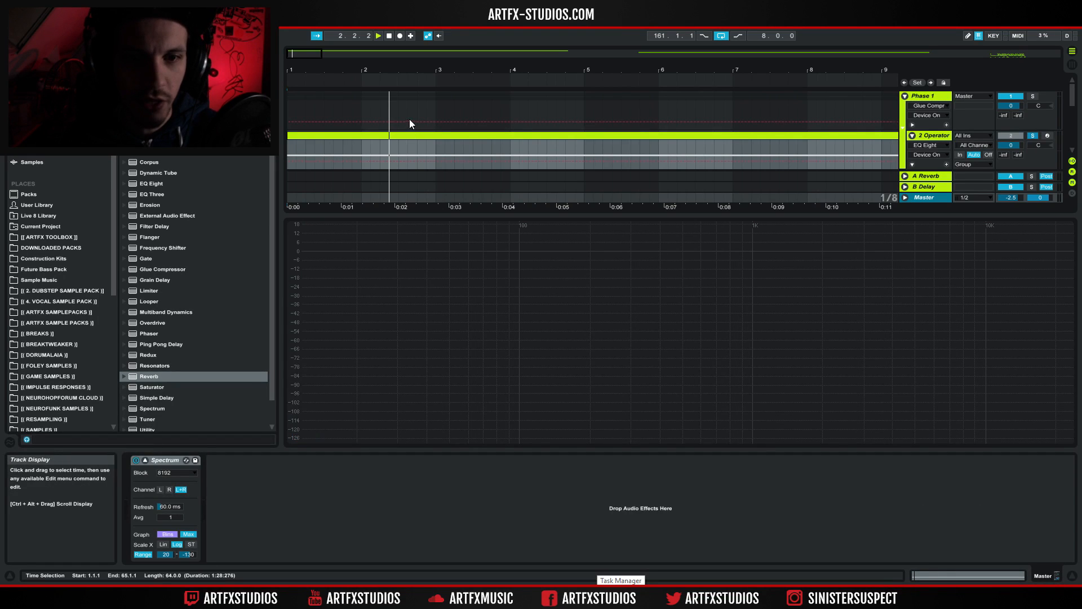
pyautogui.press('space')
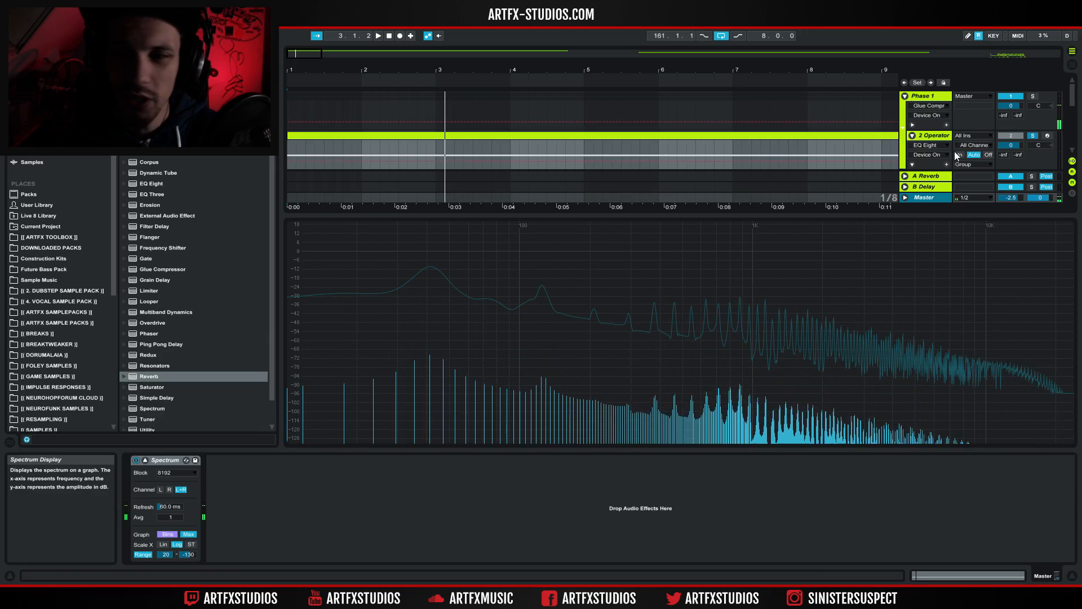
# Turn on the Operator track's EQ Eight and replay from bar 1, checking the result on the master track's Spectrum
pyautogui.click(935, 133)
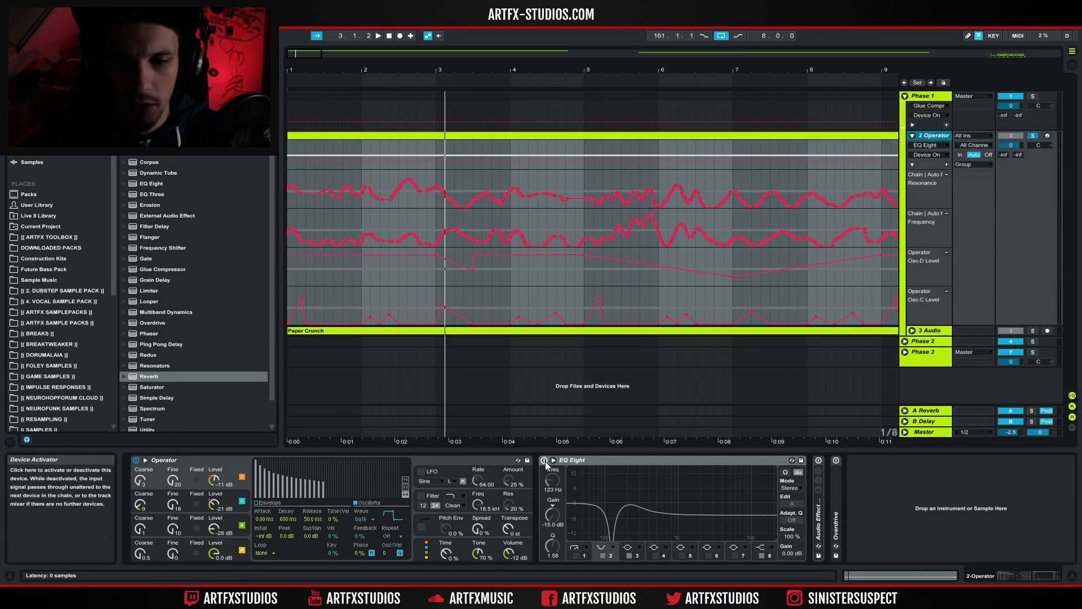
pyautogui.click(590, 461)
pyautogui.press('space')
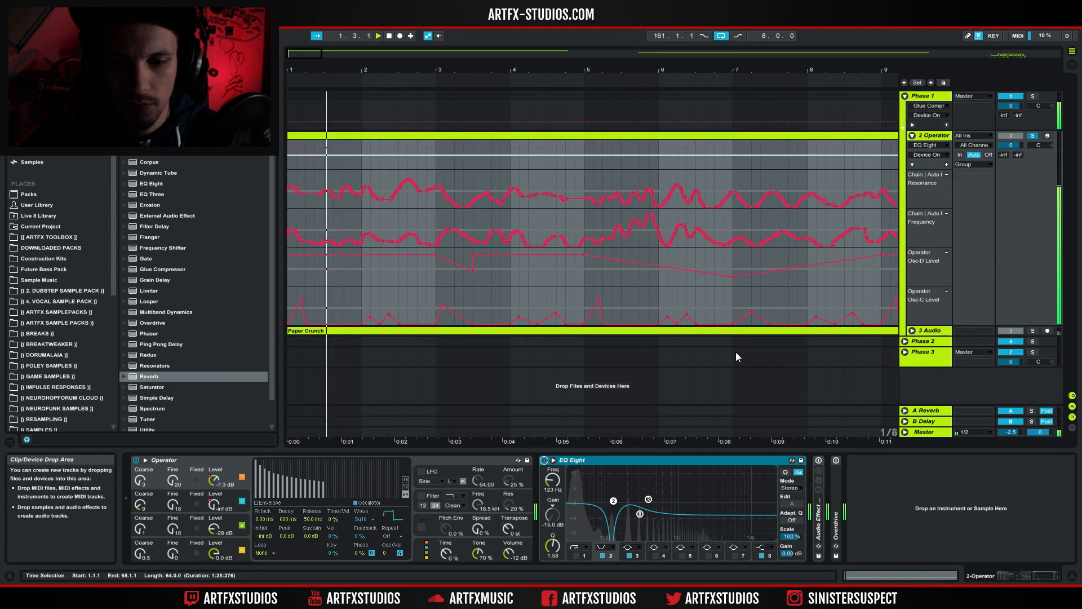
pyautogui.click(923, 432)
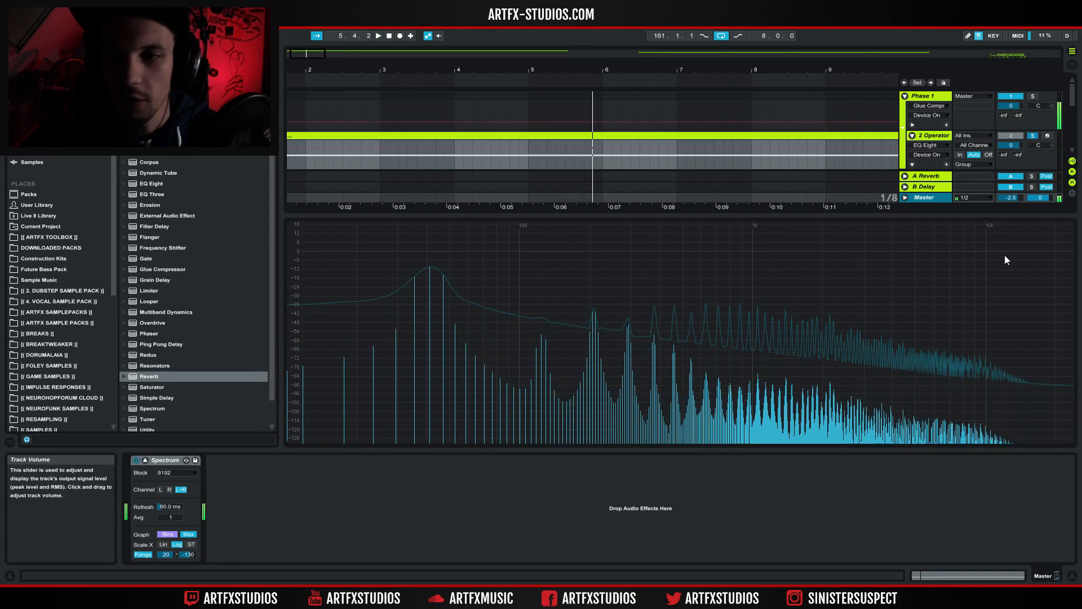
# Return to the Operator track's devices and switch EQ Eight's band 8 off and on again to compare the curves
pyautogui.click(927, 145)
pyautogui.click(928, 137)
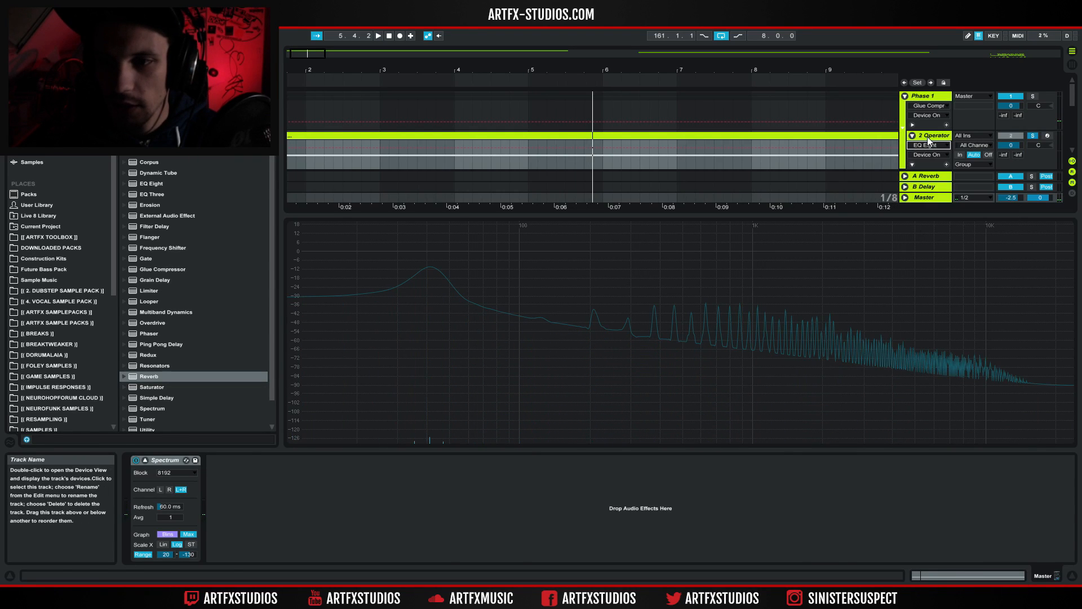
pyautogui.click(928, 137)
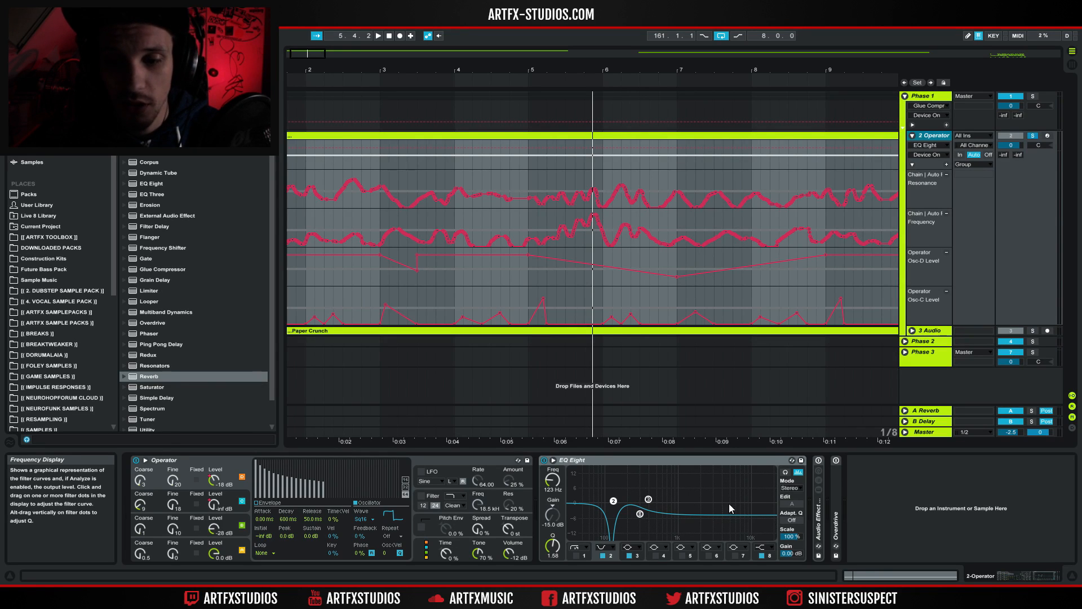
pyautogui.click(763, 555)
pyautogui.click(763, 553)
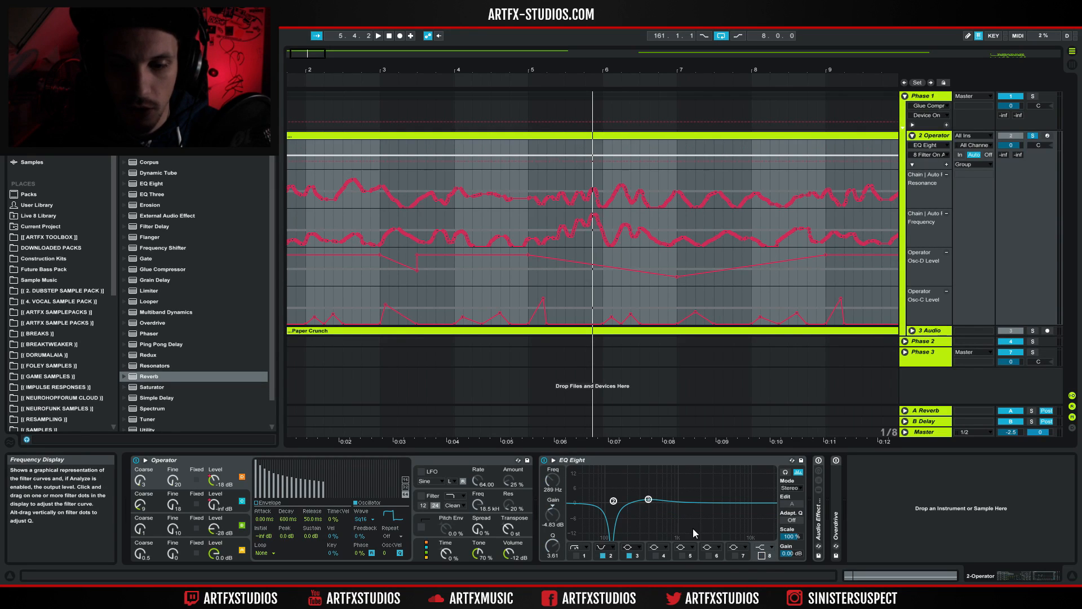
pyautogui.click(760, 556)
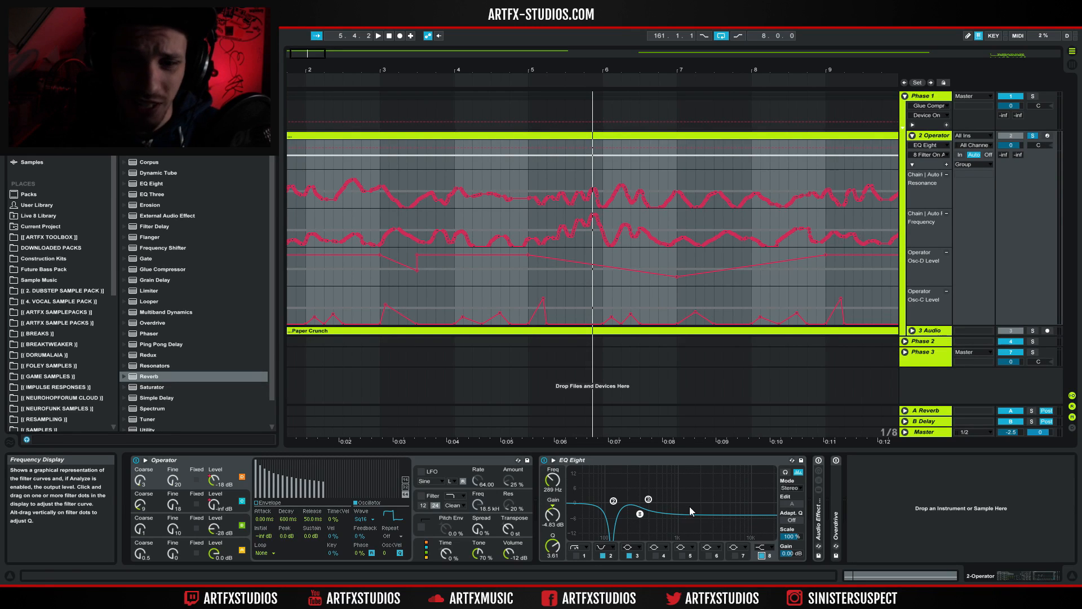
# Fold EQ Eight and unfold the Audio Effect Rack on the Operator track to reveal its chains and devices
pyautogui.doubleClick(698, 461)
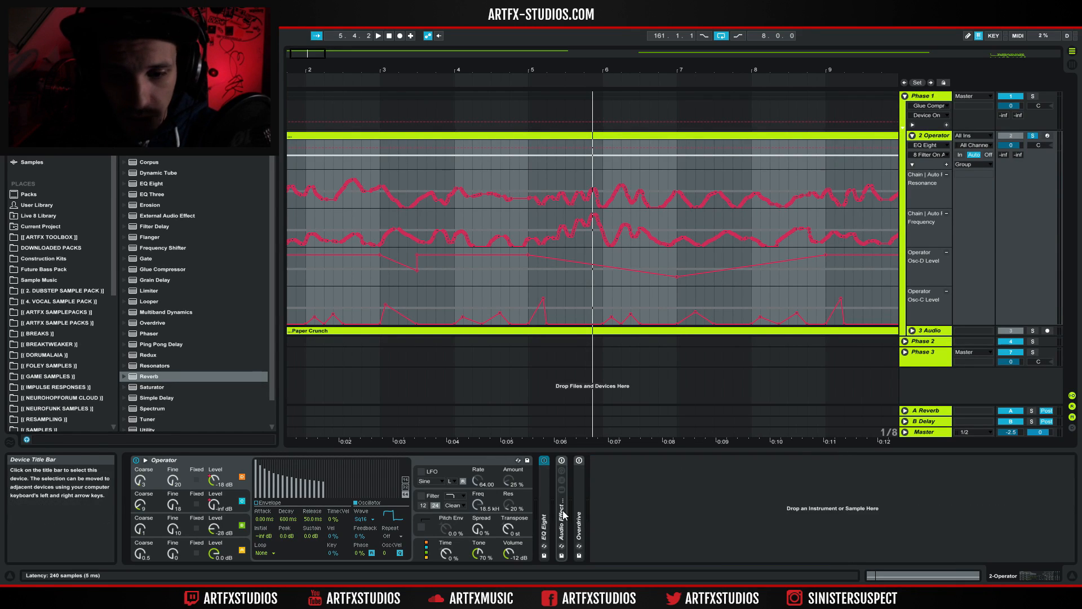
pyautogui.doubleClick(562, 510)
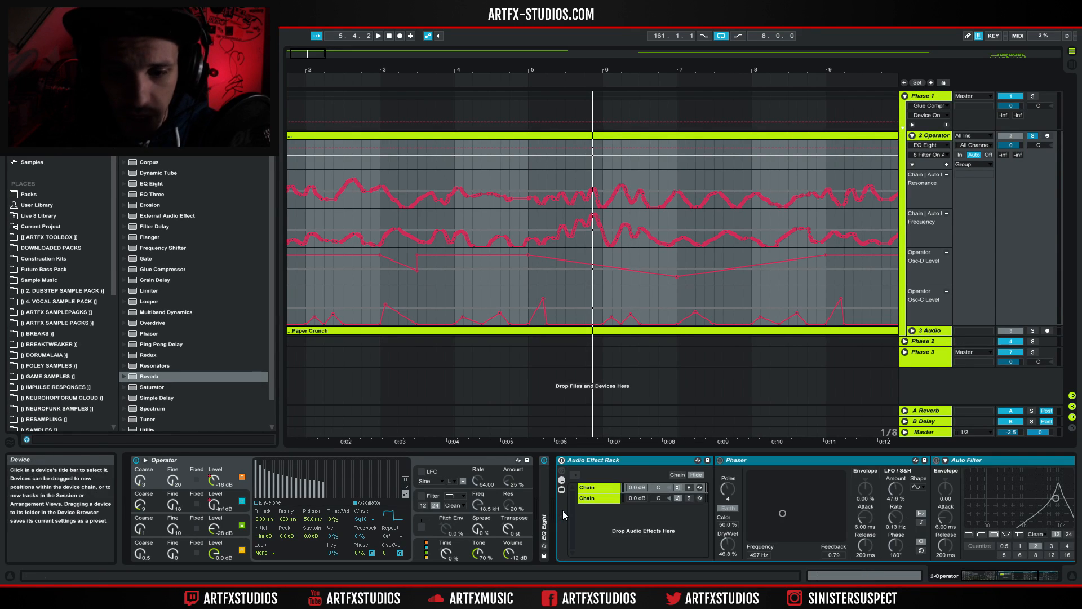
pyautogui.click(976, 576)
pyautogui.click(304, 461)
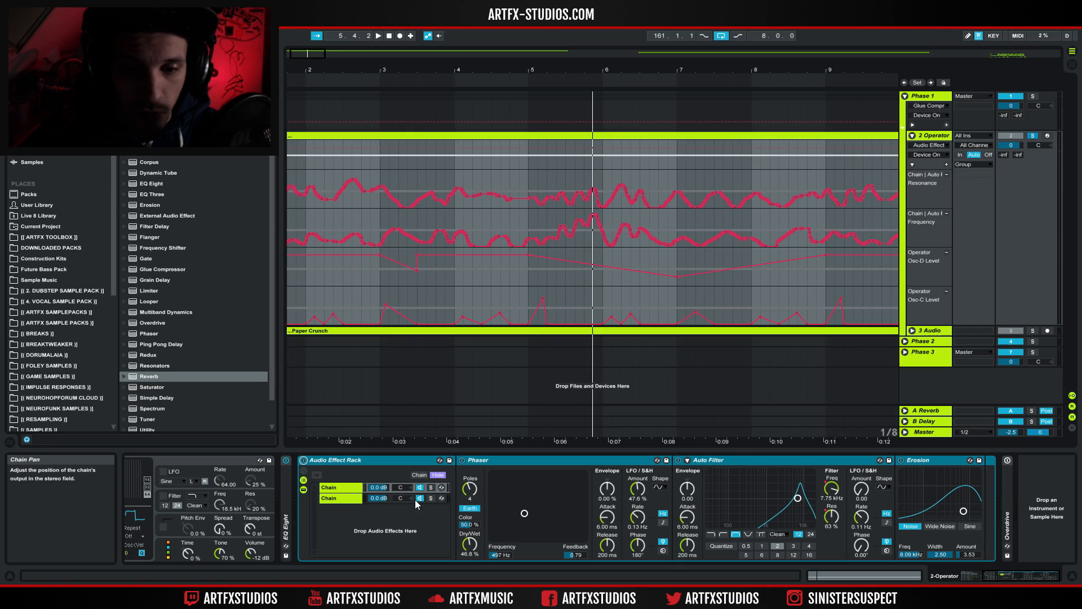
# Mute the rack's first chain and play from bar 1 to hear the second chain's low-pass Auto Filter
pyautogui.click(381, 521)
pyautogui.click(332, 498)
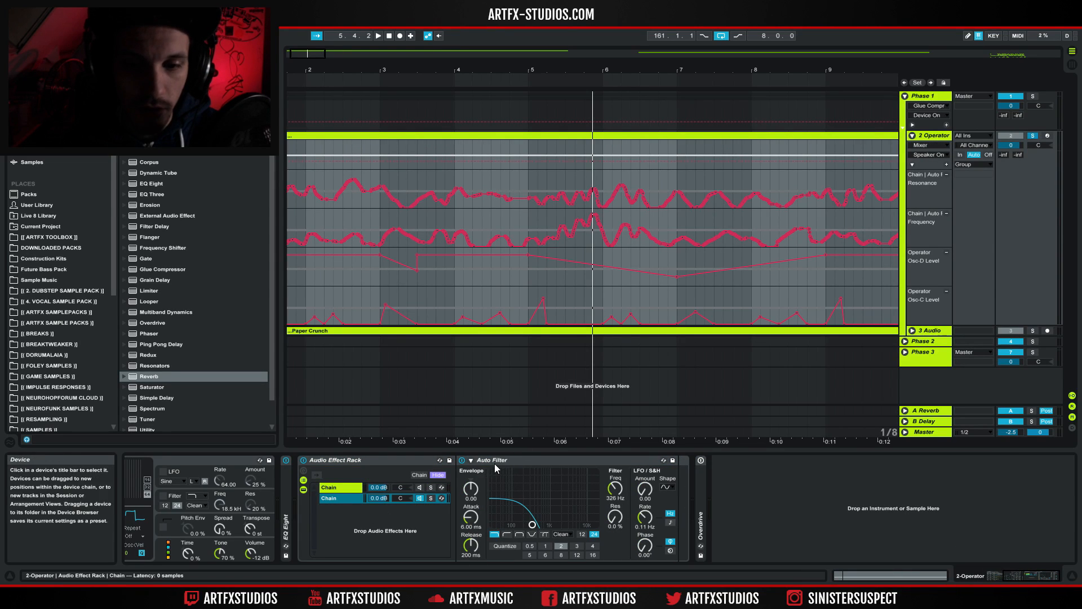
pyautogui.press('space')
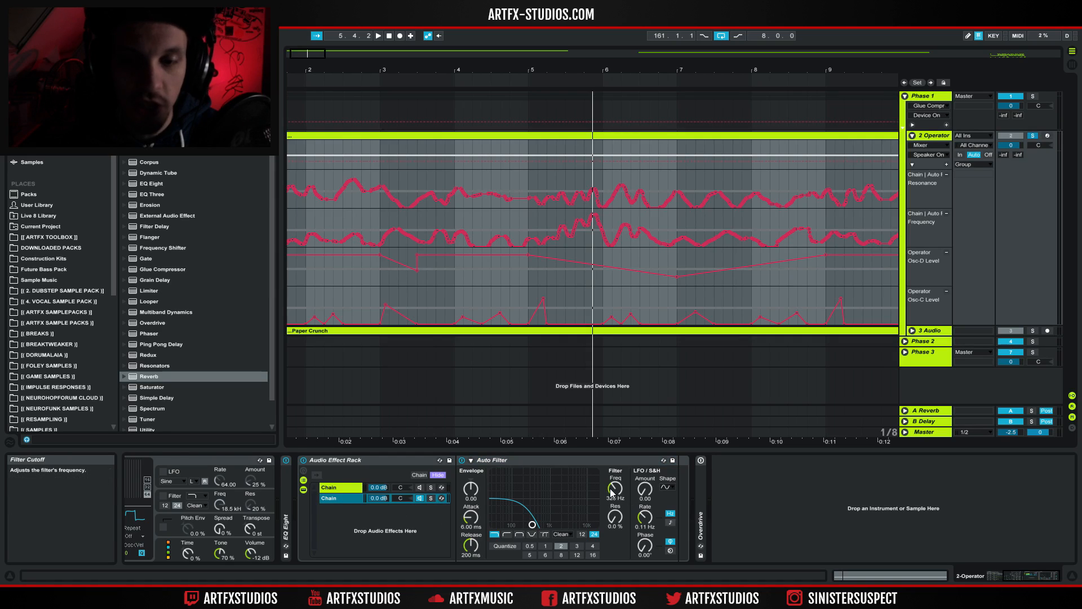
pyautogui.press('space')
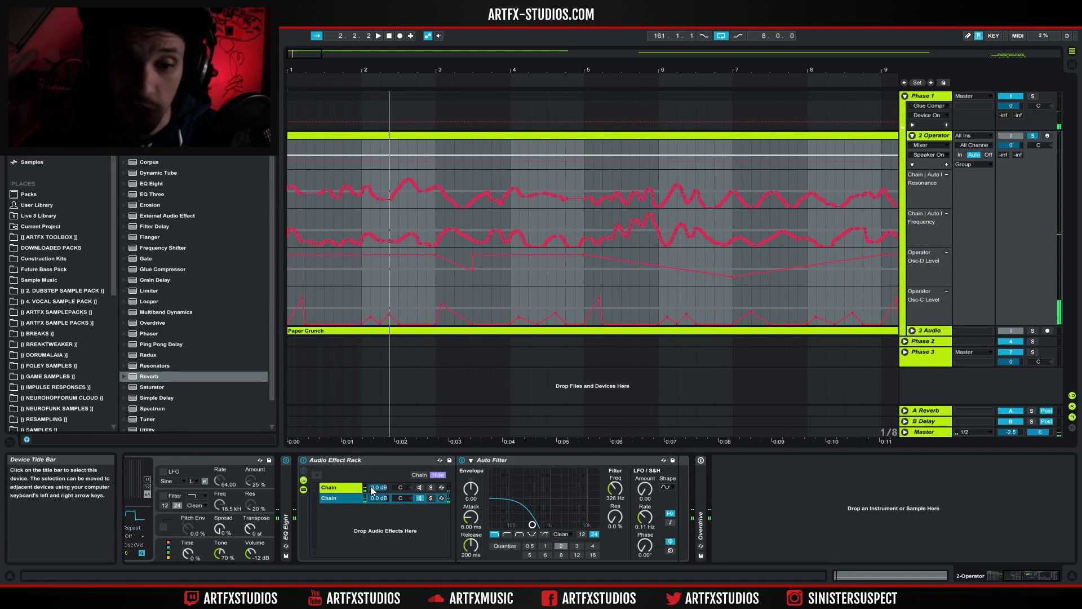
# Solo the rack's first chain with its Auto Filter and Erosion folded and bypassed, and play its Phaser from bar 1
pyautogui.click(341, 497)
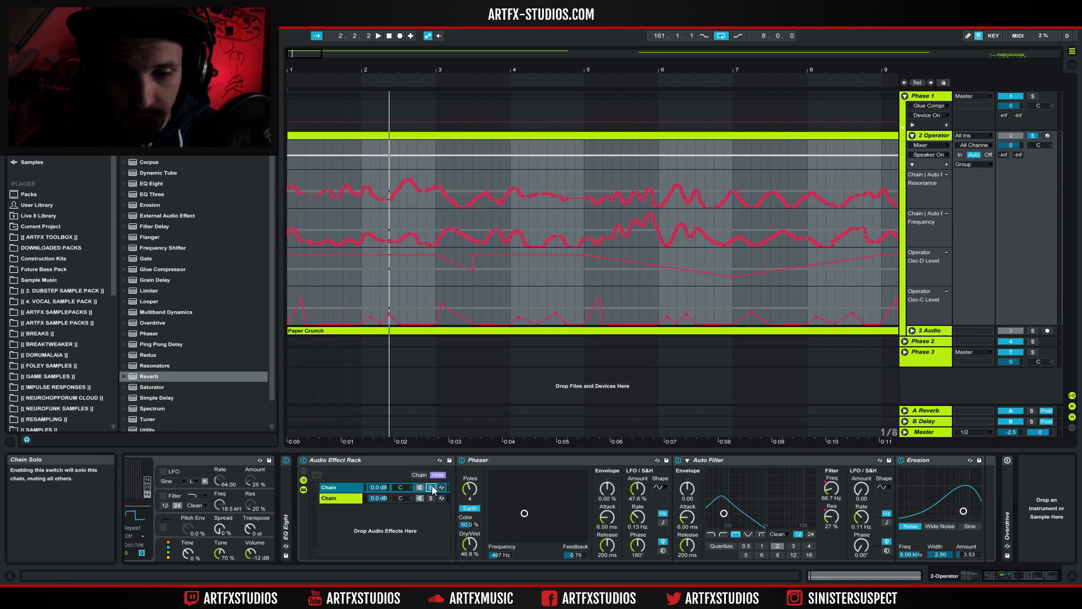
pyautogui.doubleClick(695, 465)
pyautogui.doubleClick(729, 458)
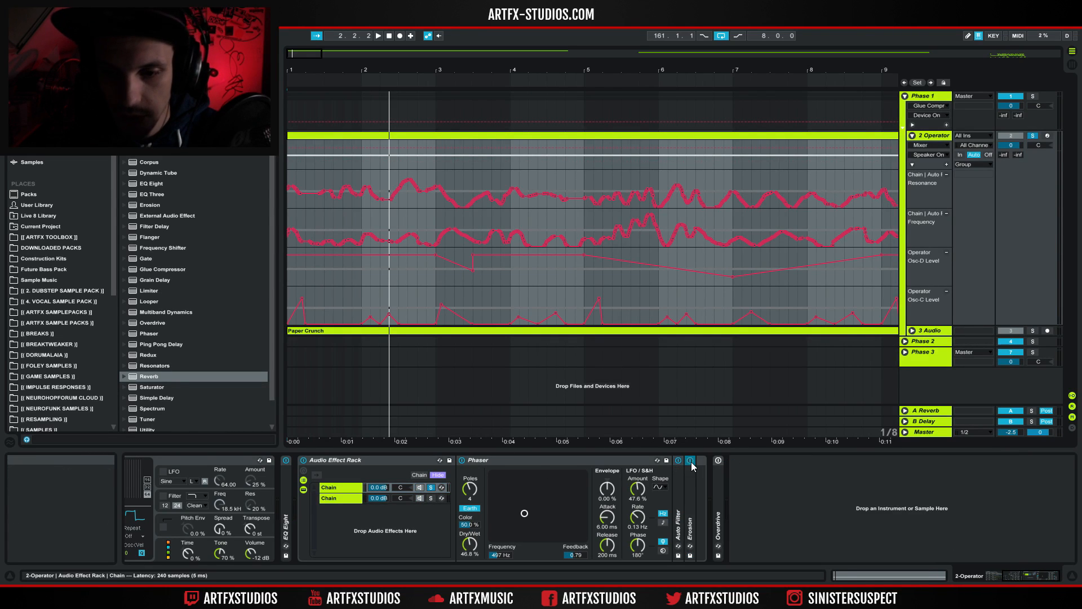
pyautogui.click(497, 461)
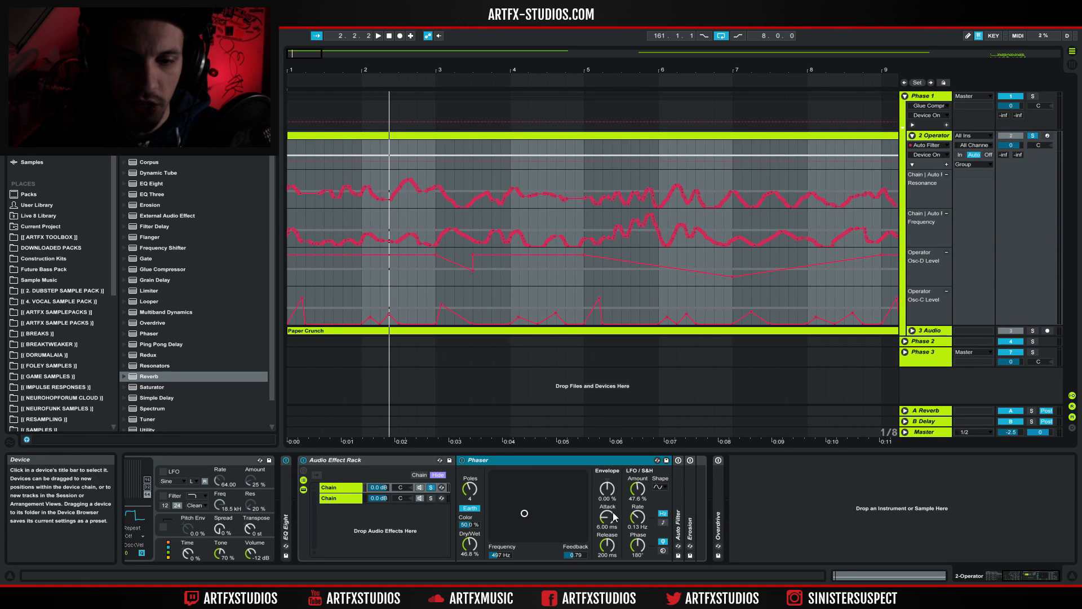
pyautogui.press('space')
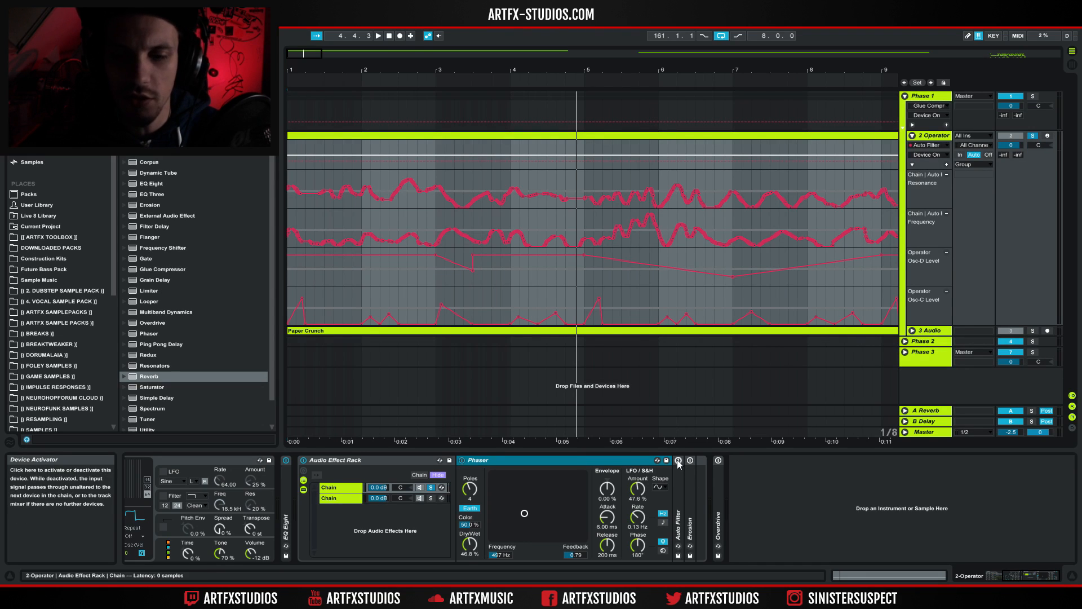
# Turn on and unfold the first chain's Auto Filter and fold its Phaser
pyautogui.doubleClick(676, 482)
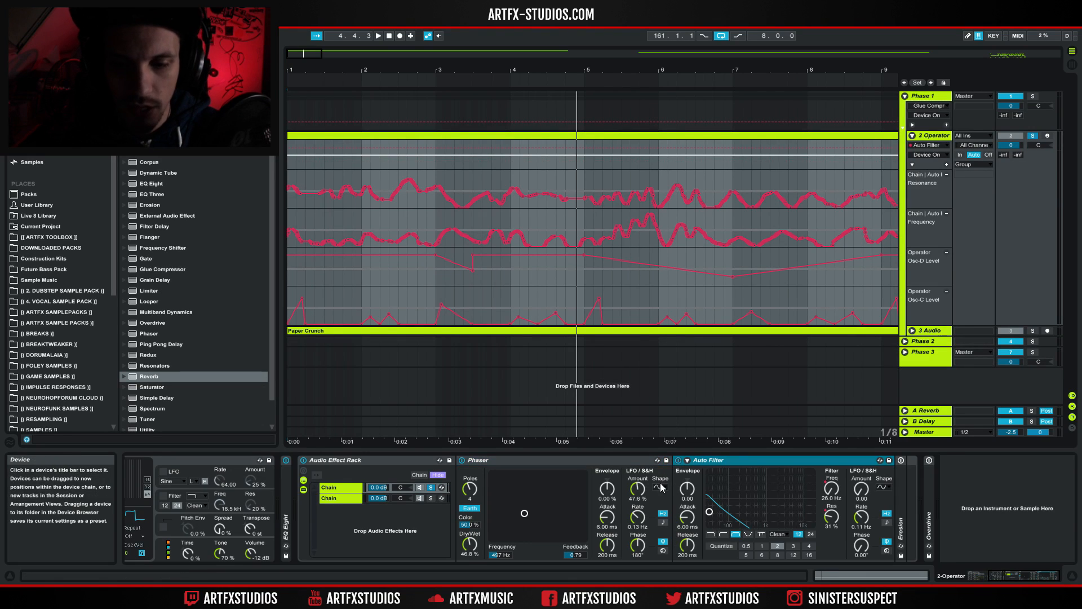
pyautogui.doubleClick(513, 460)
pyautogui.click(515, 460)
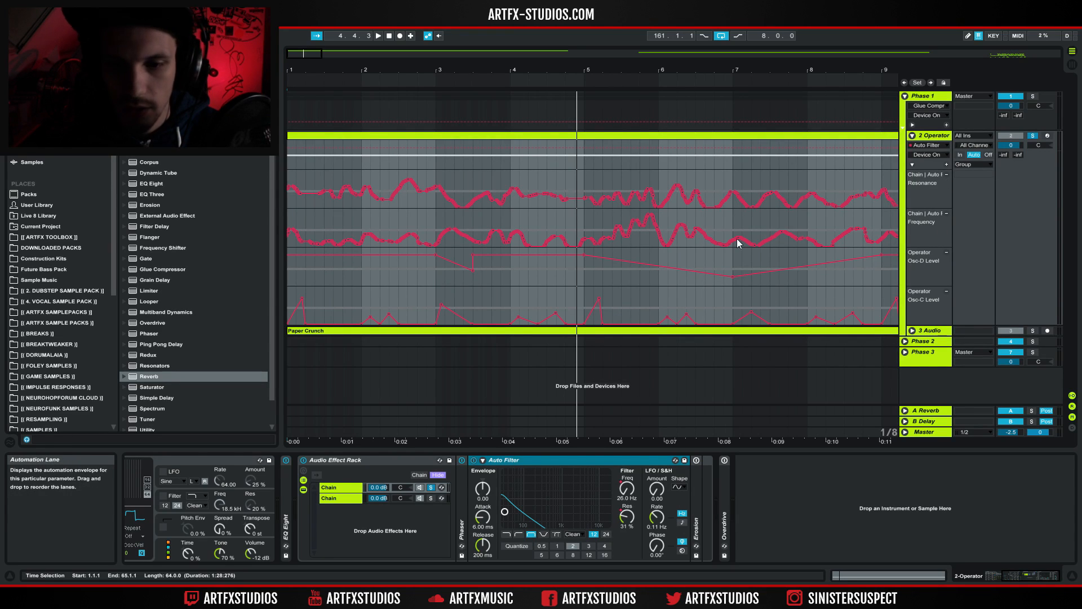
# Examine the Auto Filter's Resonance and Frequency automation from bar 1 alongside the Operator clip
pyautogui.moveTo(293, 187); pyautogui.dragTo(540, 230)
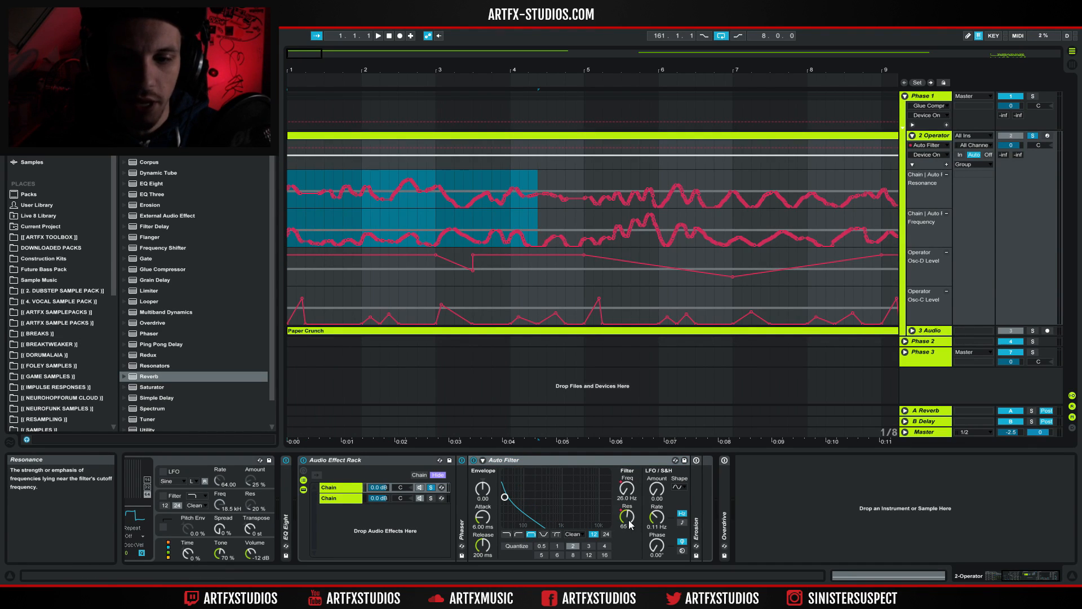
pyautogui.click(289, 215)
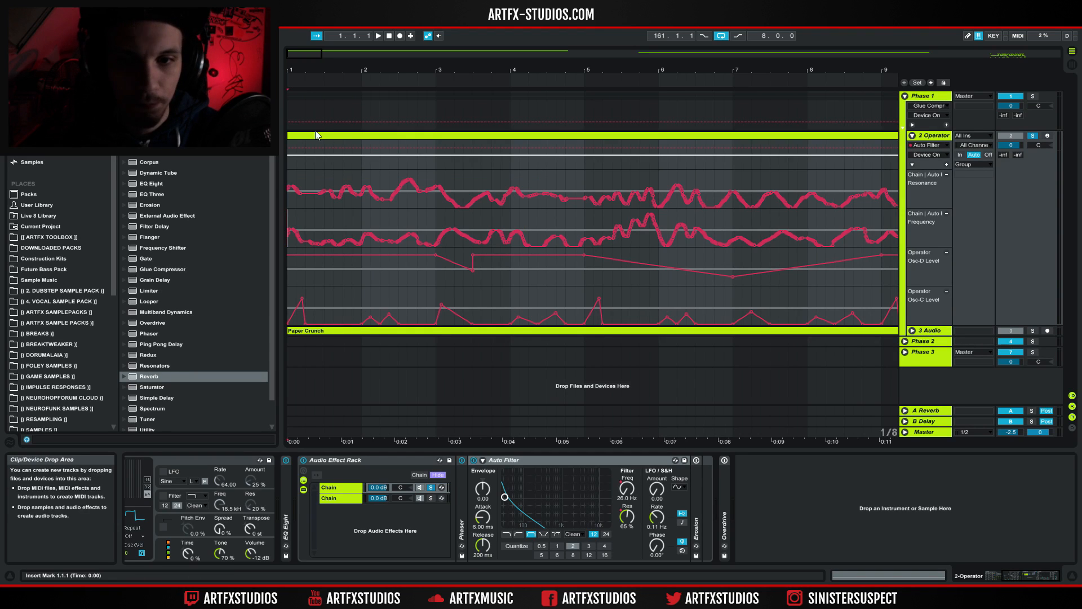
pyautogui.moveTo(361, 72)
pyautogui.mouseDown()
pyautogui.moveTo(360, 51)
pyautogui.moveTo(361, 73)
pyautogui.moveTo(350, 60)
pyautogui.mouseUp()
pyautogui.click(1048, 137)
pyautogui.click(1048, 137)
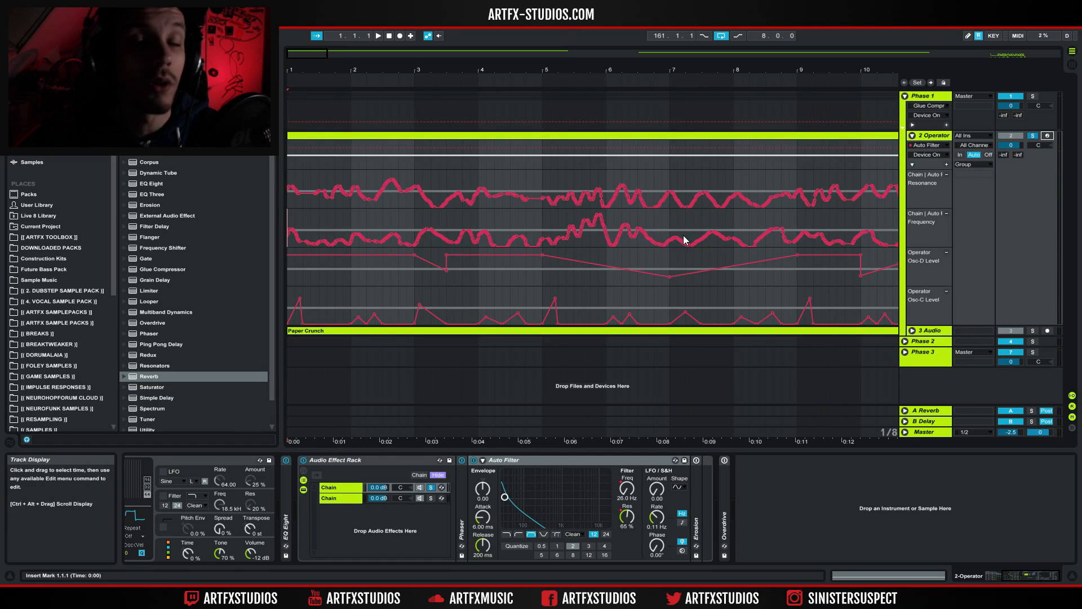
pyautogui.click(321, 135)
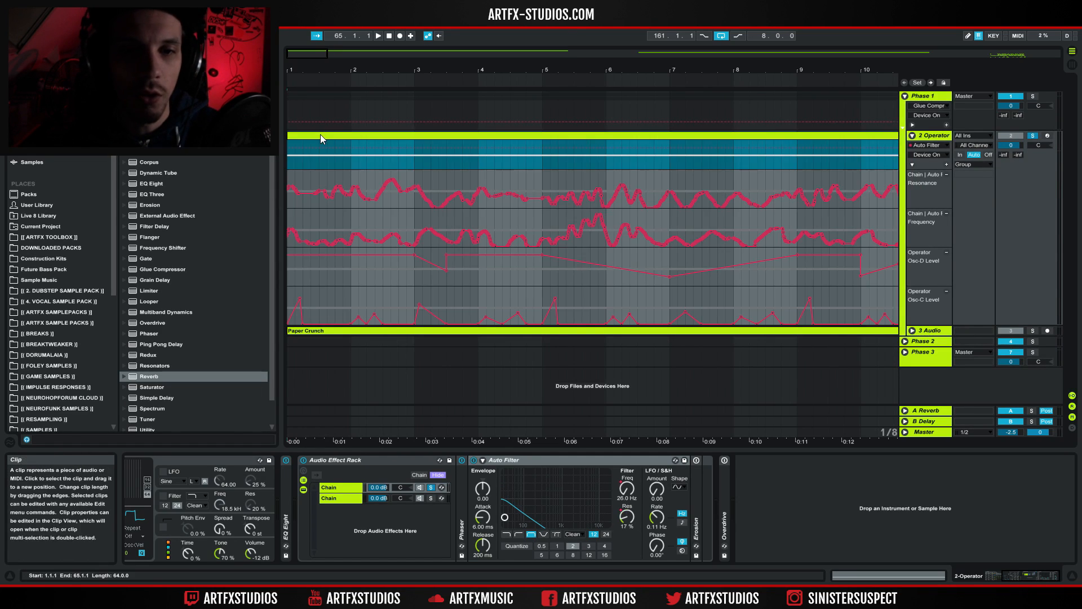
pyautogui.click(290, 180)
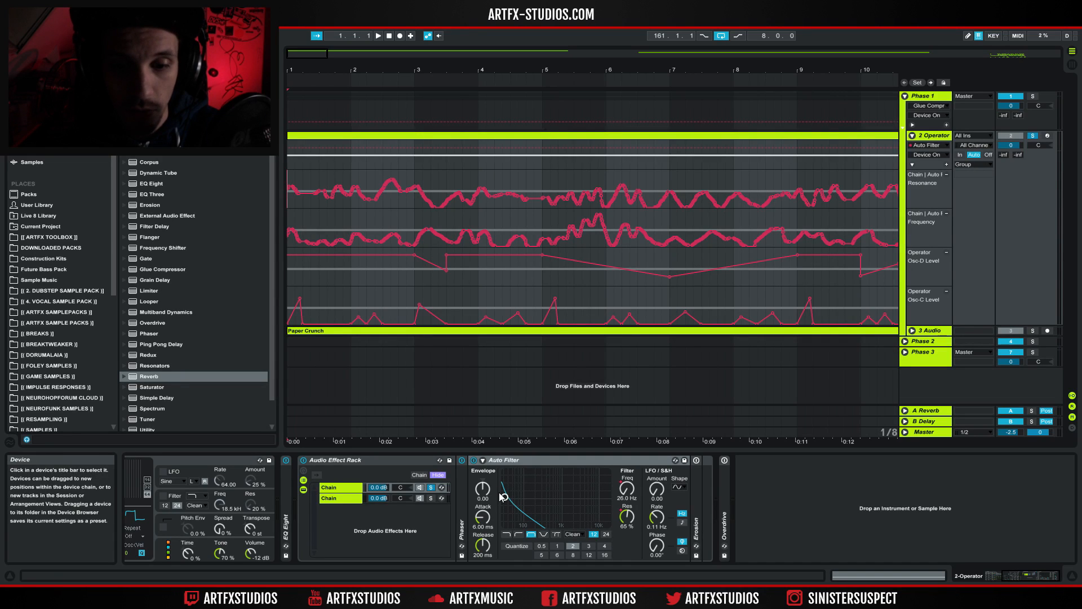
# Sweep the Auto Filter's frequency and resonance by hand as a demonstration, and re-enable the overridden automation
pyautogui.moveTo(513, 499); pyautogui.dragTo(533, 496)
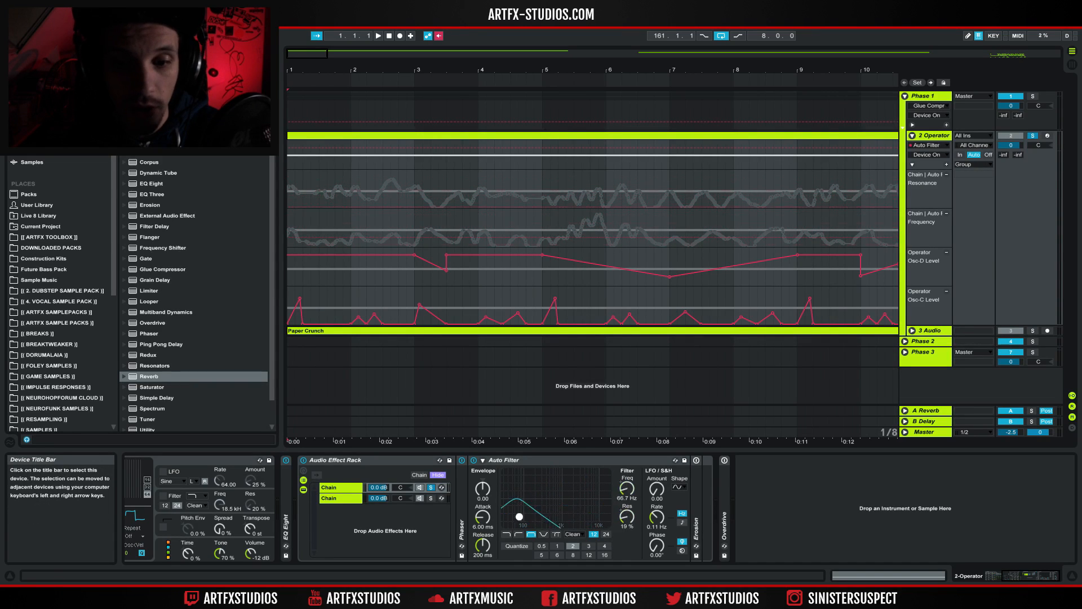
pyautogui.moveTo(505, 519)
pyautogui.mouseDown()
pyautogui.moveTo(525, 500)
pyautogui.moveTo(569, 520)
pyautogui.moveTo(505, 510)
pyautogui.mouseUp()
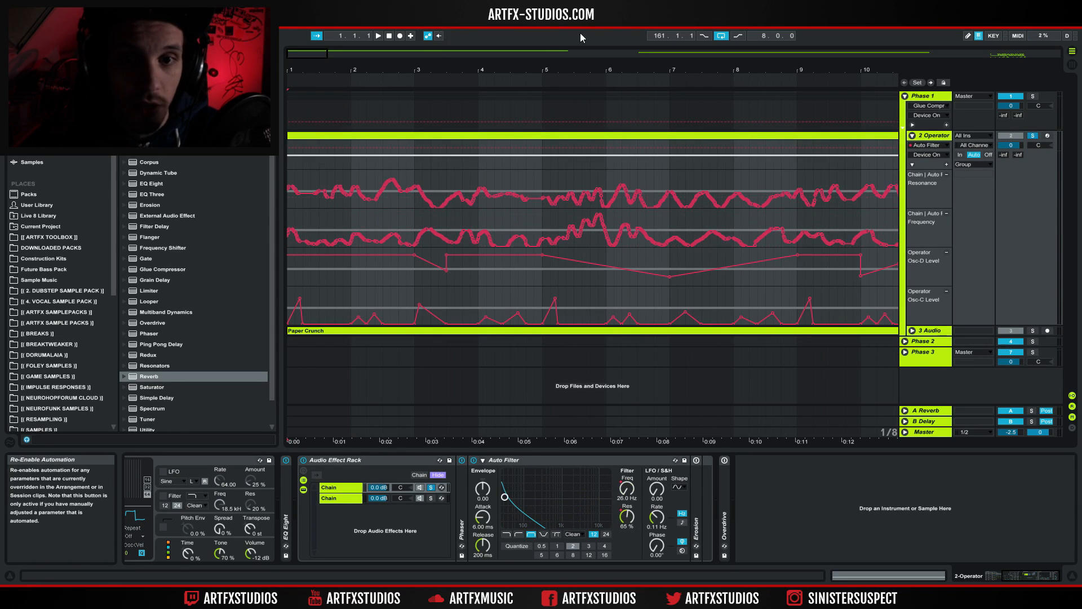
# Play the soloed chain from bar 1 to hear the automated Auto Filter
pyautogui.click(288, 154)
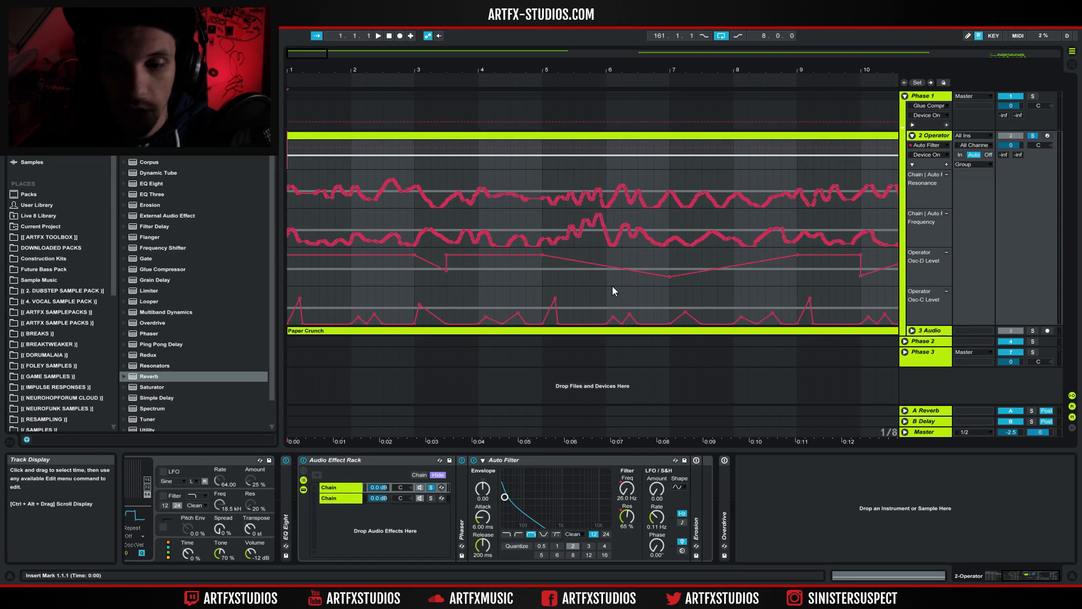
pyautogui.press('space')
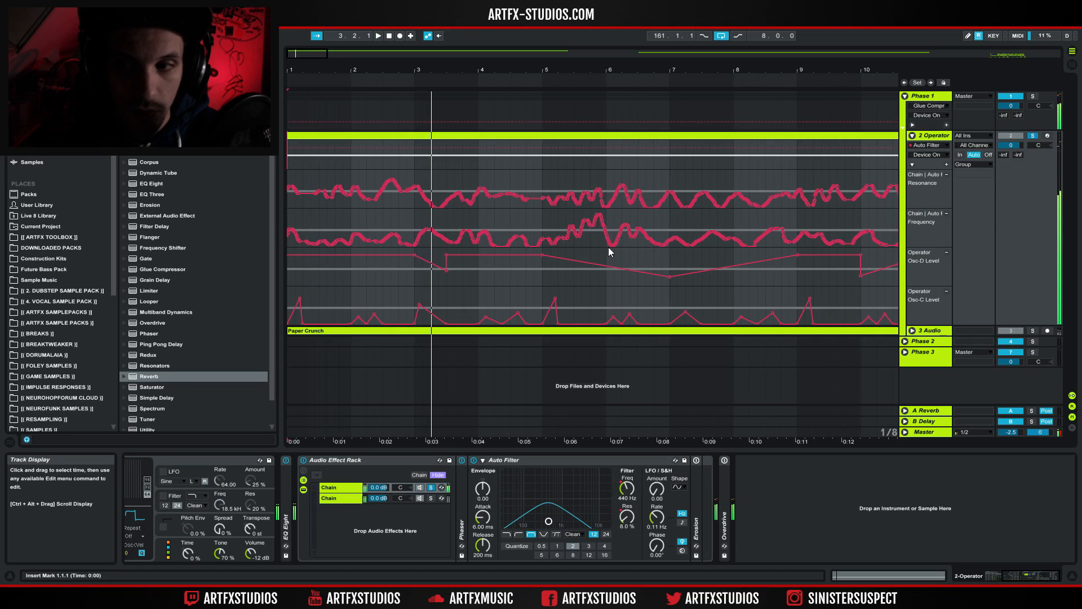
# Add a Limiter before the Spectrum on the master track and play the Operator track
pyautogui.click(909, 433)
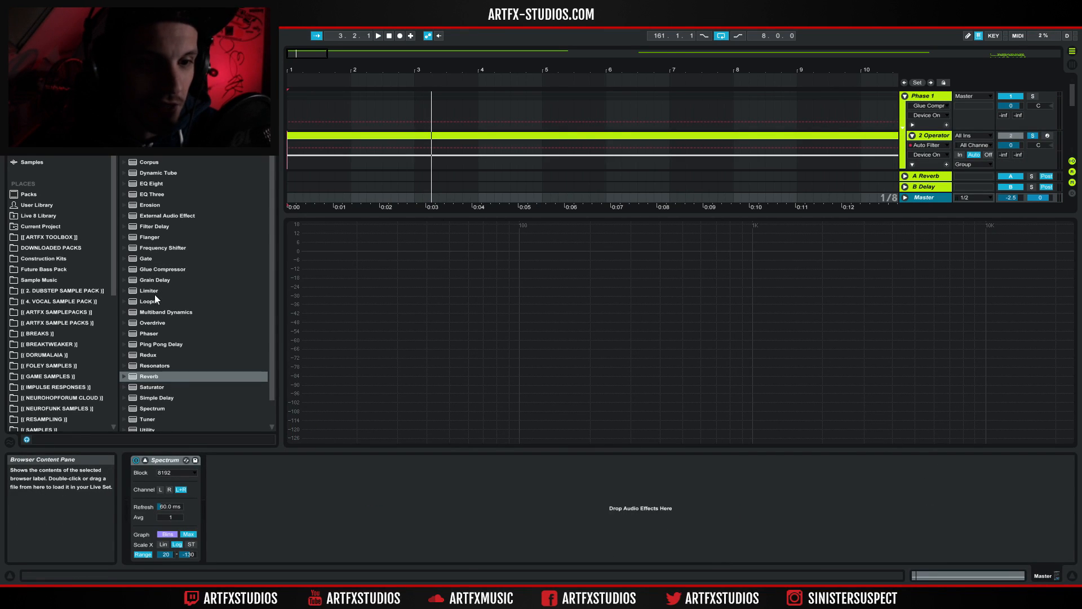
pyautogui.moveTo(149, 291); pyautogui.dragTo(132, 515)
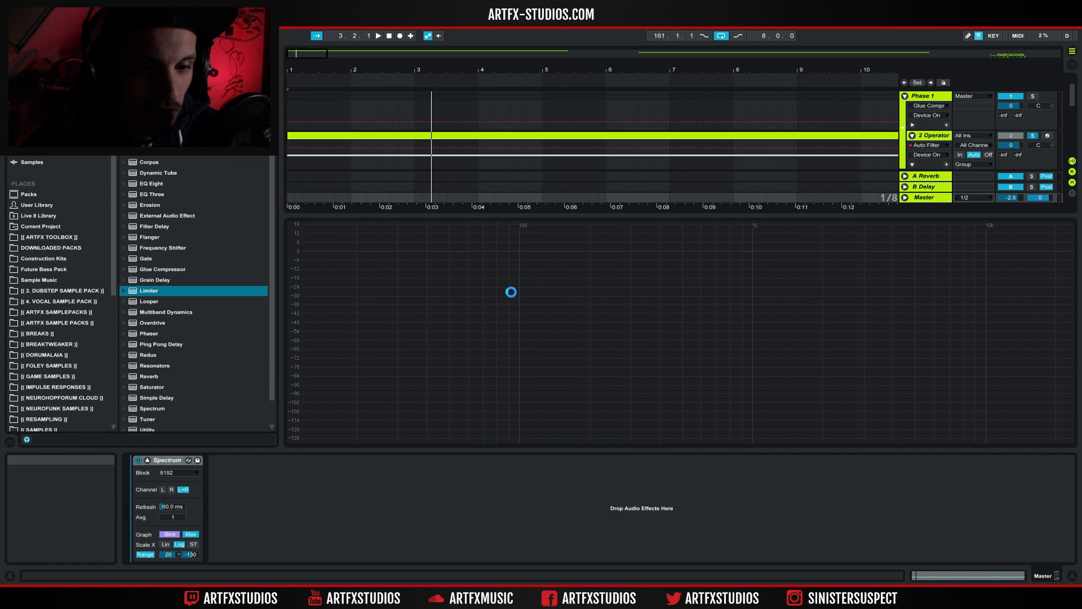
pyautogui.click(933, 135)
pyautogui.press('space')
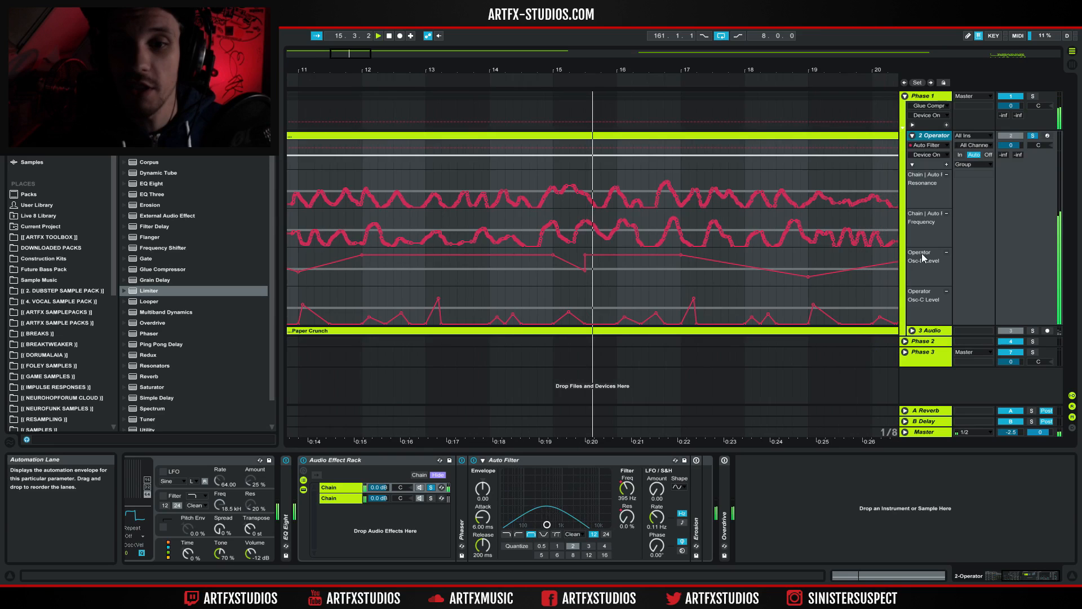
# Select the Osc-D Level and Osc-C Level automation from bar 1 to bar 73 to review both full-length patterns
pyautogui.moveTo(446, 70); pyautogui.dragTo(364, 70)
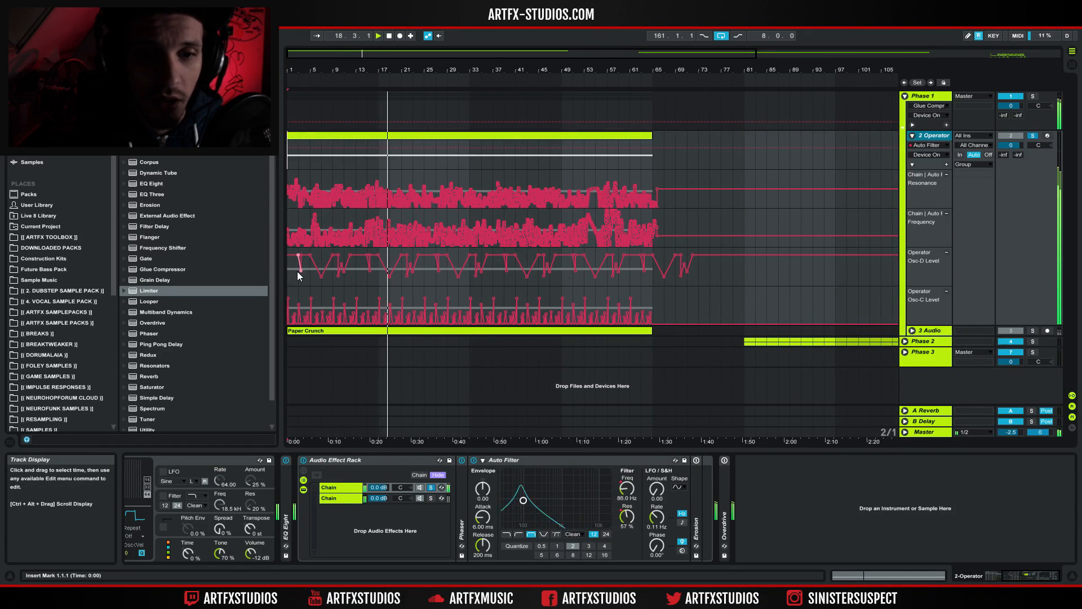
pyautogui.moveTo(289, 268); pyautogui.dragTo(696, 301)
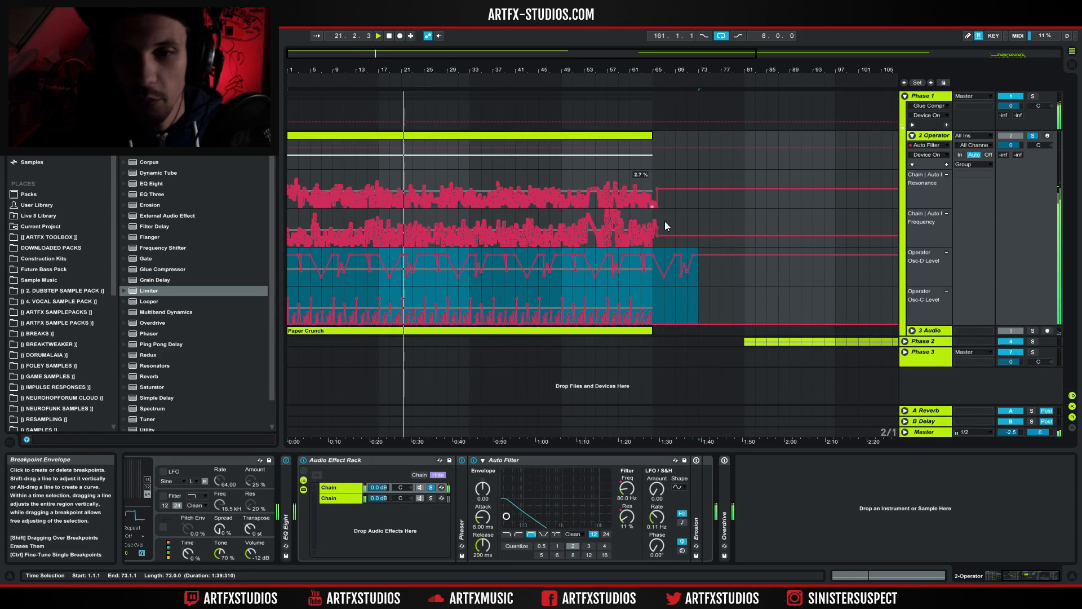
# Select the Auto Filter Resonance and Frequency automation from bar 1 to bar 67 to review it, and fold the Auto Filter device
pyautogui.moveTo(290, 180); pyautogui.dragTo(663, 231)
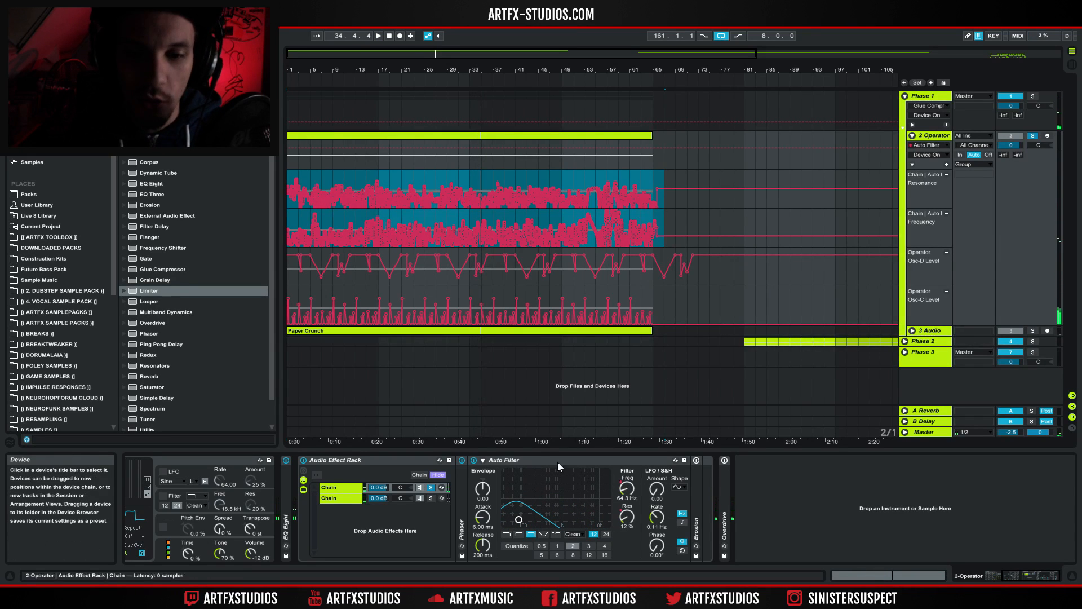
pyautogui.doubleClick(513, 461)
# Unfold Erosion and switch it on during playback from bar 1 to compare the sound without and with it
pyautogui.doubleClick(488, 473)
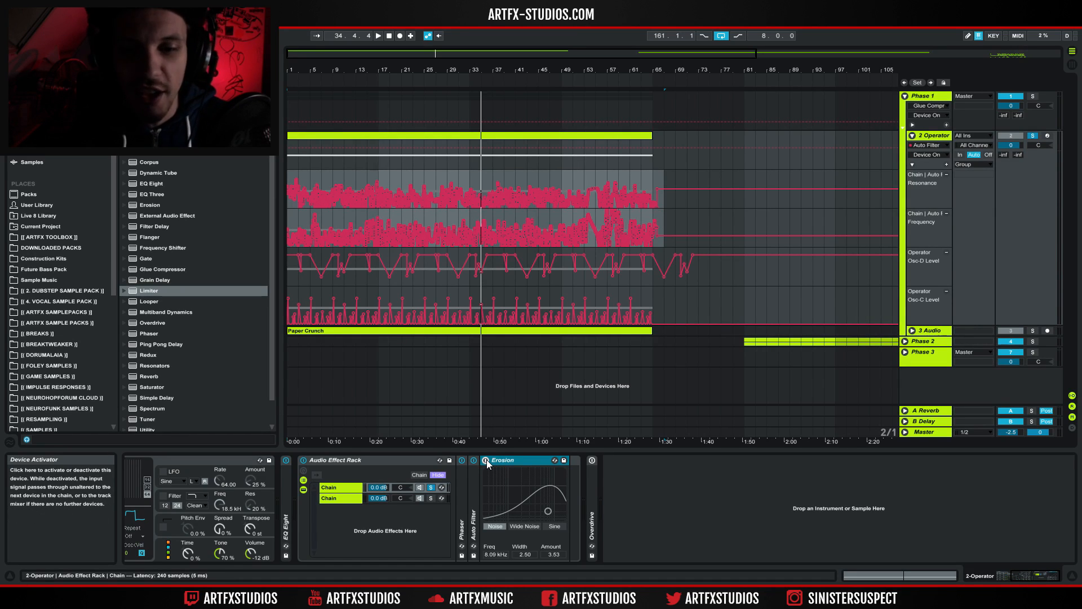
pyautogui.click(485, 459)
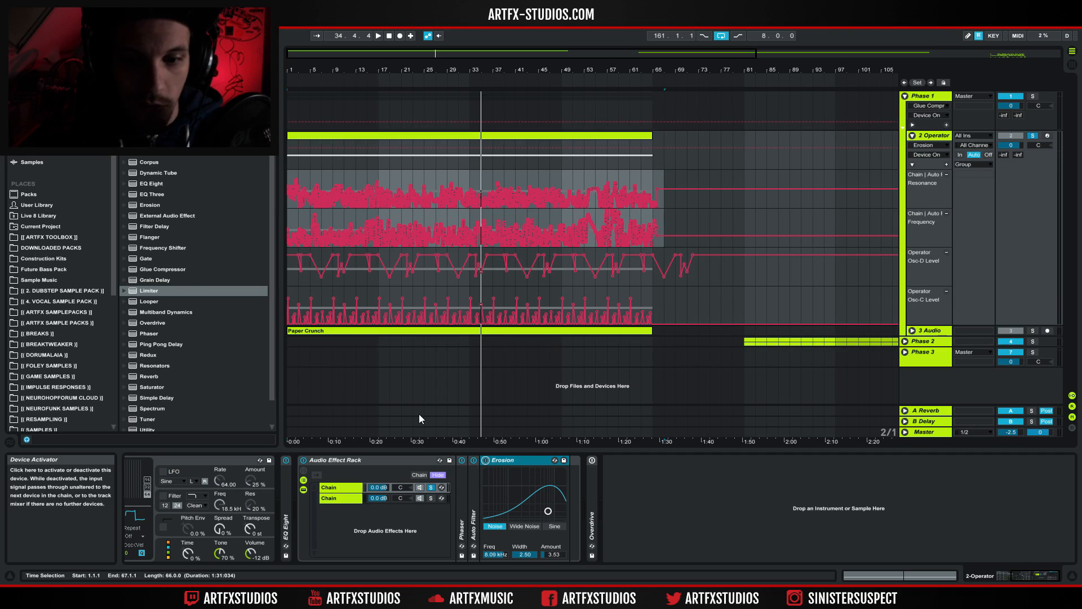
pyautogui.click(486, 459)
pyautogui.press('space')
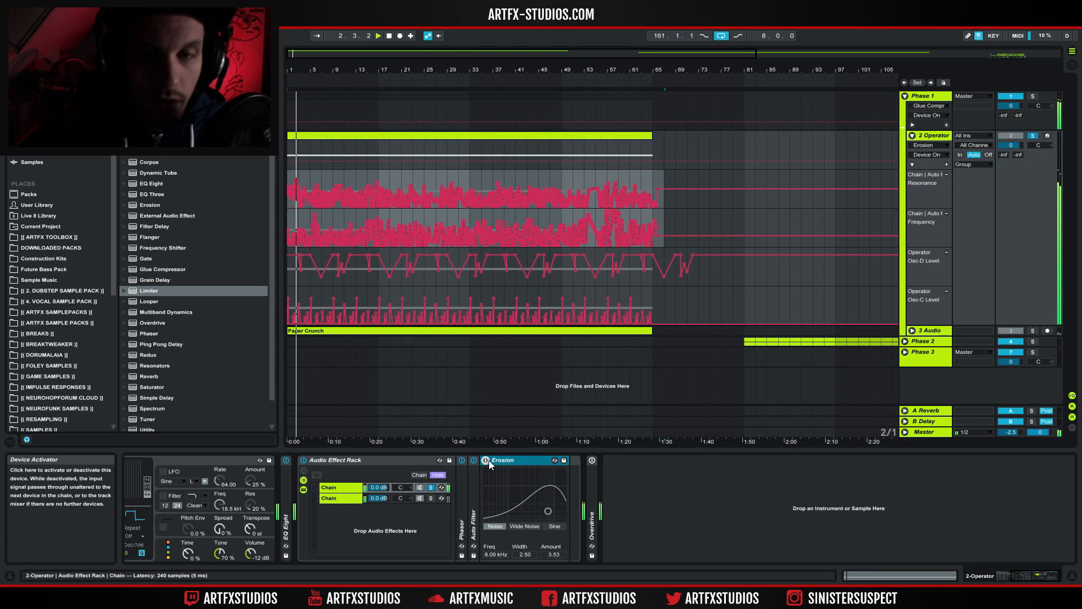
pyautogui.click(489, 460)
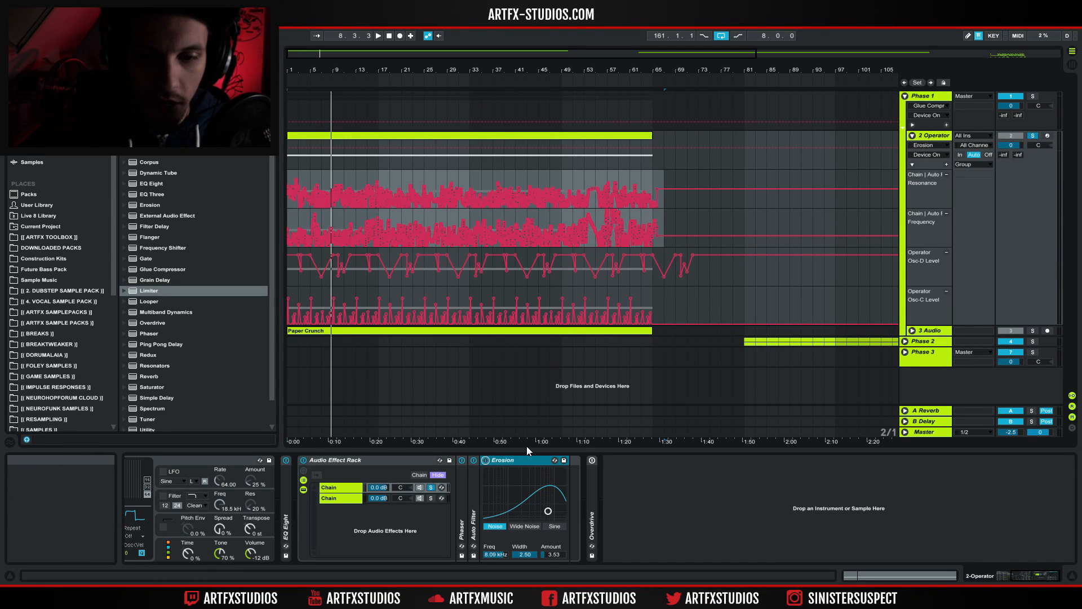
# Fold Erosion, unfold and enable Overdrive, and play the Operator track to hear the added distortion
pyautogui.doubleClick(511, 459)
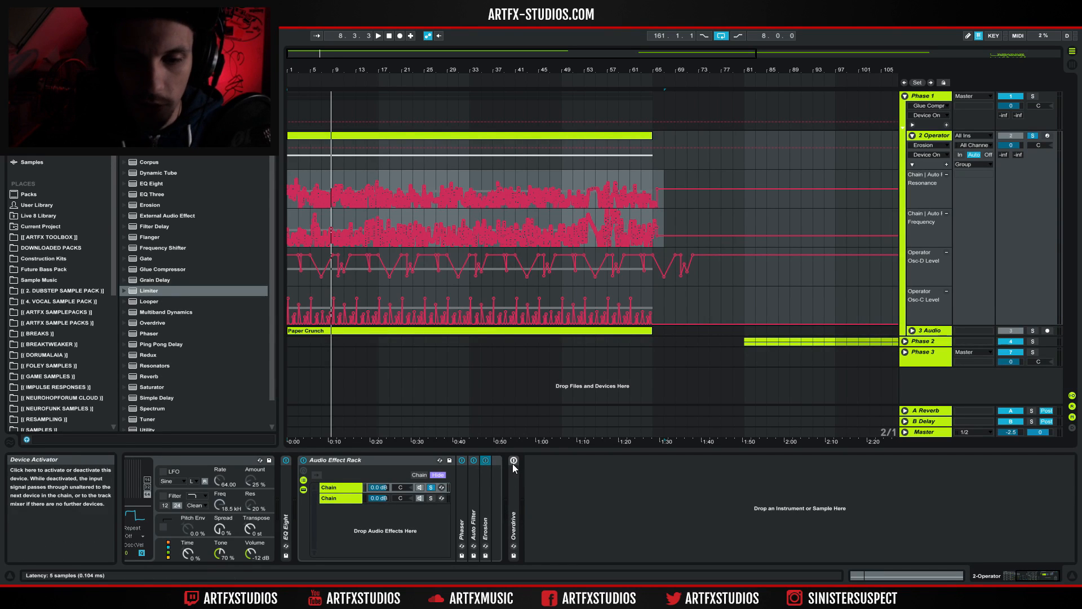
pyautogui.doubleClick(515, 524)
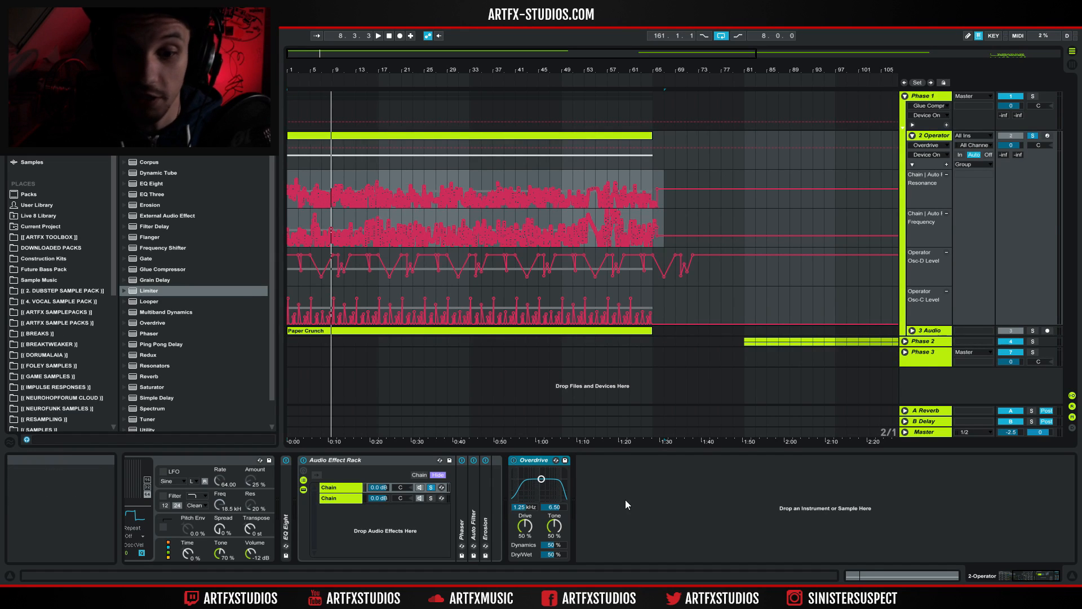
pyautogui.press('space')
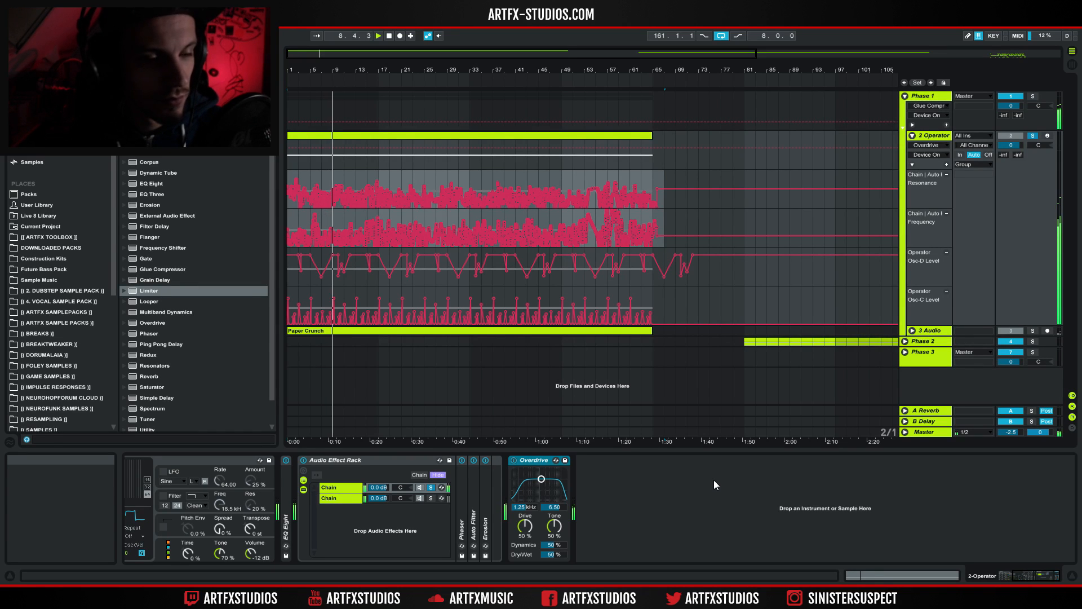
pyautogui.press('space')
# Unfold and solo the 3 Audio track, and play its Paper Crunch clip from bar 1
pyautogui.click(928, 331)
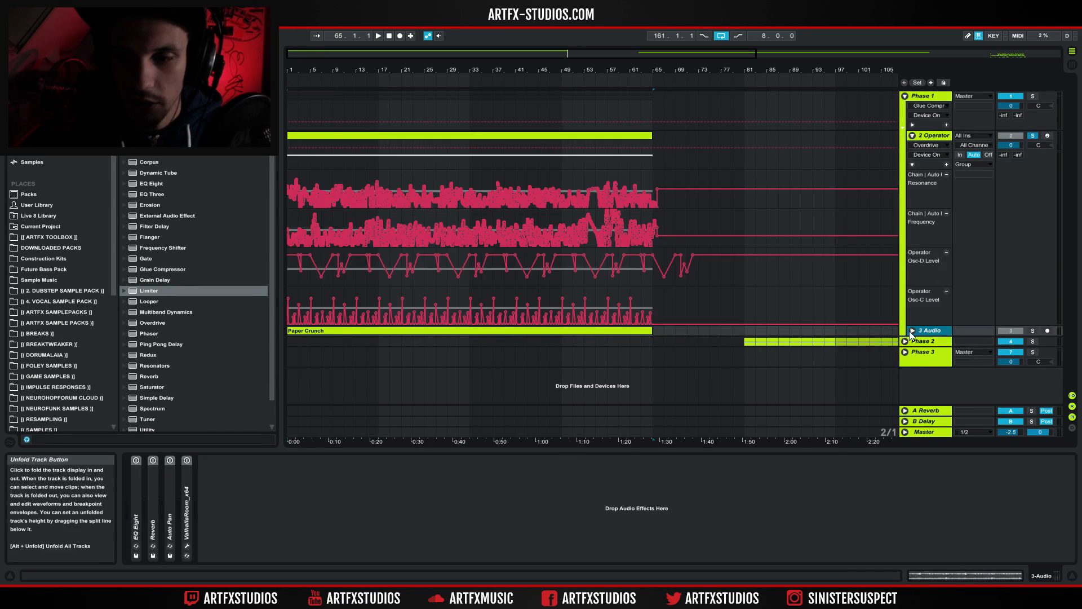
pyautogui.click(913, 330)
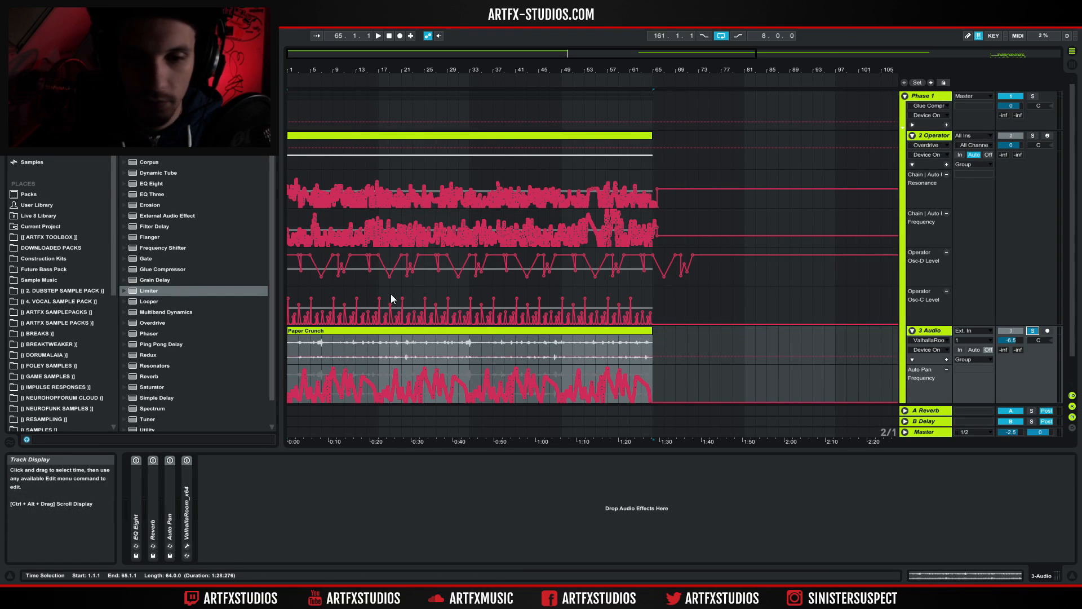
pyautogui.scroll(-1, 366, 296)
pyautogui.click(311, 331)
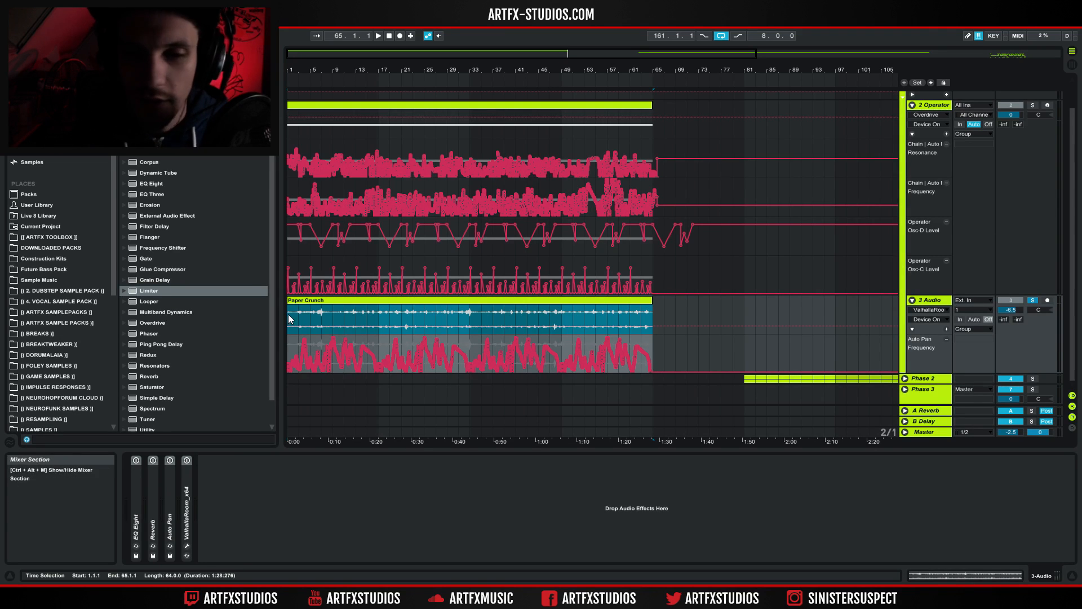
pyautogui.press('space')
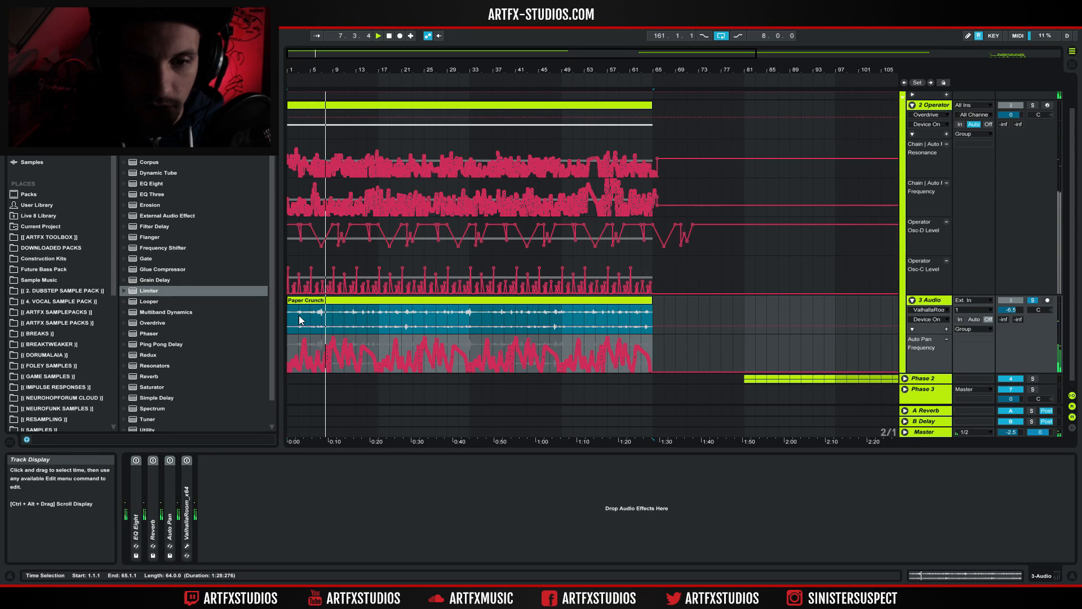
pyautogui.press('space')
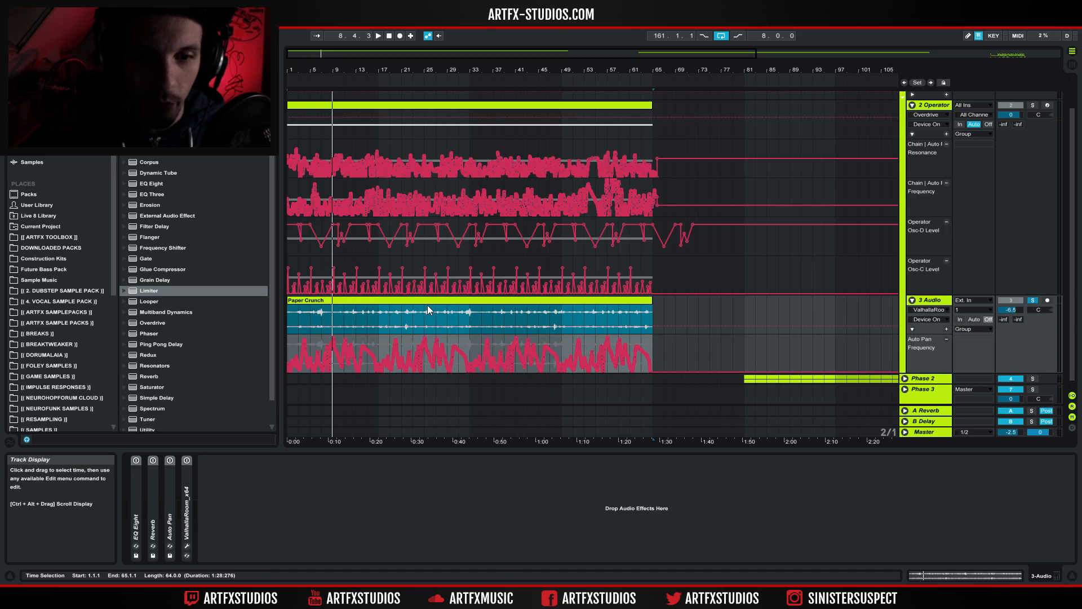
# Unfold the audio track's EQ Eight and play the clip with it bypassed while viewing the master track's Spectrum
pyautogui.doubleClick(137, 492)
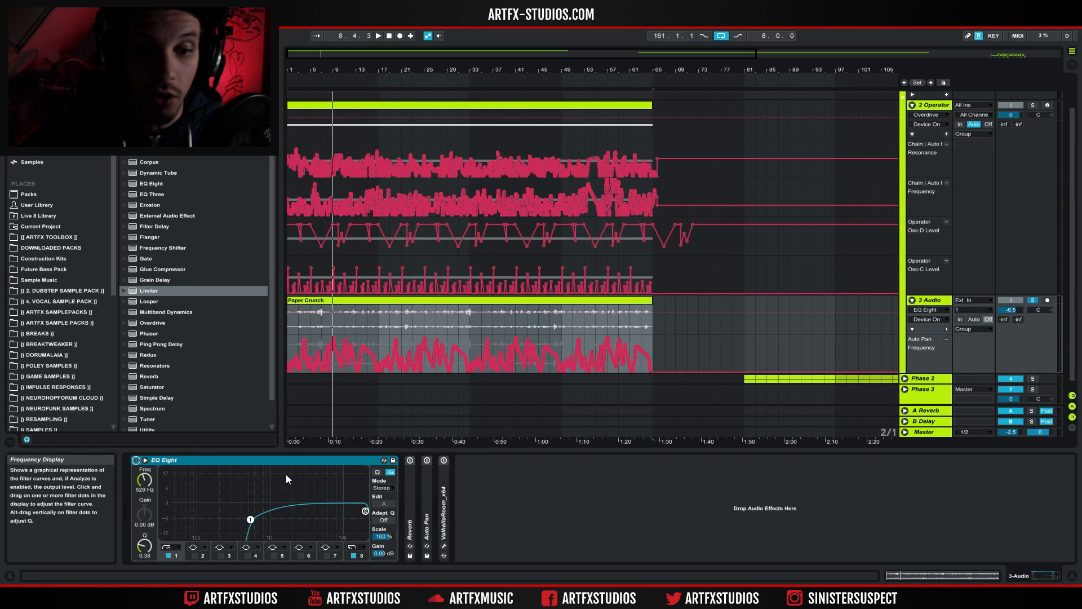
pyautogui.click(135, 460)
pyautogui.press('space')
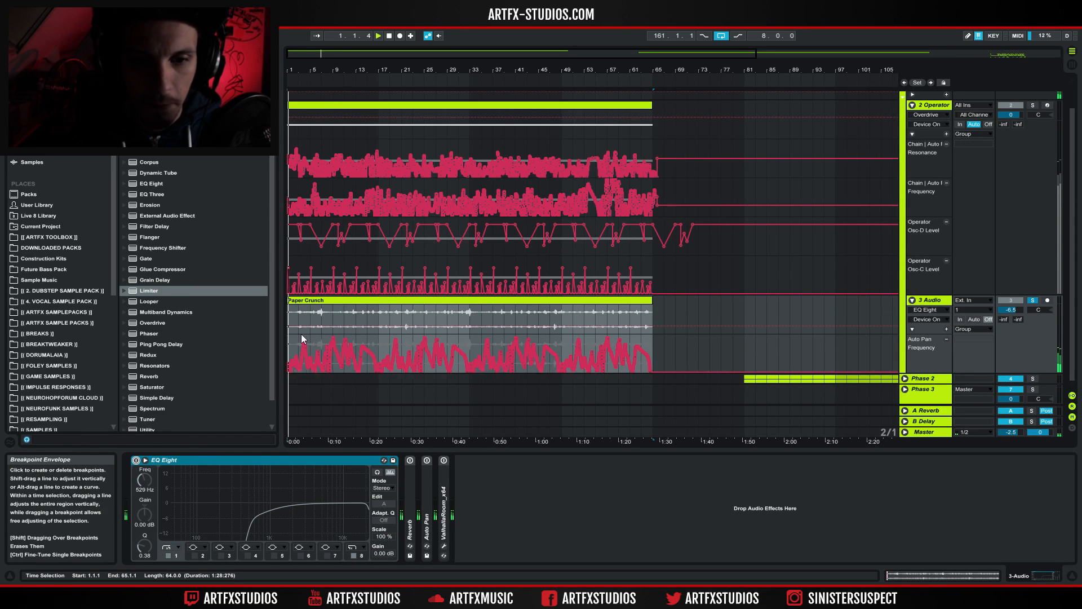
pyautogui.click(927, 433)
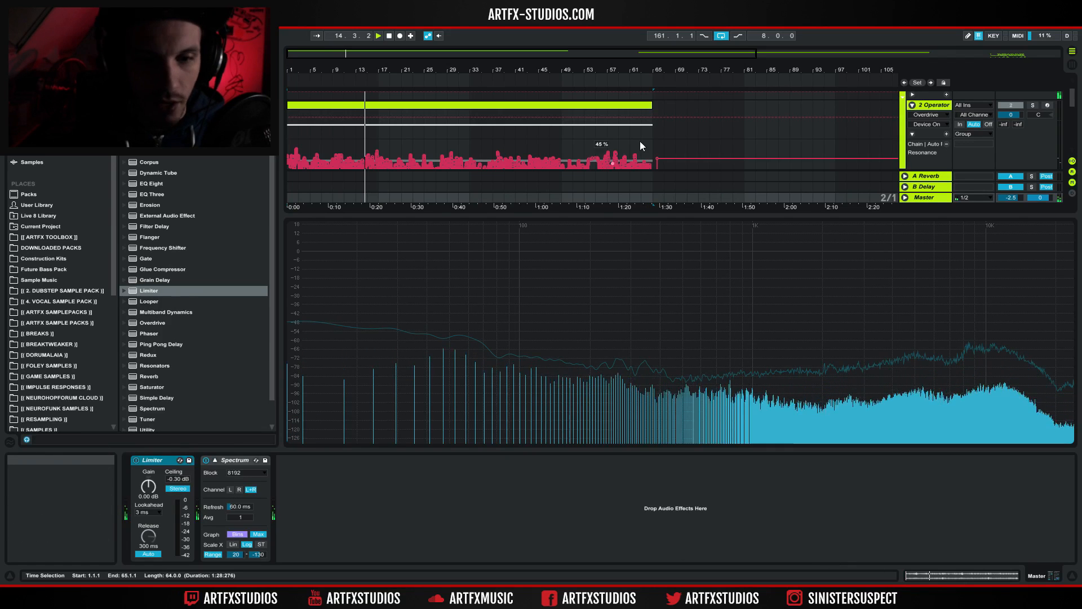
# Enable EQ Eight on the 3 Audio track and check the low cut in the master track's Spectrum
pyautogui.click(936, 104)
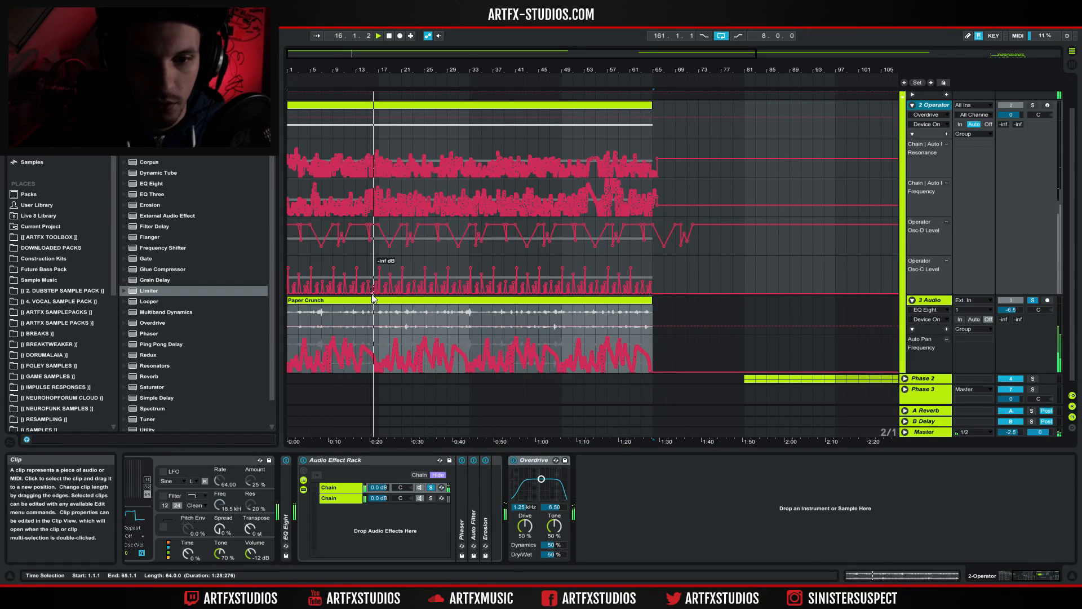
pyautogui.click(355, 318)
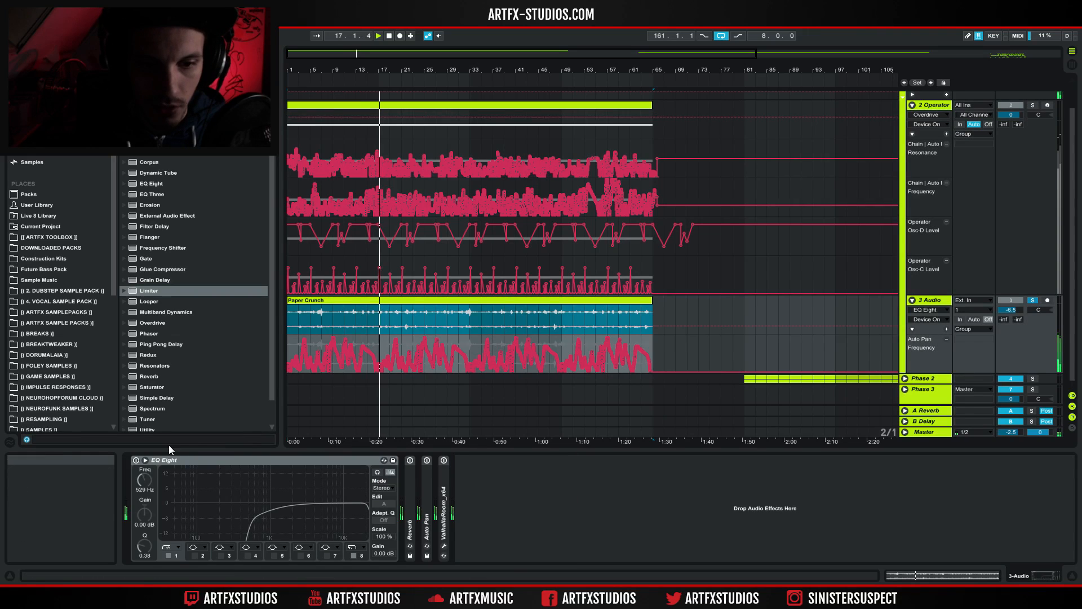
pyautogui.click(134, 462)
pyautogui.click(919, 433)
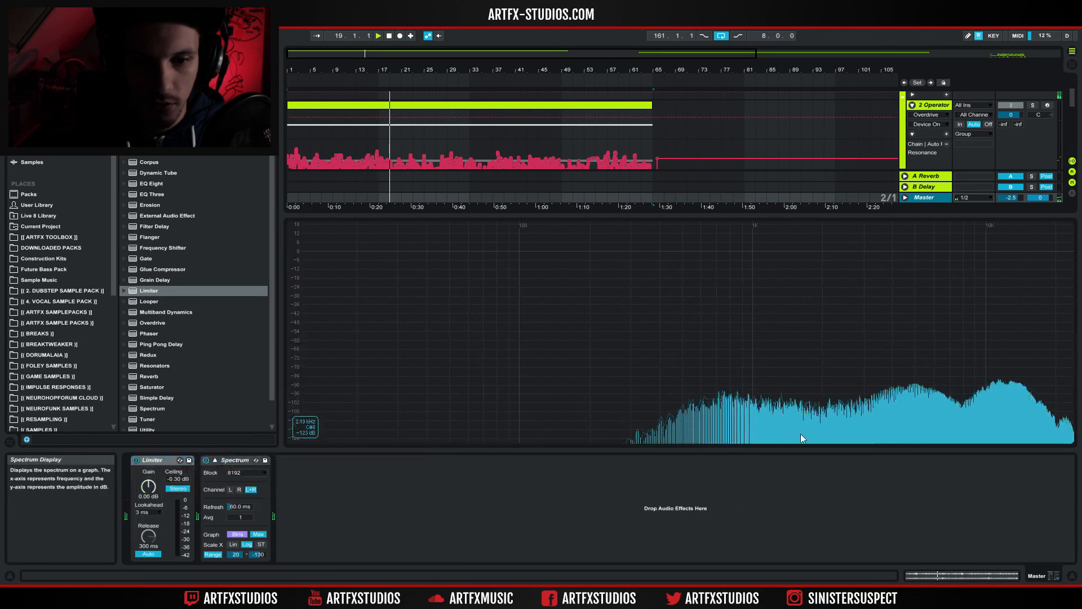
pyautogui.scroll(-5, 948, 133)
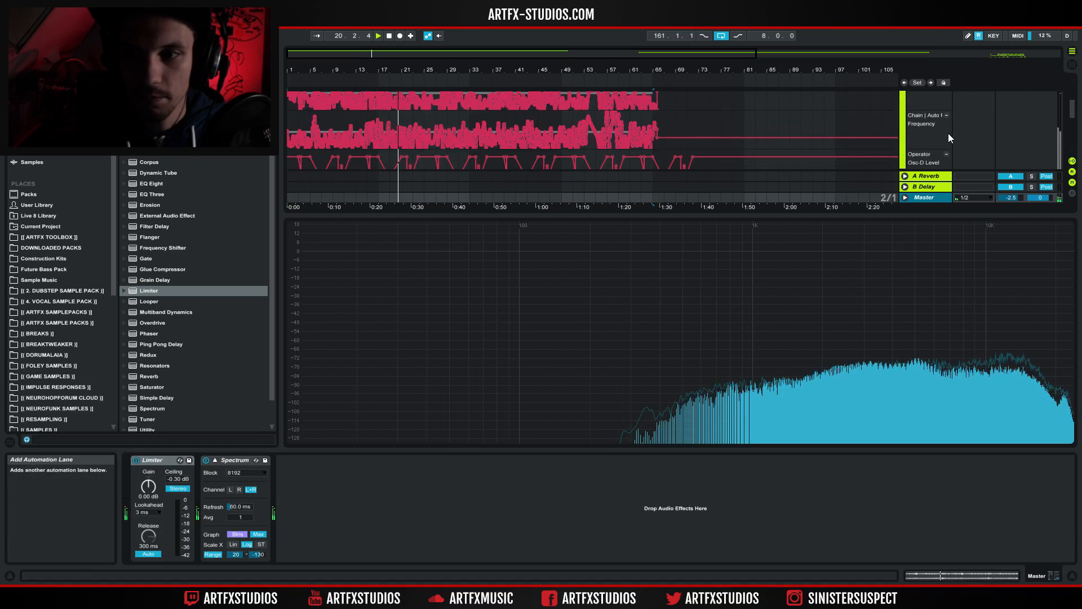
pyautogui.click(928, 109)
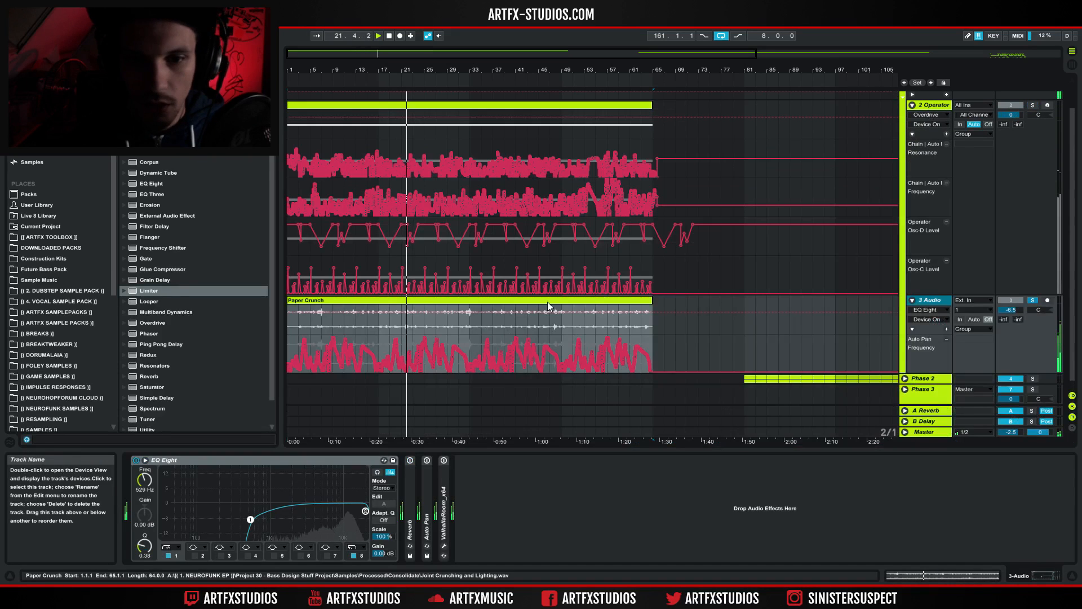
# Unfold and enable the audio track's Reverb, and play the Paper Crunch clip from about bar 7
pyautogui.click(408, 488)
pyautogui.click(408, 489)
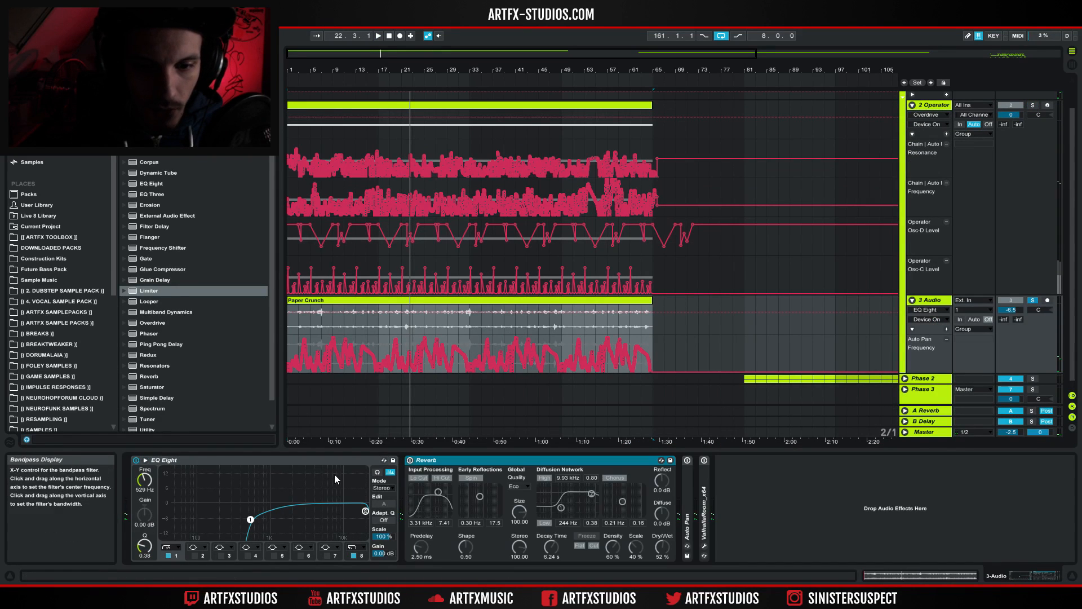
pyautogui.click(409, 460)
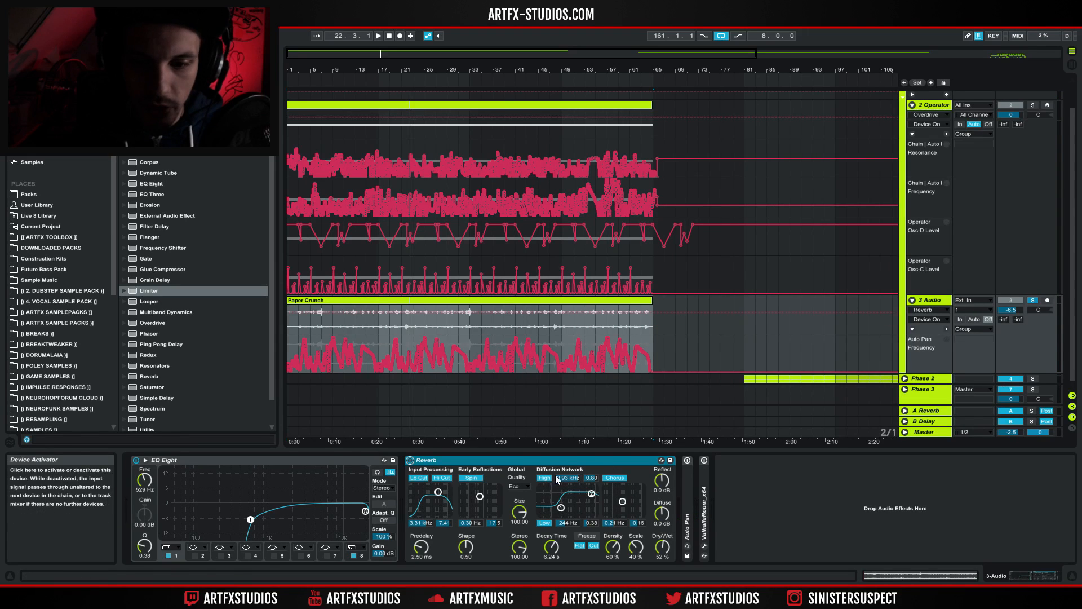
pyautogui.press('space')
pyautogui.press('space')
pyautogui.click(319, 323)
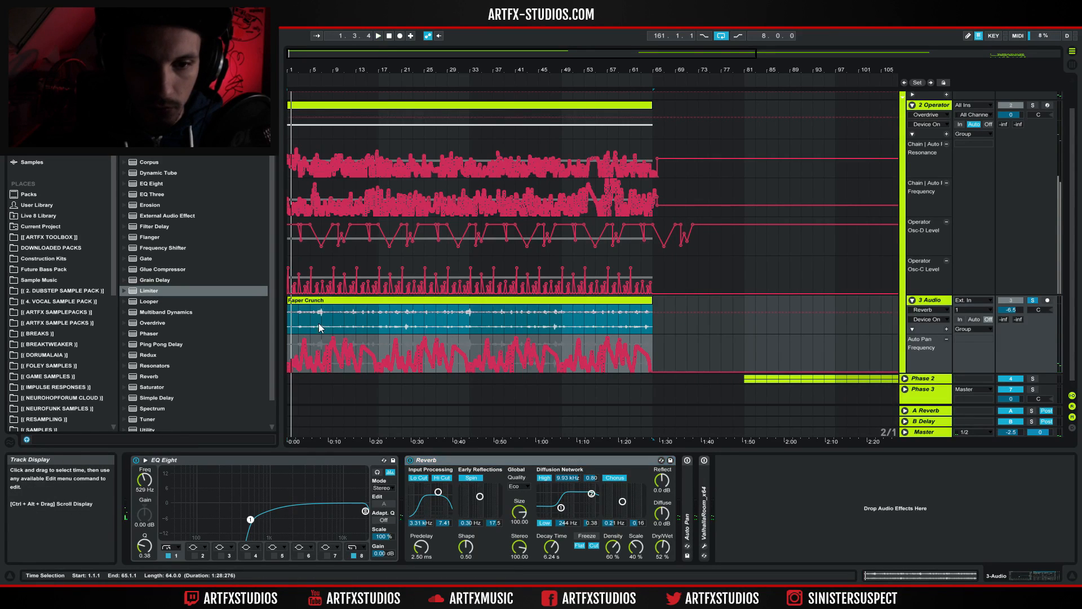
pyautogui.click(323, 319)
pyautogui.press('space')
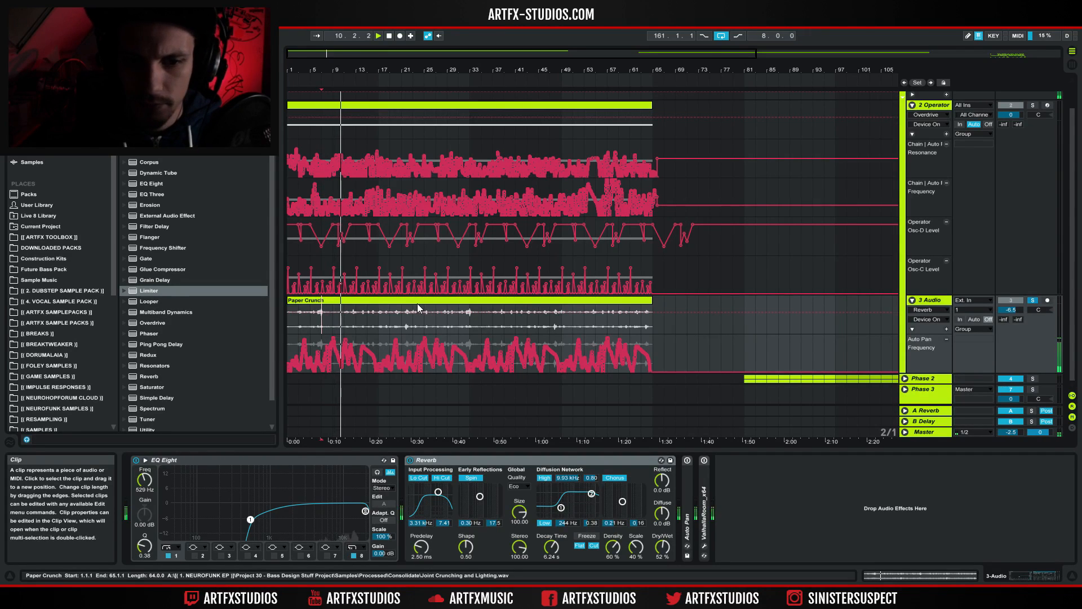
# Fold Reverb and EQ Eight, and unfold and enable Auto Pan to hear its automated rate
pyautogui.doubleClick(549, 461)
pyautogui.click(360, 460)
pyautogui.doubleClick(360, 459)
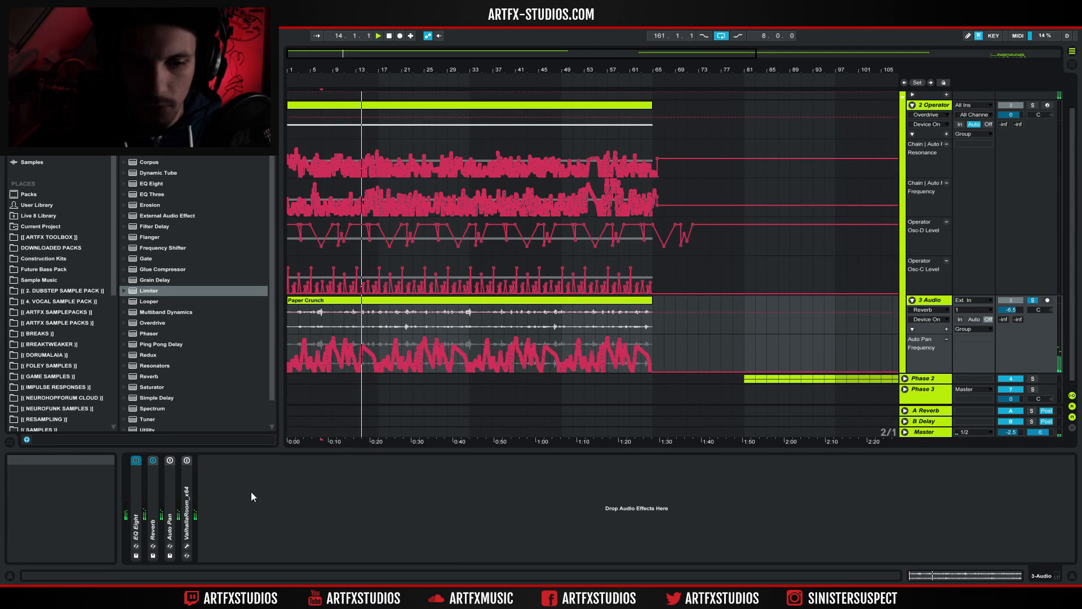
pyautogui.doubleClick(170, 494)
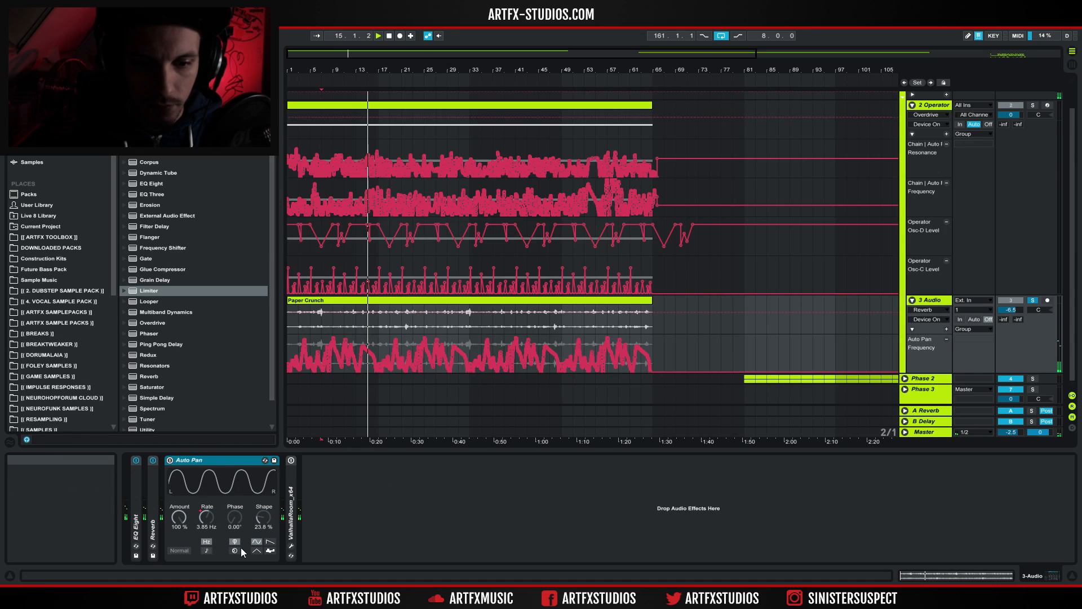
pyautogui.click(170, 460)
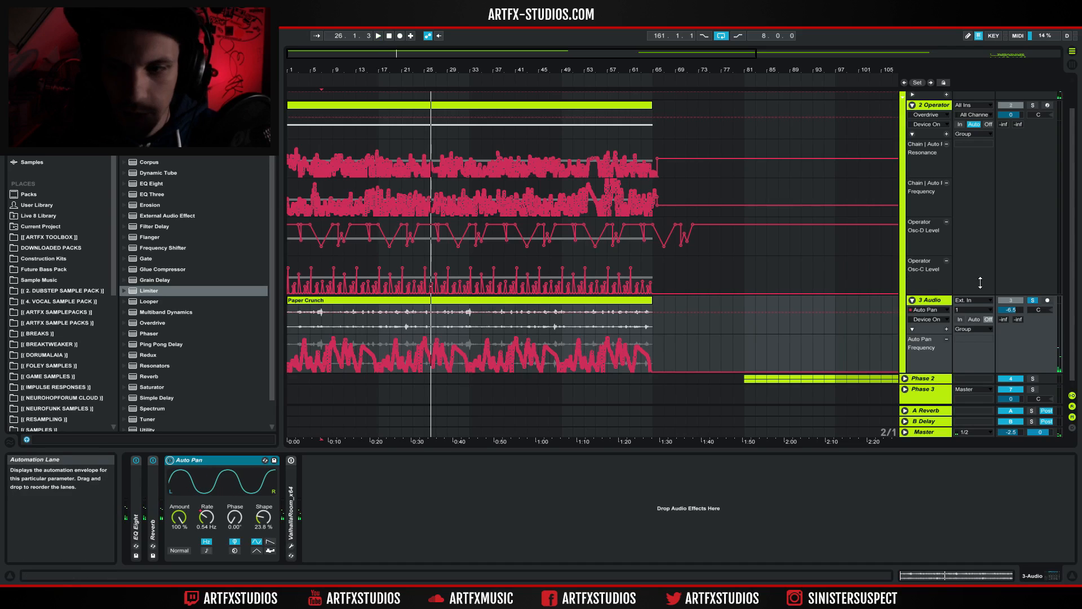
# Set the 3 Audio track volume to 0 dB and play the clip from bar 21
pyautogui.click(1007, 312)
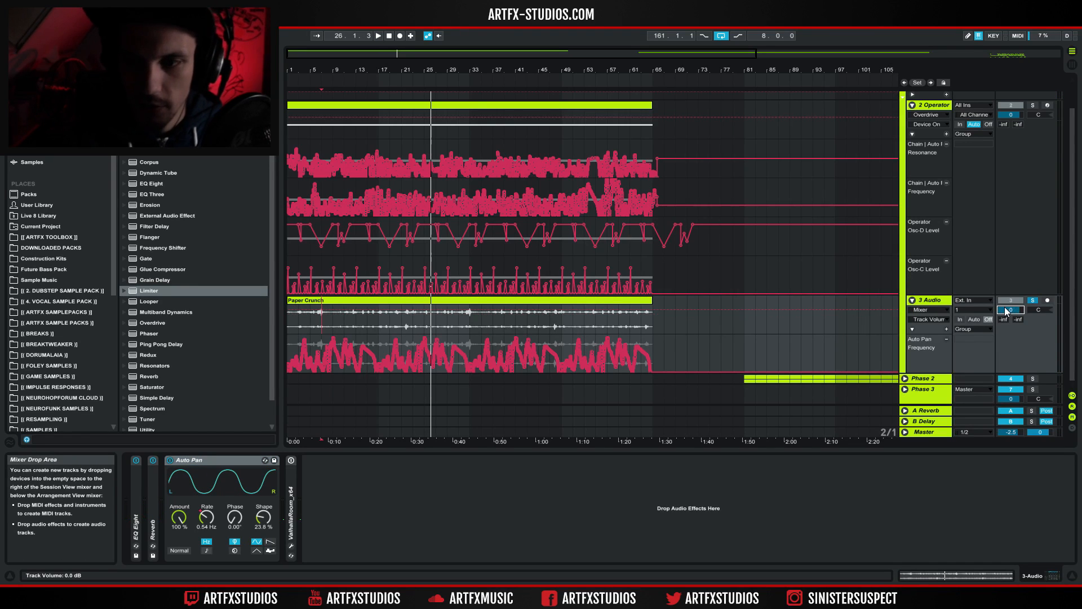
pyautogui.click(403, 325)
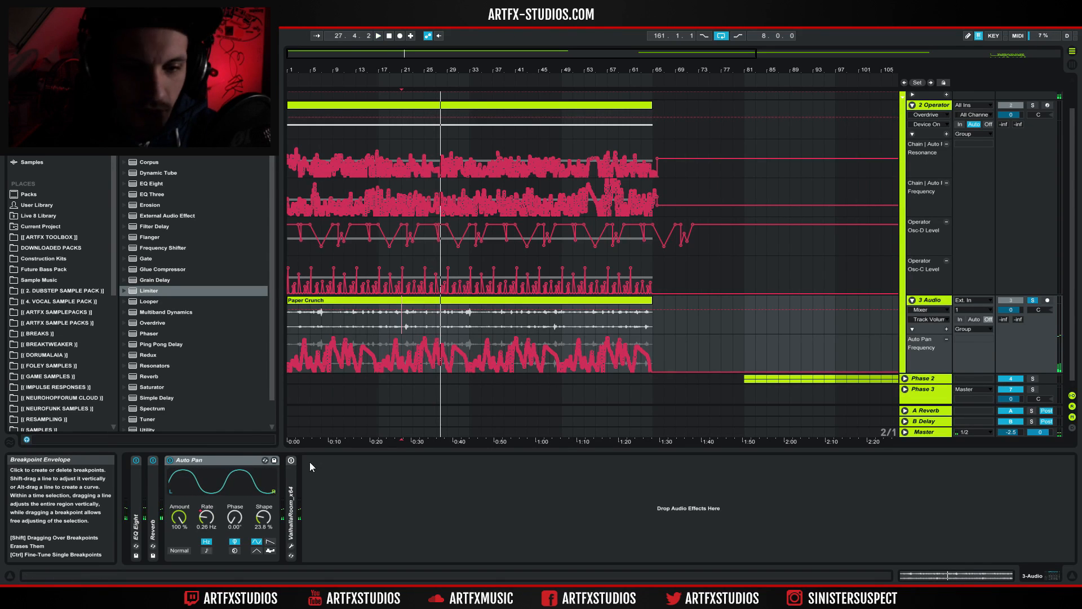
# Unfold and enable ValhallaRoom, and open its plug-in window to review the reverb settings
pyautogui.click(288, 483)
pyautogui.doubleClick(287, 482)
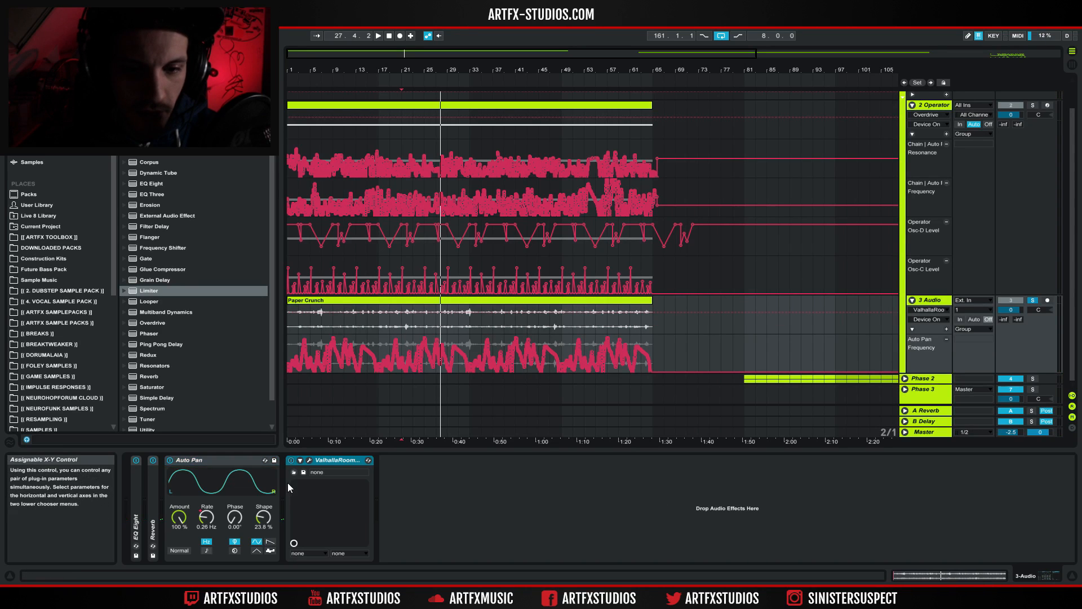
pyautogui.click(306, 461)
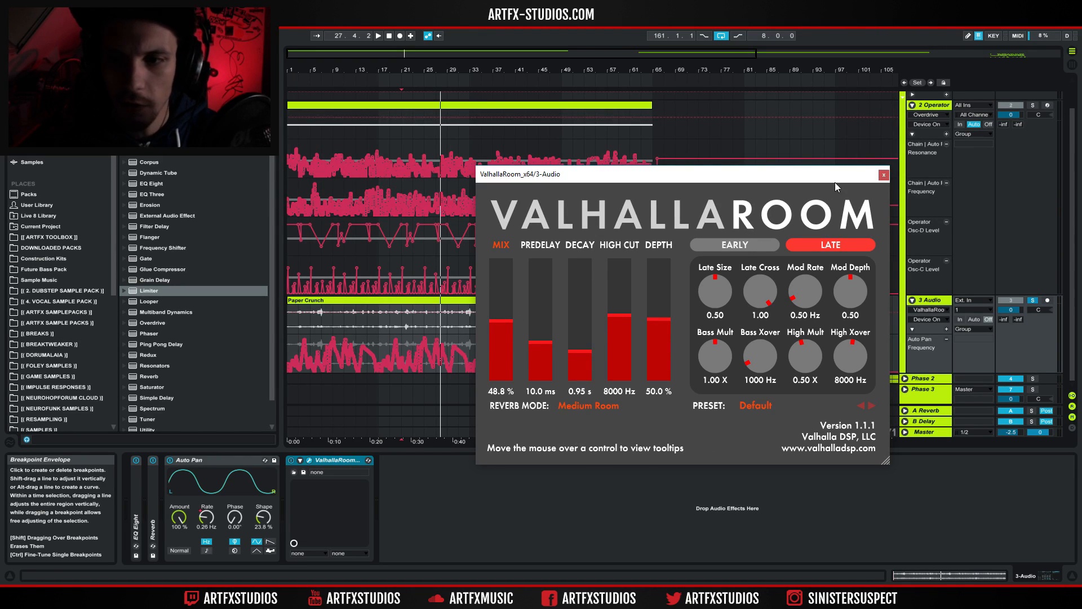
pyautogui.click(884, 175)
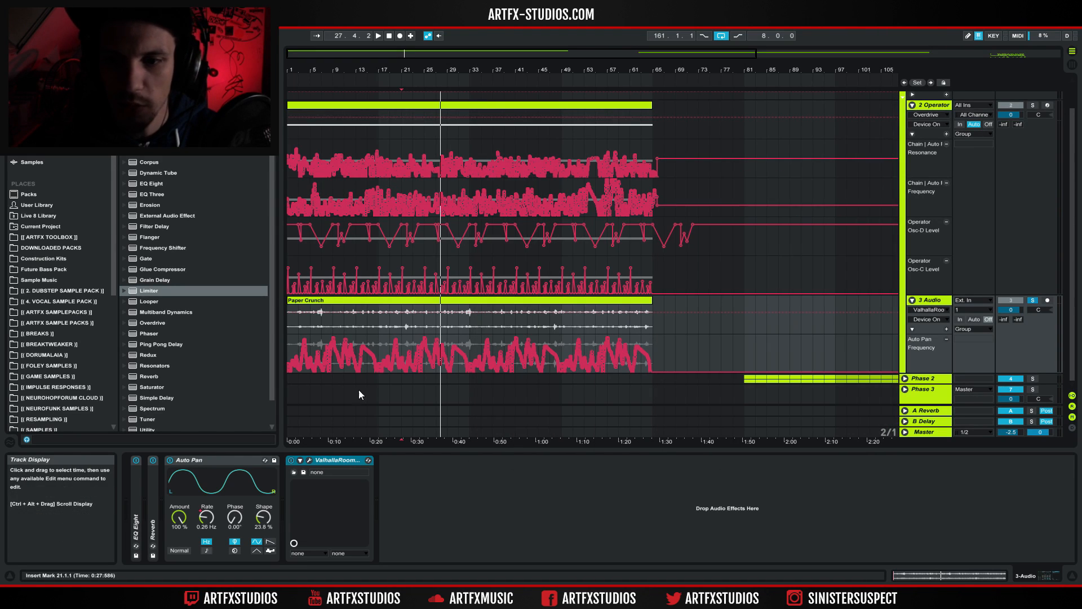
# Fold ValhallaRoom and Auto Pan, and set the 3 Audio track volume to -6.5 dB
pyautogui.doubleClick(319, 459)
pyautogui.doubleClick(238, 460)
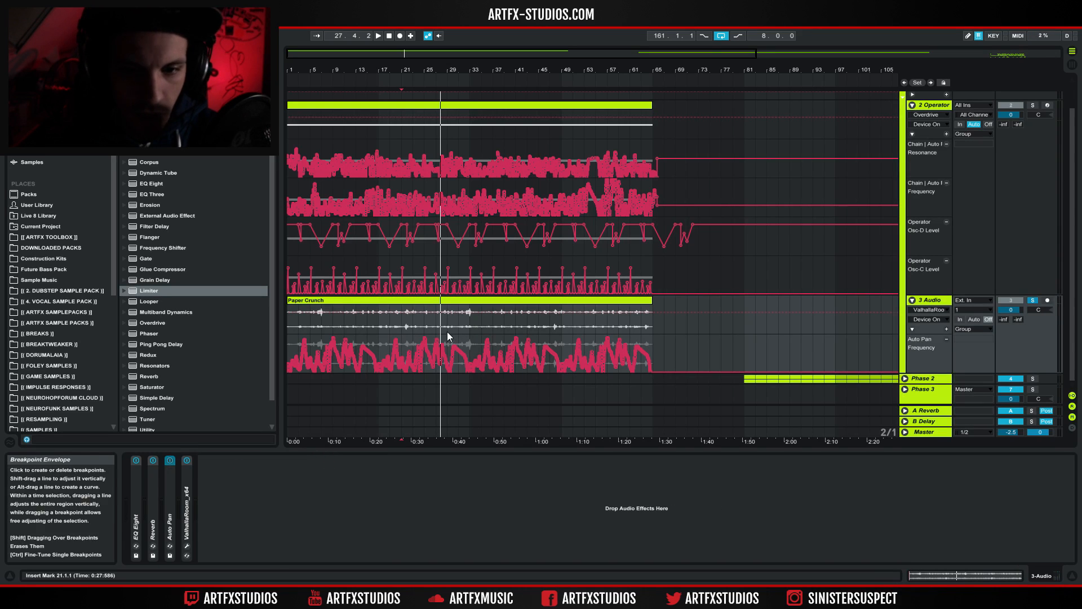
pyautogui.click(1014, 310)
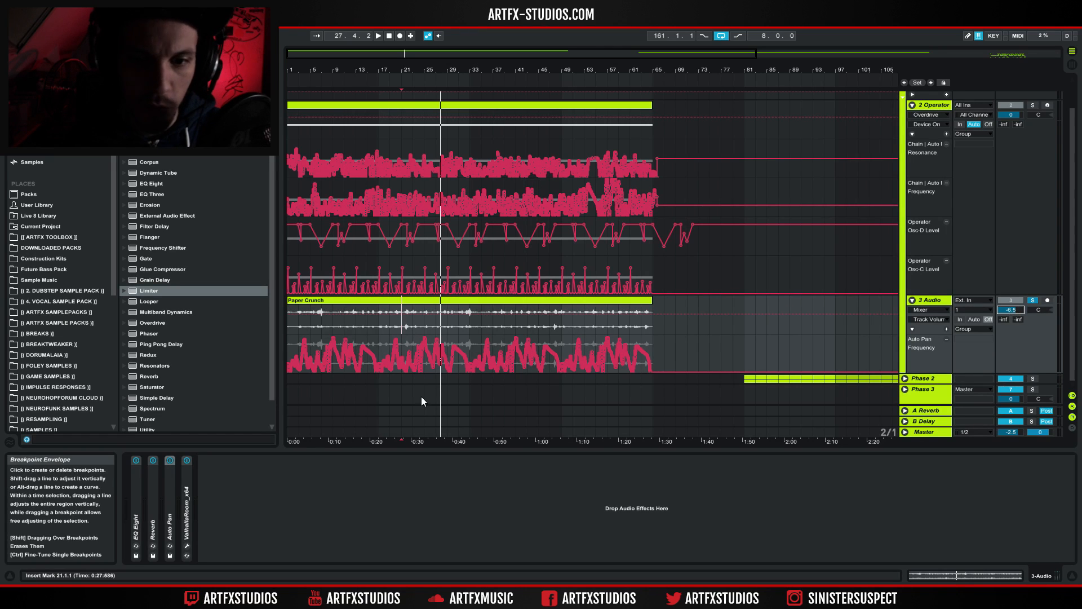
# Play the soloed Paper Crunch clip from about bar 32, and again from bar 41
pyautogui.click(466, 323)
pyautogui.press('space')
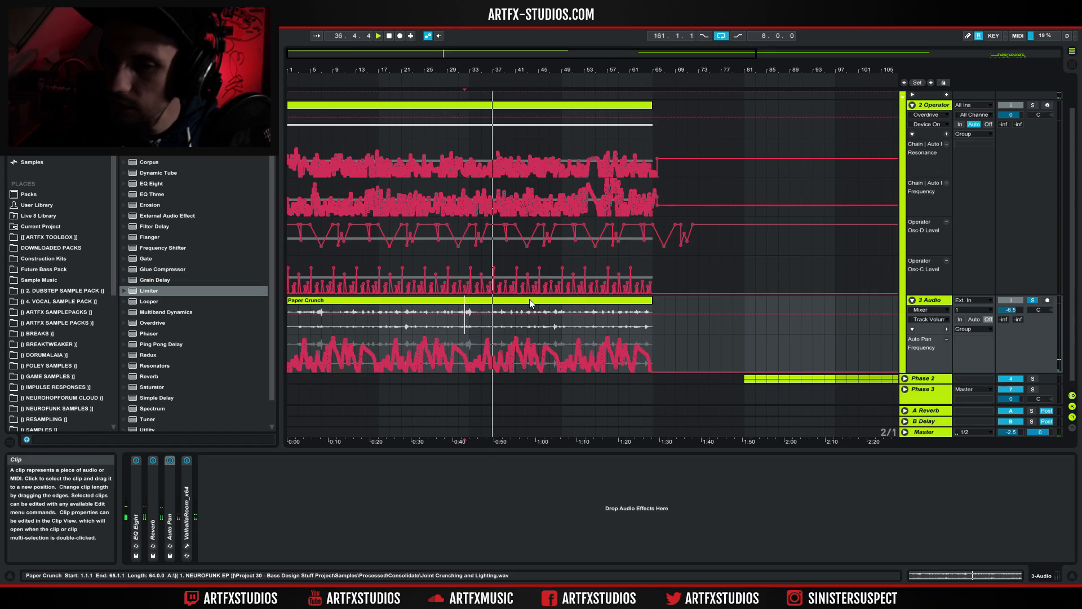
pyautogui.click(517, 322)
pyautogui.press('space')
pyautogui.press('space')
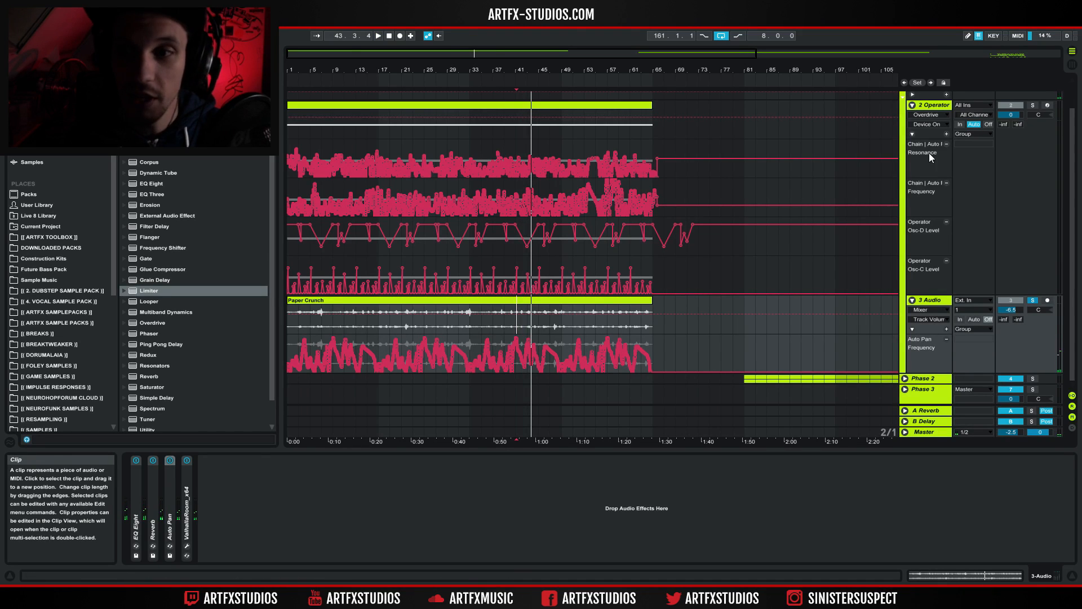
# Select the 2 Operator track to show its devices, and fold the 2 Operator and 3 Audio tracks
pyautogui.click(938, 101)
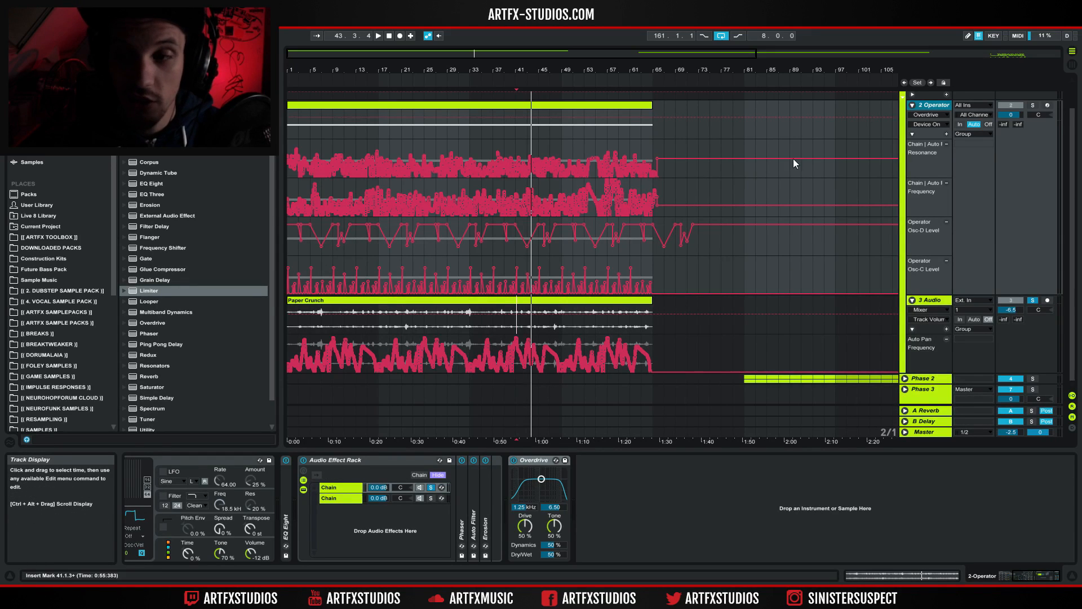
pyautogui.click(913, 105)
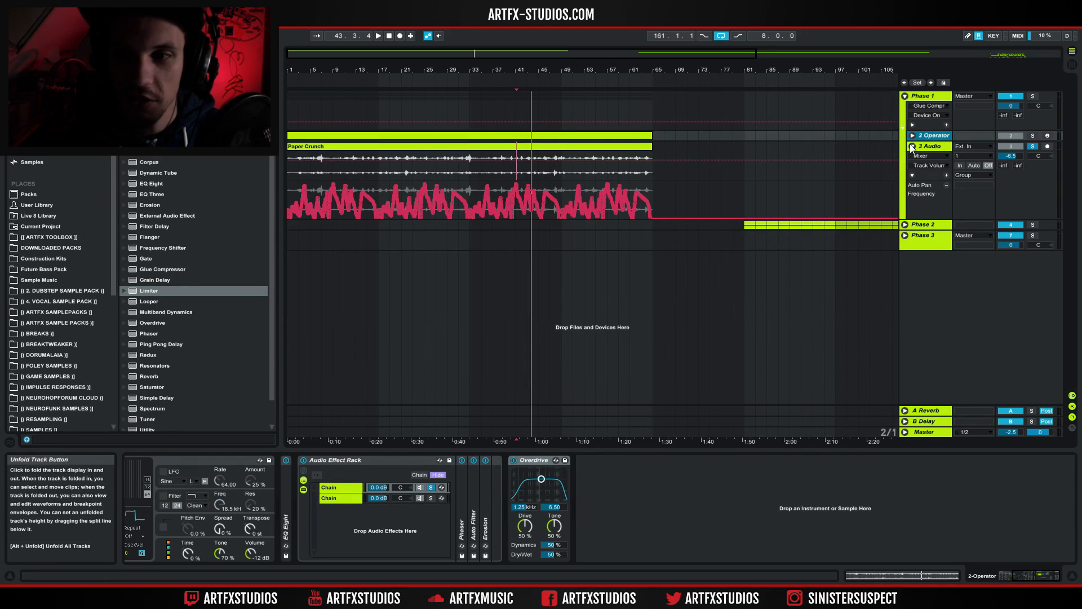
pyautogui.click(911, 146)
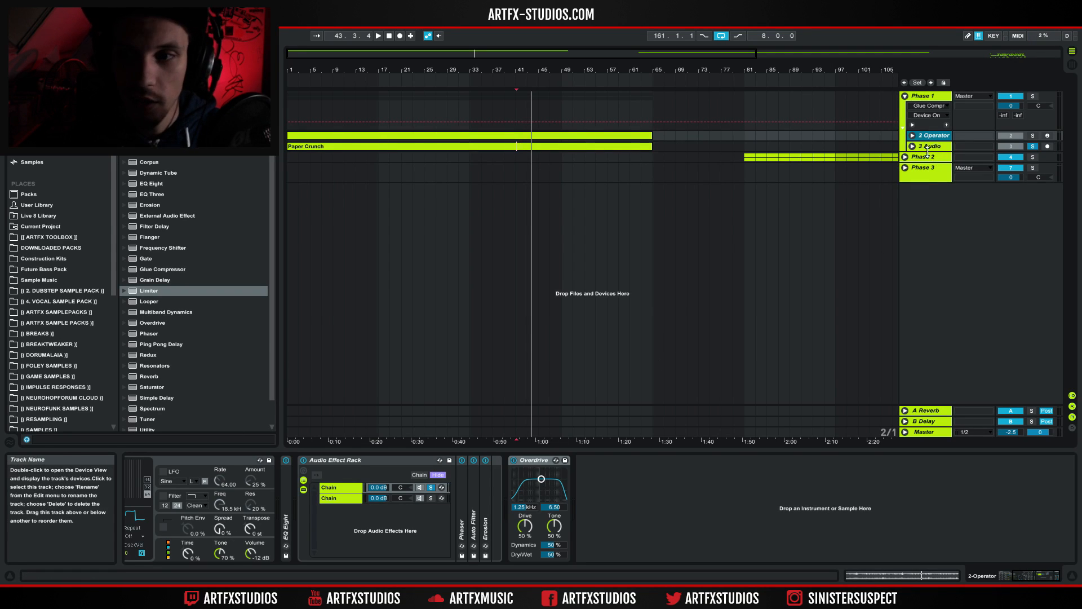
# Solo the Phase 1 group and play both of its layers together from bar 1
pyautogui.click(937, 98)
pyautogui.click(1032, 96)
pyautogui.click(290, 114)
pyautogui.moveTo(295, 70)
pyautogui.mouseDown()
pyautogui.moveTo(297, 111)
pyautogui.moveTo(299, 79)
pyautogui.mouseUp()
pyautogui.press('space')
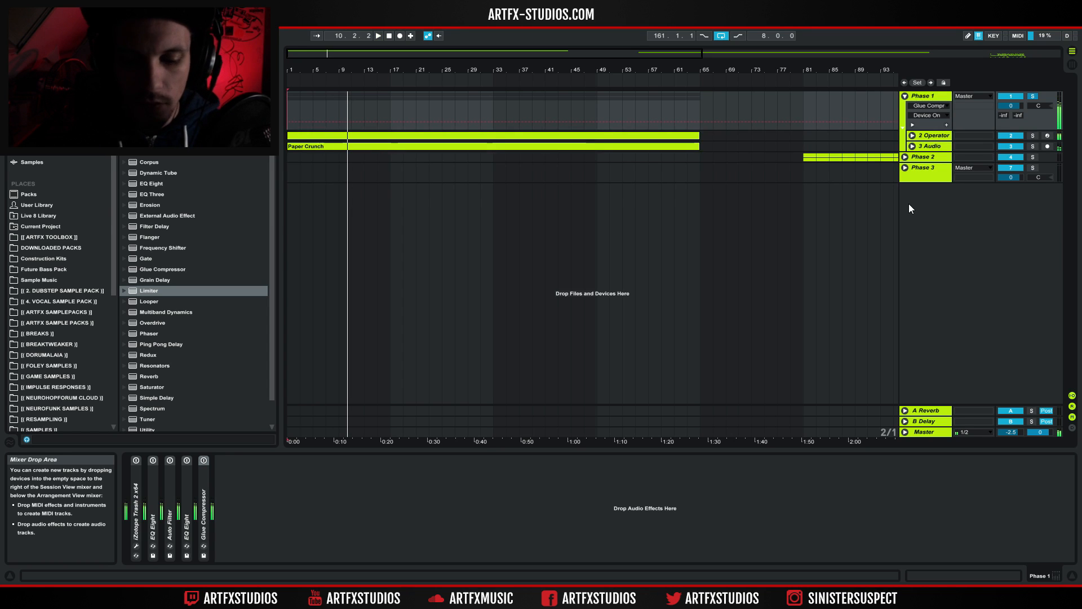
# Unfold the 3 Audio track to examine its Auto Pan Frequency automation up close, and fold the track again
pyautogui.click(931, 98)
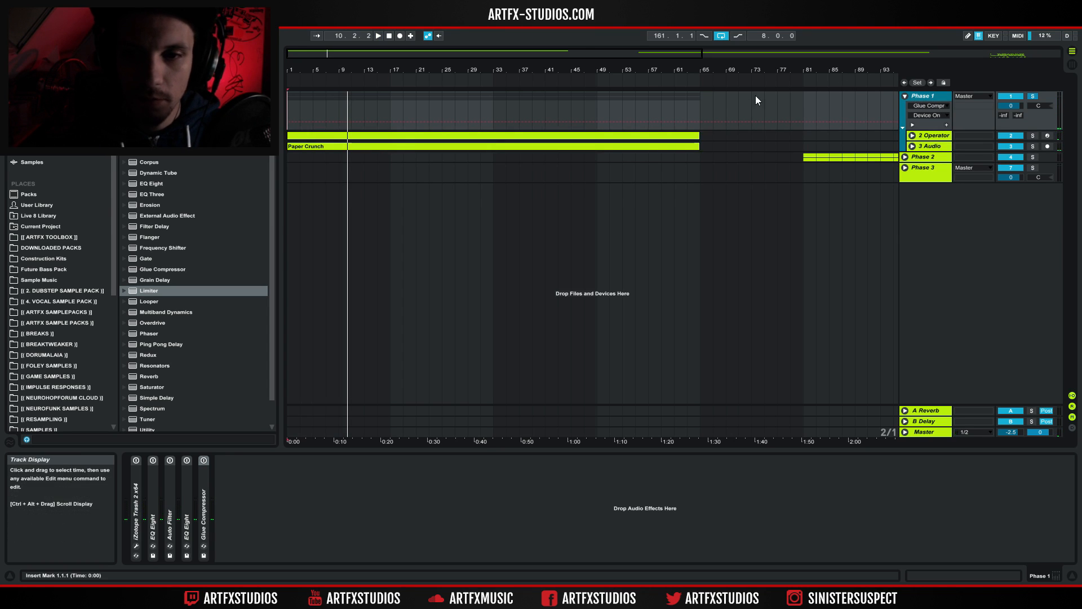
pyautogui.click(912, 146)
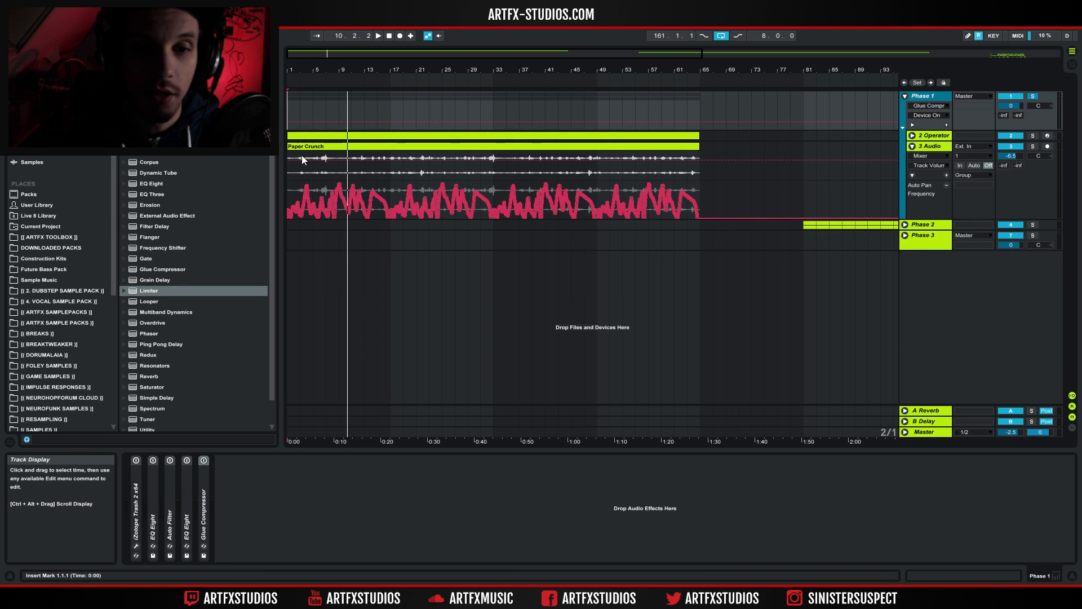
pyautogui.moveTo(317, 76); pyautogui.dragTo(441, 184)
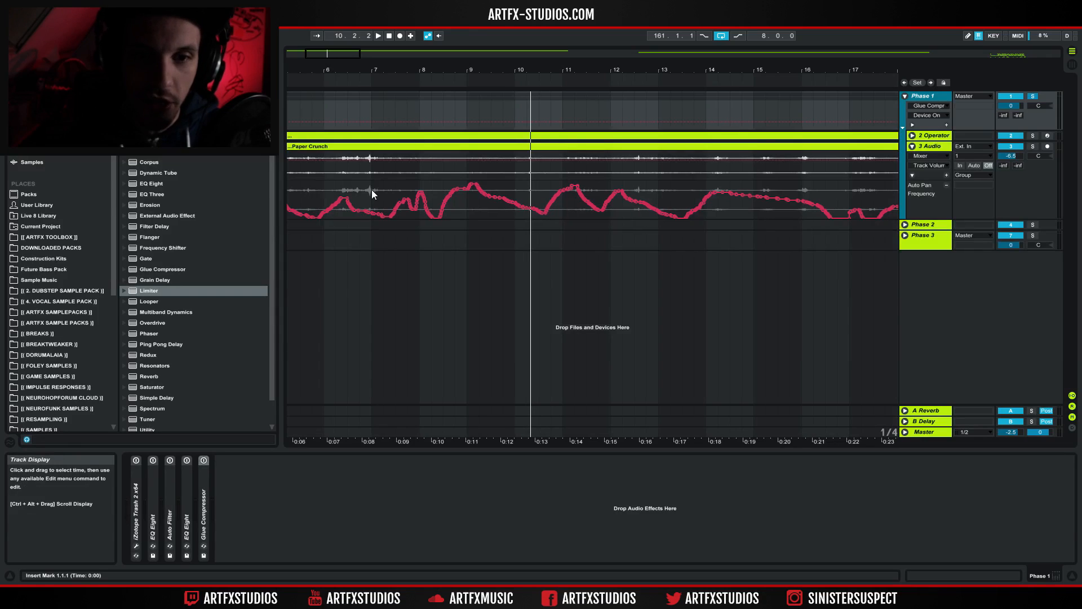
pyautogui.moveTo(509, 70); pyautogui.dragTo(394, 32)
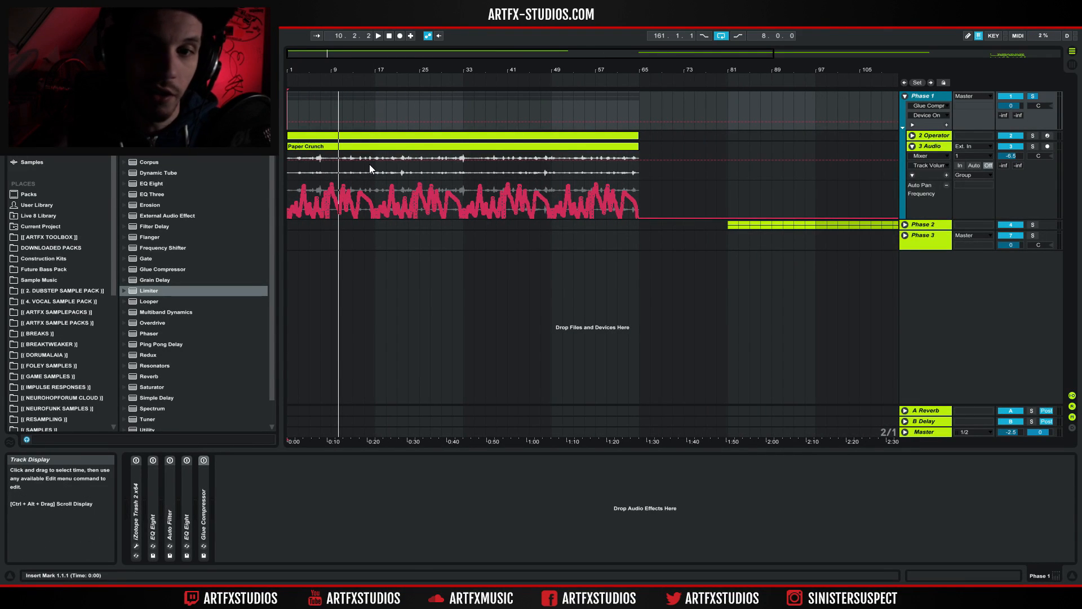
pyautogui.click(912, 146)
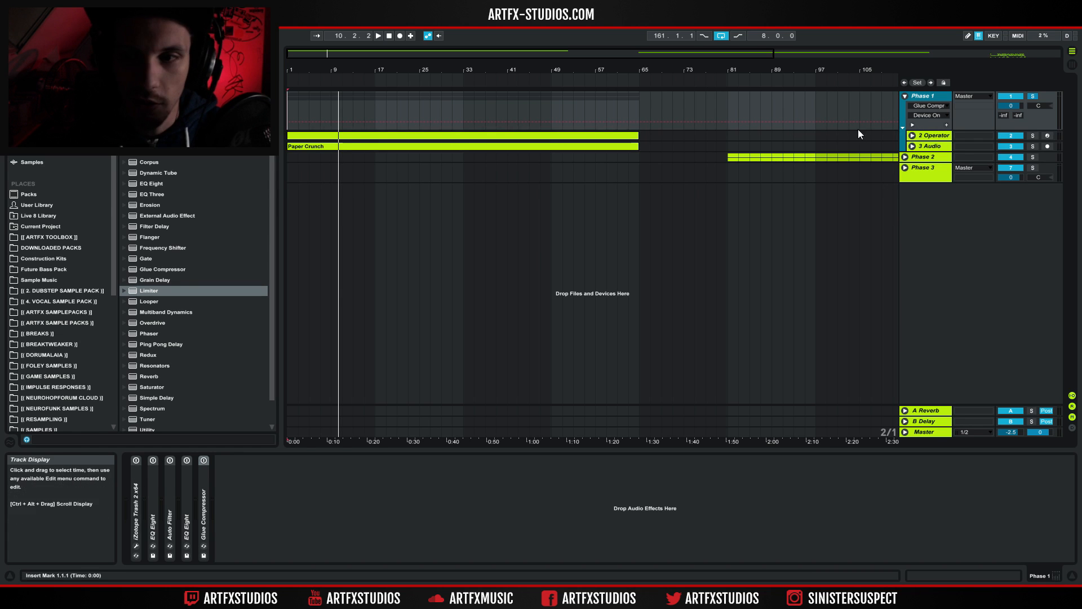
# Show the Phase 1 group's automation lanes and open iZotope Trash 2 to review the distortion settings of its three bands
pyautogui.click(913, 126)
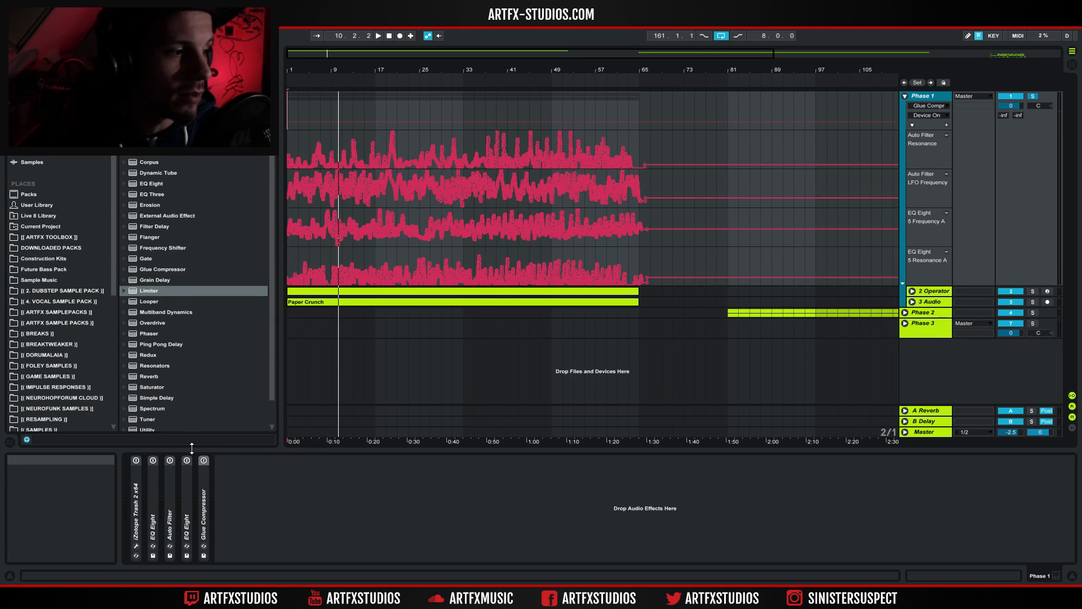
pyautogui.doubleClick(137, 484)
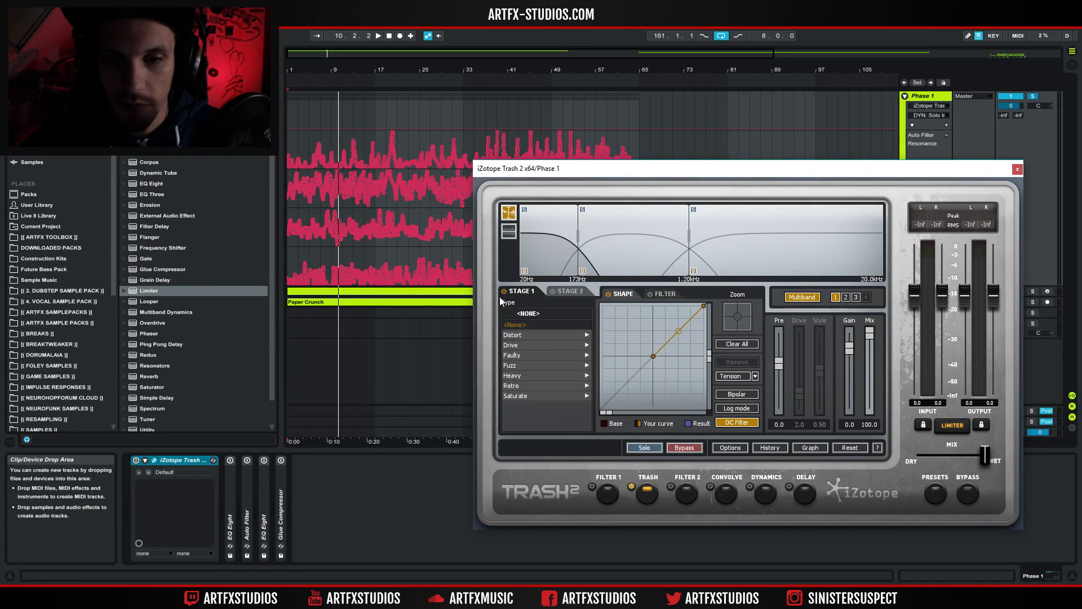
pyautogui.click(625, 220)
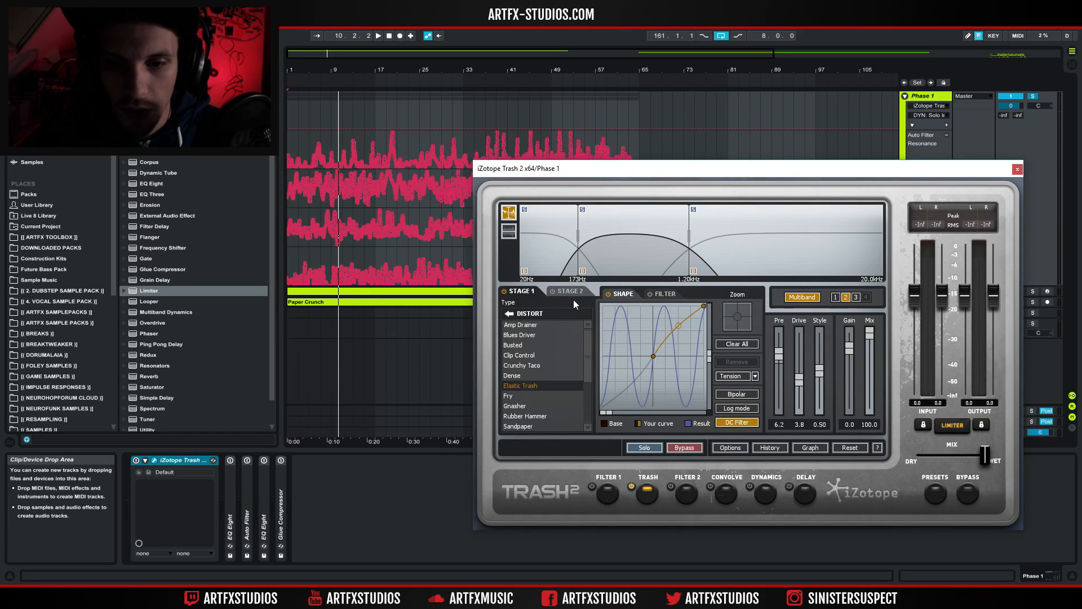
pyautogui.click(780, 223)
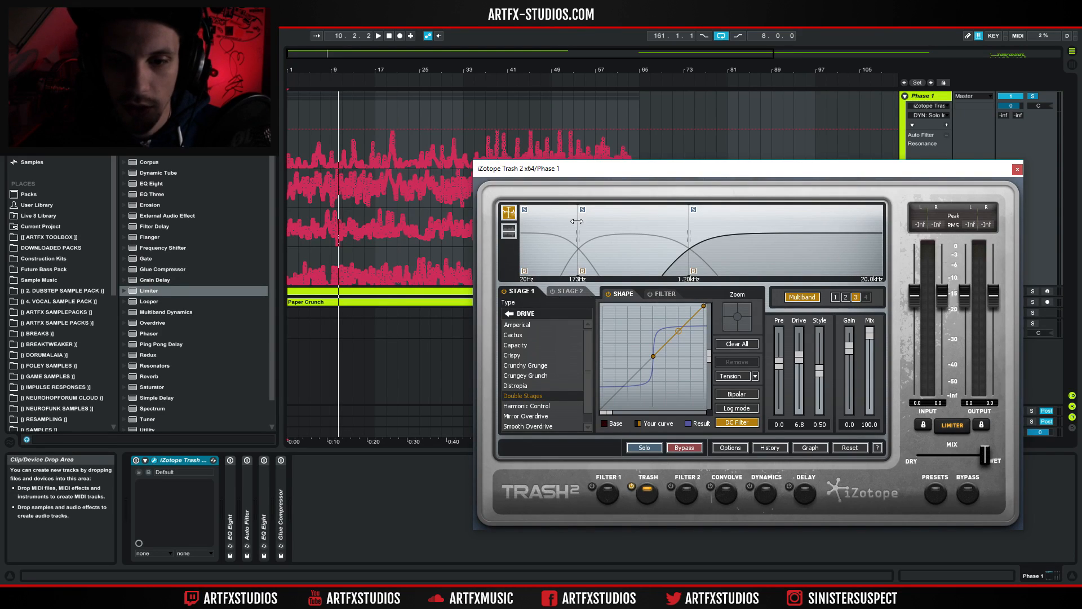
pyautogui.click(604, 225)
pyautogui.click(759, 216)
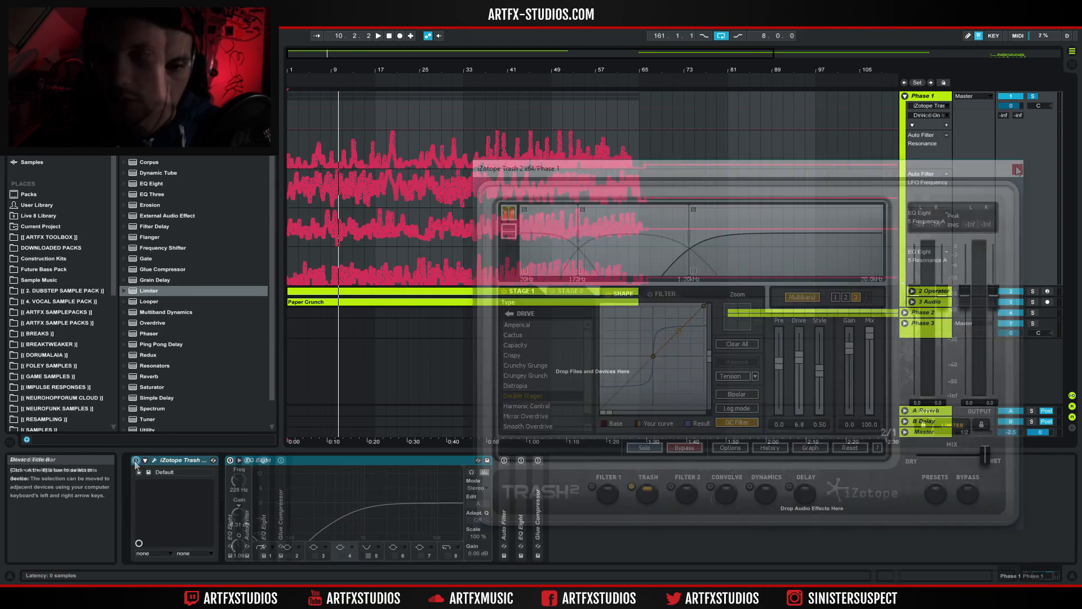
# Enable iZotope Trash 2 on the Phase 1 group and play from bar 1 to hear its distortion
pyautogui.click(286, 106)
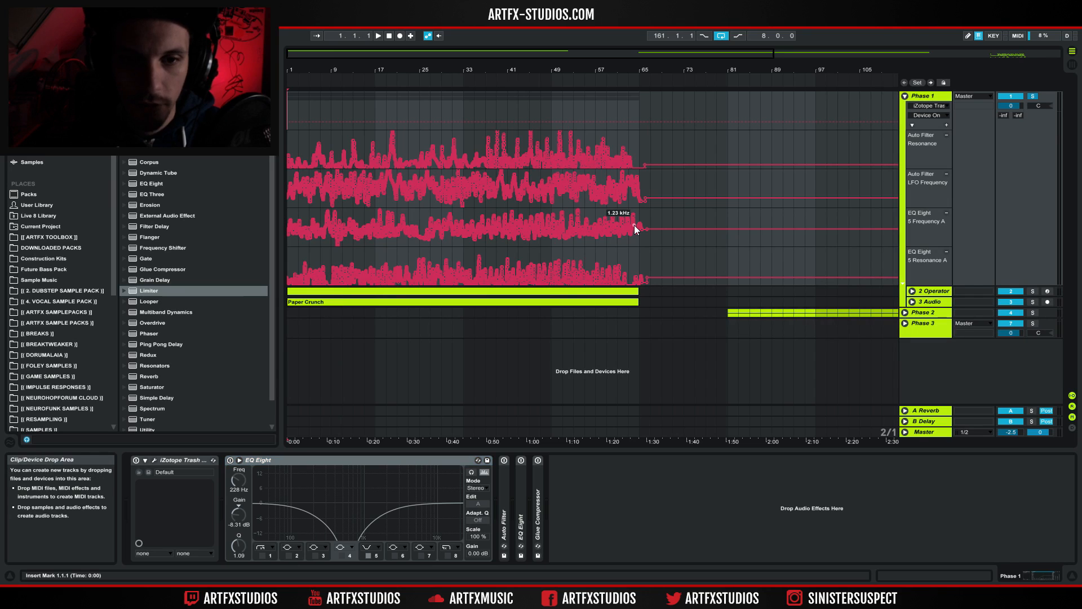
pyautogui.press('space')
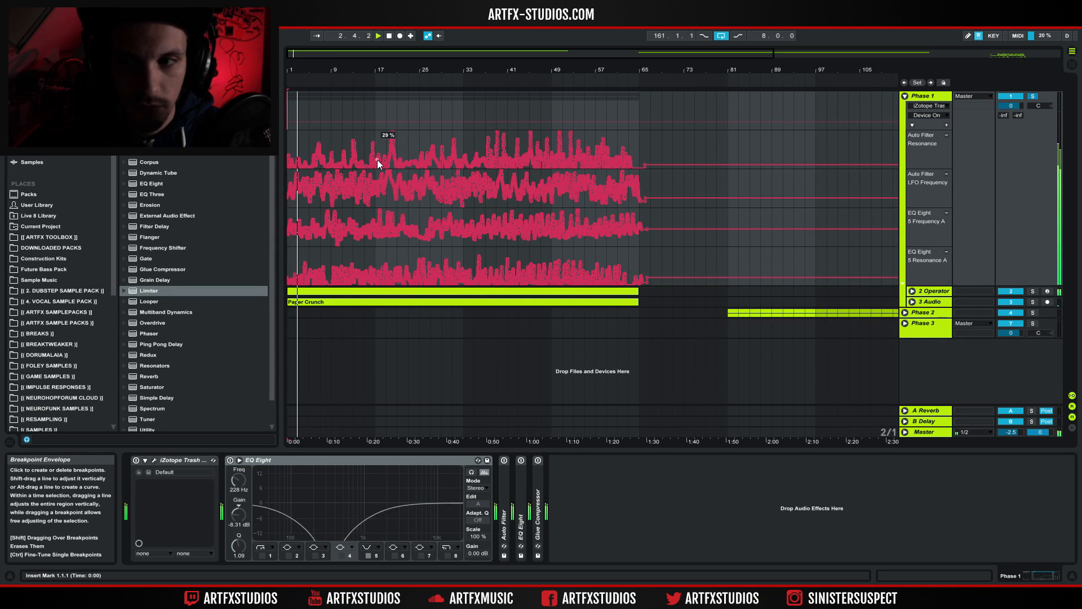
pyautogui.press('space')
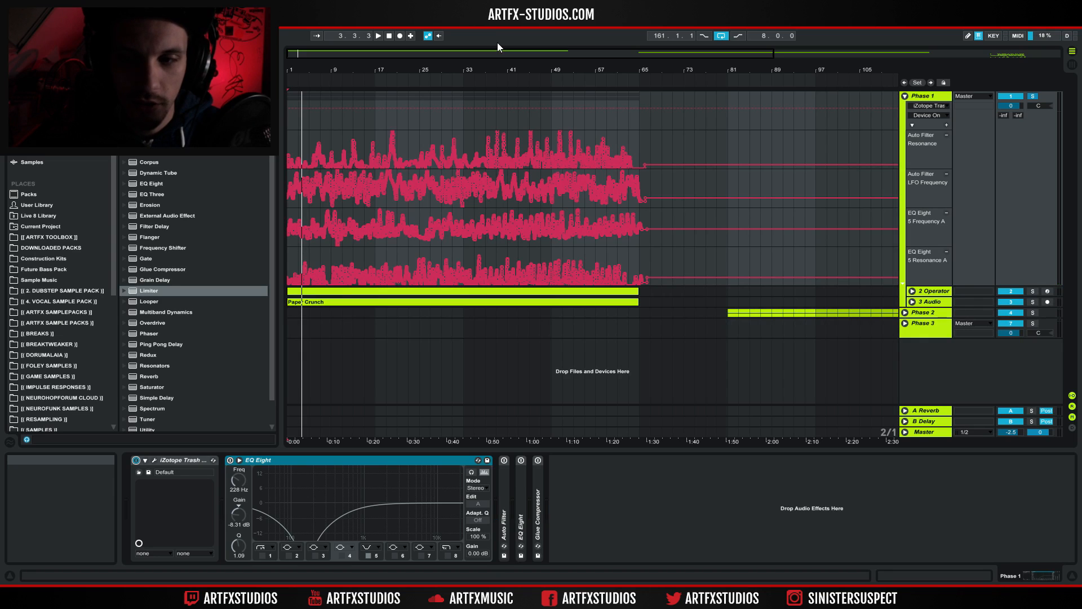
pyautogui.press('space')
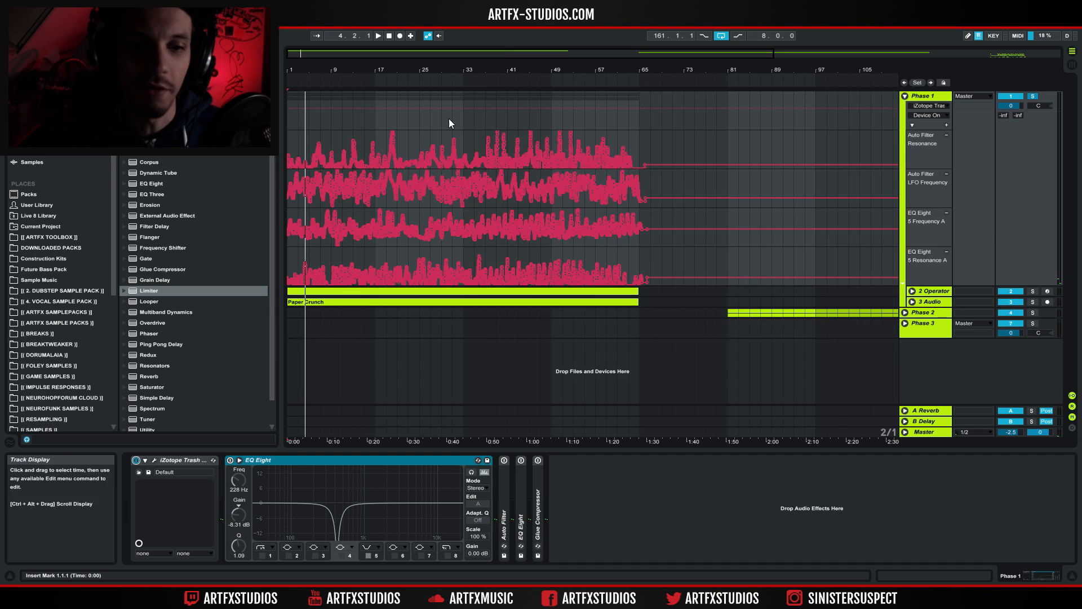
# Enable the first EQ Eight, highlight its band 5 frequency and resonance automation, and play from bar 1
pyautogui.click(231, 459)
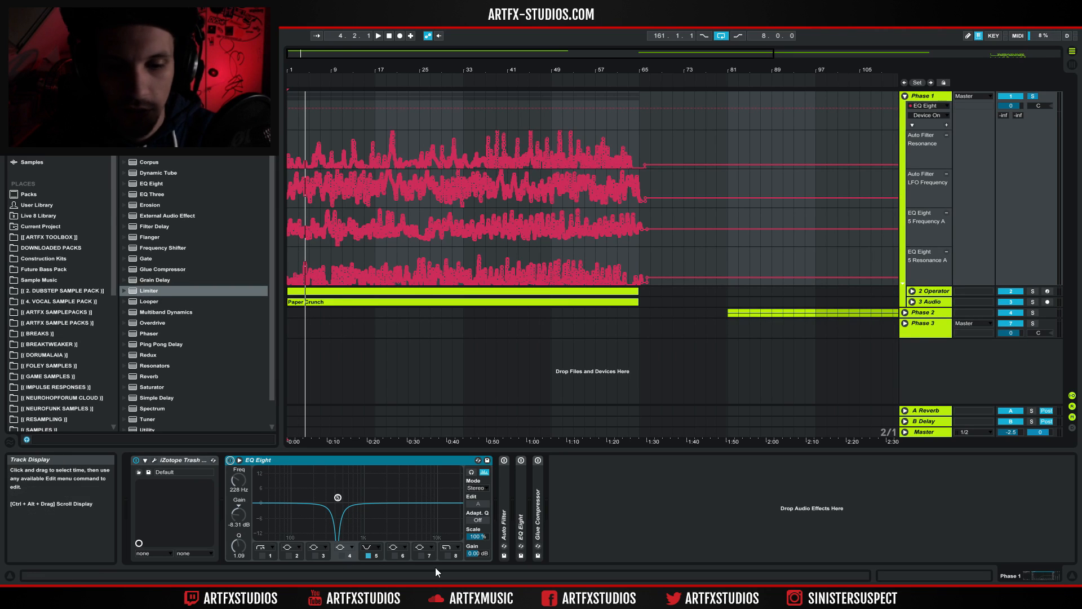
pyautogui.click(380, 552)
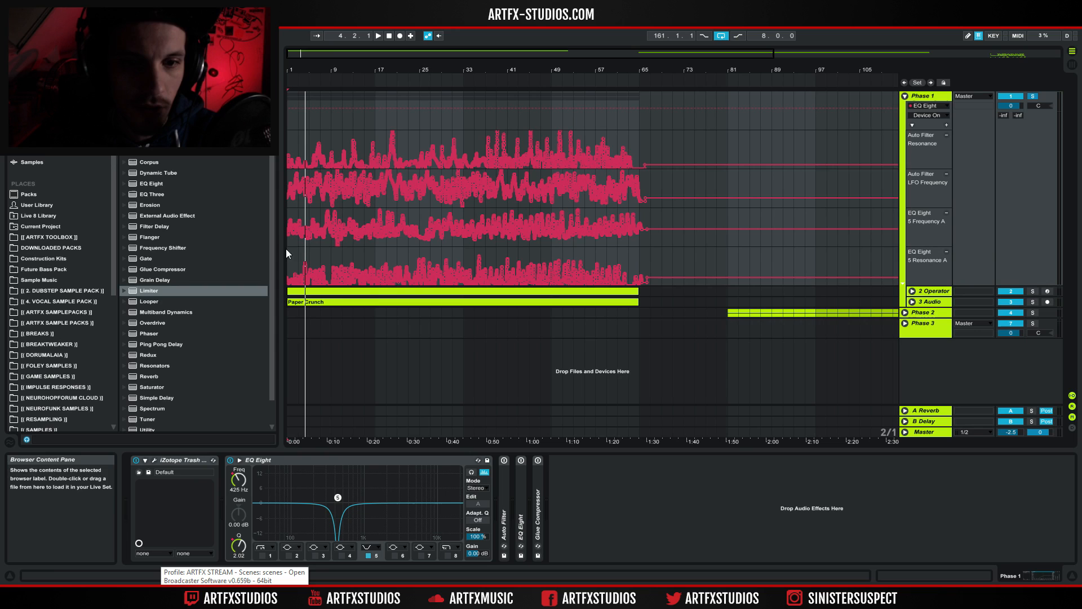
pyautogui.moveTo(286, 243); pyautogui.dragTo(653, 264)
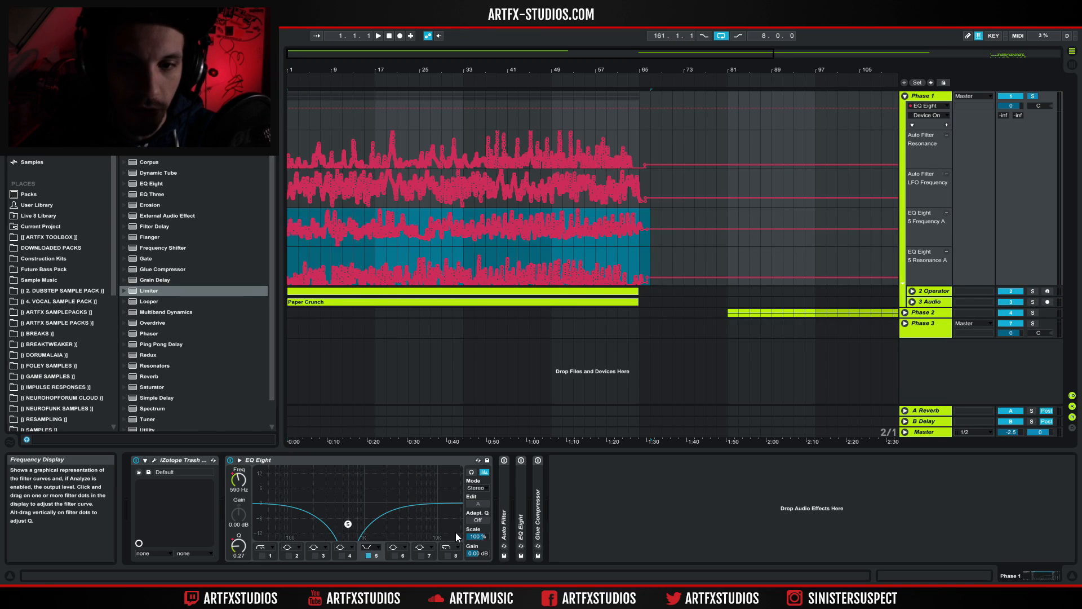
pyautogui.click(289, 242)
pyautogui.press('space')
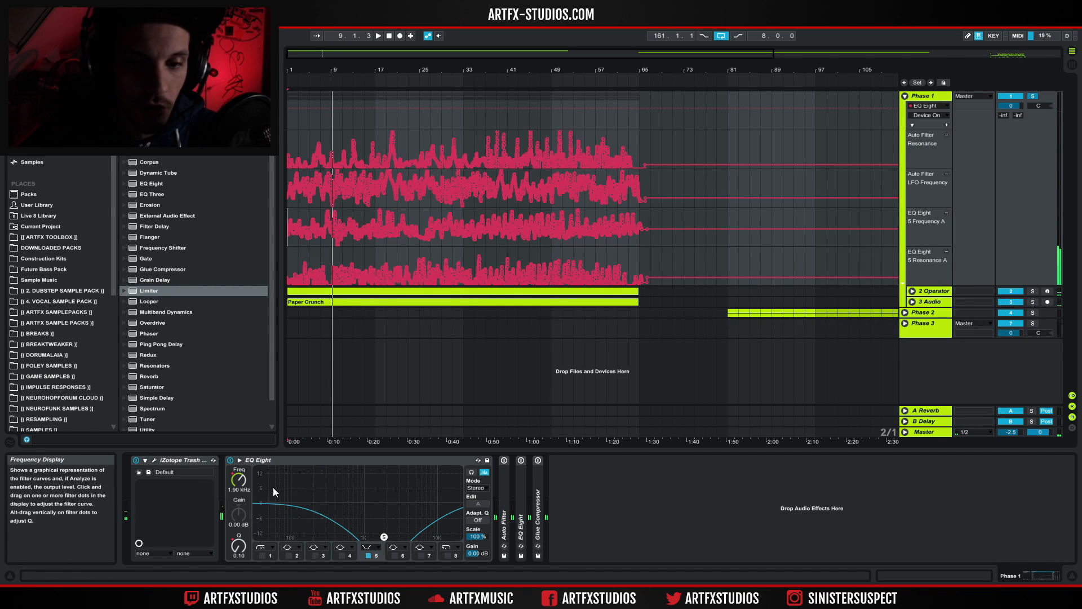
# Fold the first EQ Eight, and unfold and enable Auto Filter on the Phase 1 group
pyautogui.doubleClick(387, 459)
pyautogui.click(245, 500)
pyautogui.doubleClick(246, 498)
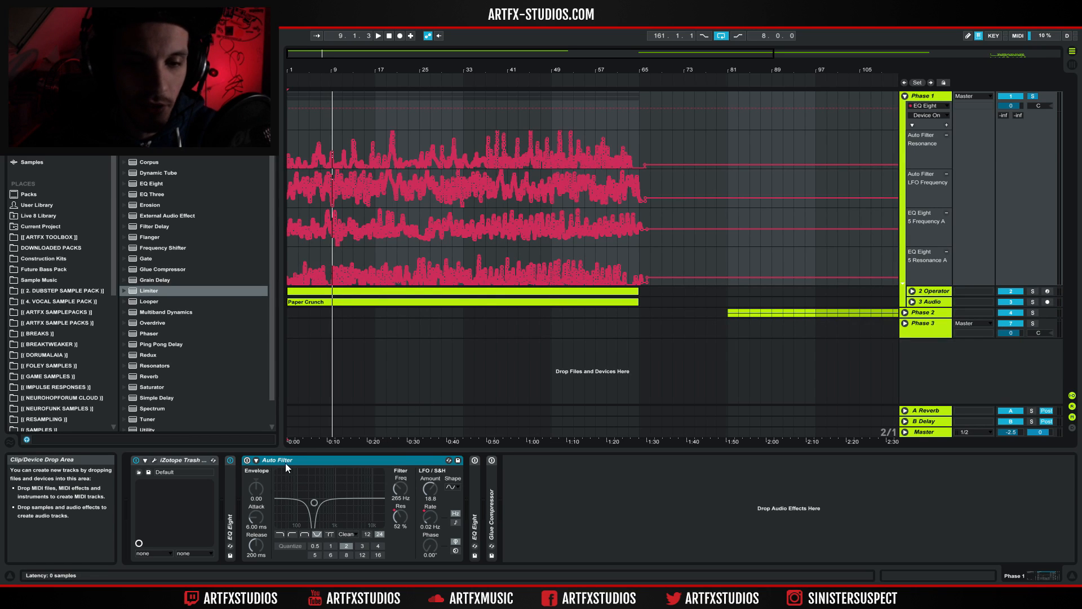
pyautogui.click(247, 460)
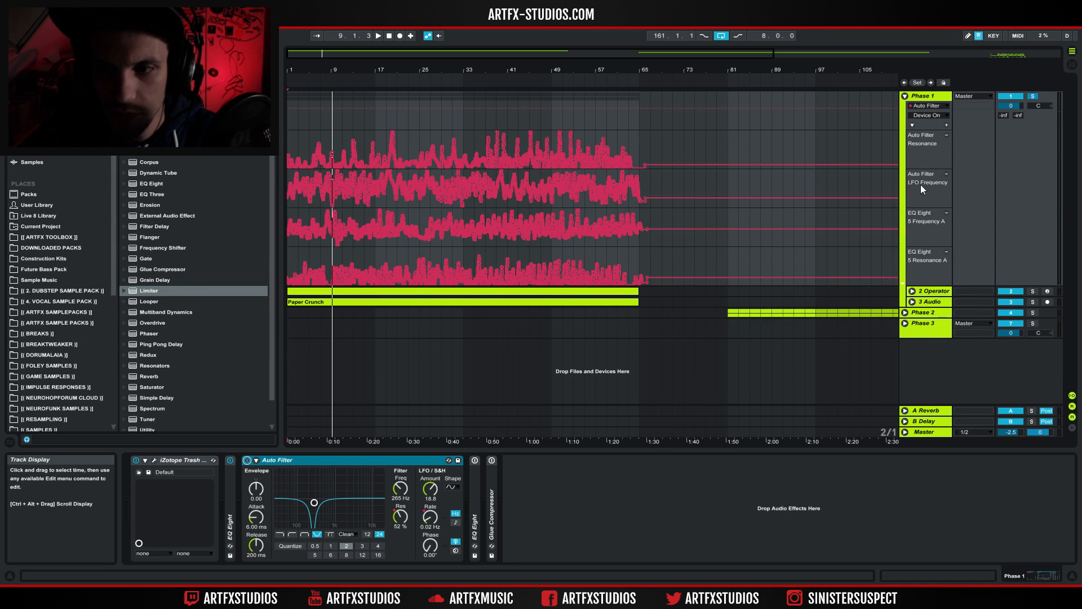
# Point out the Auto Filter Resonance and LFO Frequency automation, and play from bar 1 to hear the filter move
pyautogui.moveTo(659, 136); pyautogui.dragTo(283, 150)
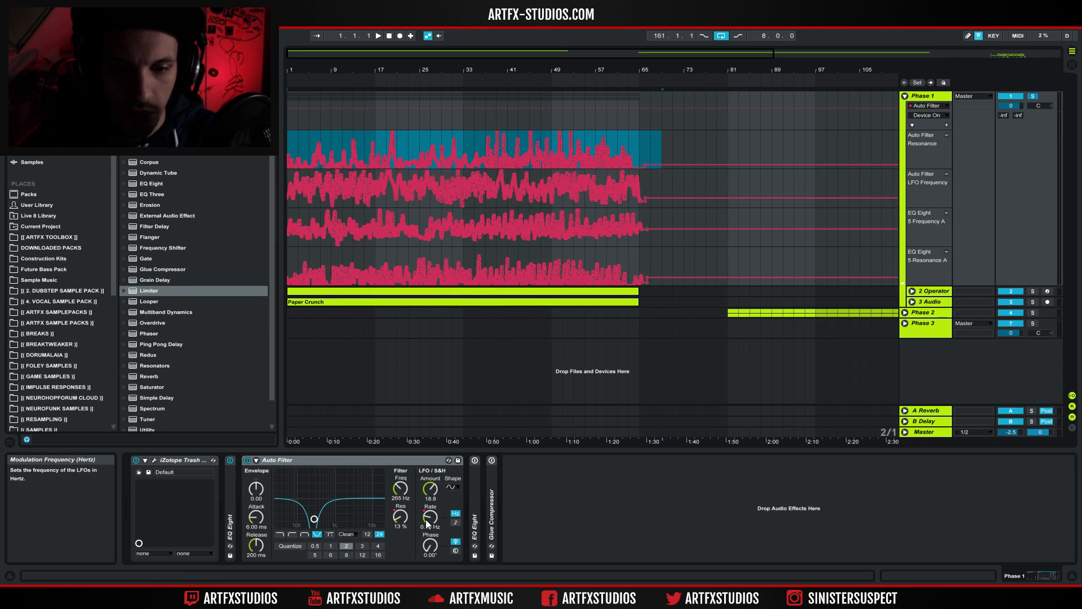
pyautogui.moveTo(673, 188); pyautogui.dragTo(648, 177)
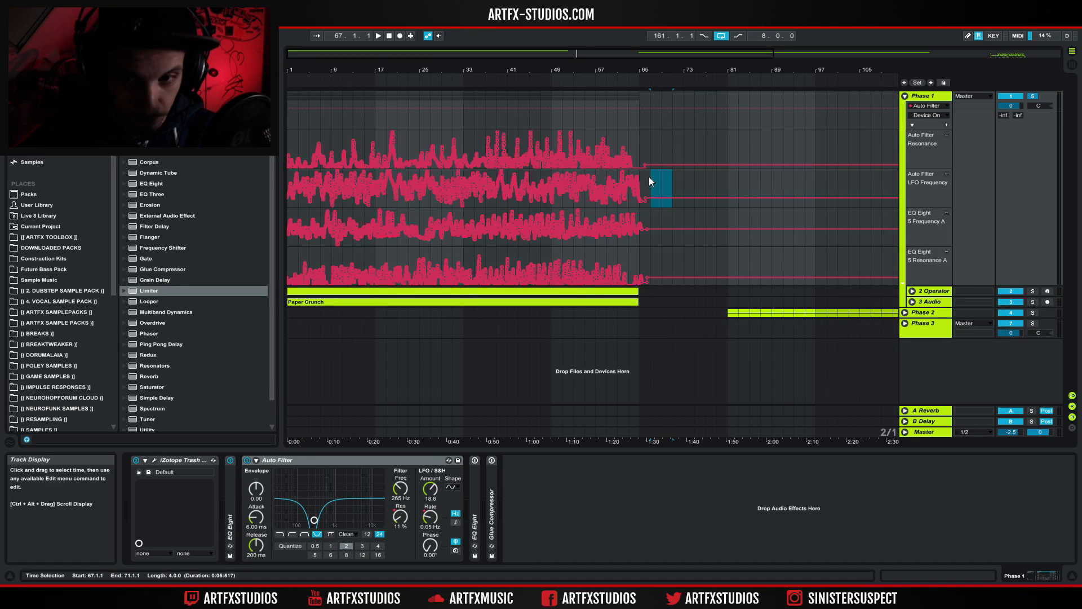
pyautogui.click(287, 173)
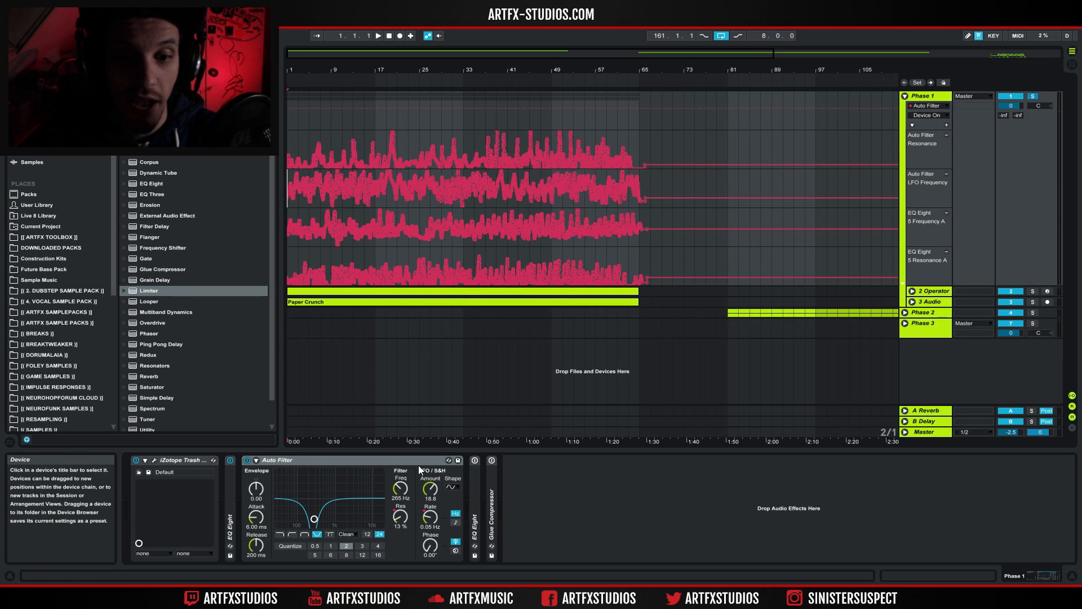
pyautogui.press('space')
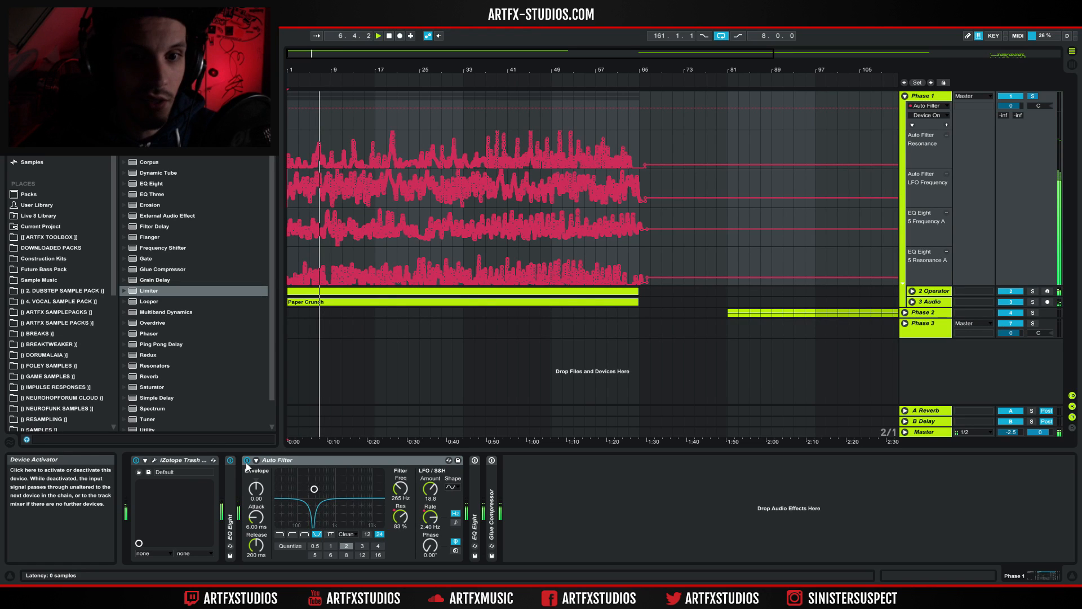
# Fold Auto Filter, and unfold and enable the second EQ Eight on the Phase 1 group
pyautogui.doubleClick(259, 462)
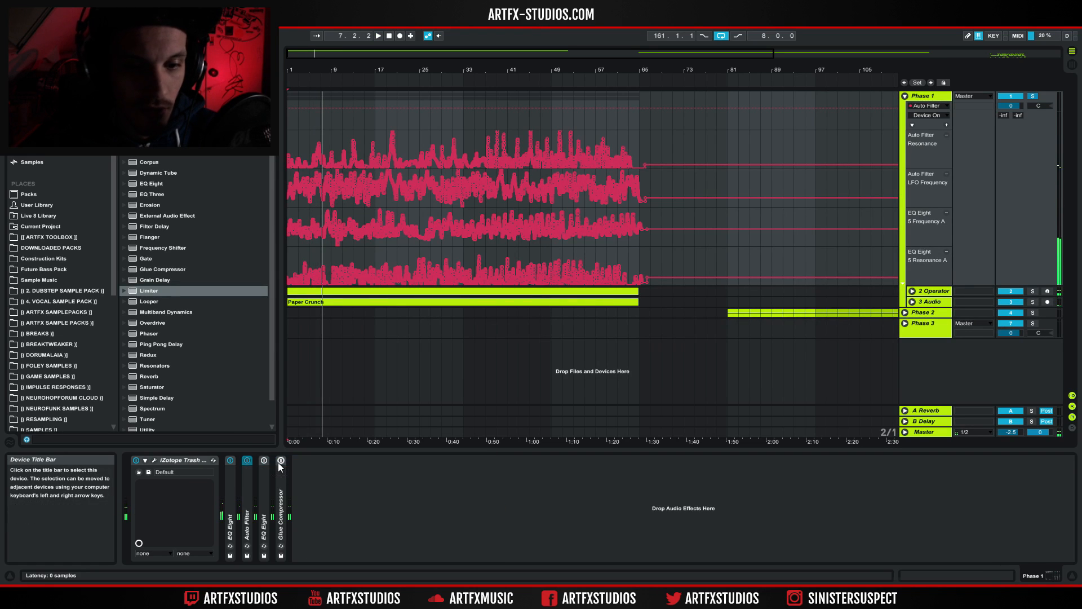
pyautogui.doubleClick(263, 491)
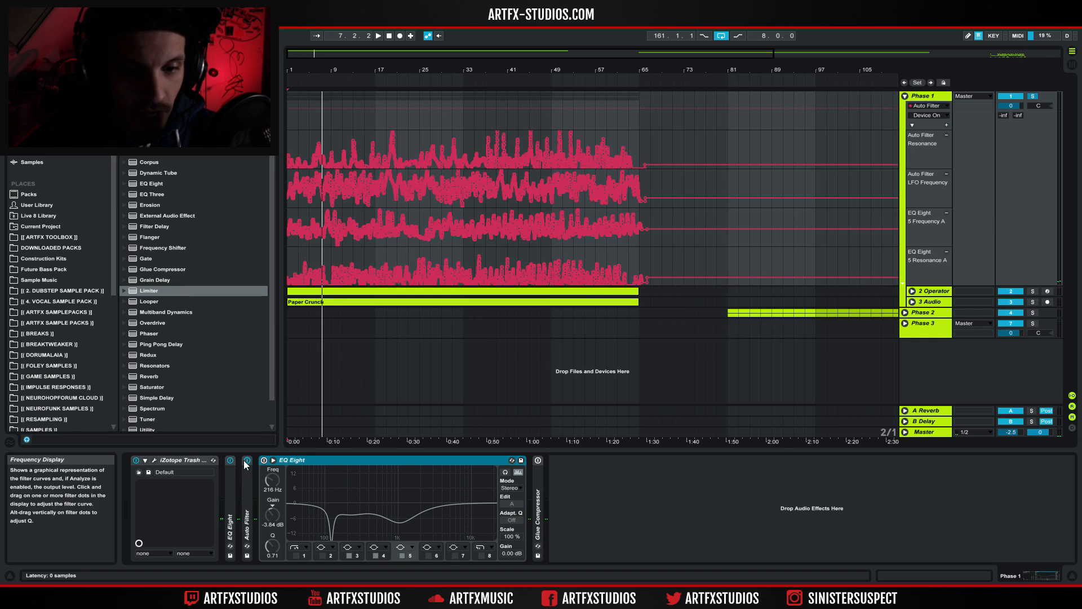
pyautogui.click(264, 461)
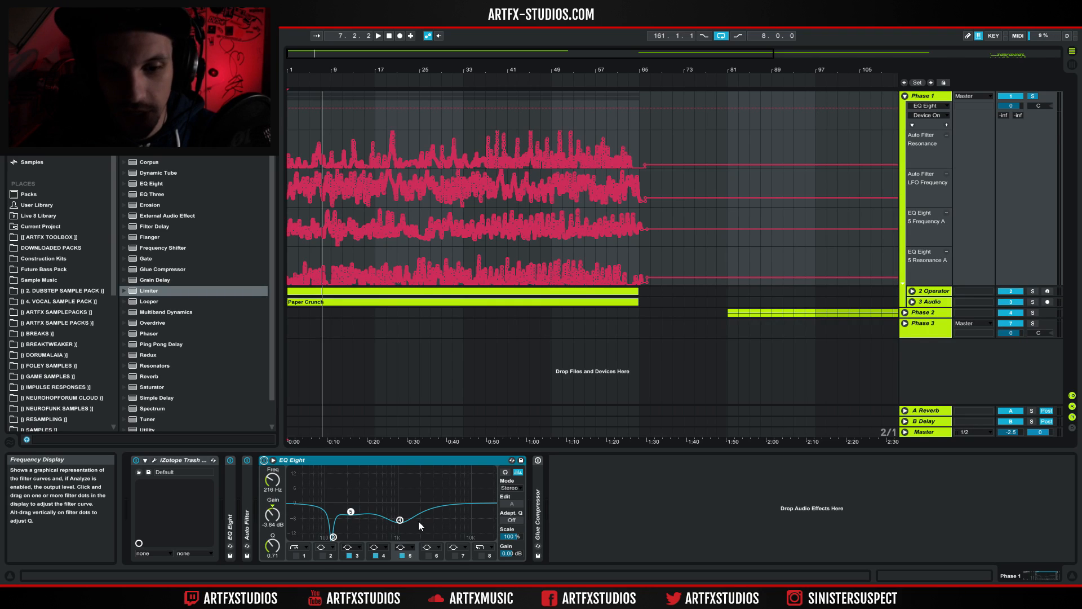
# Play the Phase 1 group from bar 1 to hear the second EQ Eight's cuts, and fold the device
pyautogui.press('space')
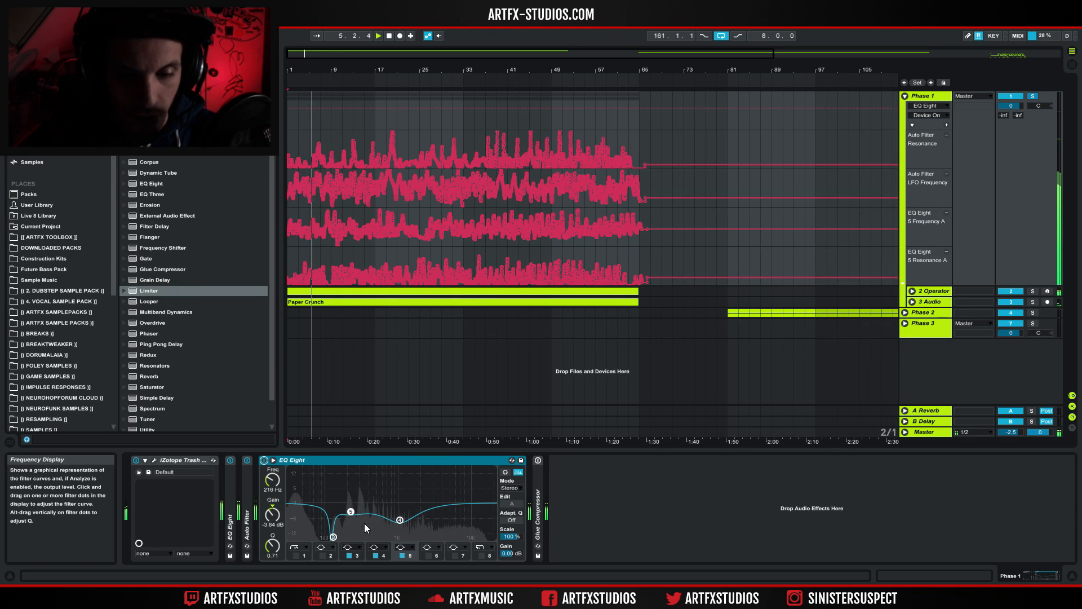
pyautogui.press('space')
pyautogui.doubleClick(368, 461)
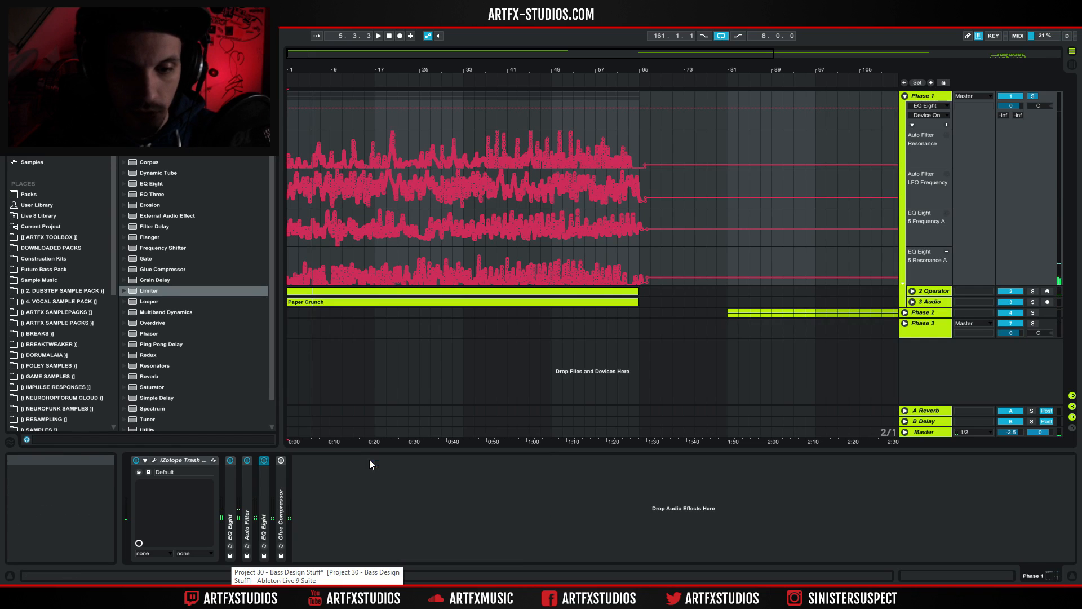
# Unfold and enable Glue Compressor on the Phase 1 group, play from bar 1 to hear it, and fold the device
pyautogui.doubleClick(281, 494)
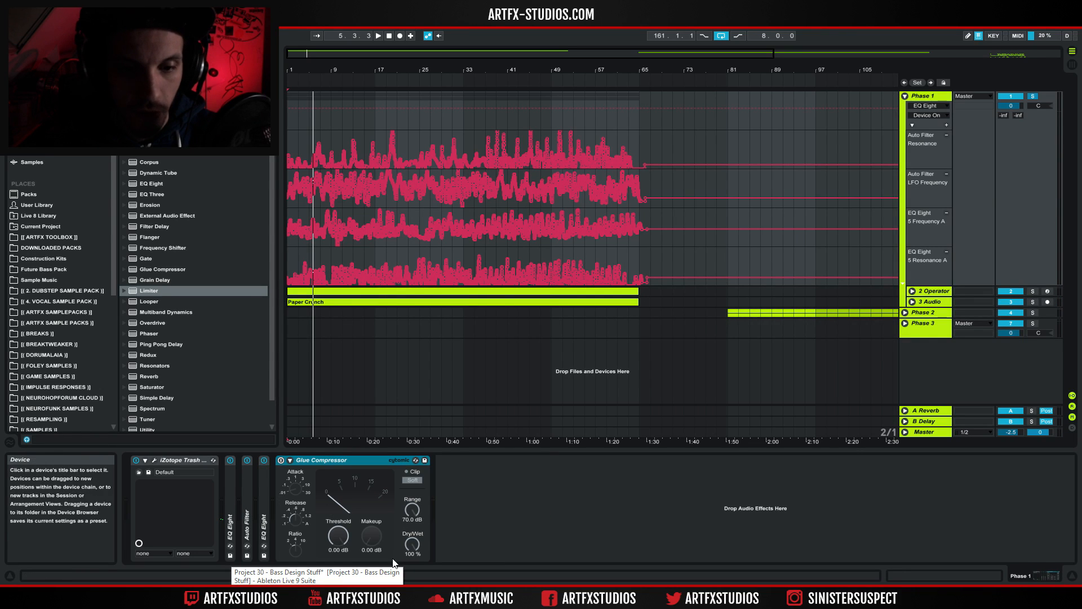
pyautogui.click(281, 460)
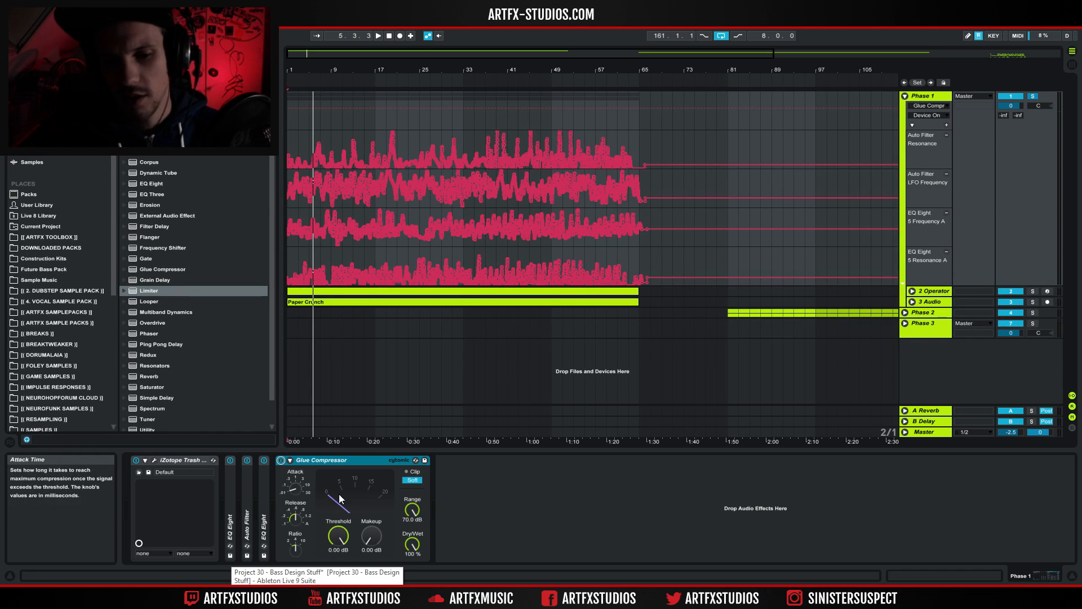
pyautogui.press('space')
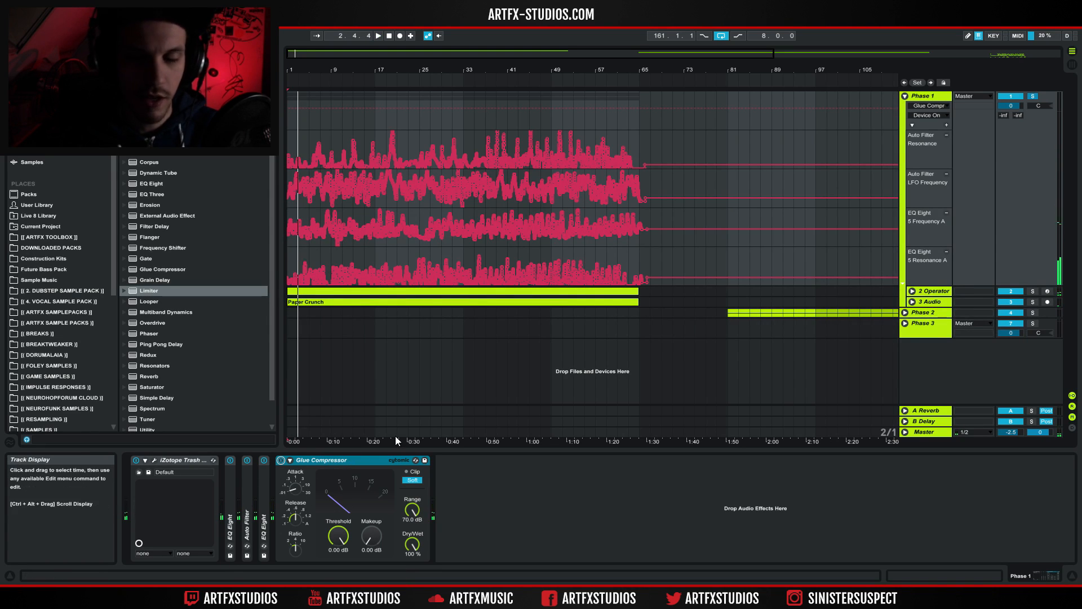
pyautogui.doubleClick(333, 458)
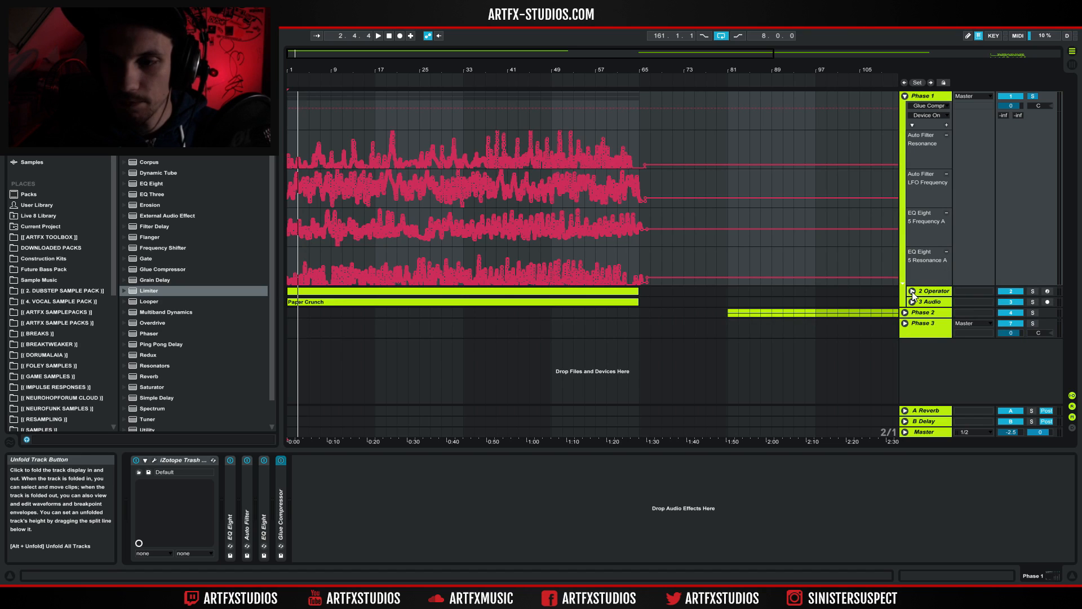
# Fold the Phase 1 group, and unfold the Phase 2 group and its 5 Audio track to show the track's automation and effects
pyautogui.click(905, 96)
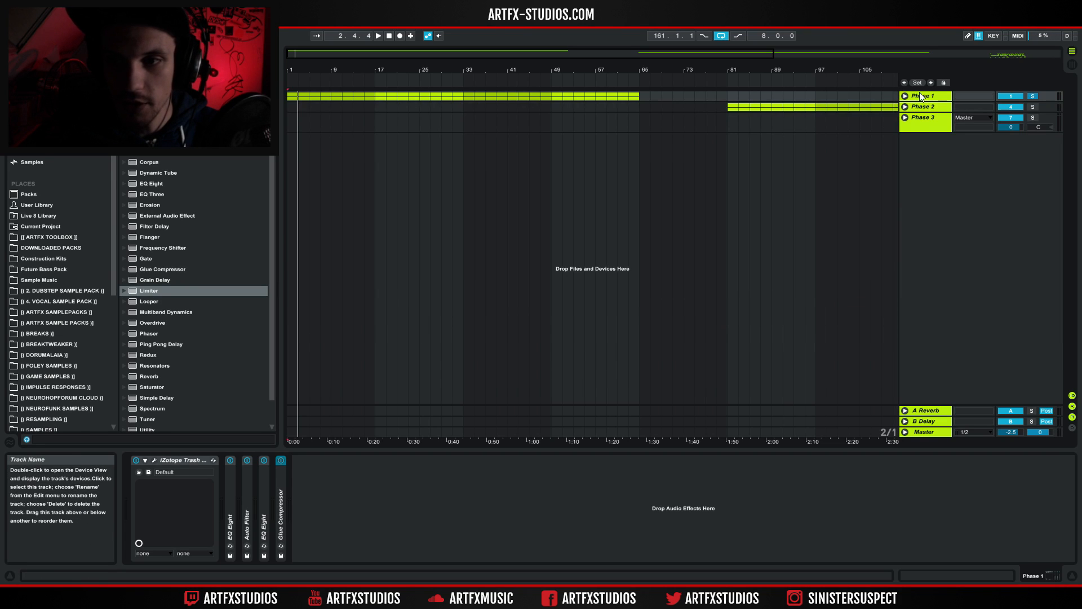
pyautogui.moveTo(550, 69); pyautogui.dragTo(452, 68)
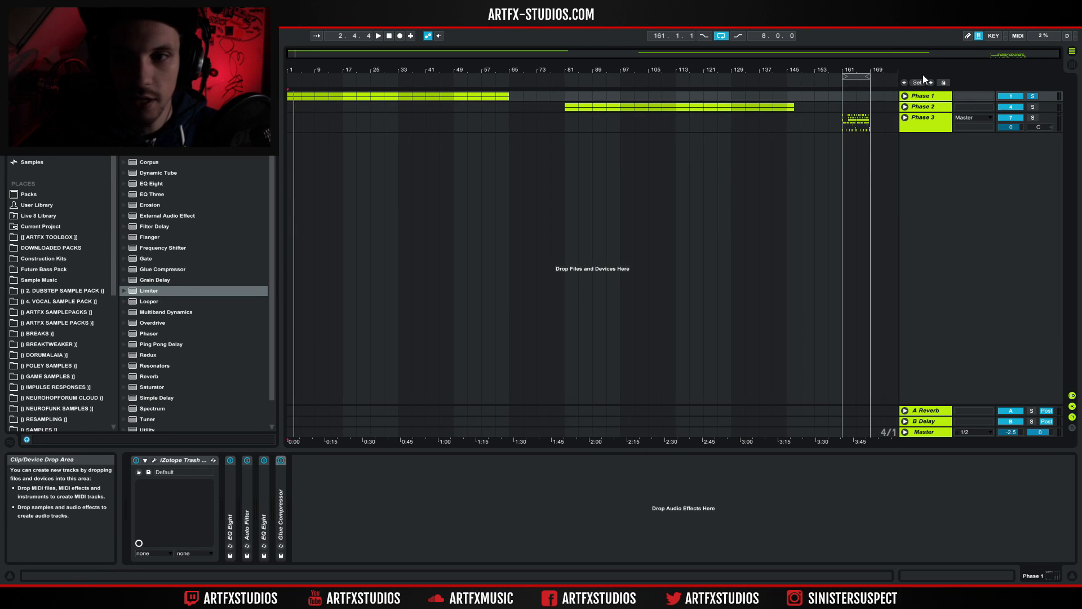
pyautogui.click(903, 107)
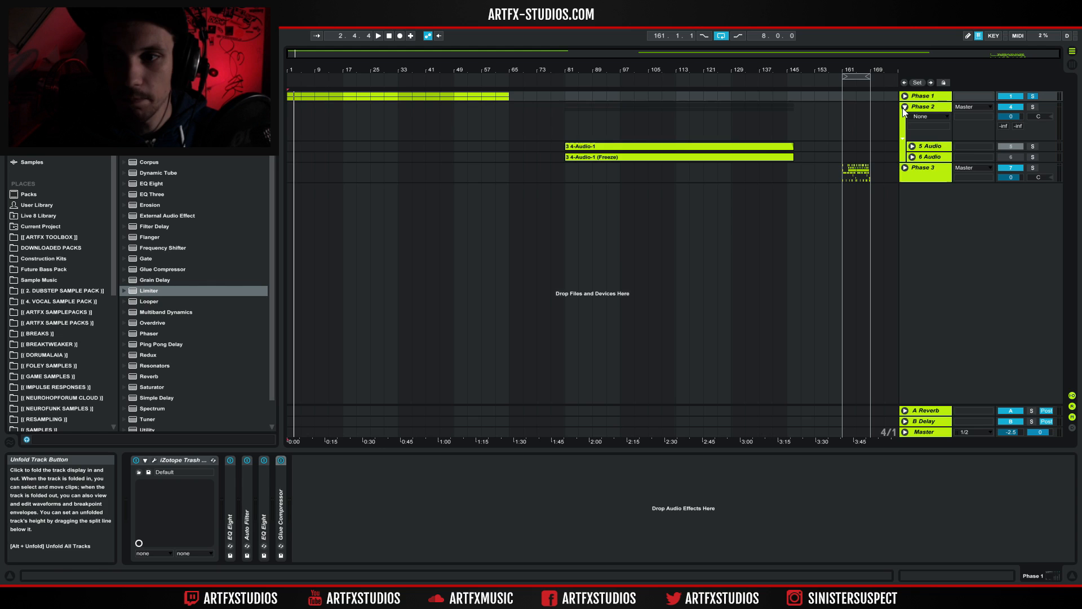
pyautogui.click(912, 146)
pyautogui.click(932, 147)
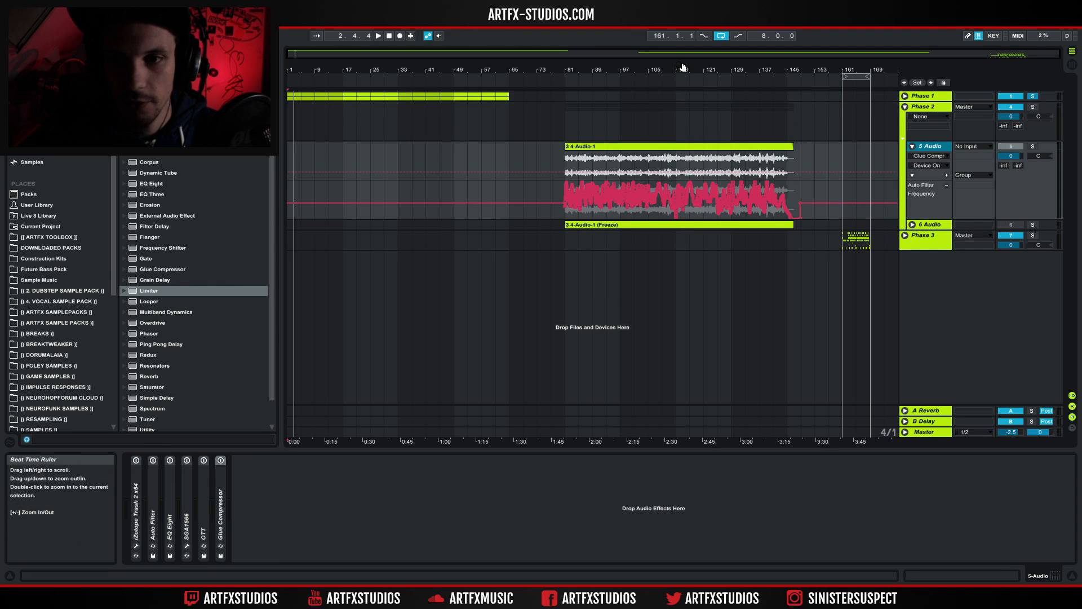
# Solo the Phase 2 group with 5 Audio active, and play the audio clip from bar 81 without its effects
pyautogui.doubleClick(583, 67)
pyautogui.click(1027, 113)
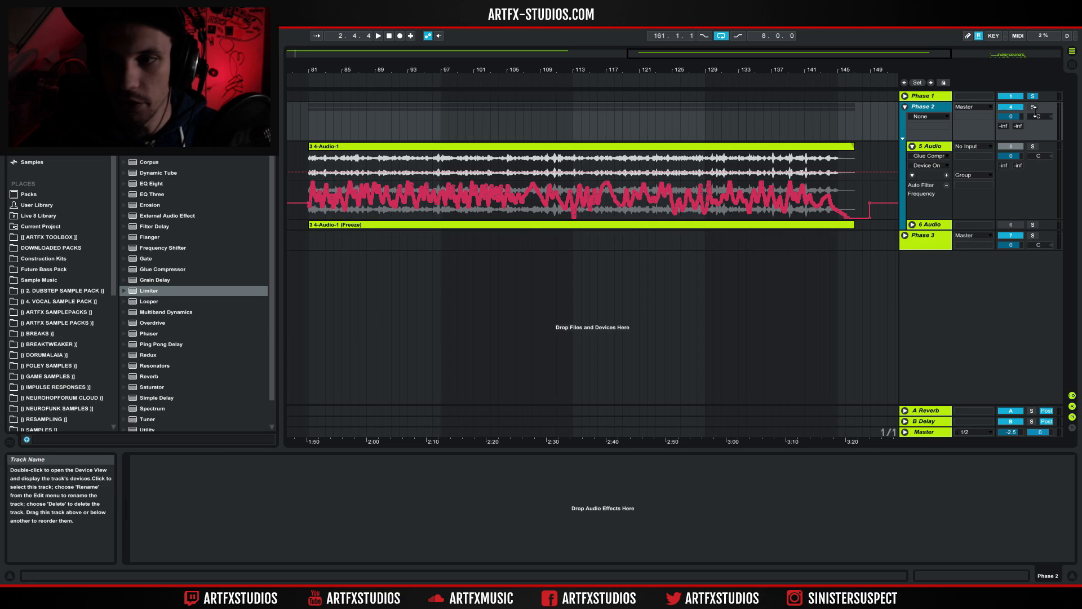
pyautogui.click(306, 157)
pyautogui.press('space')
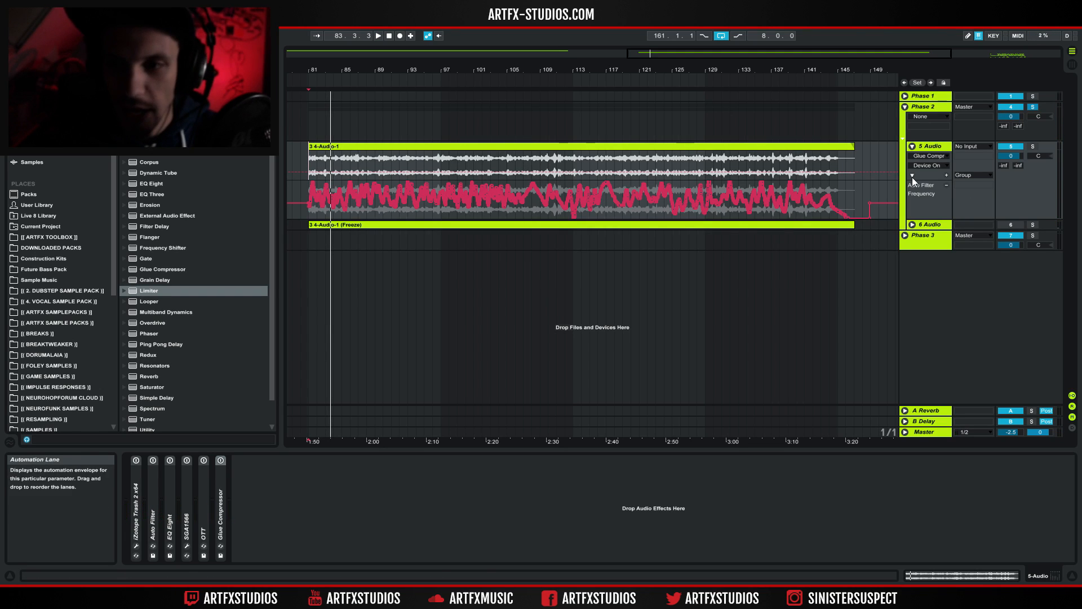
# Enable and open iZotope Trash 2 on 5 Audio, and inspect the Stage 1 distortion types of its three bands
pyautogui.doubleClick(140, 488)
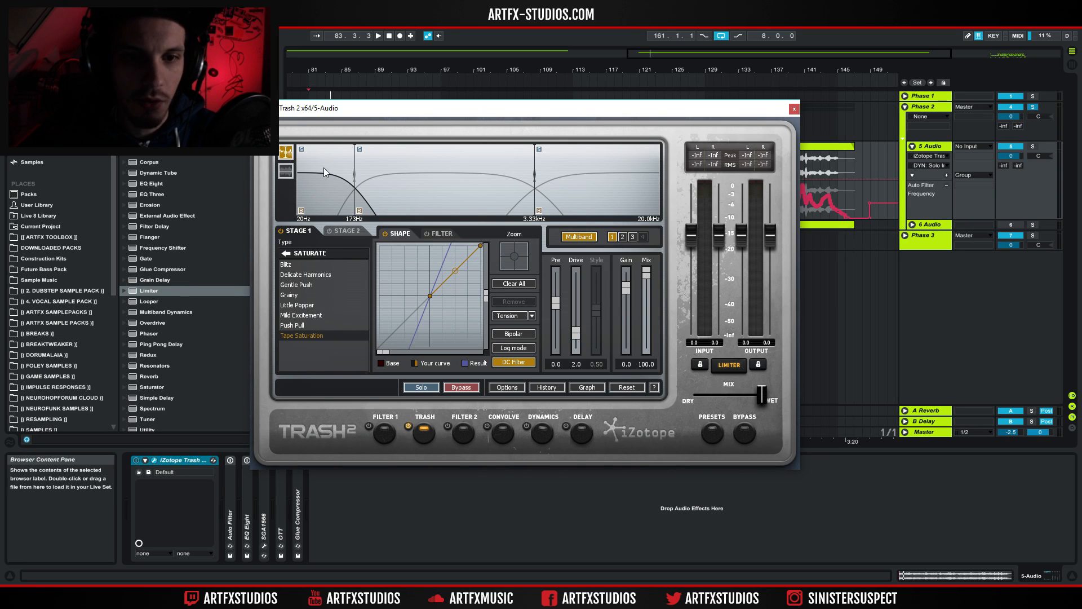
pyautogui.click(460, 212)
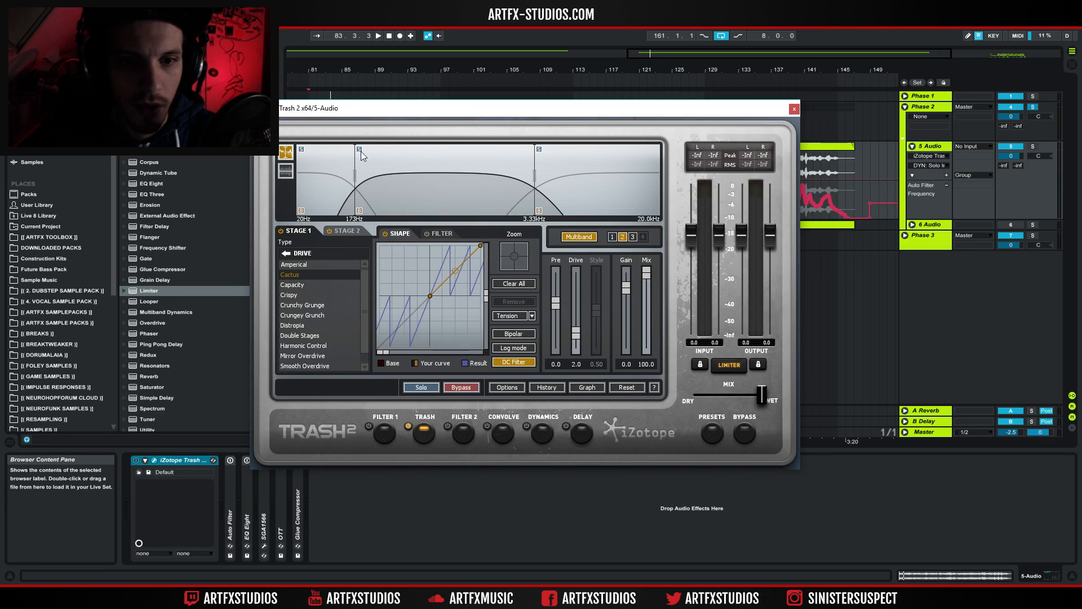
pyautogui.click(561, 157)
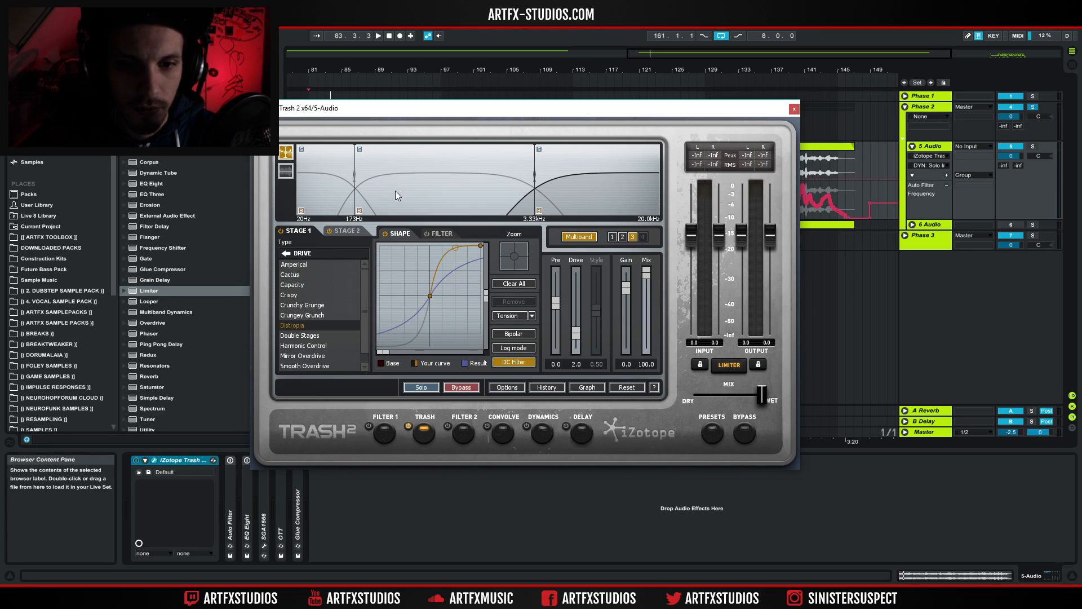
pyautogui.click(400, 159)
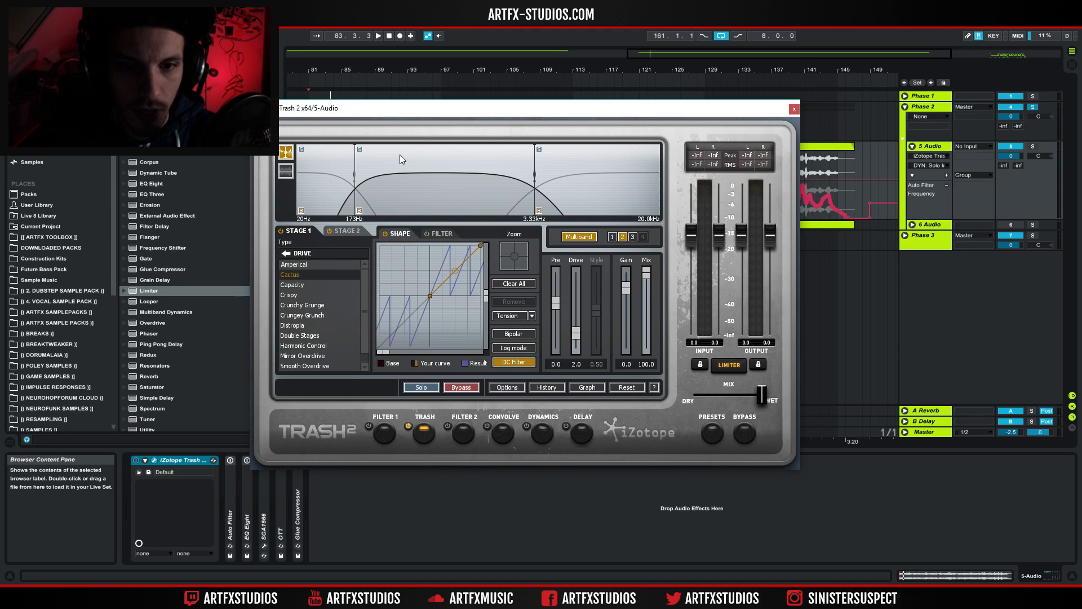
# Show Trash 2's Stage 2 Tube Drainer settings and Mix for band 2, and play from bar 81 to hear the distortion
pyautogui.click(336, 229)
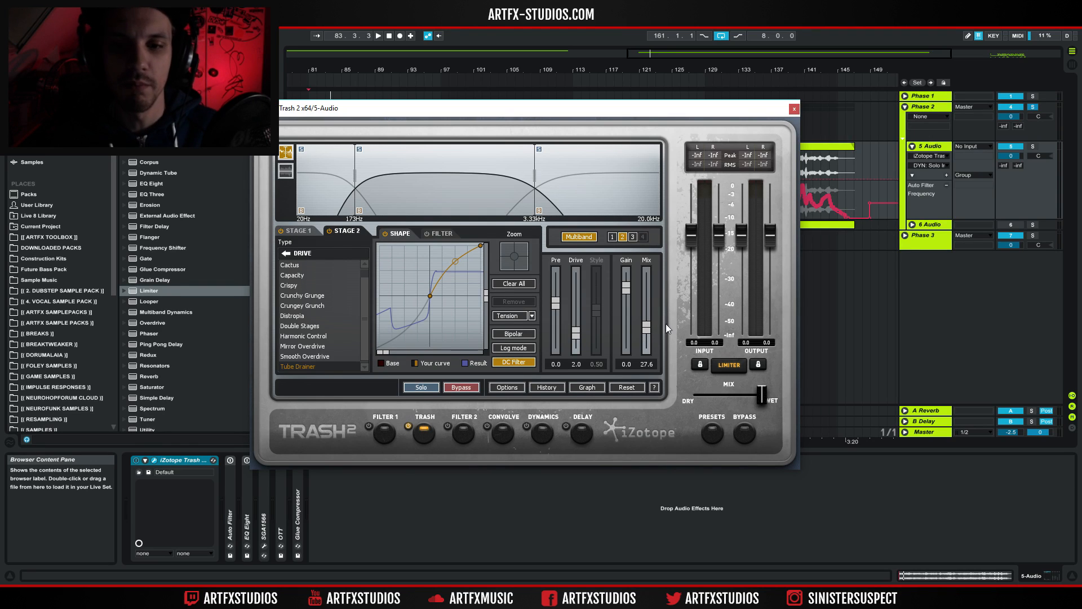
pyautogui.moveTo(647, 329)
pyautogui.mouseDown()
pyautogui.moveTo(664, 239)
pyautogui.moveTo(642, 329)
pyautogui.mouseUp()
pyautogui.press('space')
pyautogui.press('space')
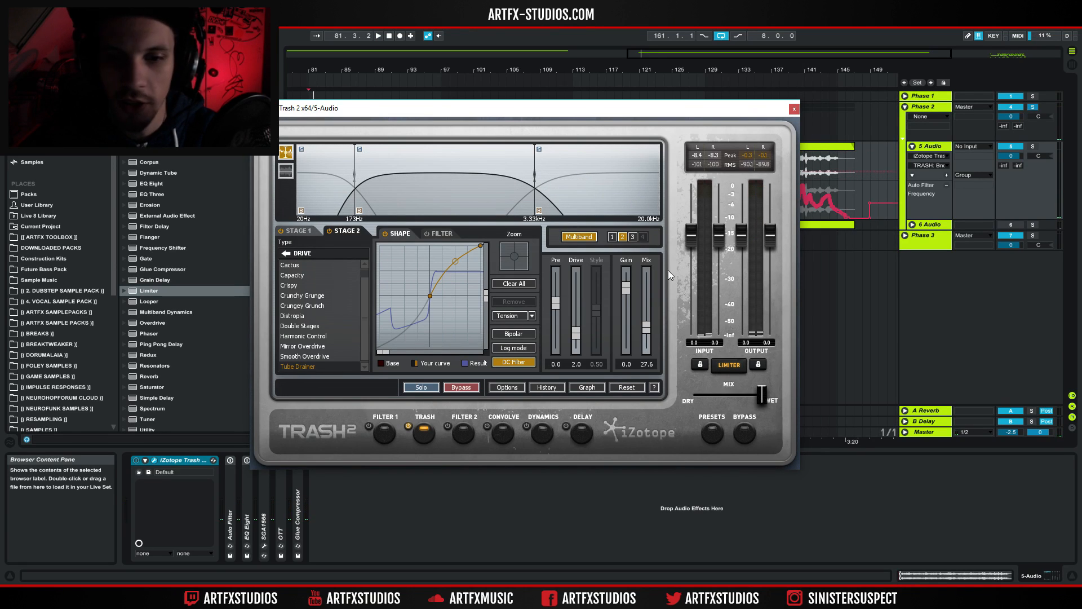
pyautogui.press('space')
pyautogui.press('space')
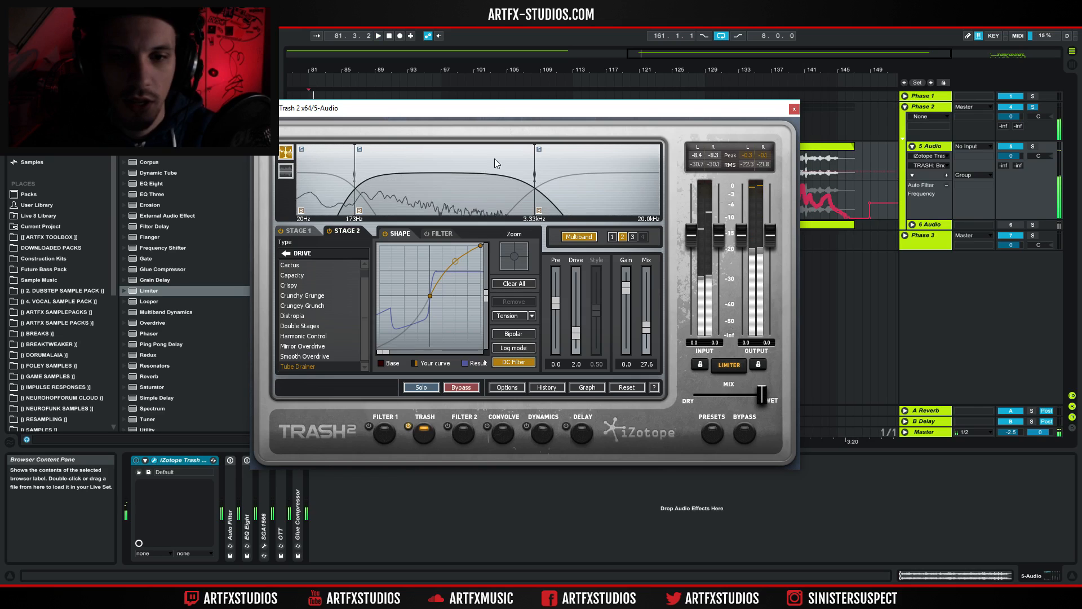
# Inspect the Stage 1 and Stage 2 distortion settings of Trash 2's high band, and close the plug-in window
pyautogui.click(587, 148)
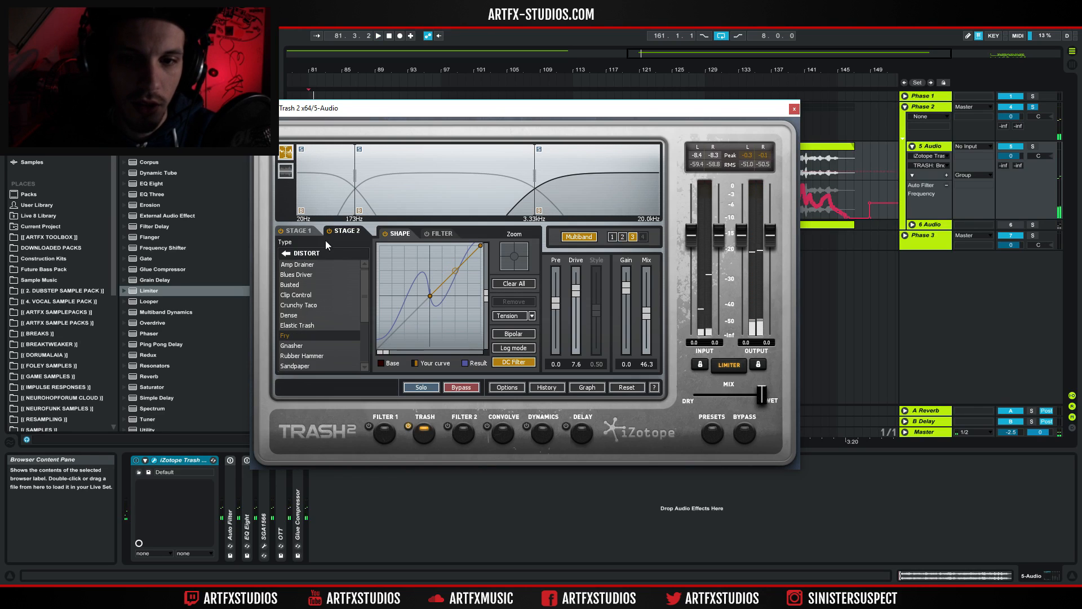
pyautogui.click(295, 230)
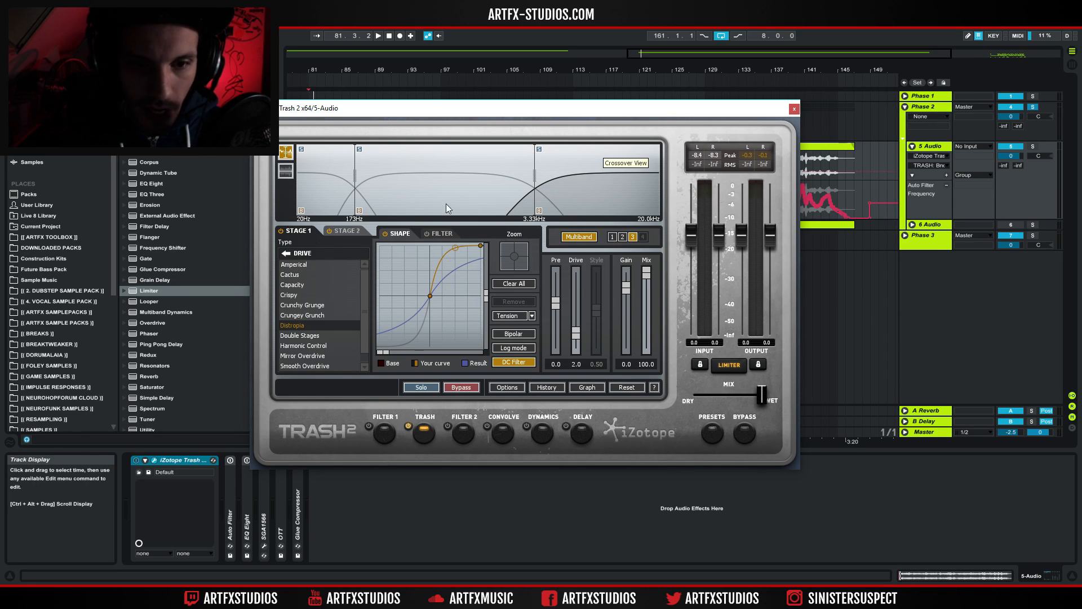
pyautogui.click(348, 232)
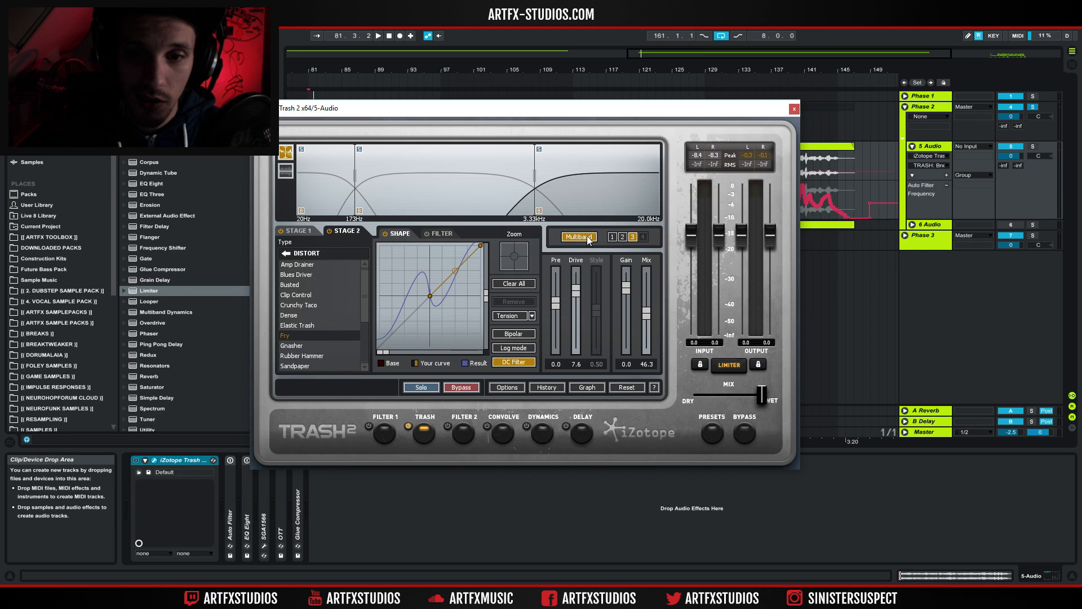
pyautogui.click(795, 107)
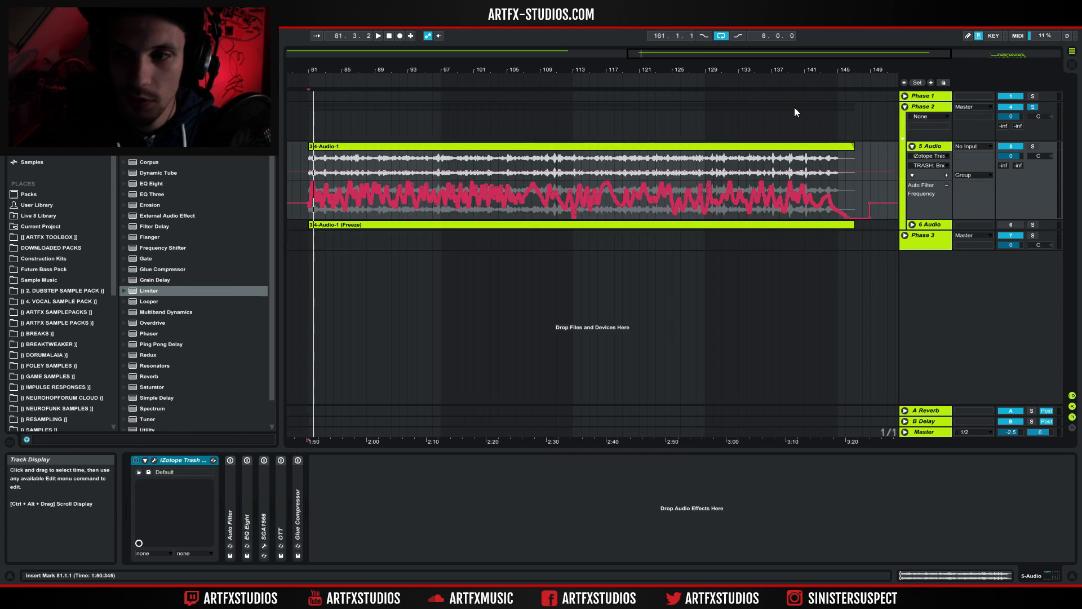
# Lower the 5 Audio track volume to -9.4 dB and play from bar 81 to hear the distorted sound
pyautogui.click(1015, 157)
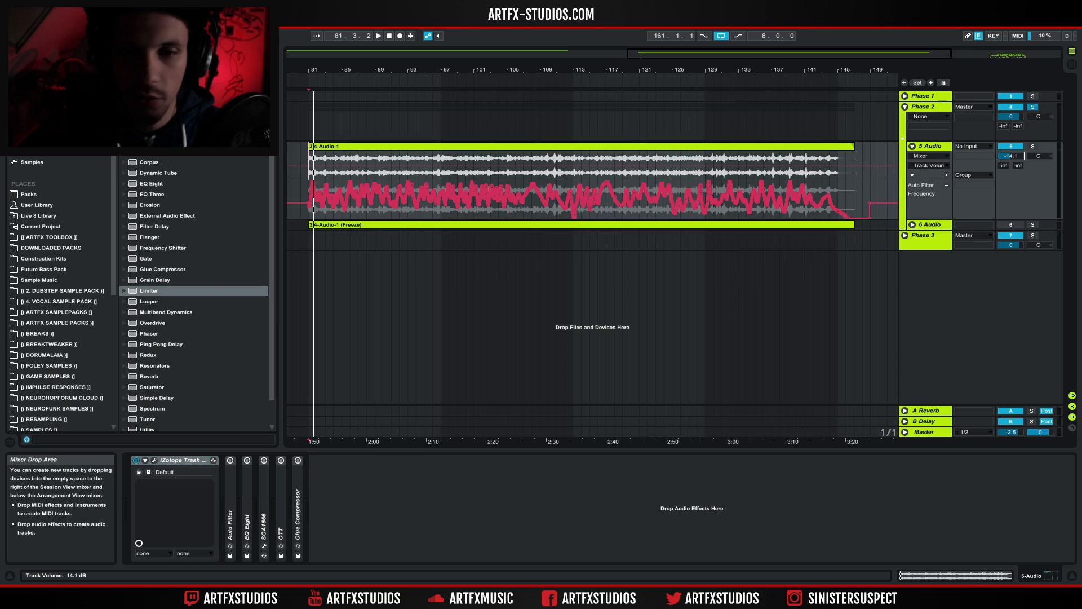
pyautogui.moveTo(1014, 157); pyautogui.dragTo(1017, 161)
pyautogui.press('space')
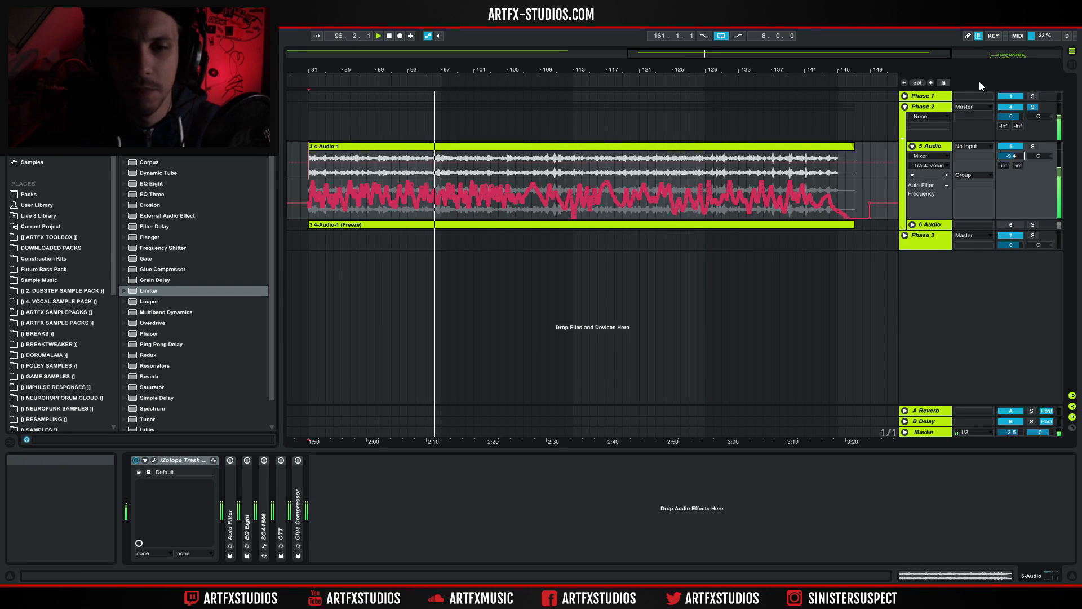
pyautogui.press('space')
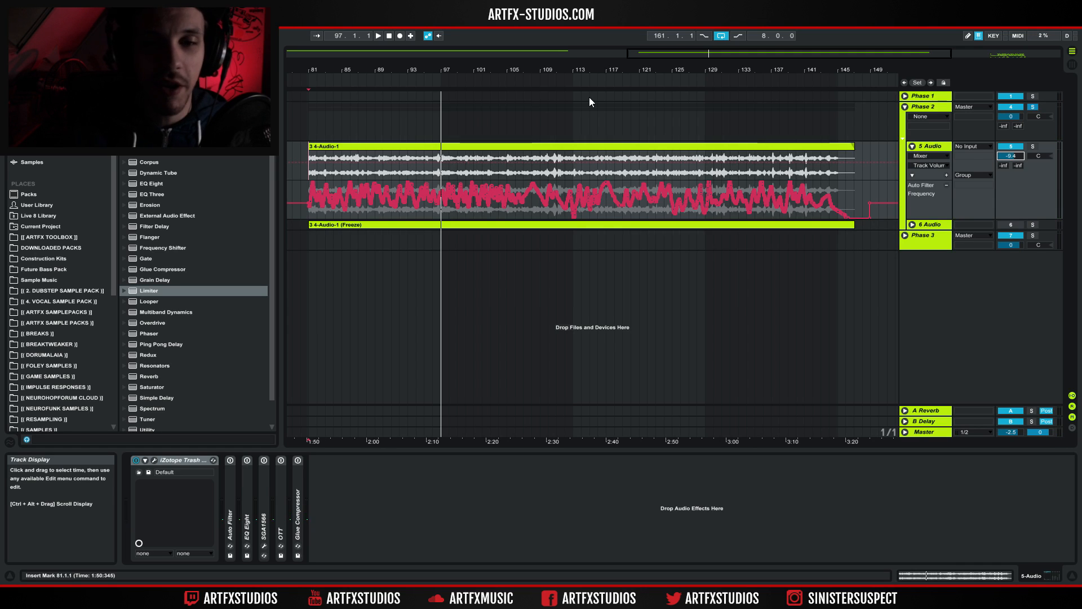
# Place the insert marker at bar 81, and unfold and enable Auto Filter on 5 Audio
pyautogui.click(307, 158)
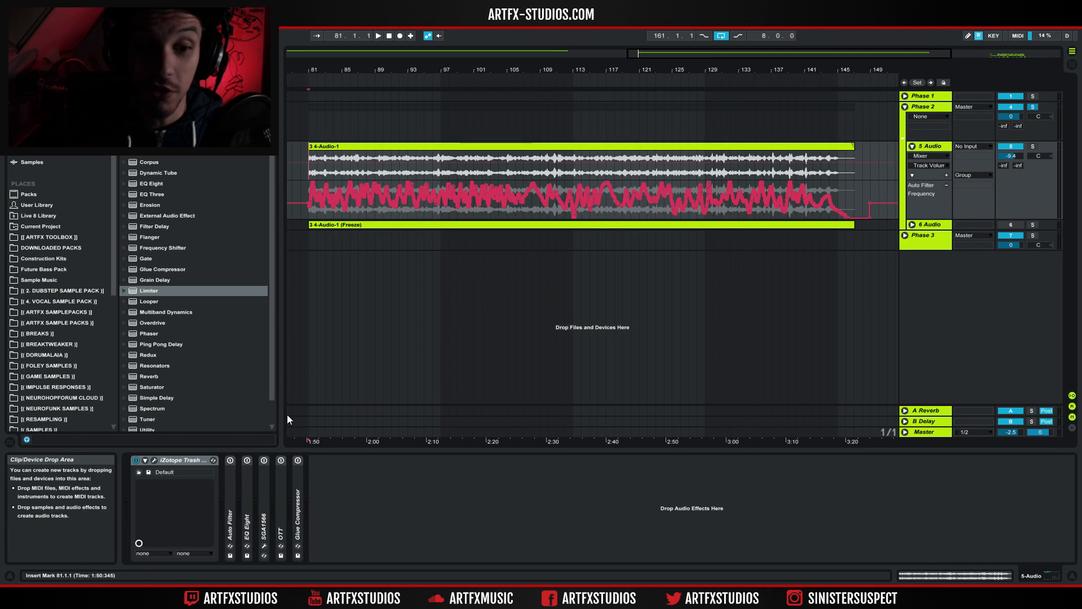
pyautogui.doubleClick(227, 496)
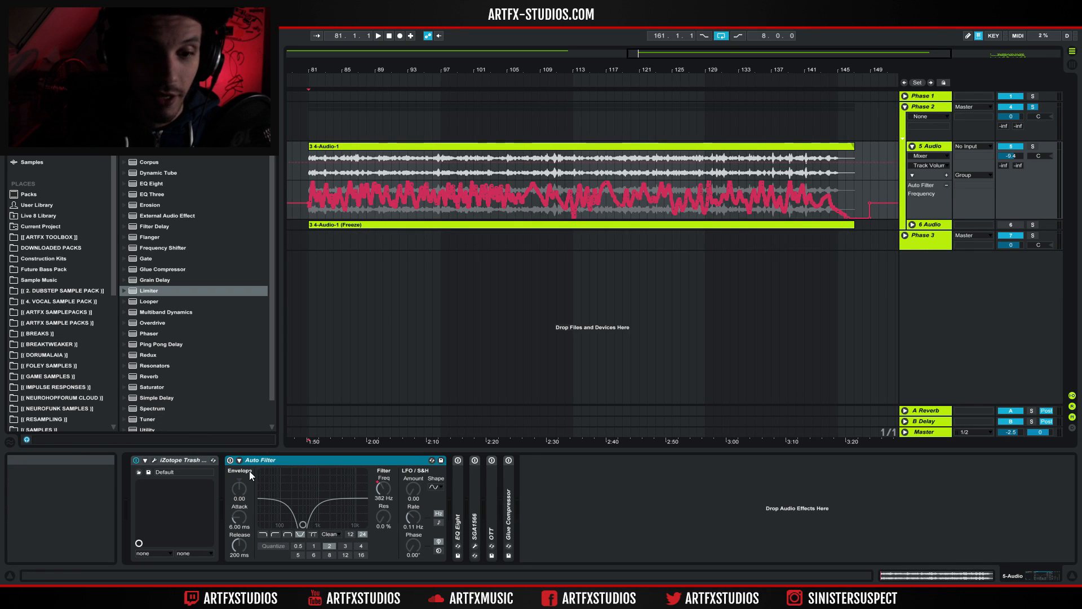
pyautogui.click(230, 460)
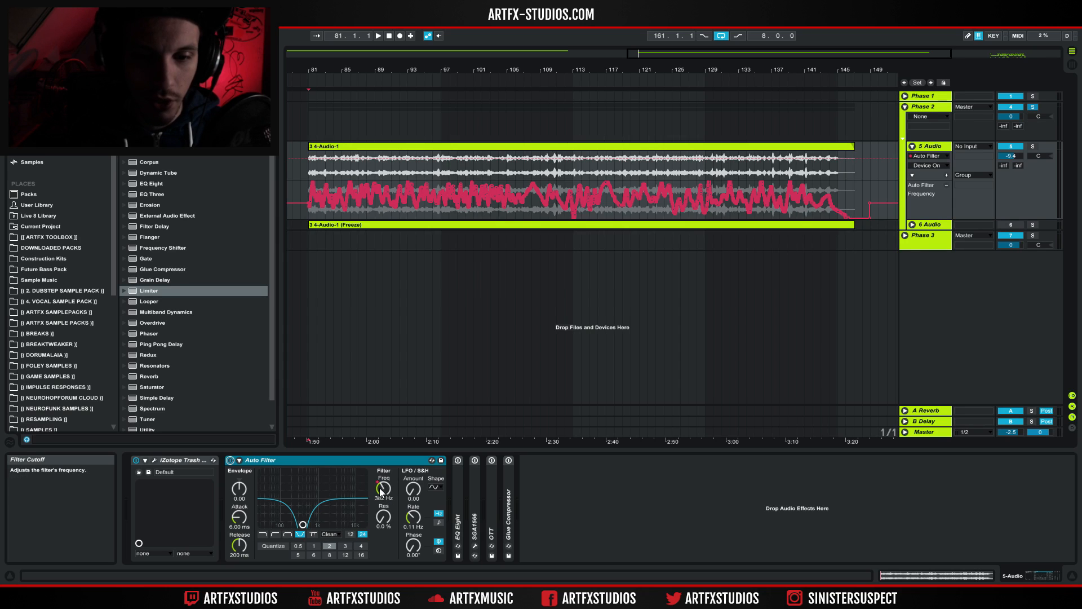
# Point out the Auto Filter Frequency automation on 5 Audio, and play from bar 81 to hear the notch filter move
pyautogui.moveTo(860, 194); pyautogui.dragTo(317, 198)
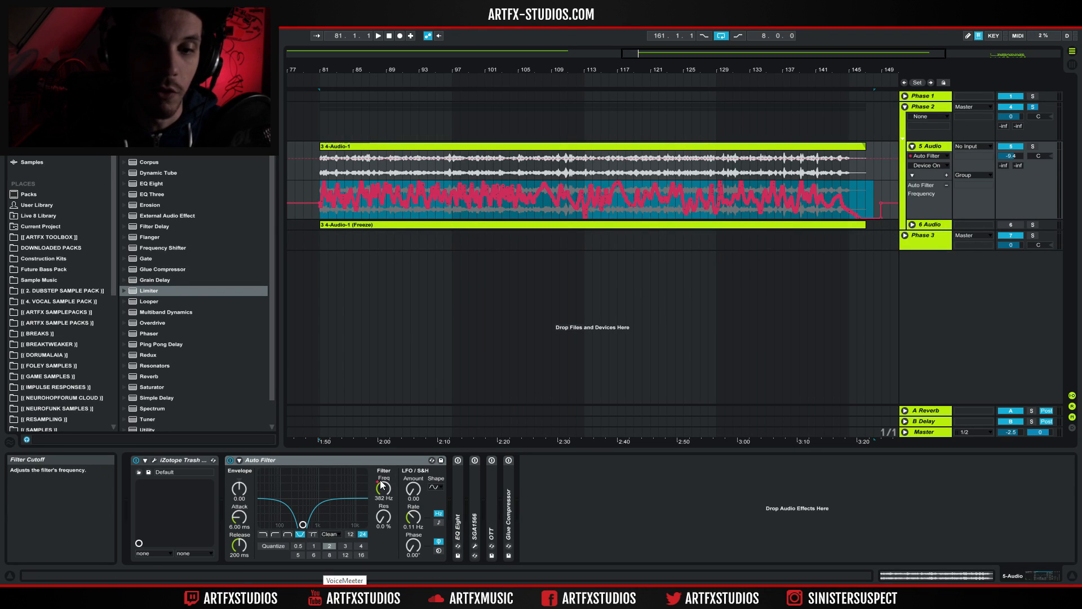
pyautogui.click(882, 184)
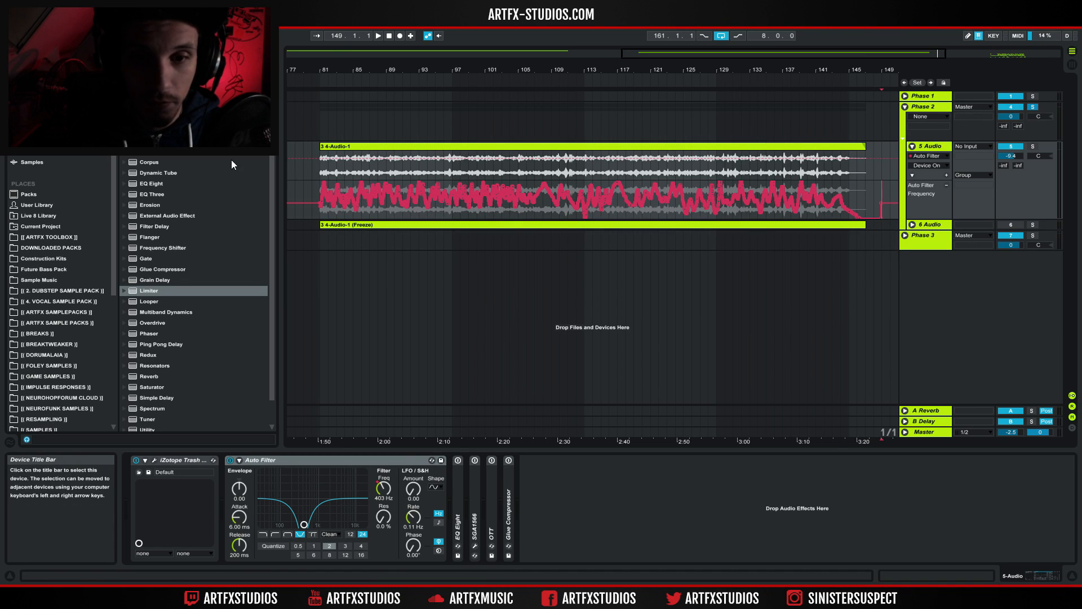
pyautogui.click(319, 183)
pyautogui.press('space')
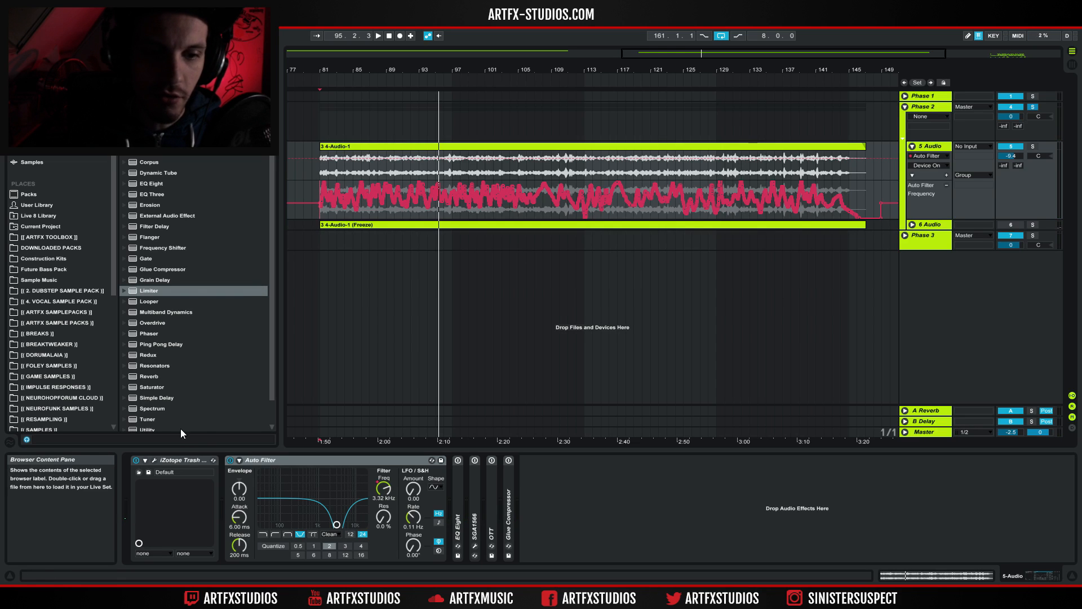
# Fold the iZotope Trash 2 and Auto Filter devices on 5 Audio
pyautogui.doubleClick(181, 462)
pyautogui.click(204, 460)
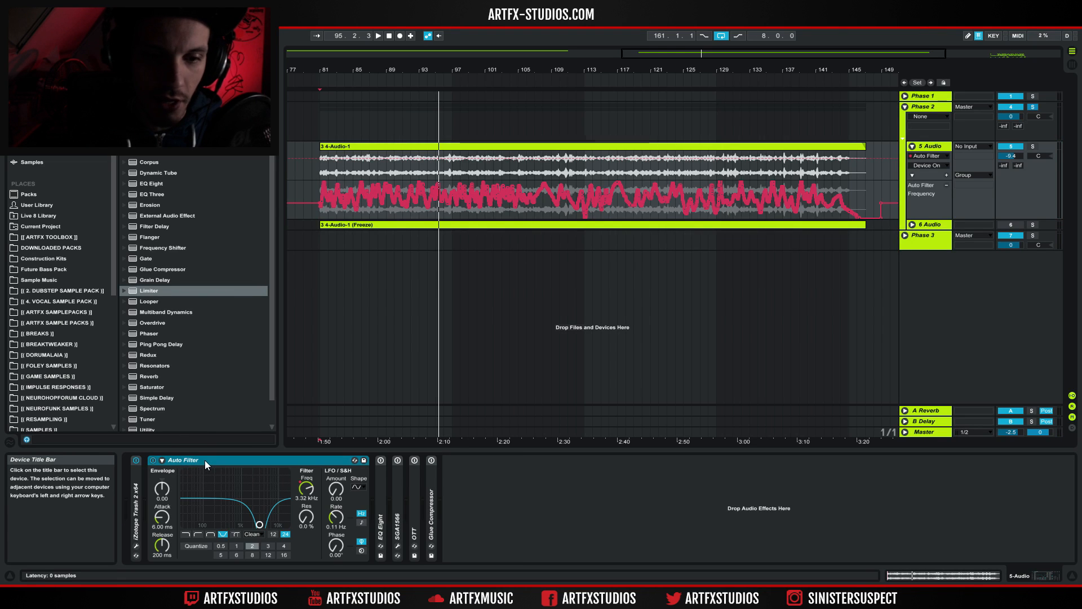
pyautogui.doubleClick(195, 460)
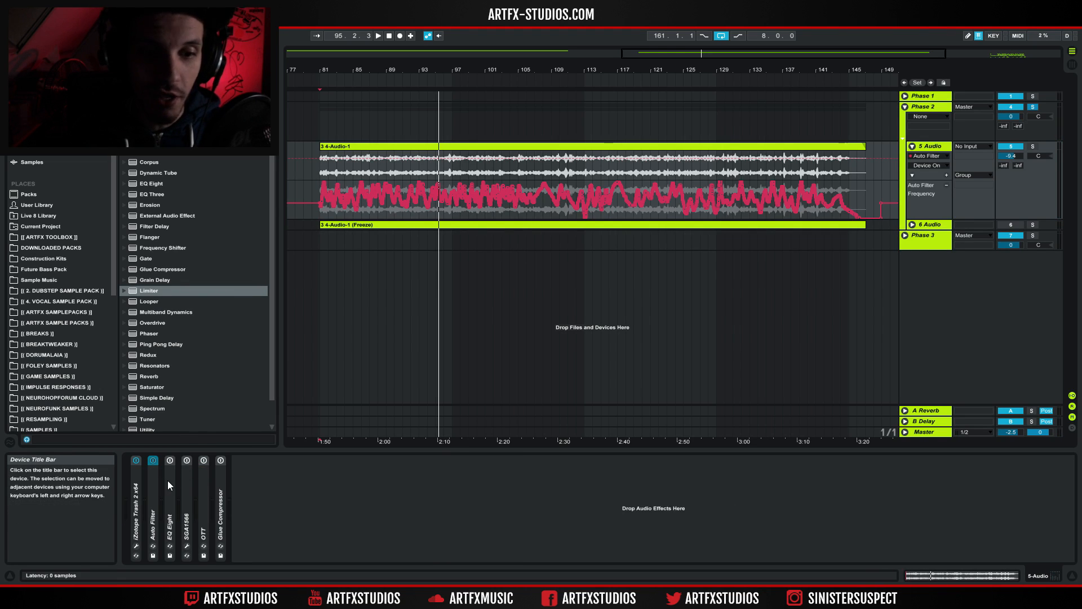
# Unfold and enable EQ Eight on 5 Audio, and play from bar 81 to hear its cuts
pyautogui.doubleClick(167, 480)
pyautogui.click(170, 460)
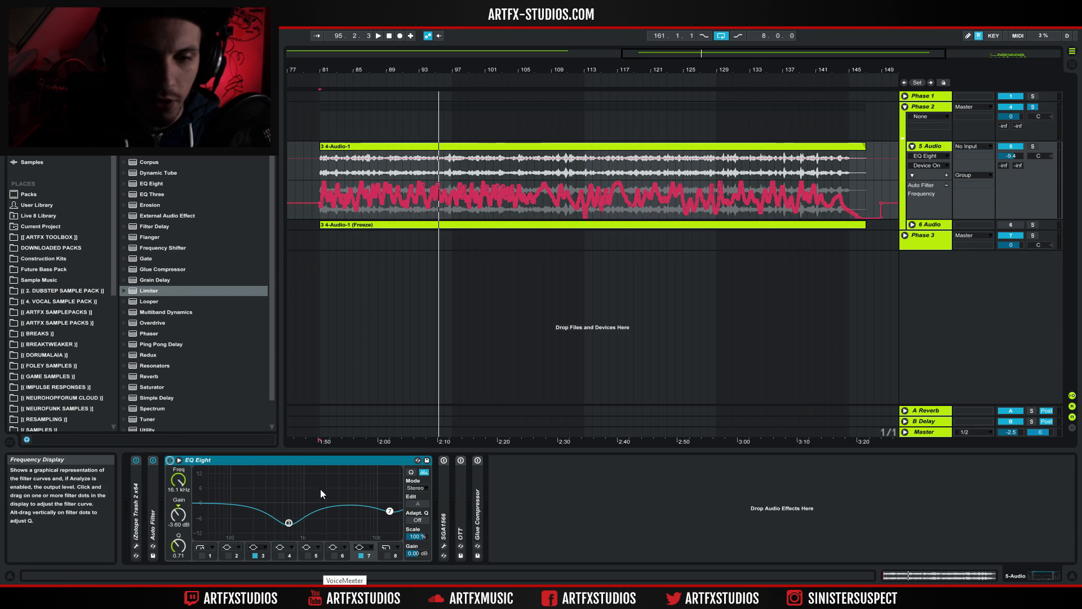
pyautogui.press('space')
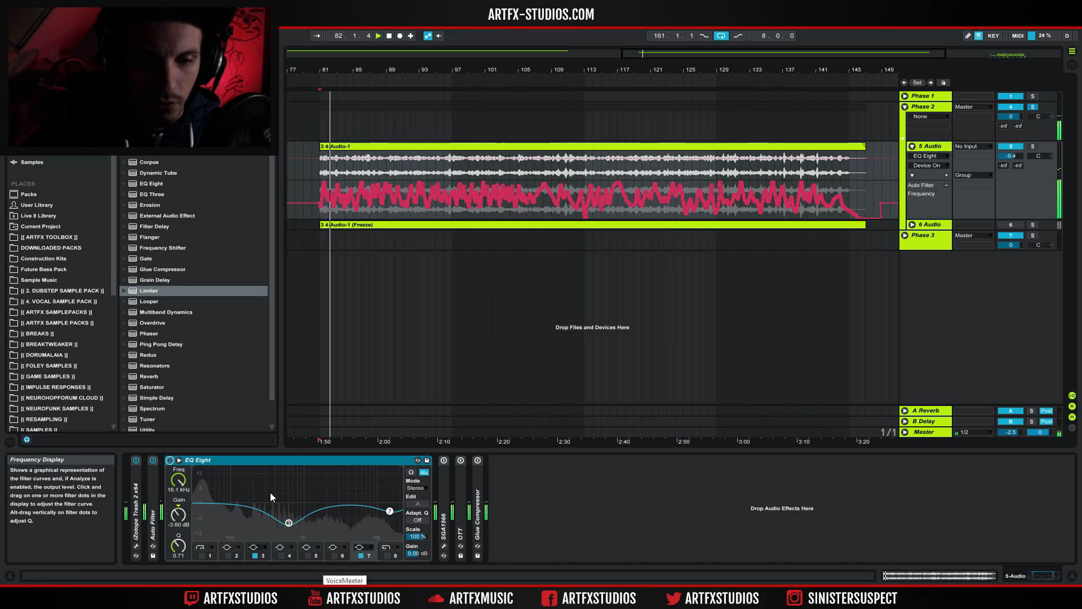
pyautogui.press('space')
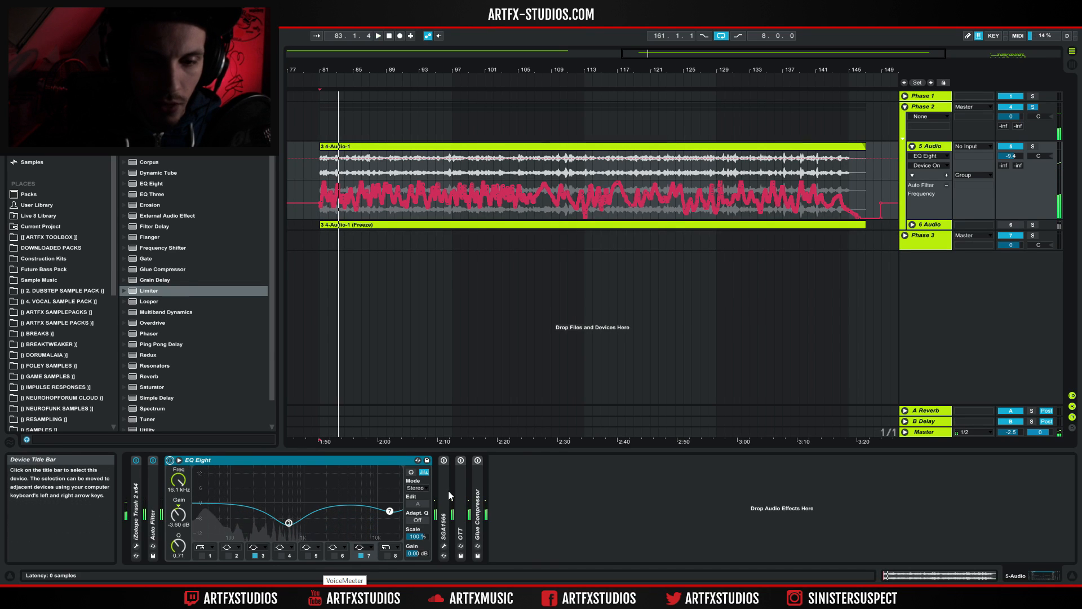
# Fold EQ Eight on 5 Audio, open the SGA1566 plug-in window, and enable SGA1566 while playing from bar 81
pyautogui.doubleClick(443, 475)
pyautogui.doubleClick(224, 460)
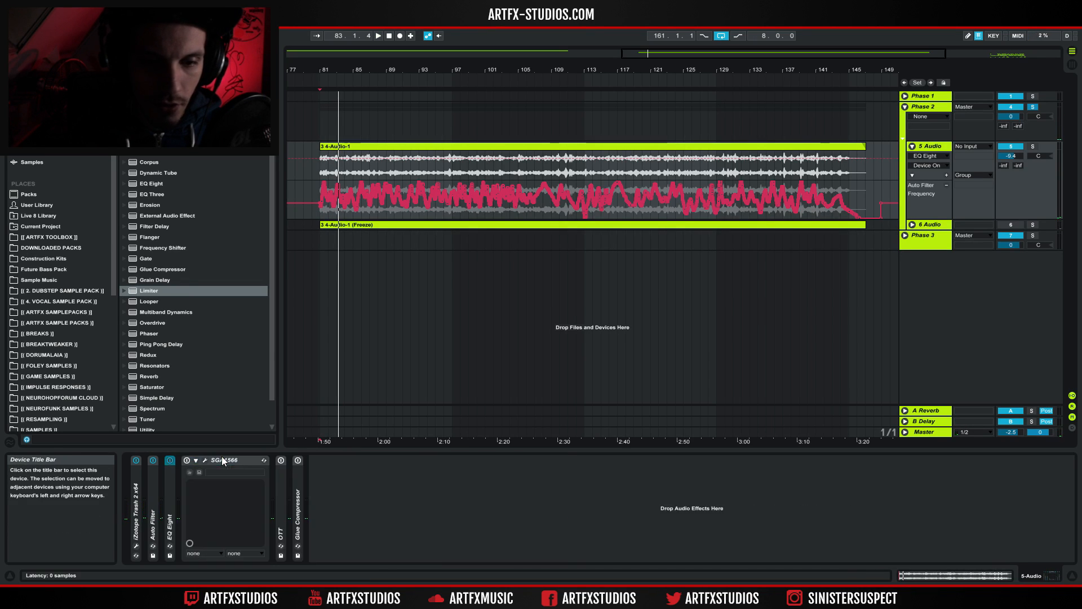
pyautogui.click(205, 460)
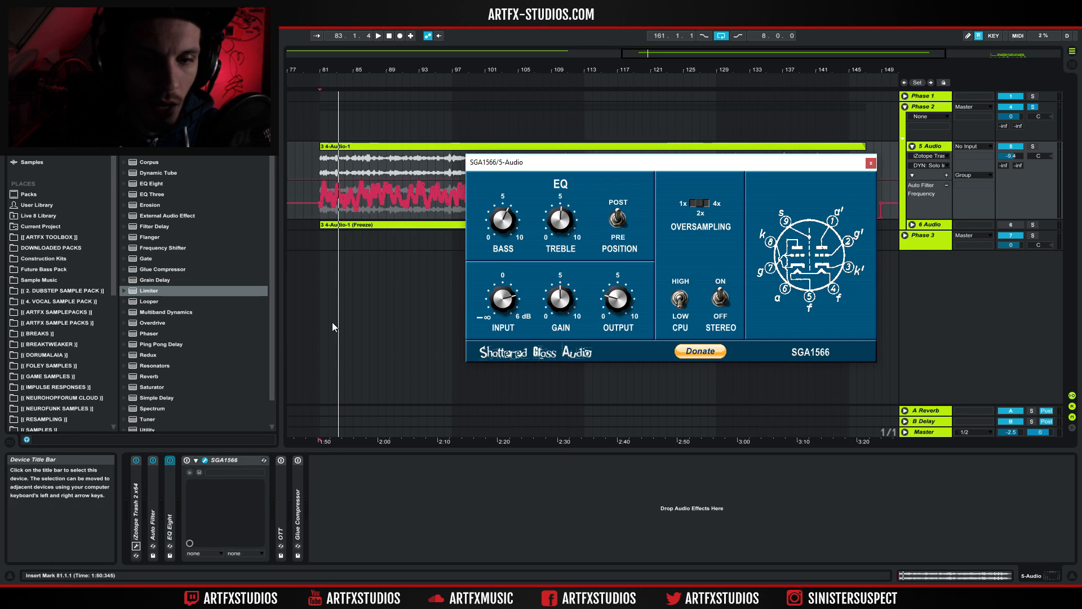
pyautogui.click(318, 161)
pyautogui.press('space')
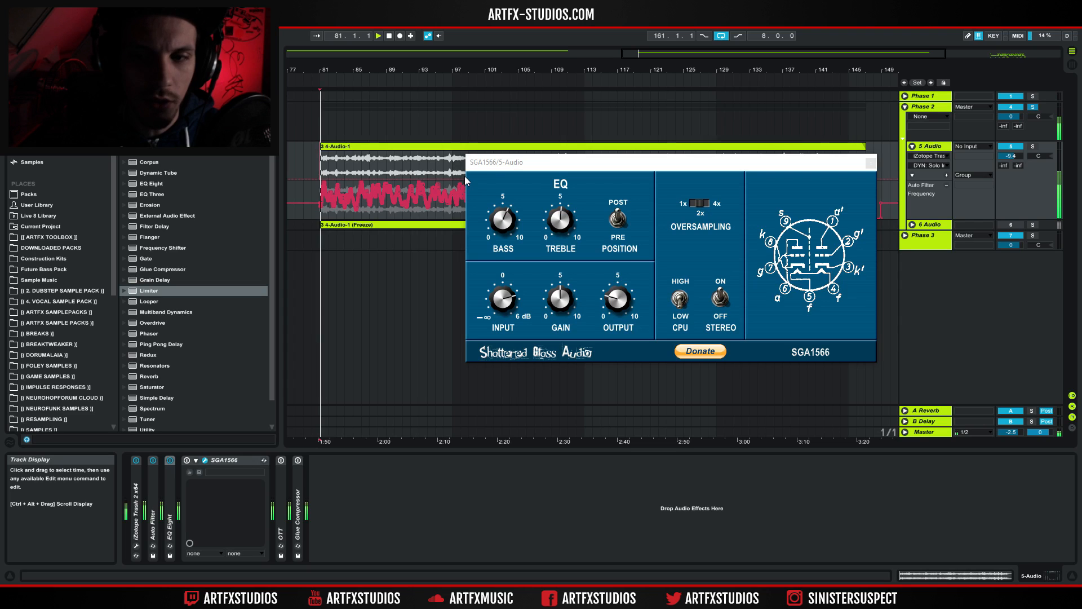
pyautogui.click(187, 460)
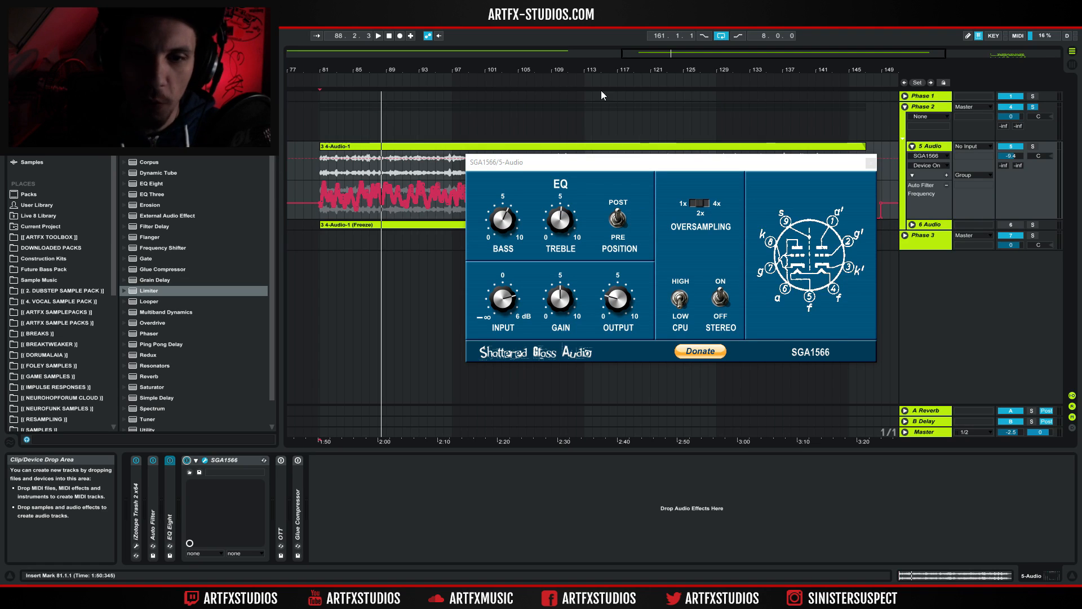
# Fold SGA1566 and close its window, unfold and enable OTT on 5 Audio, and play from bar 81
pyautogui.doubleClick(236, 457)
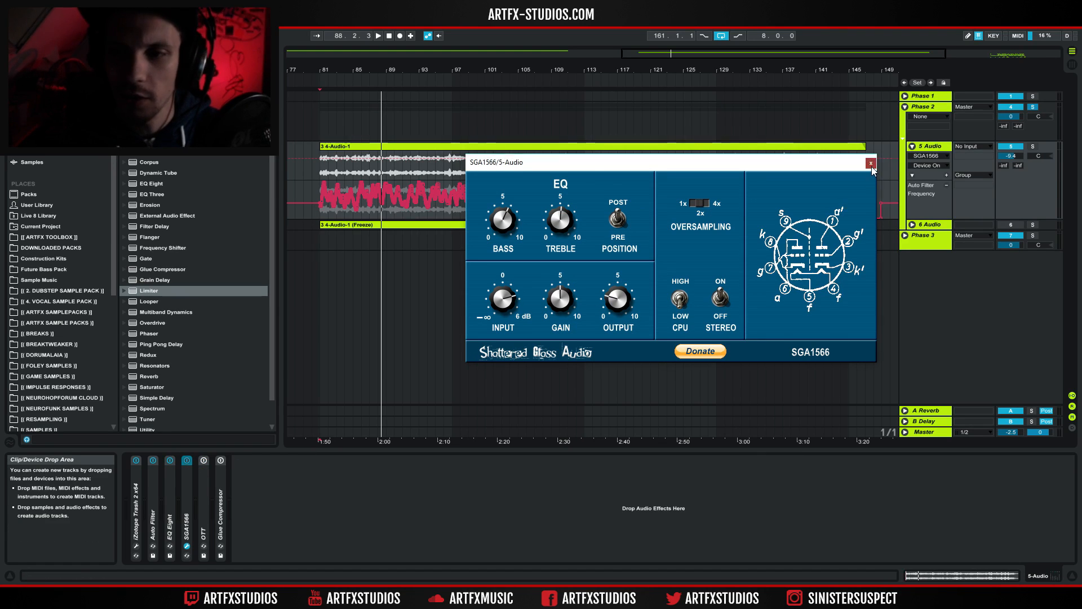
pyautogui.click(871, 163)
pyautogui.doubleClick(206, 472)
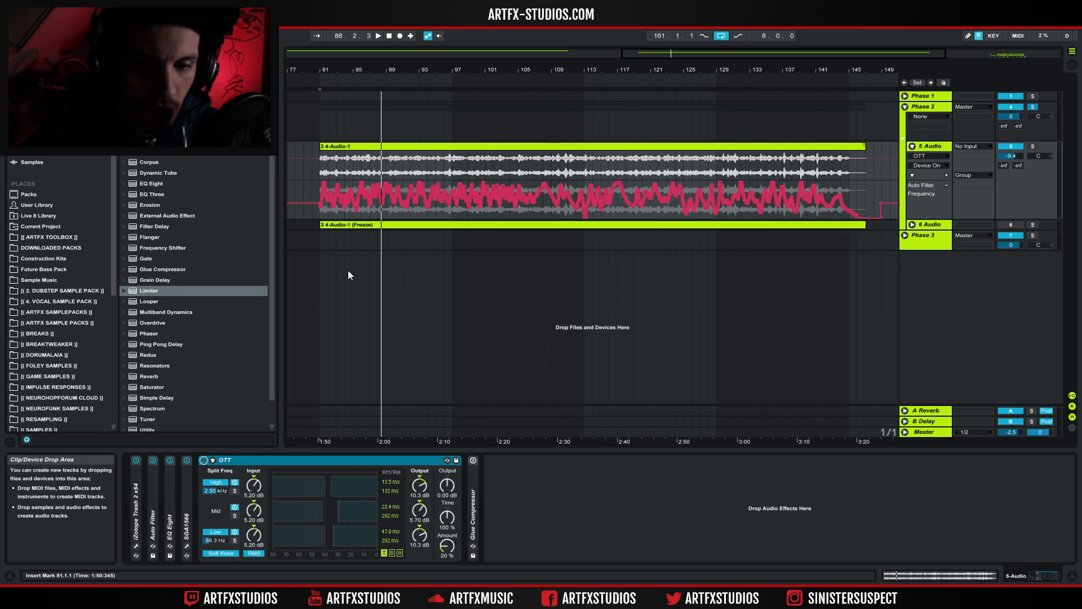
pyautogui.press('space')
pyautogui.press('space')
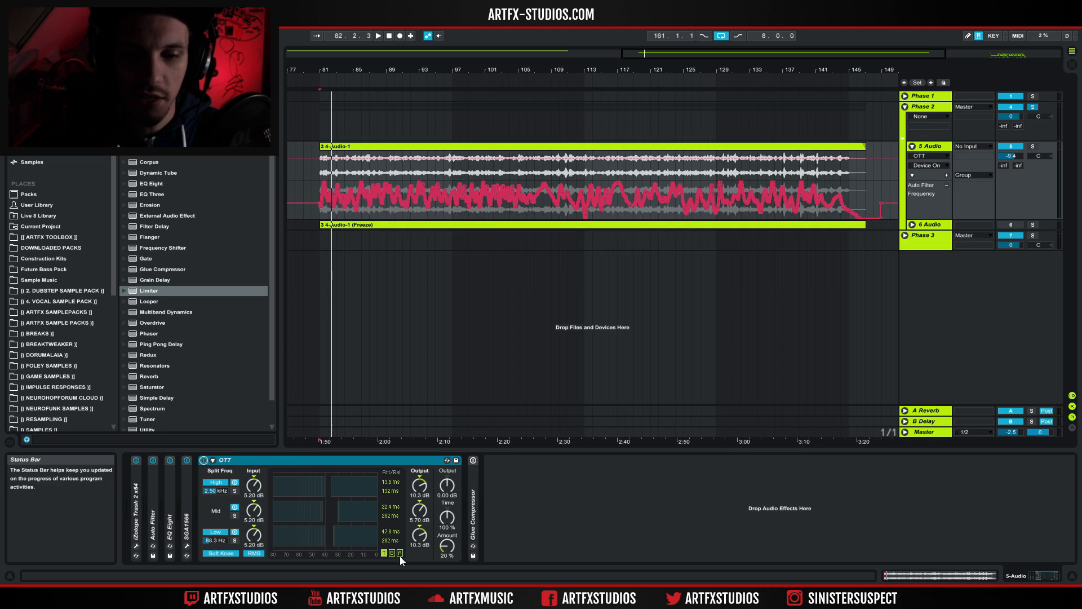
# Audition OTT on 5 Audio with its Amount at 100 %, and compare by playing again with the Amount back at 20 %
pyautogui.moveTo(447, 546); pyautogui.dragTo(447, 490)
pyautogui.press('space')
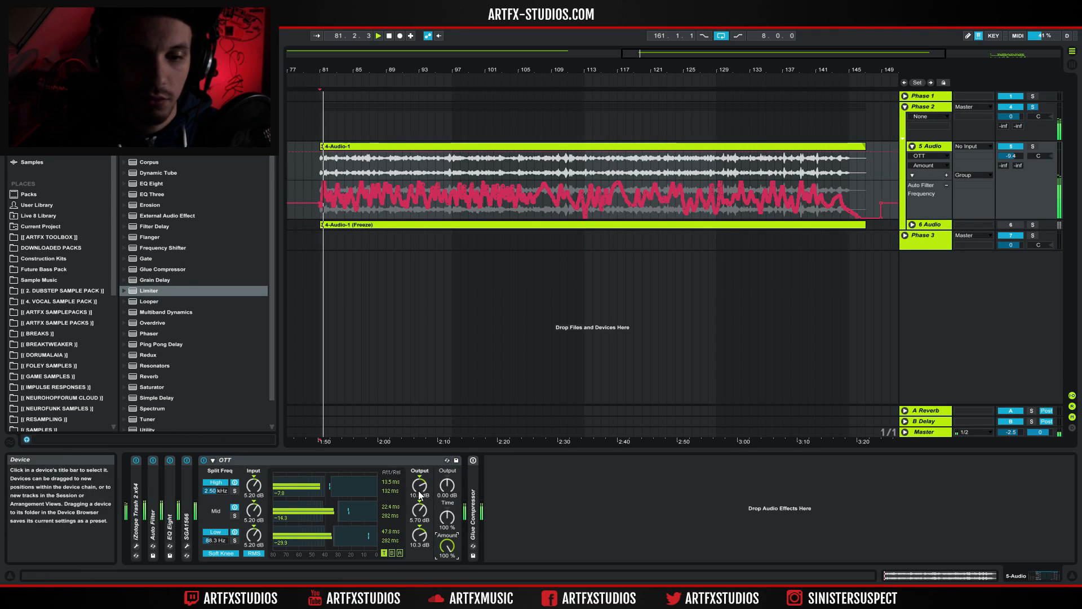
pyautogui.press('space')
pyautogui.moveTo(449, 547); pyautogui.dragTo(449, 602)
pyautogui.press('space')
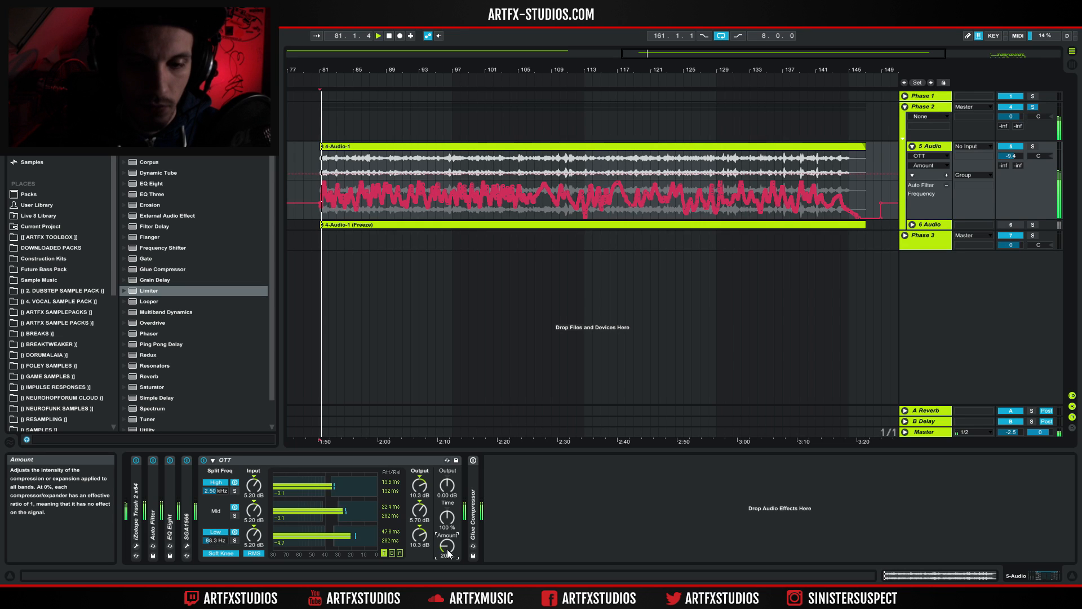
# Fold OTT, and unfold and enable Glue Compressor on 5 Audio
pyautogui.doubleClick(247, 460)
pyautogui.doubleClick(224, 479)
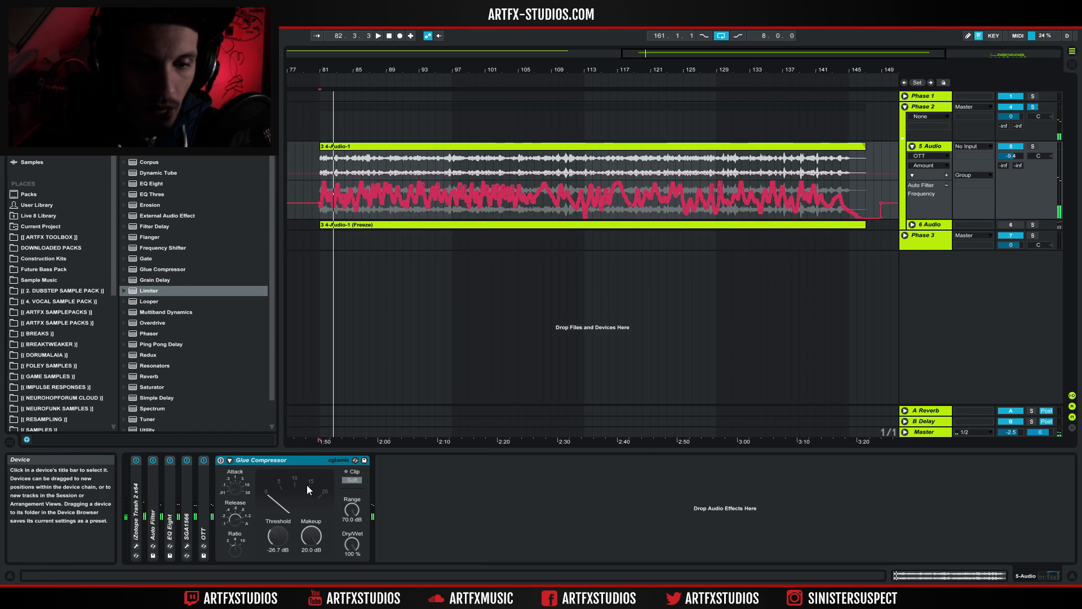
pyautogui.click(220, 460)
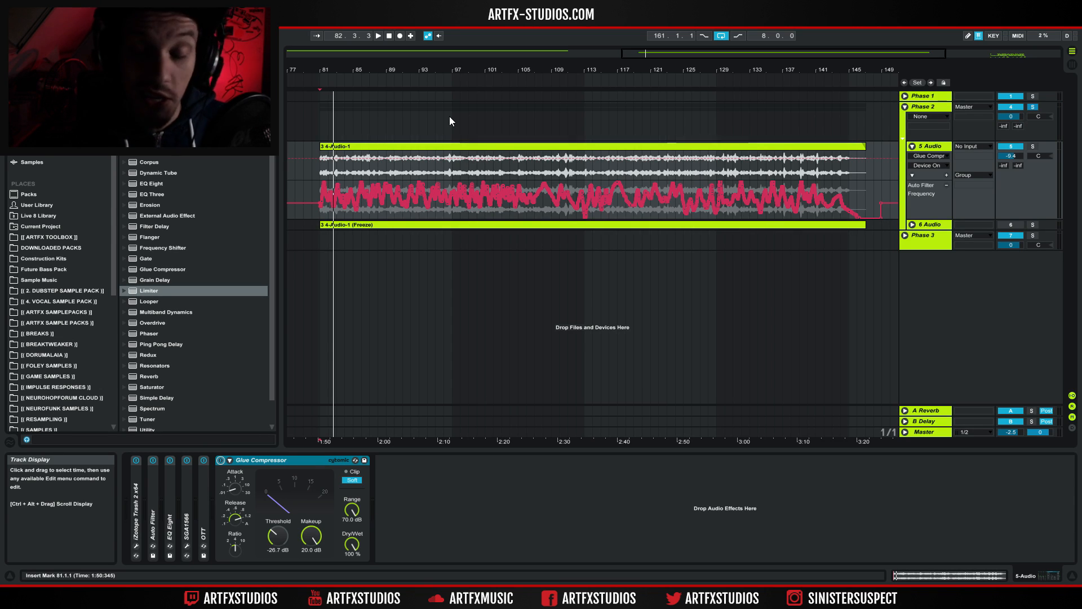
# Place the insert marker at bar 81 and unfold 6 Audio briefly to view its frozen waveform
pyautogui.click(320, 168)
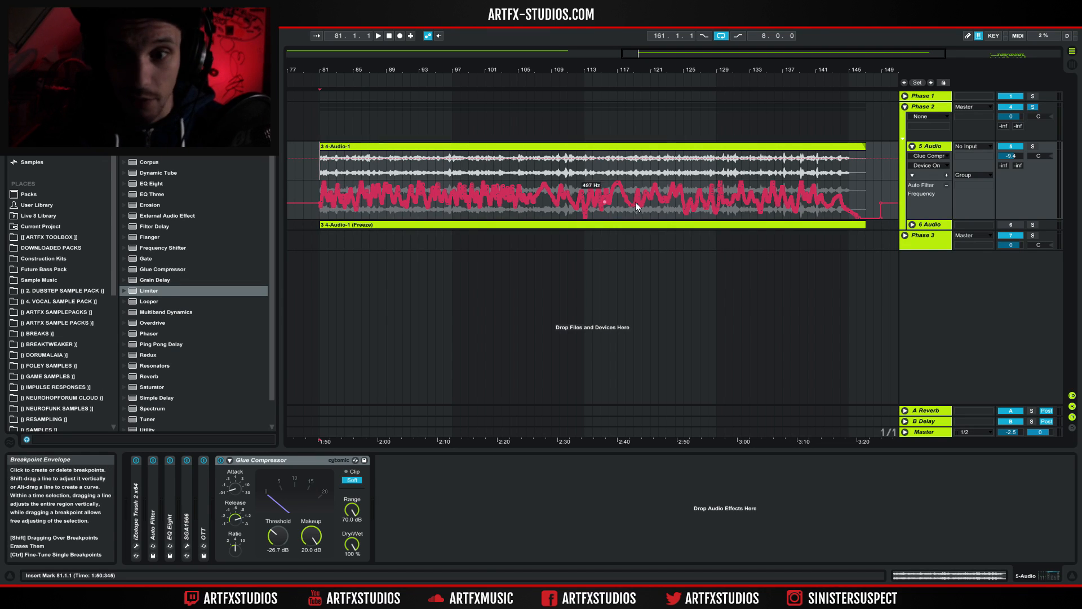
pyautogui.click(912, 225)
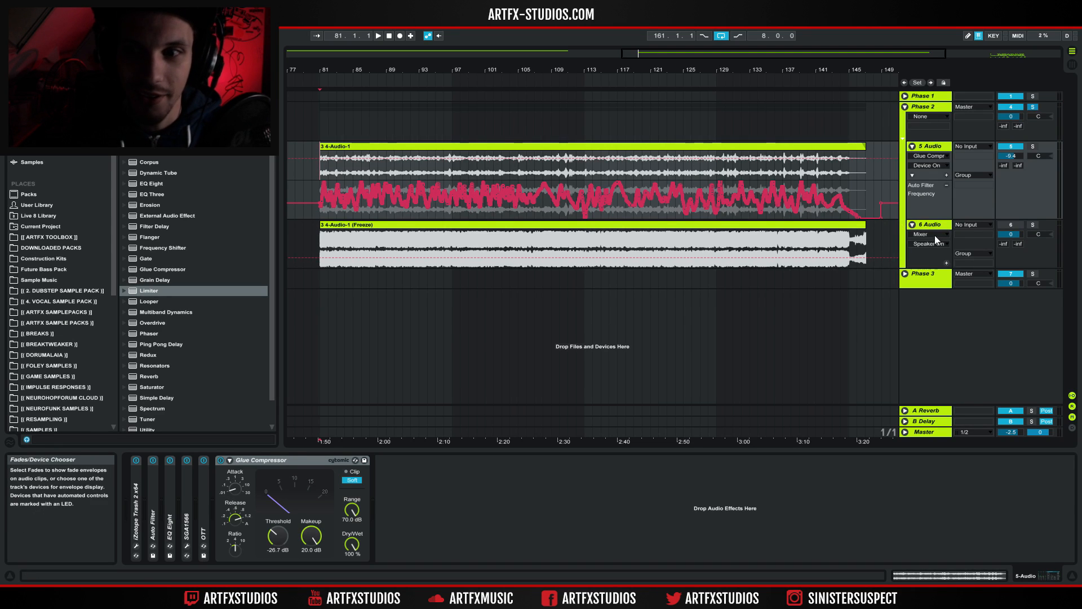
pyautogui.click(913, 225)
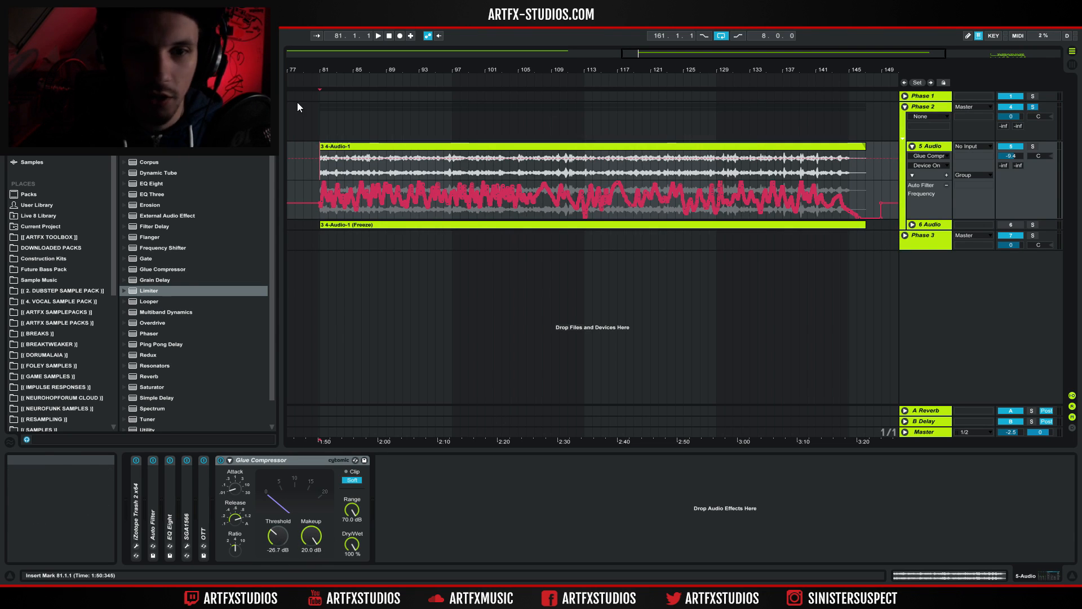
# Play from bar 81 and compare 5 Audio with Glue Compressor bypassed and re-enabled
pyautogui.press('space')
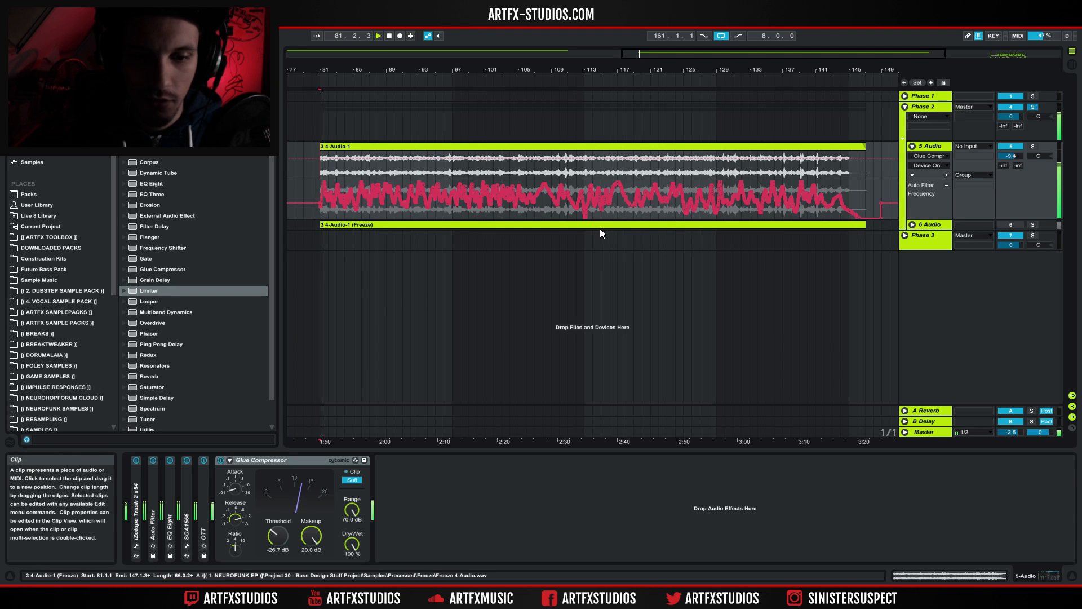
pyautogui.click(221, 460)
pyautogui.press('space')
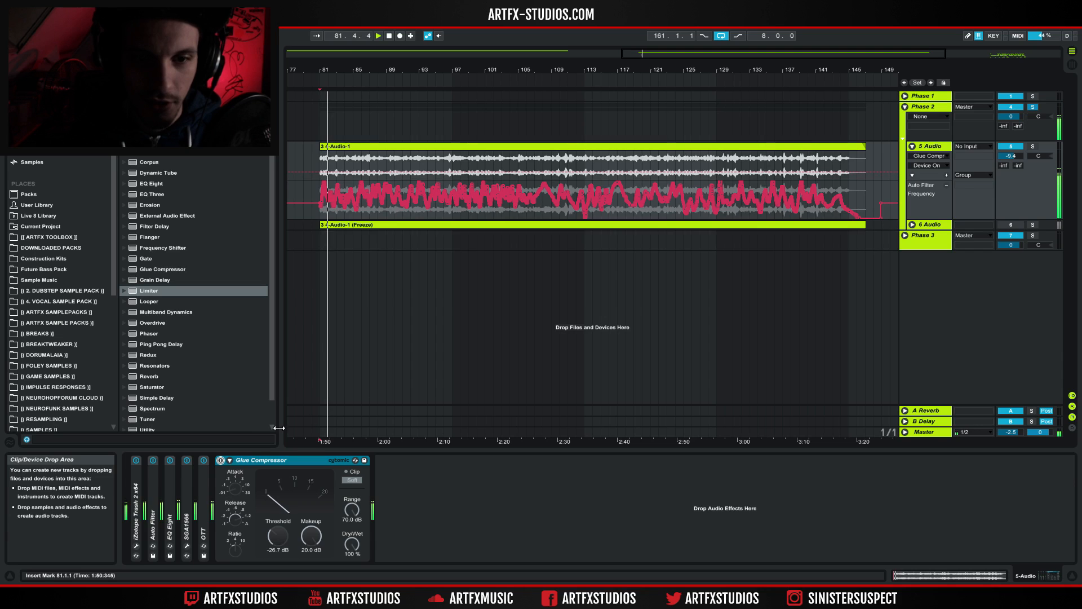
pyautogui.click(221, 460)
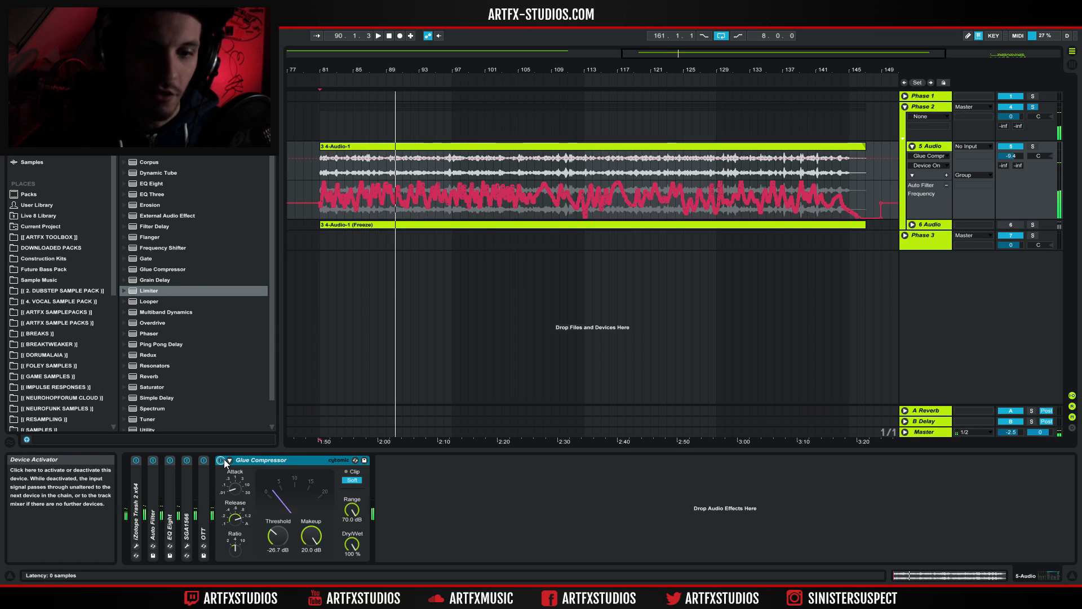
pyautogui.press('space')
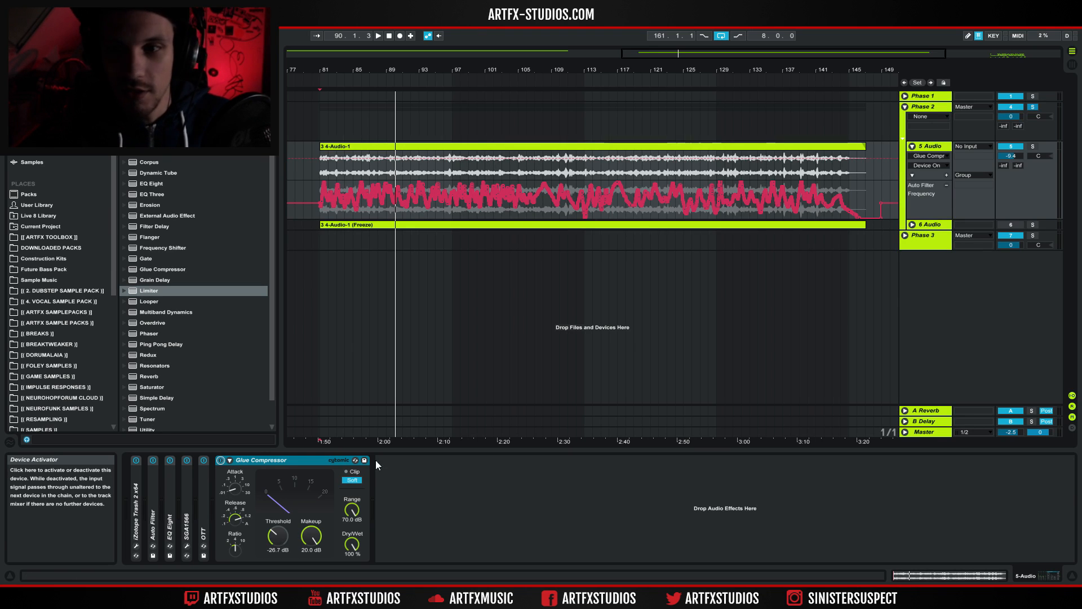
# Unfold 6 Audio and highlight long stretches of its frozen clip to point out the resampled bass
pyautogui.click(912, 225)
pyautogui.moveTo(321, 241); pyautogui.dragTo(766, 250)
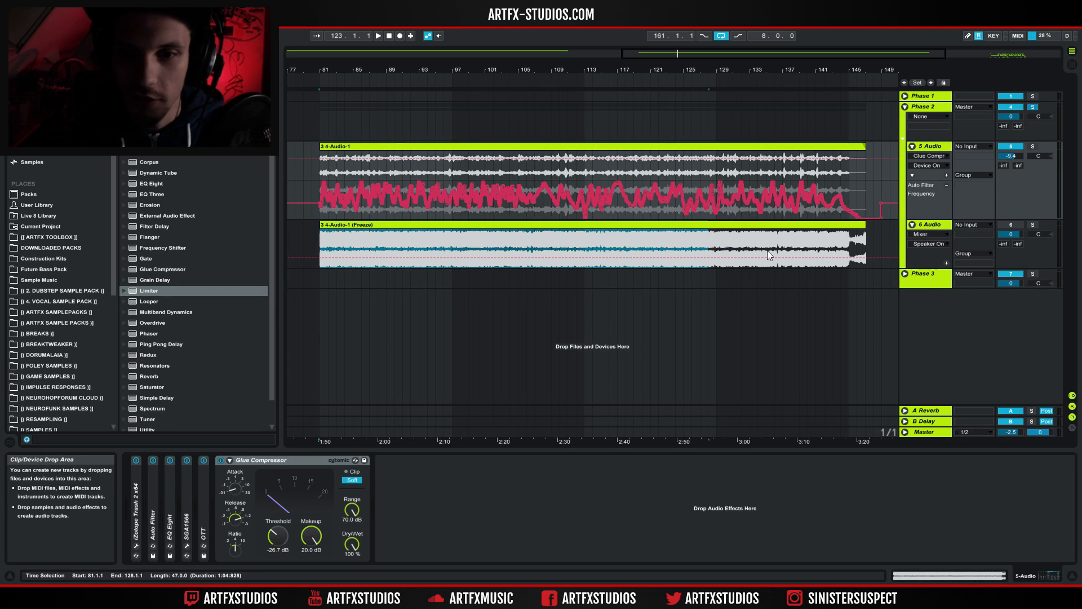
pyautogui.moveTo(875, 256); pyautogui.dragTo(336, 238)
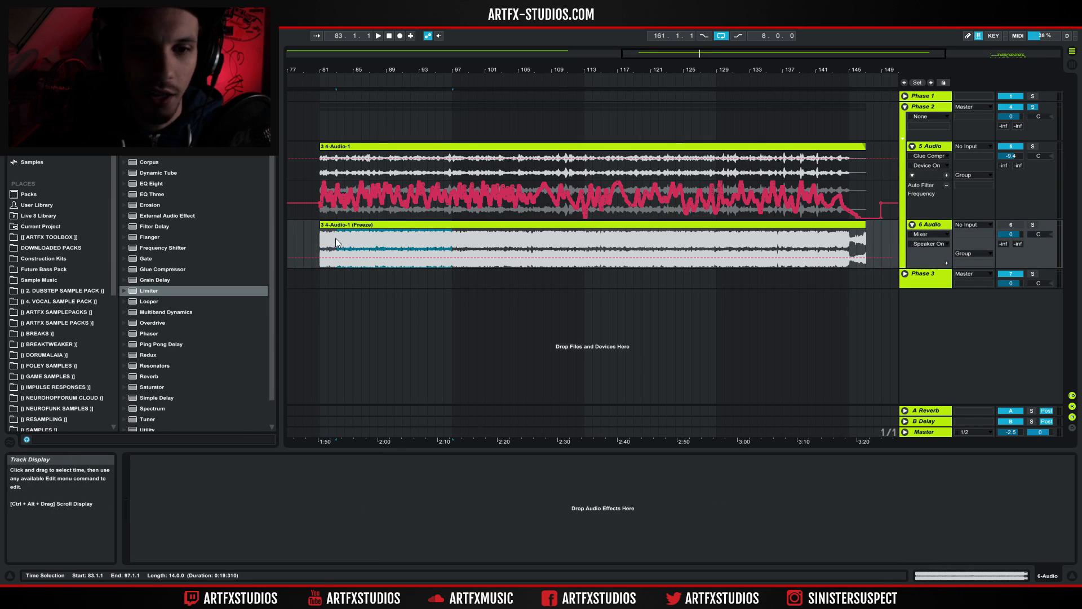
# Fold 6 Audio, 5 Audio and the Phase 2 group
pyautogui.click(912, 225)
pyautogui.click(912, 147)
pyautogui.click(905, 106)
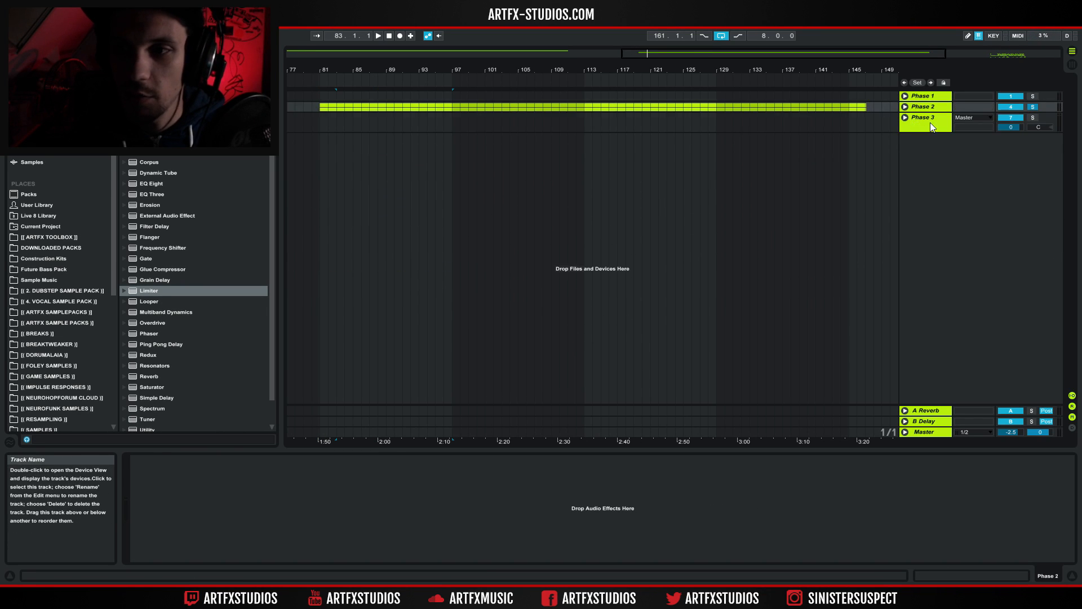
# Solo and unfold the Phase 3 group, and bring its arrangement at bars 161 to 169 into view
pyautogui.click(929, 119)
pyautogui.click(1034, 118)
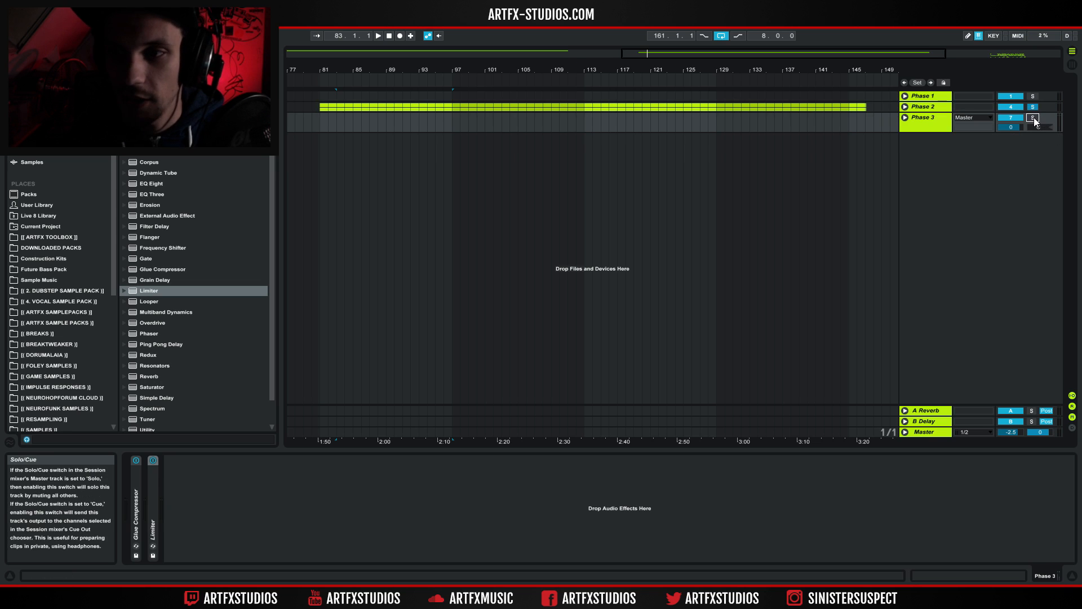
pyautogui.click(905, 118)
pyautogui.moveTo(852, 70); pyautogui.dragTo(645, 67)
pyautogui.doubleClick(850, 70)
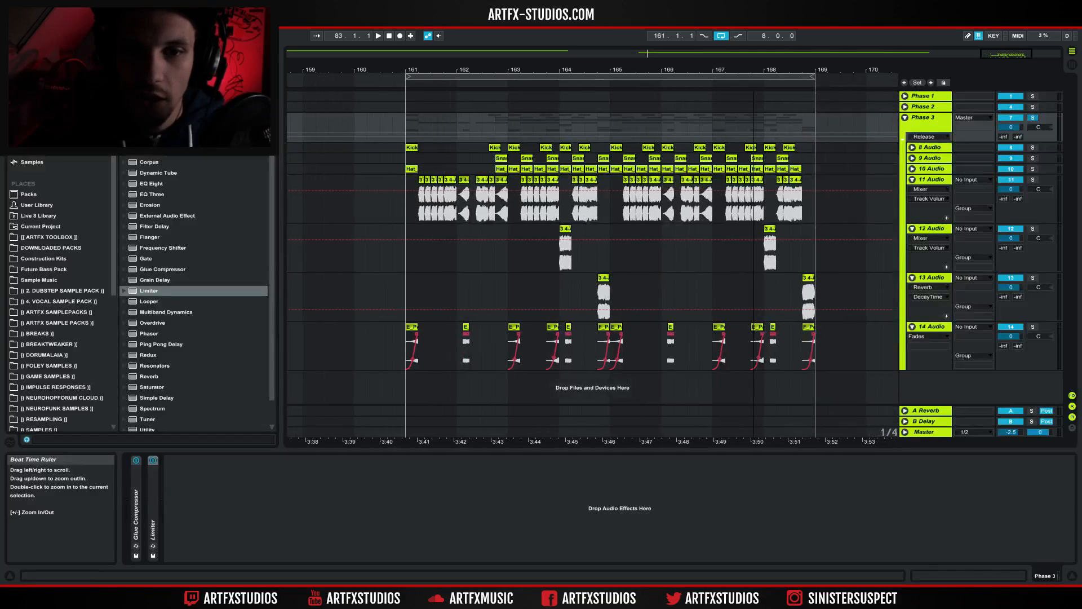
# Solo 8 Audio, 9 Audio and 10 Audio in Phase 3, and play the drums from bar 161
pyautogui.click(930, 169)
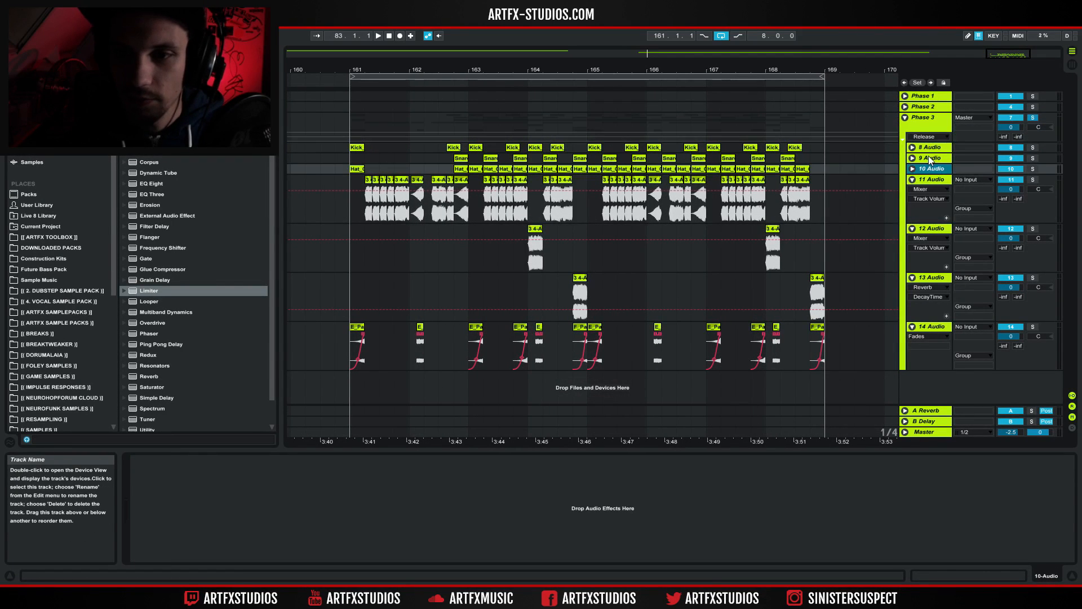
pyautogui.click(932, 148)
pyautogui.click(1032, 147)
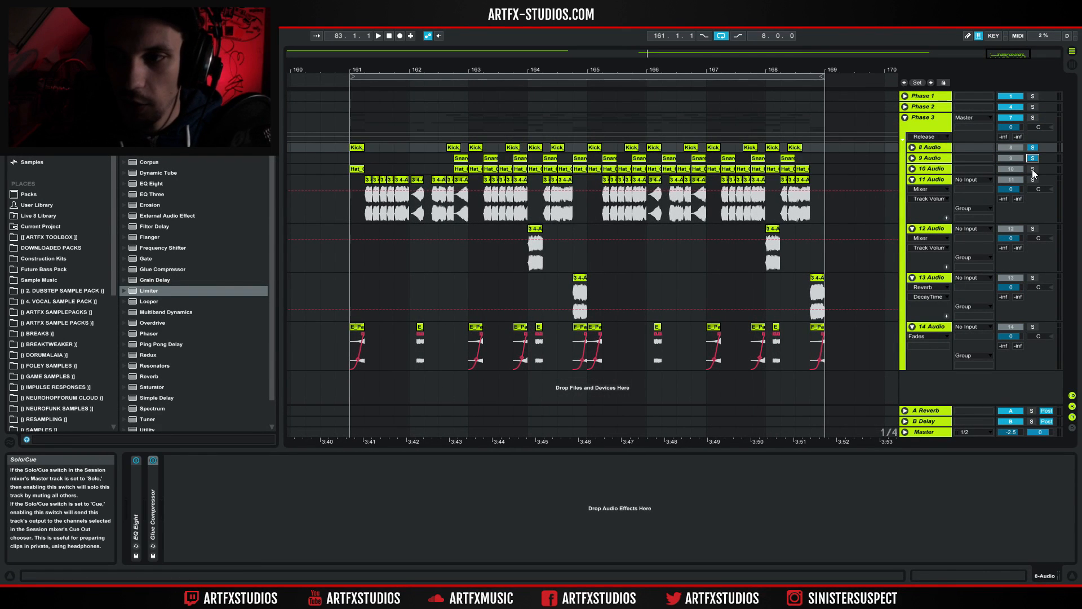
pyautogui.press('space')
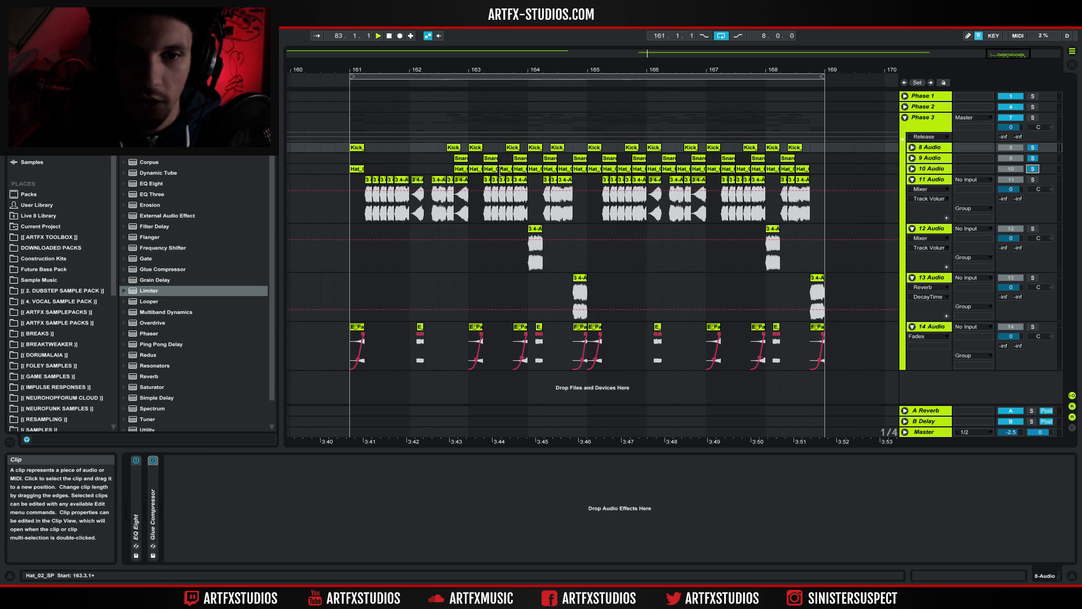
pyautogui.click(347, 147)
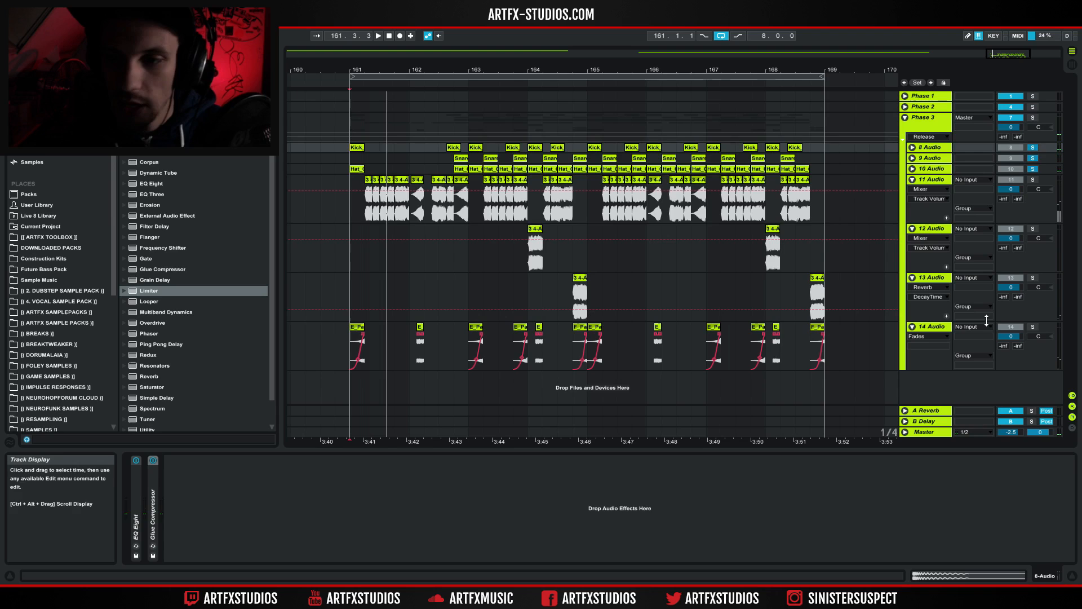
# Add 14 Audio to the soloed drum tracks and play from bar 161
pyautogui.click(1033, 327)
pyautogui.press('space')
pyautogui.click(350, 333)
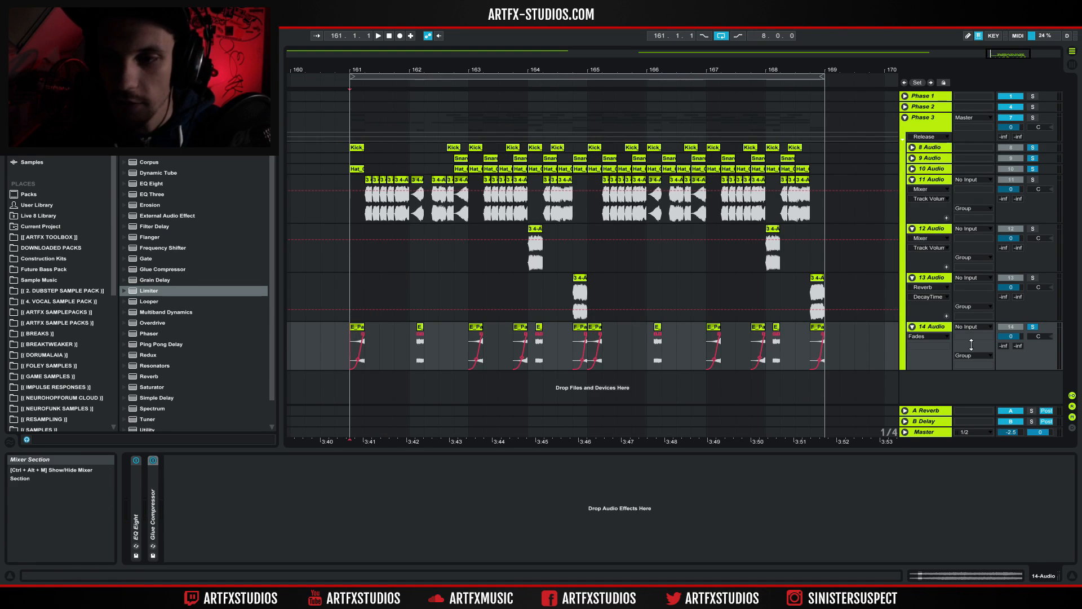
pyautogui.press('space')
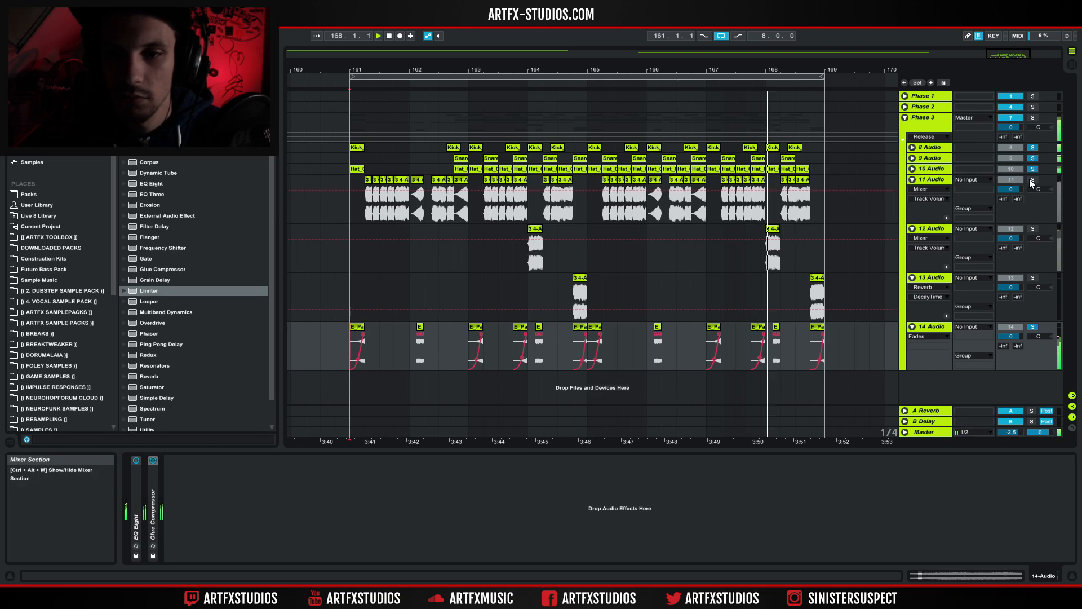
pyautogui.press('space')
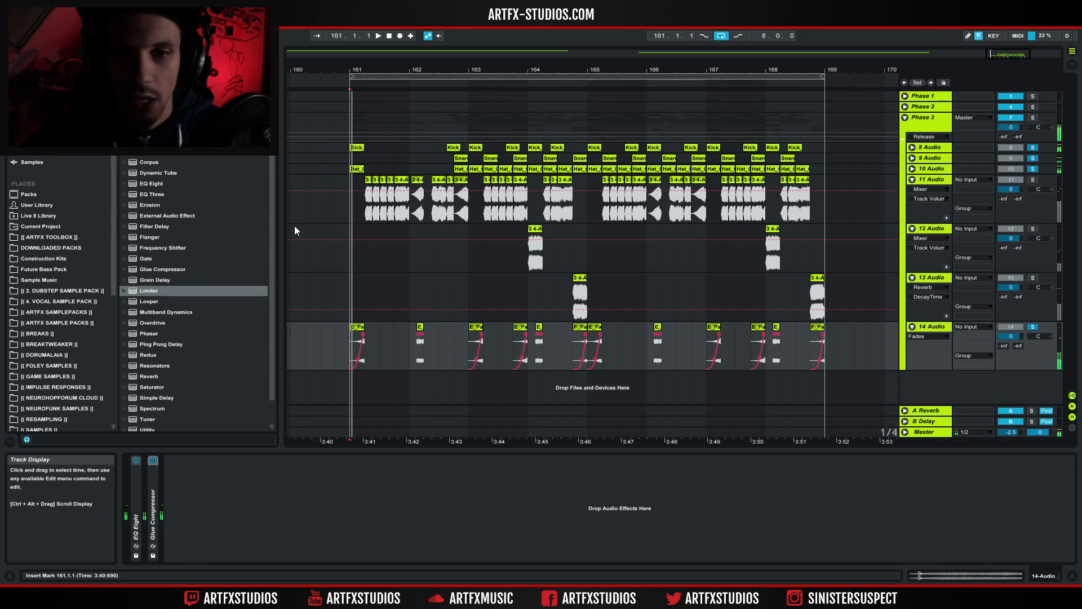
# Highlight bars 161 to 169 on 11 Audio and on 12 and 13 Audio, and return the insert marker to bar 161
pyautogui.moveTo(353, 188); pyautogui.dragTo(832, 195)
pyautogui.moveTo(355, 227); pyautogui.dragTo(824, 292)
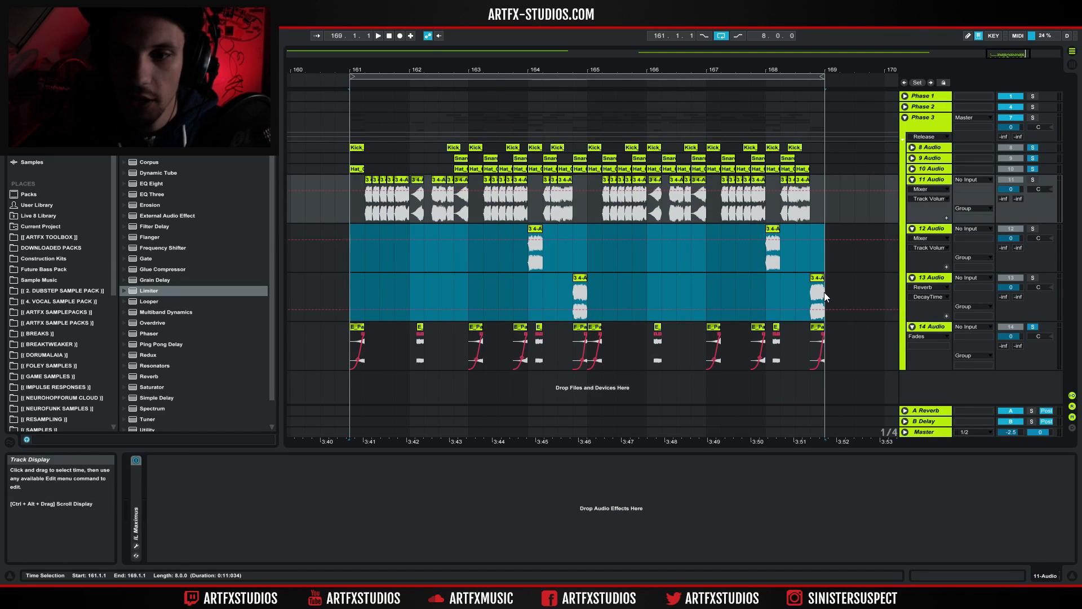
pyautogui.click(345, 200)
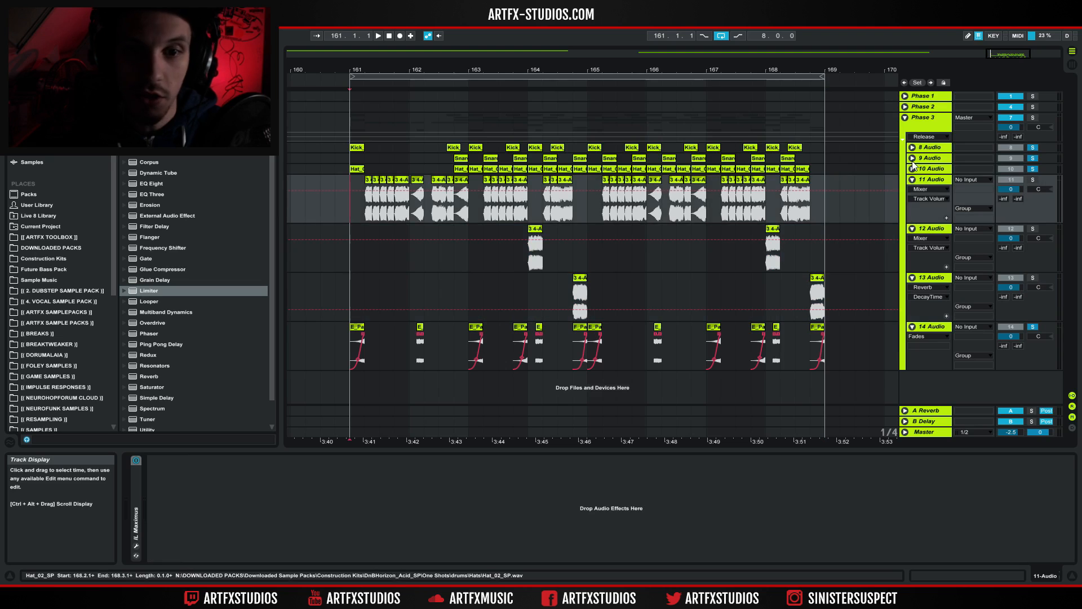
# Solo only 11 Audio and play its bass clips from bar 161
pyautogui.click(931, 168)
pyautogui.click(1032, 179)
pyautogui.press('space')
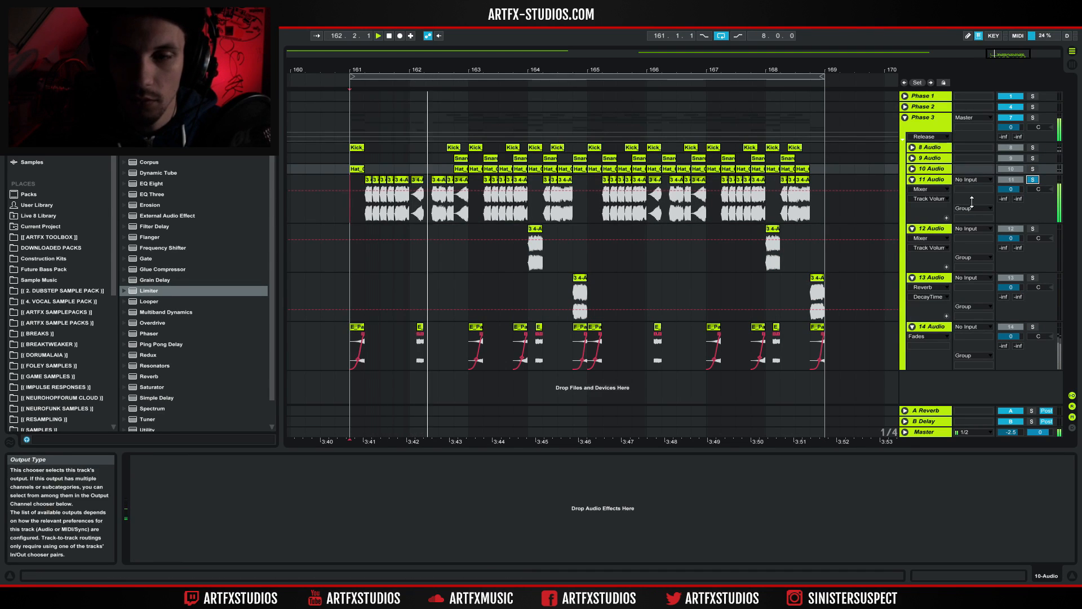
# Unfold IL Maximus on 11 Audio and open its plug-in window
pyautogui.click(942, 183)
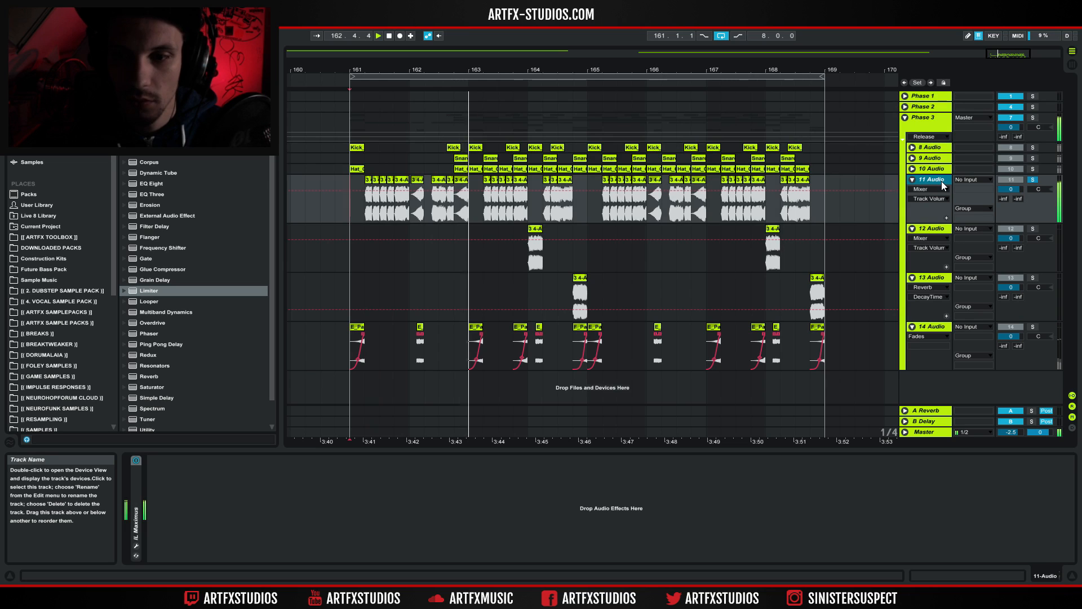
pyautogui.doubleClick(136, 481)
pyautogui.click(155, 460)
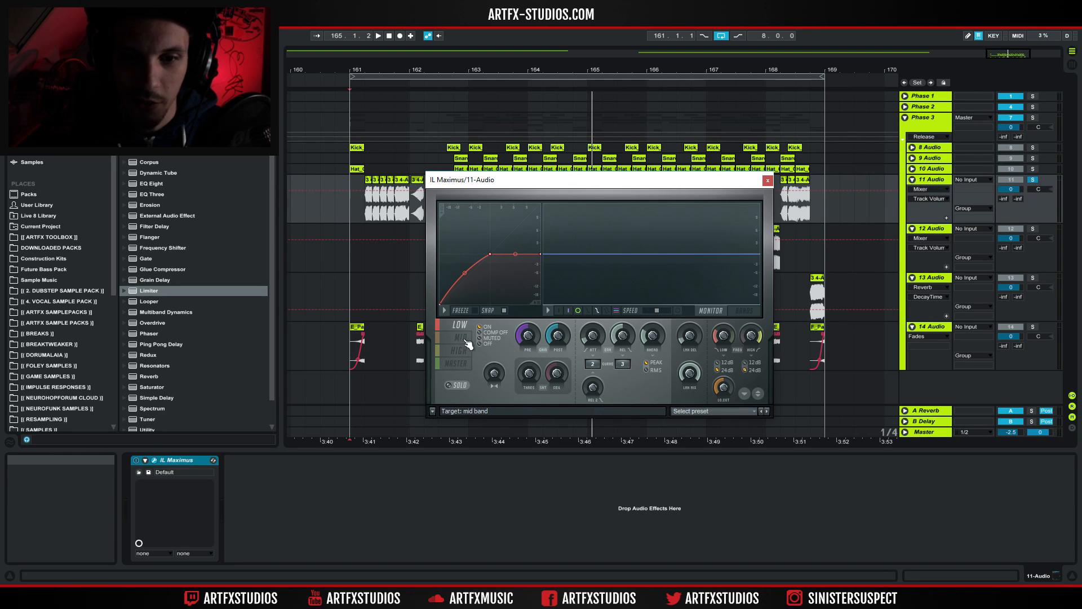
# Examine the master band's curve in IL Maximus on 11 Audio and close the plug-in window
pyautogui.click(460, 364)
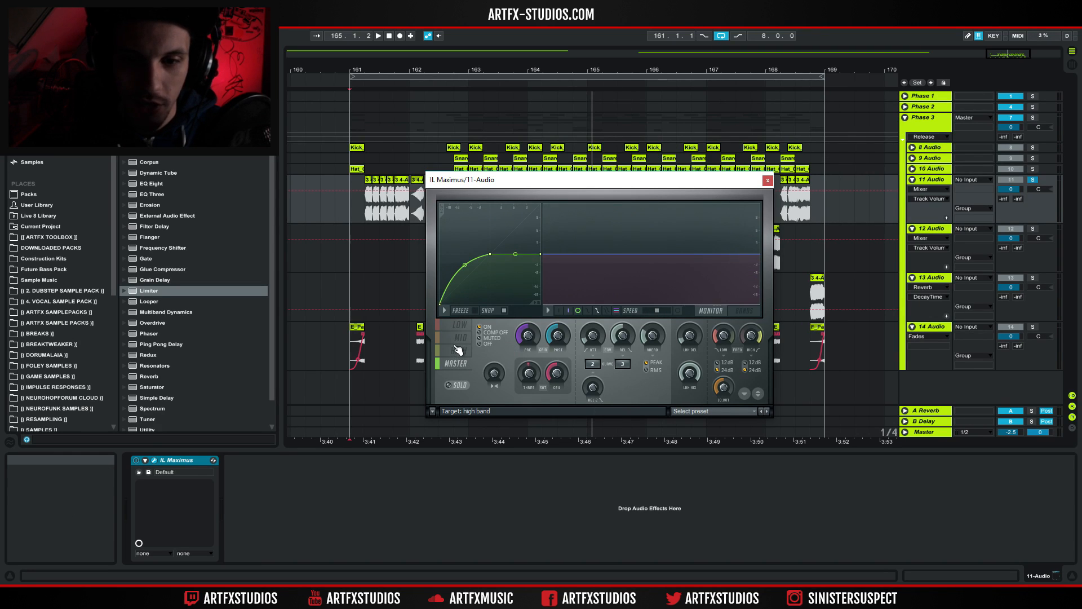
pyautogui.click(768, 179)
# Audition the clip between 162.1 and 162.2 on 11 Audio, and replay the track from bar 161
pyautogui.press('space')
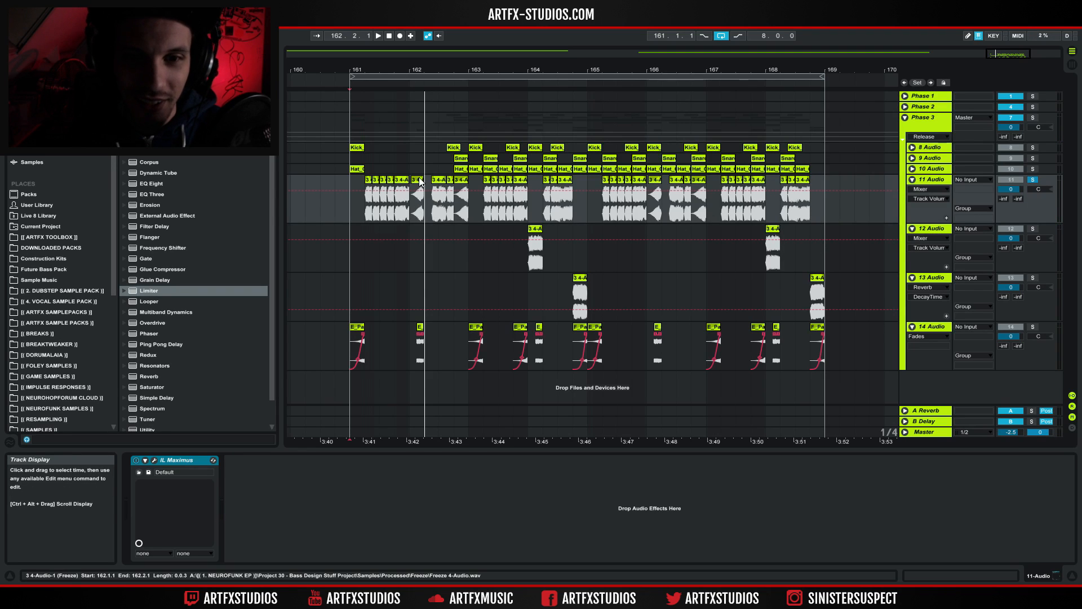
pyautogui.moveTo(410, 213); pyautogui.dragTo(425, 210)
pyautogui.press('space')
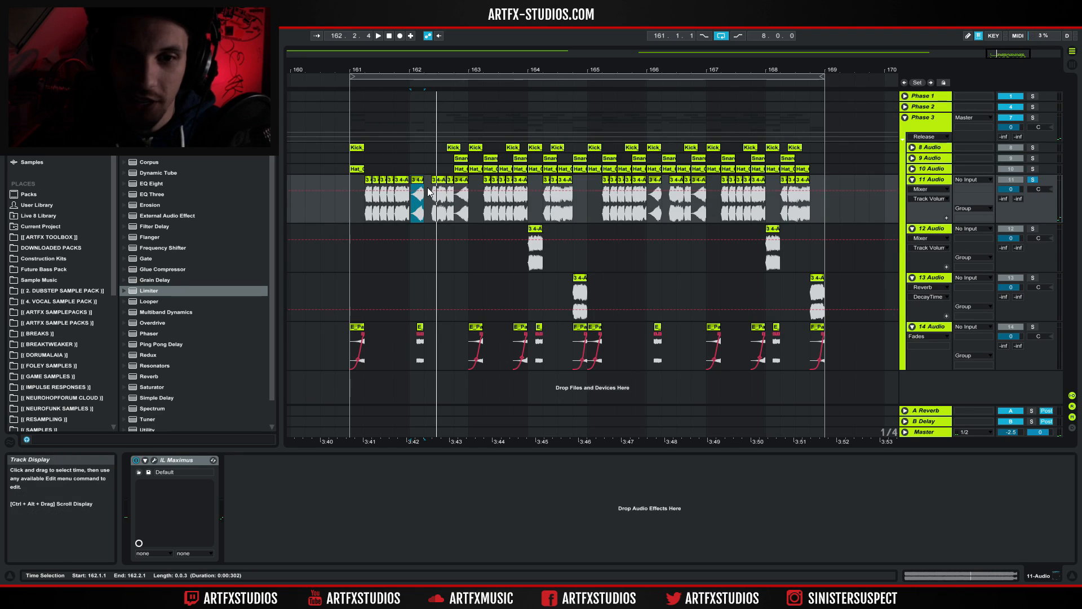
pyautogui.click(347, 207)
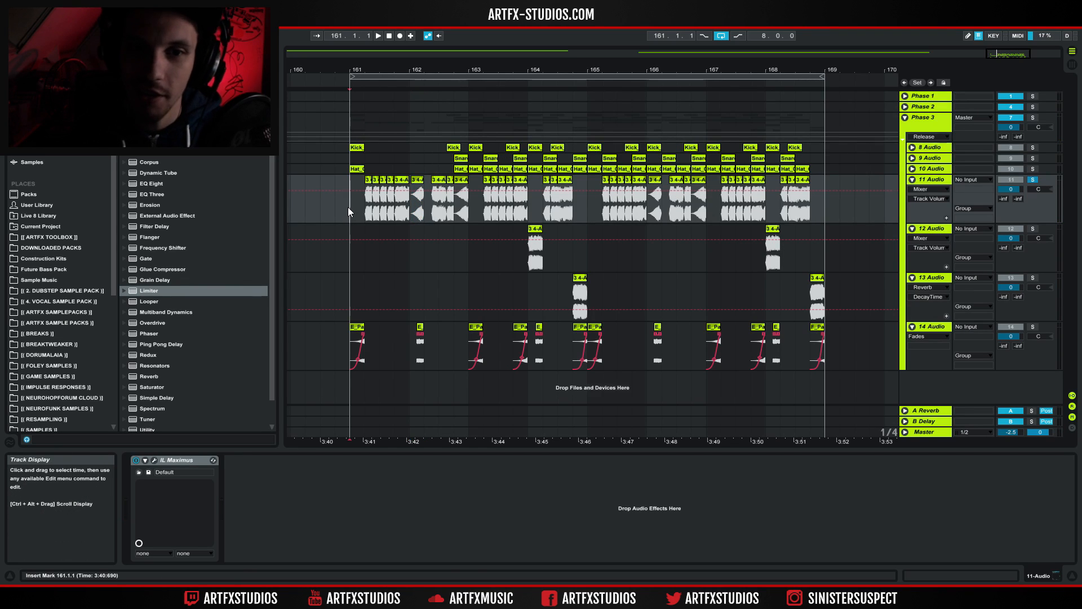
pyautogui.press('space')
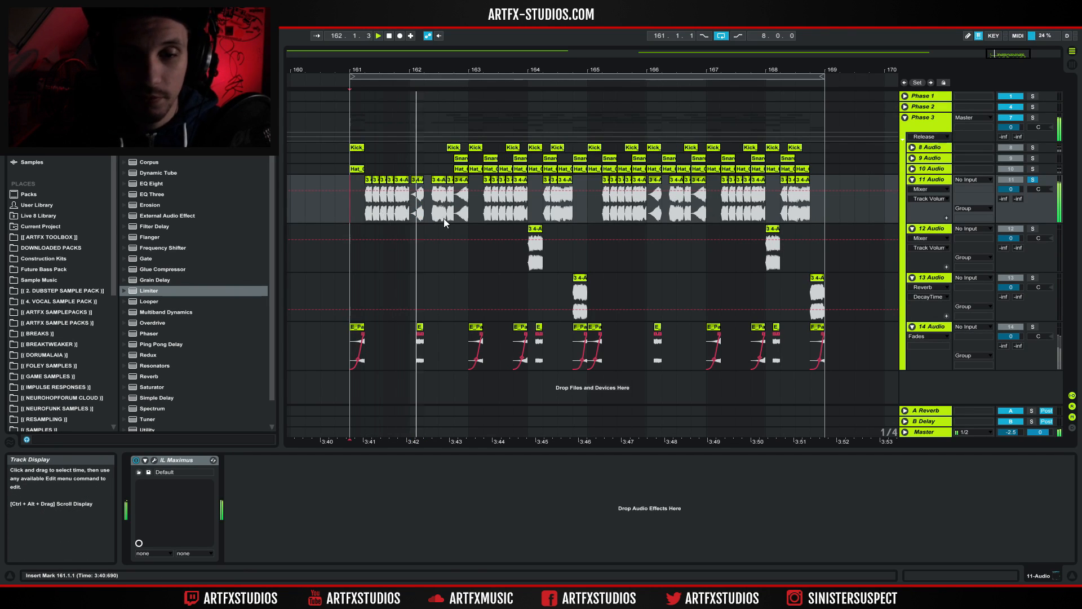
# Open IL Maximus on 12 Audio, examine its mid band curve and close the plug-in window
pyautogui.click(928, 234)
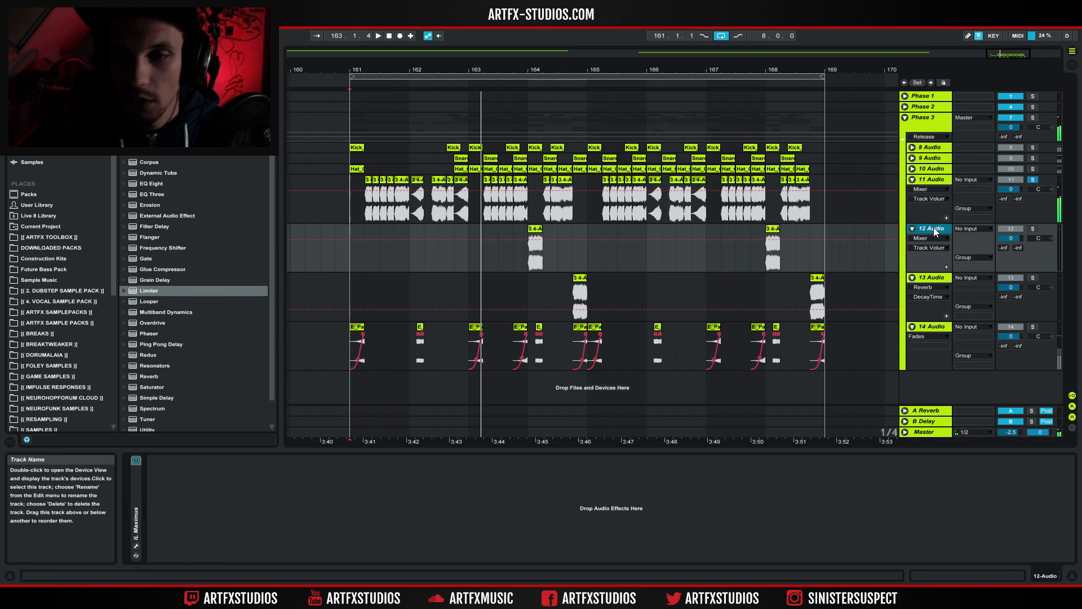
pyautogui.click(529, 259)
pyautogui.press('space')
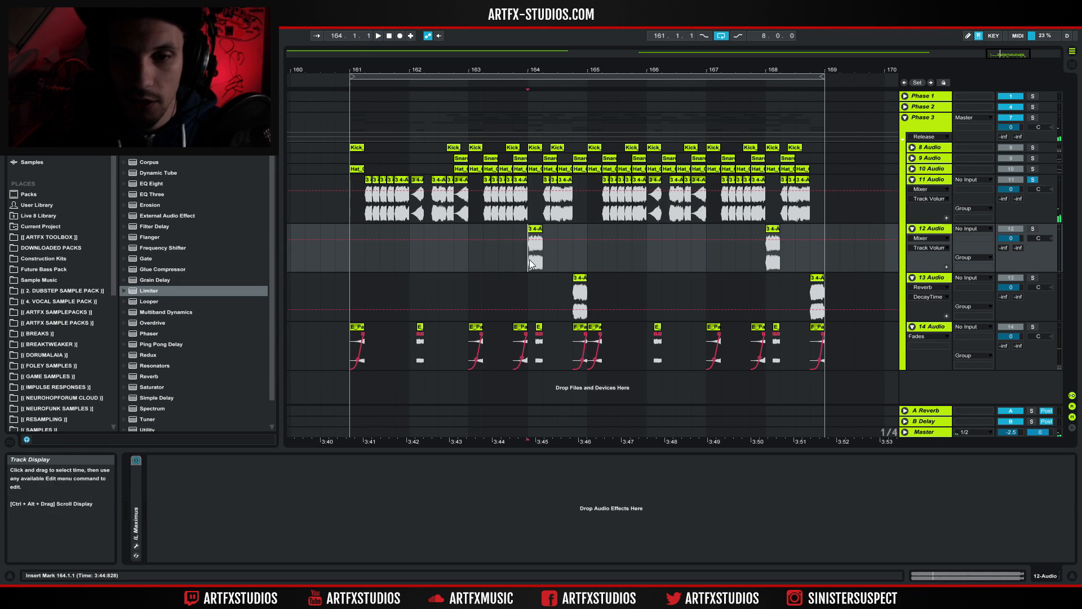
pyautogui.doubleClick(141, 482)
pyautogui.click(154, 460)
pyautogui.click(450, 491)
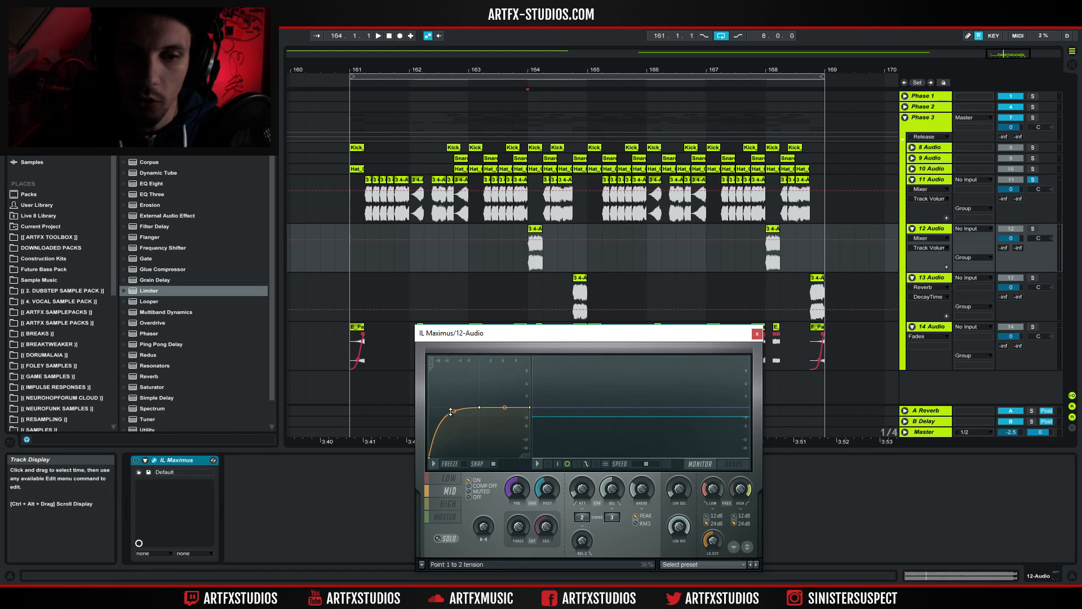
pyautogui.click(757, 334)
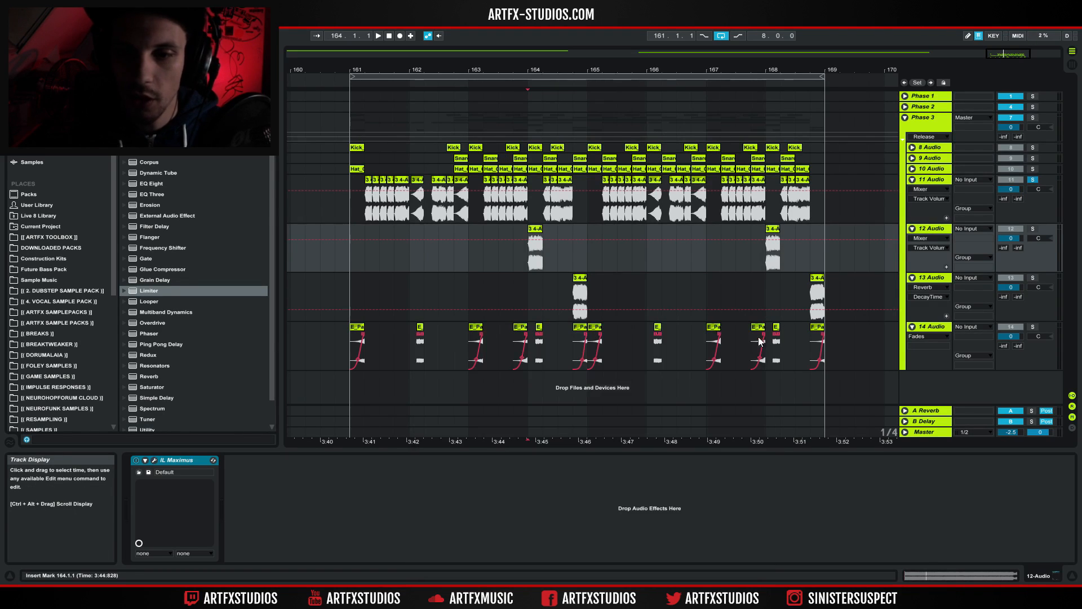
# Solo only 12 Audio and play its clip at bar 164
pyautogui.click(538, 229)
pyautogui.click(1032, 229)
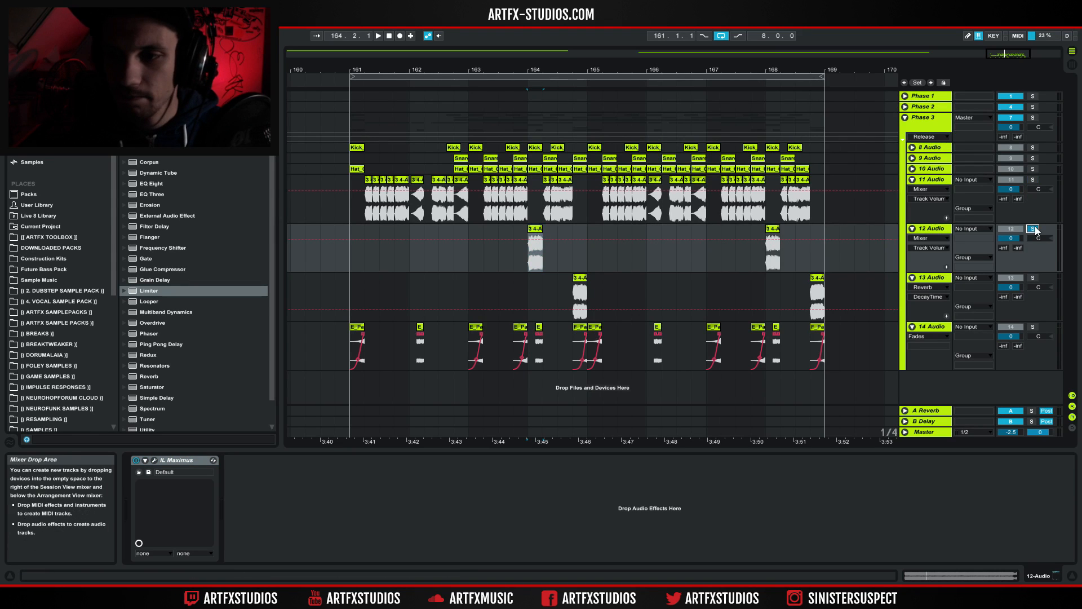
pyautogui.press('space')
# Move the bar 164 clip from 12 Audio up to 11 Audio, and solo 11 Audio to audition it repeatedly
pyautogui.click(532, 190)
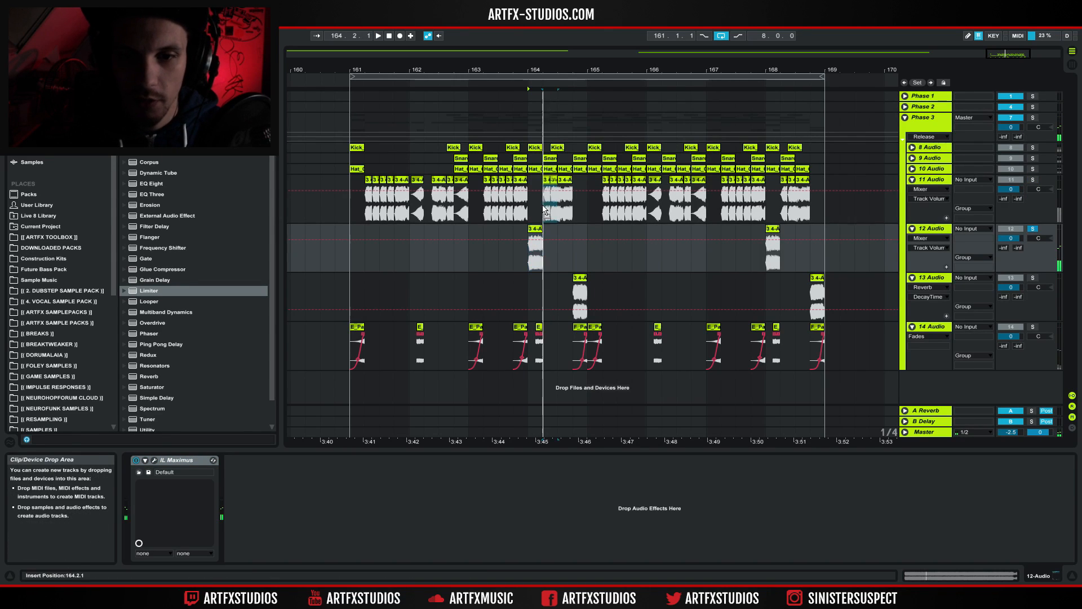
pyautogui.press('space')
pyautogui.click(1035, 179)
pyautogui.press('space')
pyautogui.press('space')
pyautogui.press('space')
pyautogui.press('space')
pyautogui.press('space')
pyautogui.press('space')
pyautogui.press('space')
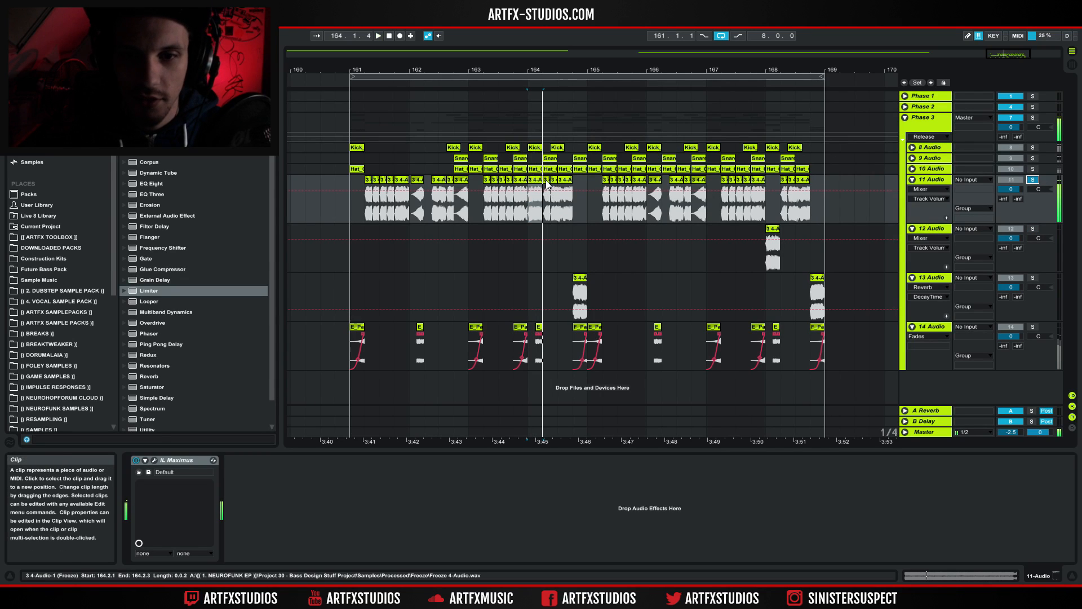
# Return the bar 164 clip to 12 Audio, and solo that track to audition the clip again
pyautogui.click(533, 224)
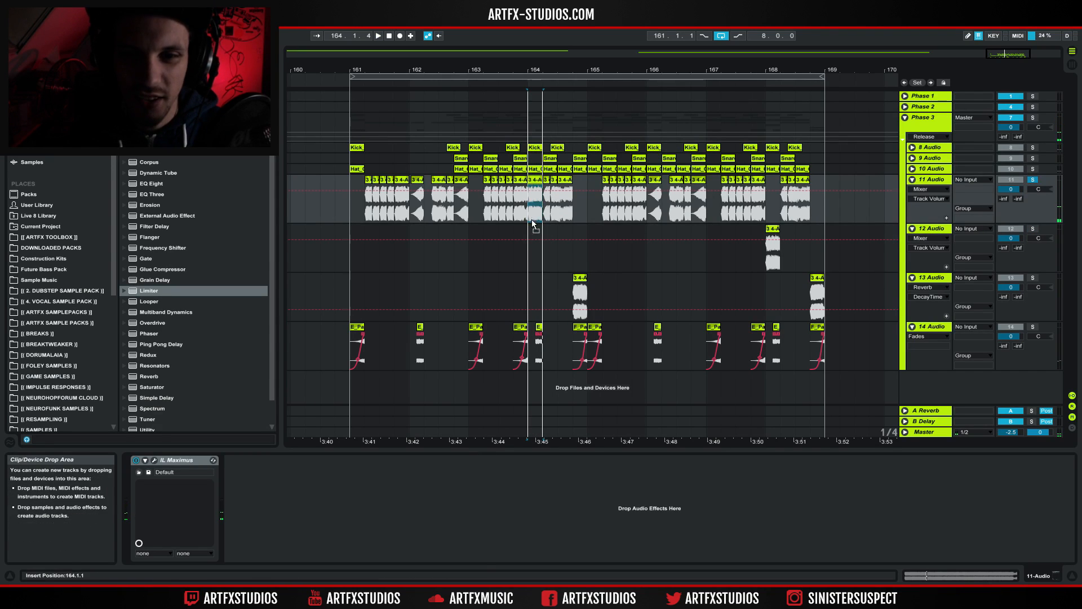
pyautogui.moveTo(531, 238); pyautogui.dragTo(531, 240)
pyautogui.click(1034, 229)
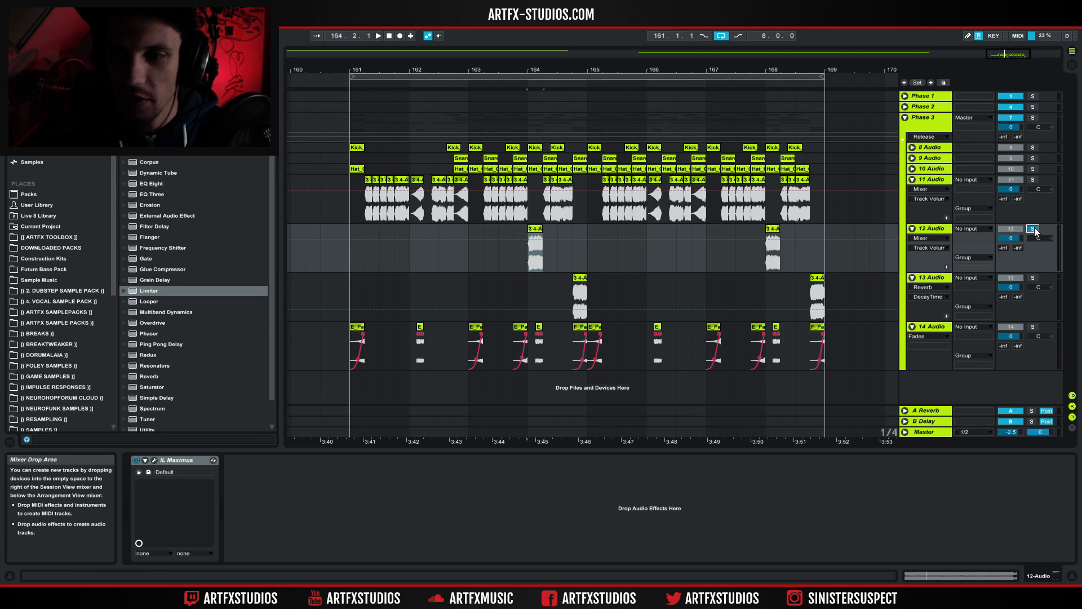
pyautogui.press('space')
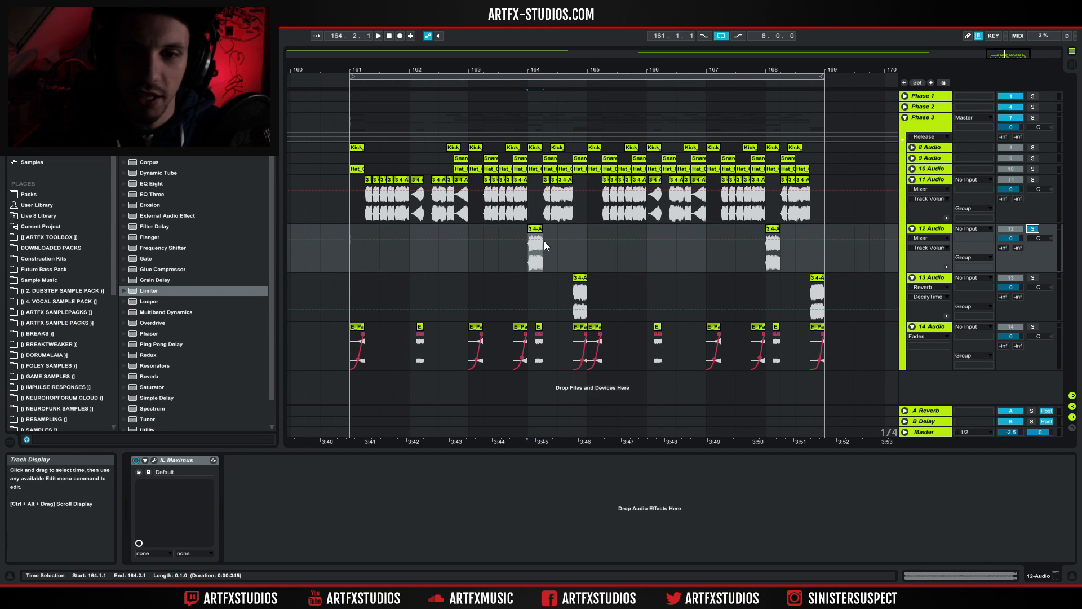
pyautogui.press('space')
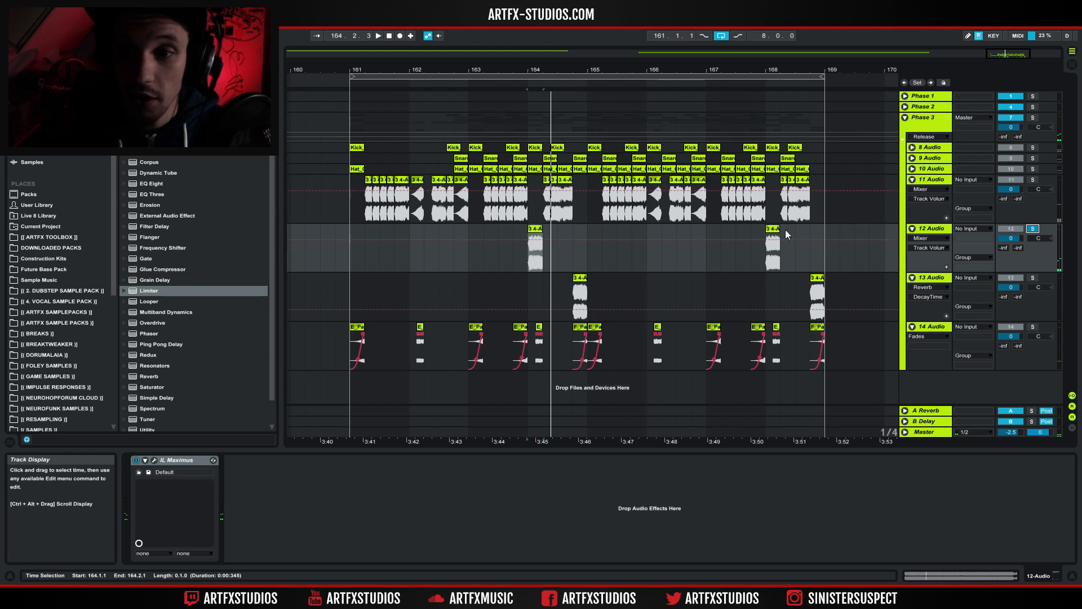
pyautogui.press('space')
# Move the second and fourth short bass clips of bar 161 from 11 Audio down to 12 Audio
pyautogui.click(386, 183)
pyautogui.click(377, 184)
pyautogui.moveTo(376, 184); pyautogui.dragTo(375, 233)
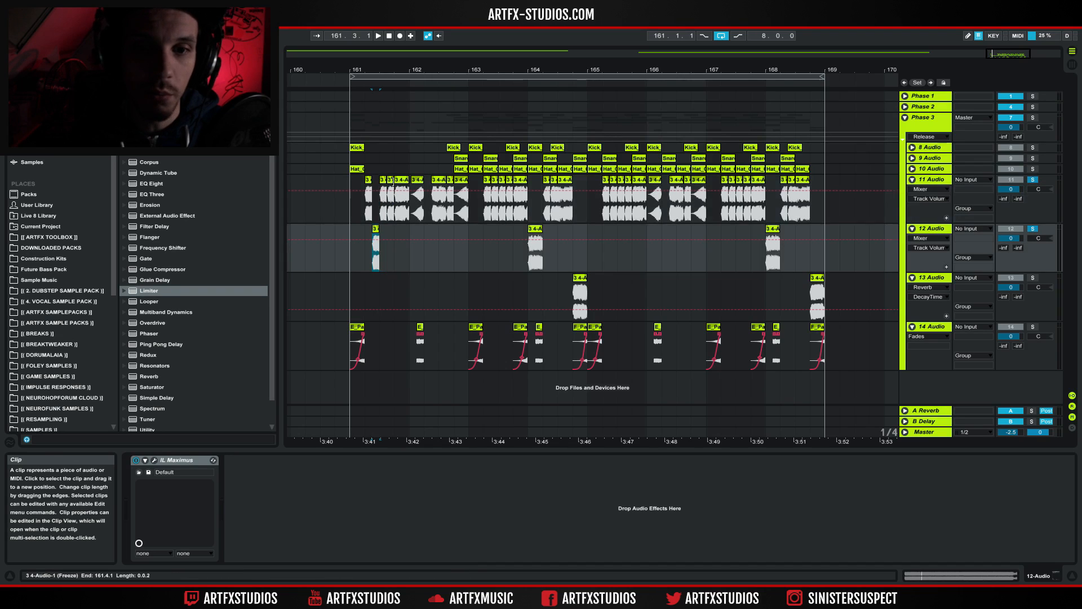
pyautogui.click(393, 210)
pyautogui.keyDown('shift'); pyautogui.click(394, 238); pyautogui.keyUp('shift')
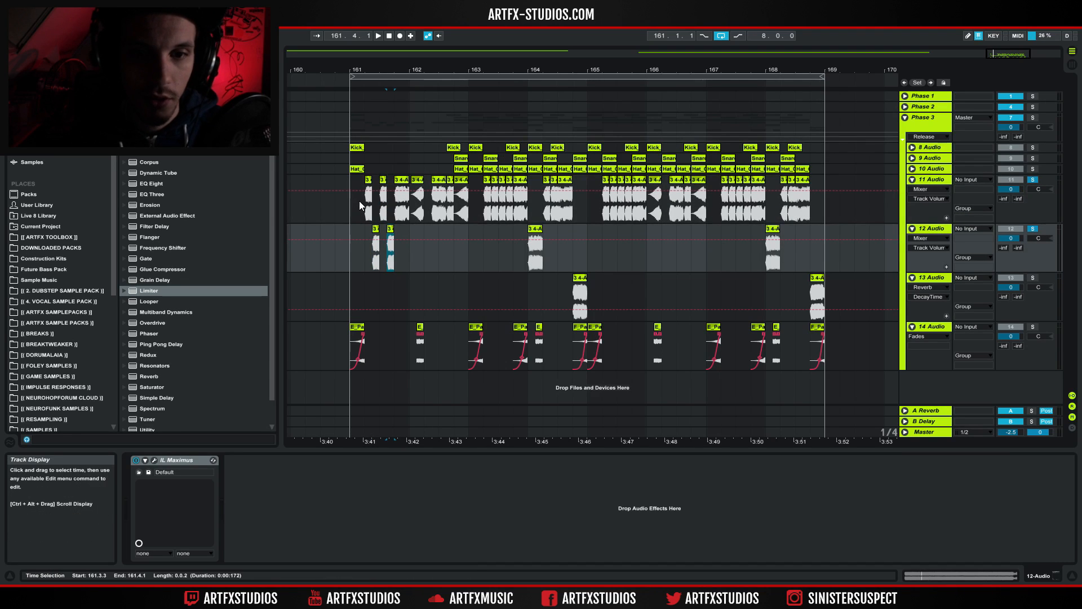
# Play the alternating clips from bar 161, and restore the two moved clips to 11 Audio
pyautogui.click(354, 204)
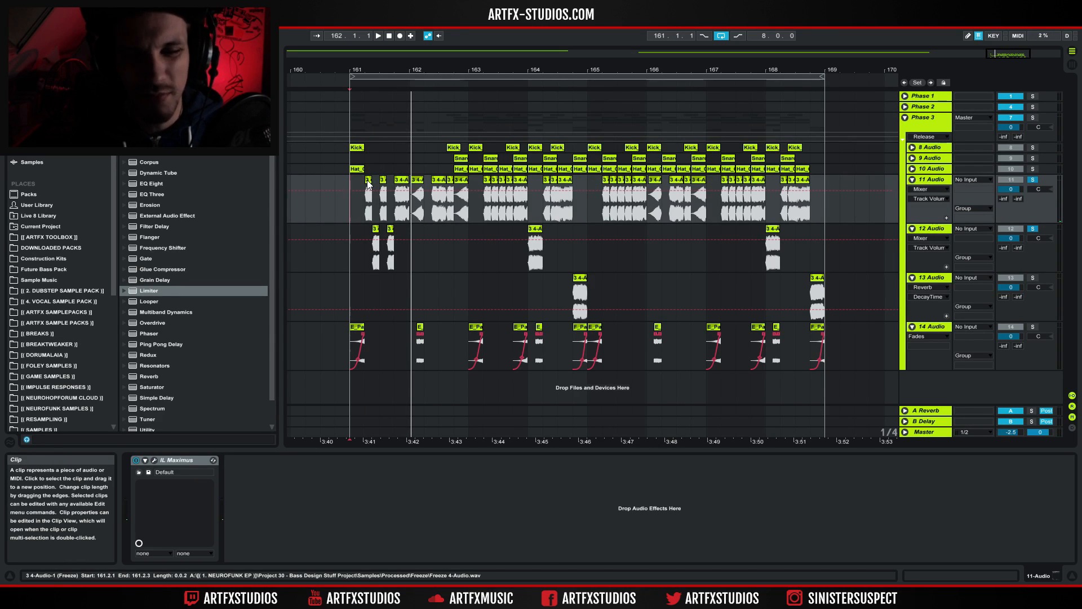
pyautogui.press('space')
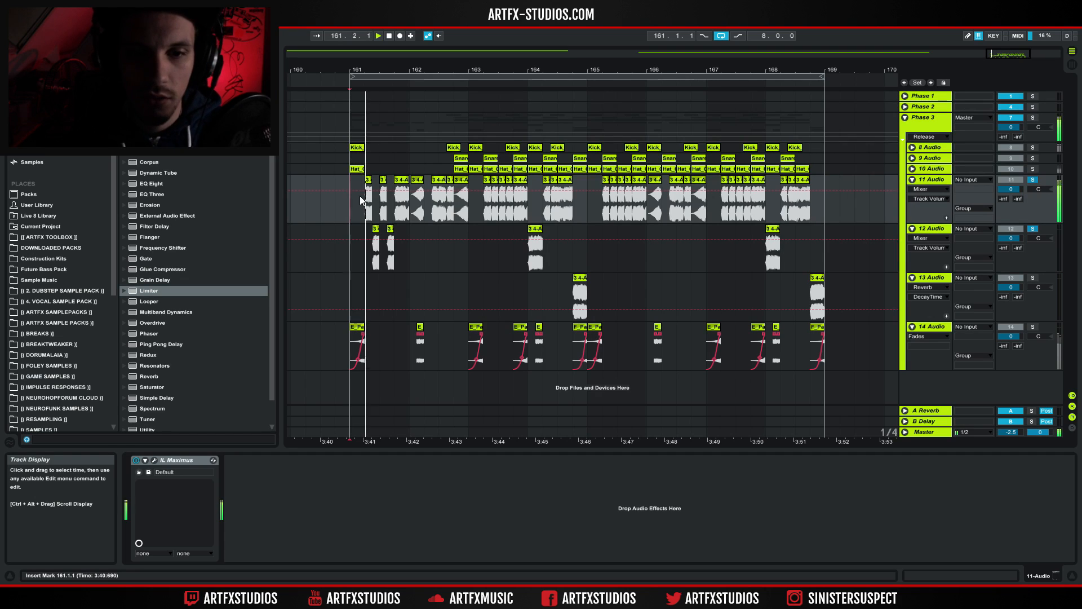
pyautogui.press('space')
pyautogui.click(376, 230)
pyautogui.moveTo(371, 217); pyautogui.dragTo(391, 211)
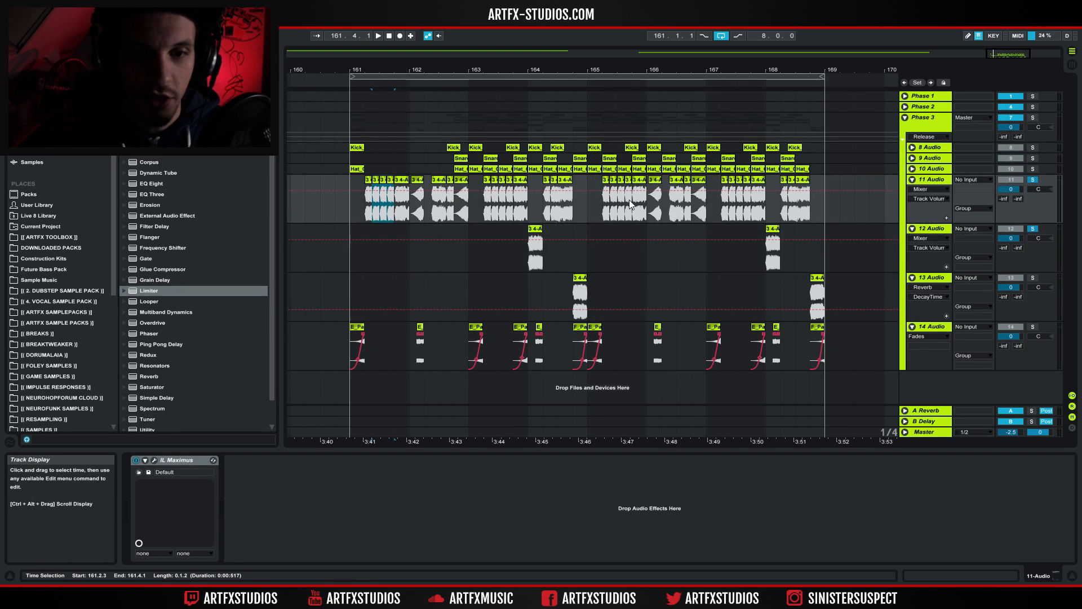
# Place the insert marker at bar 164 and play 11 and 12 Audio together from there
pyautogui.click(536, 227)
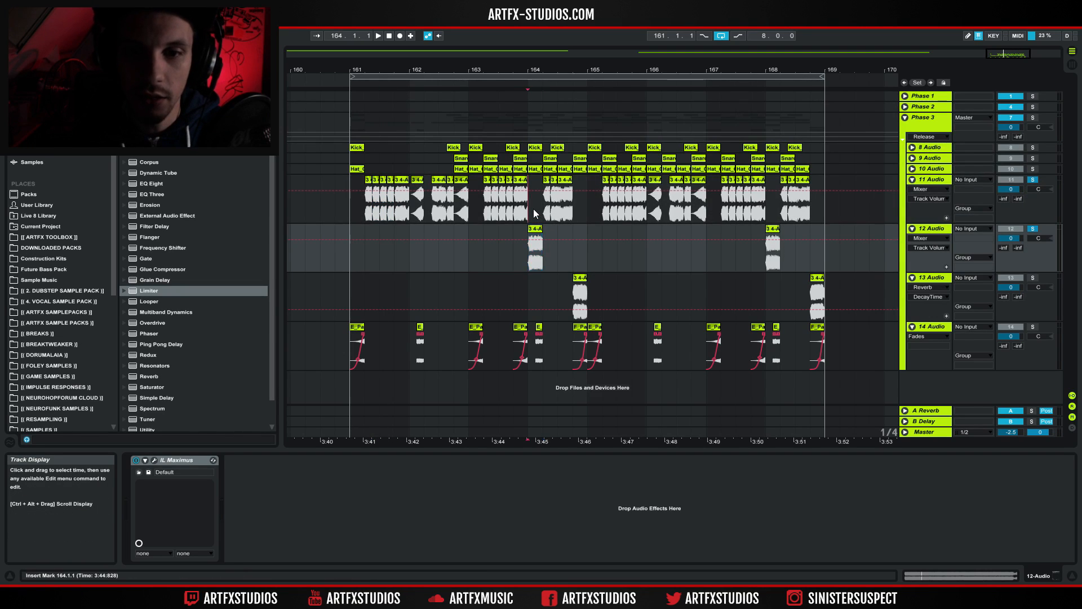
pyautogui.press('Up')
pyautogui.press('space')
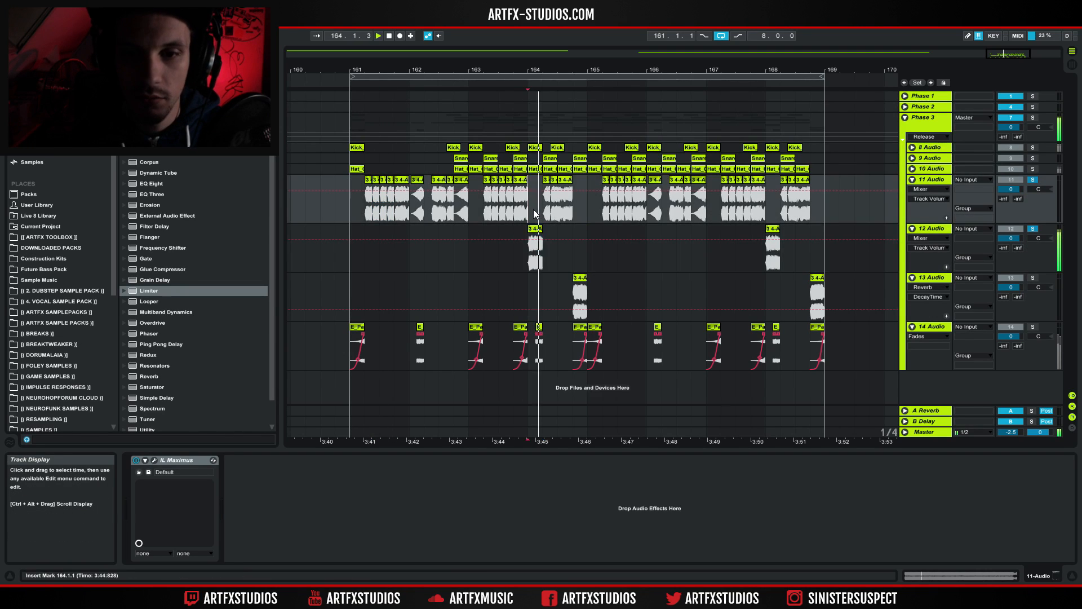
# Stop playback, select the clip at 164.4 on 13 Audio and solo only that track
pyautogui.click(579, 277)
pyautogui.press('space')
pyautogui.click(1033, 279)
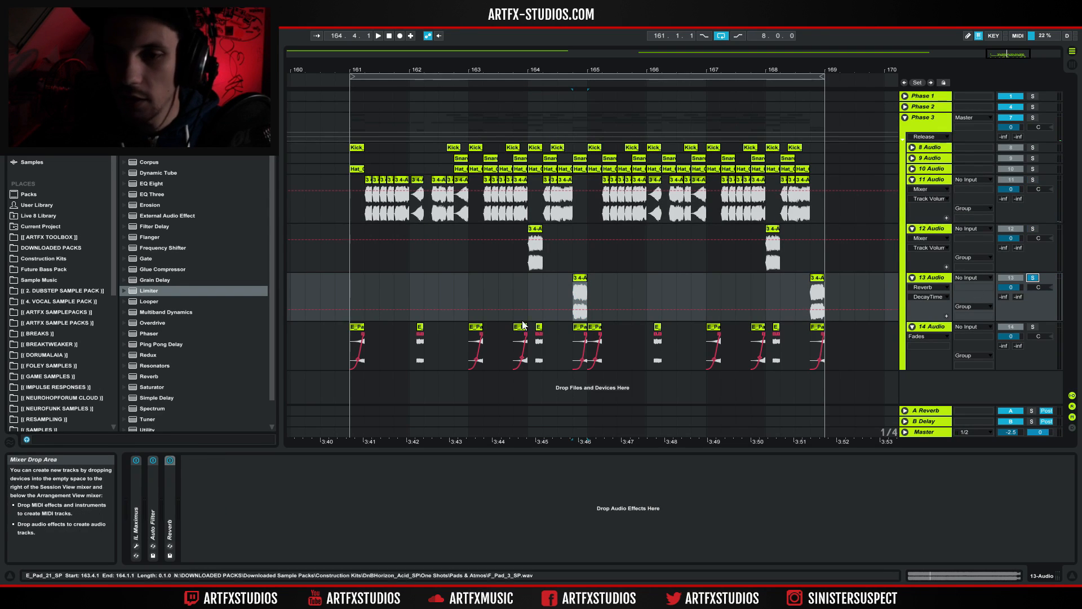
# Unfold IL Maximus, Auto Filter and Reverb on 13 Audio, and play the soloed track from 164.4
pyautogui.doubleClick(137, 492)
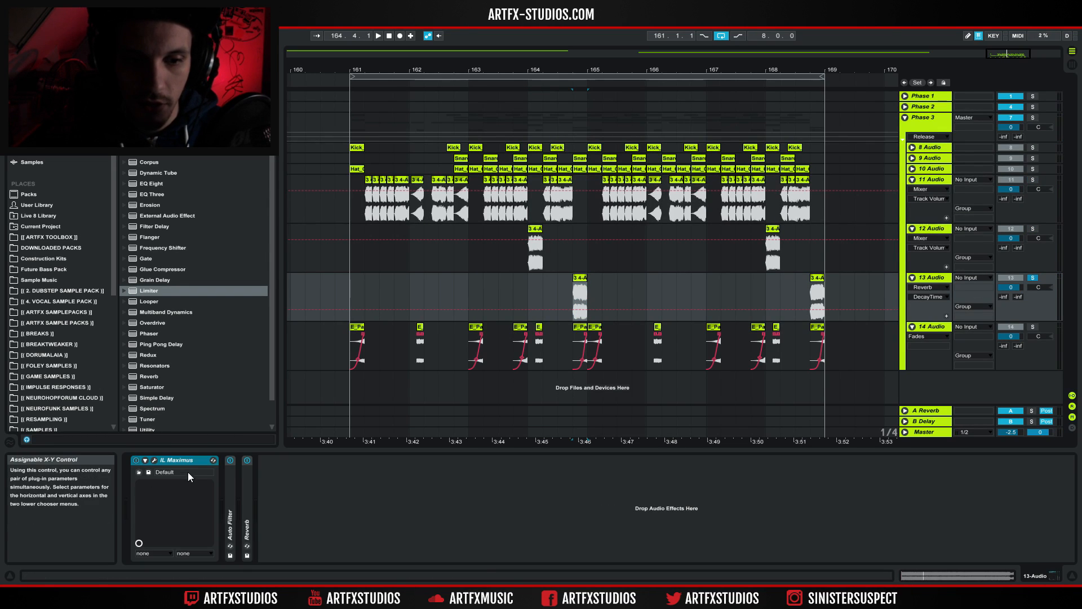
pyautogui.doubleClick(232, 498)
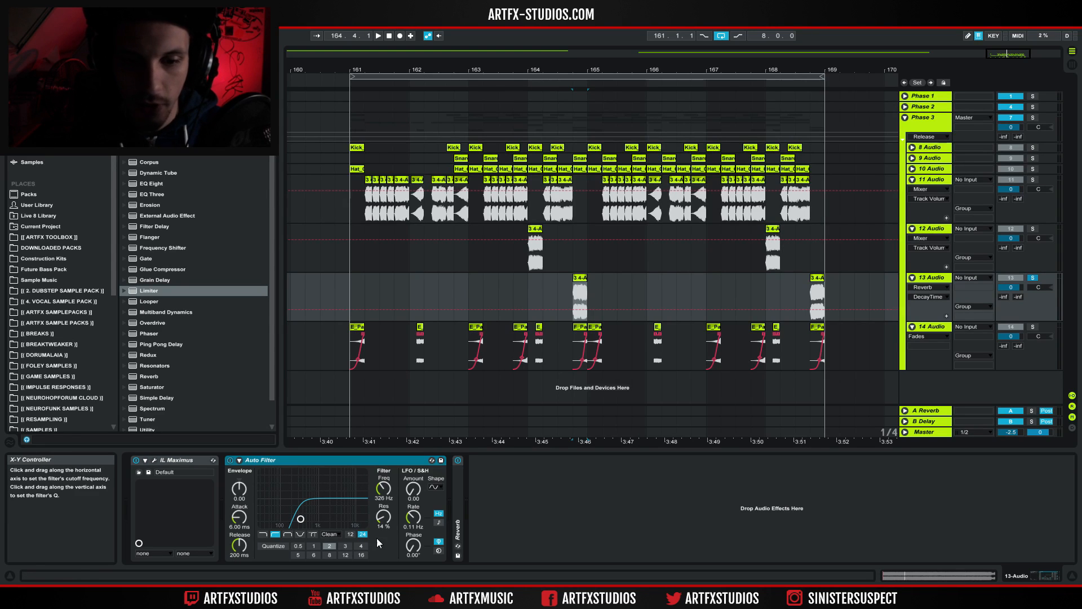
pyautogui.doubleClick(460, 486)
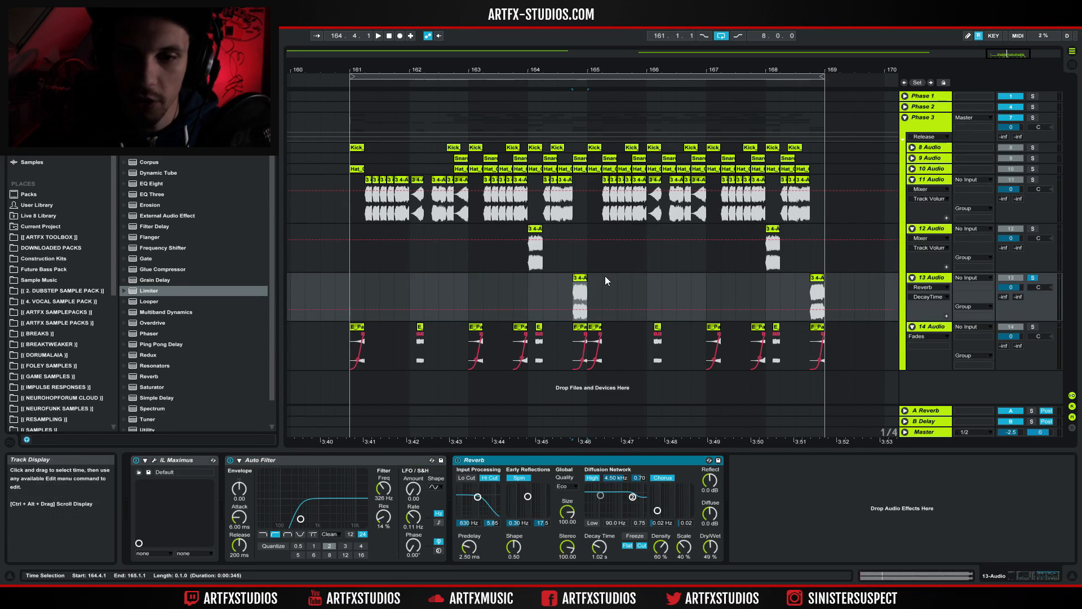
pyautogui.press('space')
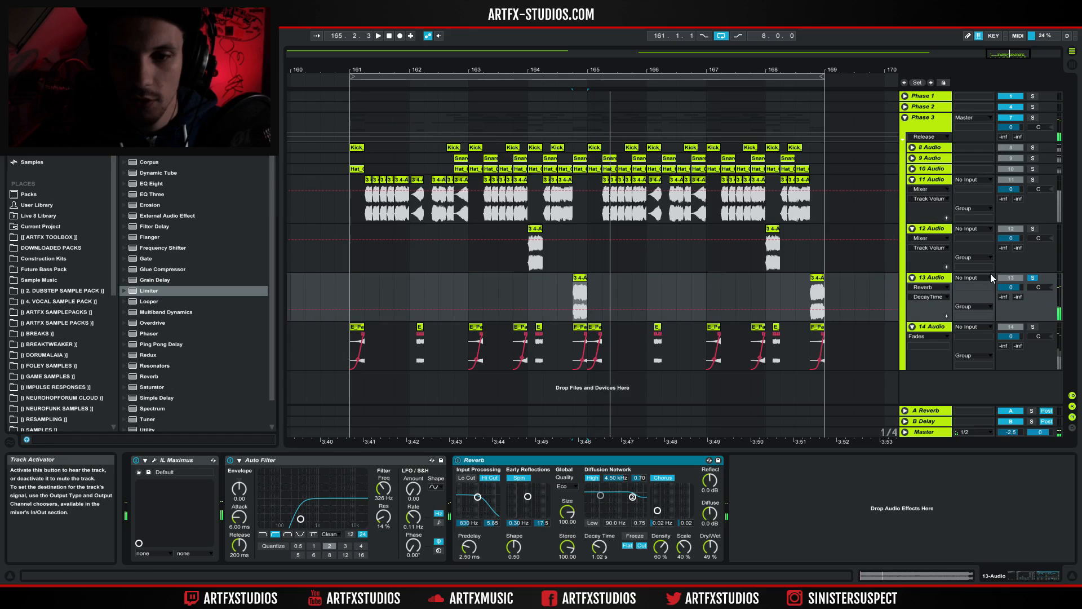
pyautogui.click(812, 290)
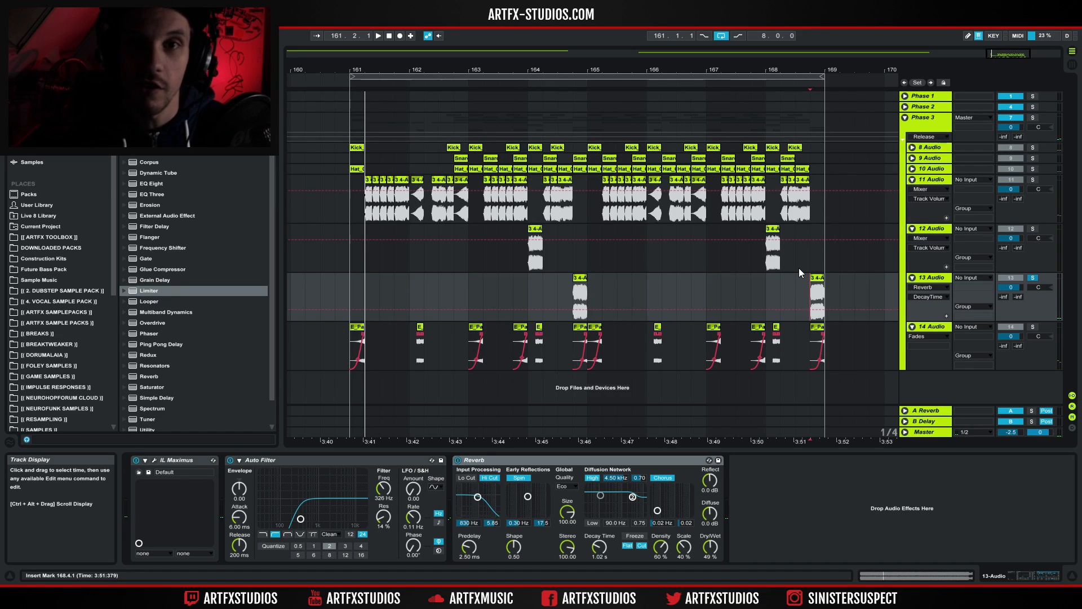
# Add 11 Audio and 12 Audio to the soloed 13 Audio and play from bar 161
pyautogui.keyDown('ctrl'); pyautogui.click(1032, 180); pyautogui.keyUp('ctrl')
pyautogui.keyDown('ctrl'); pyautogui.click(1033, 229); pyautogui.keyUp('ctrl')
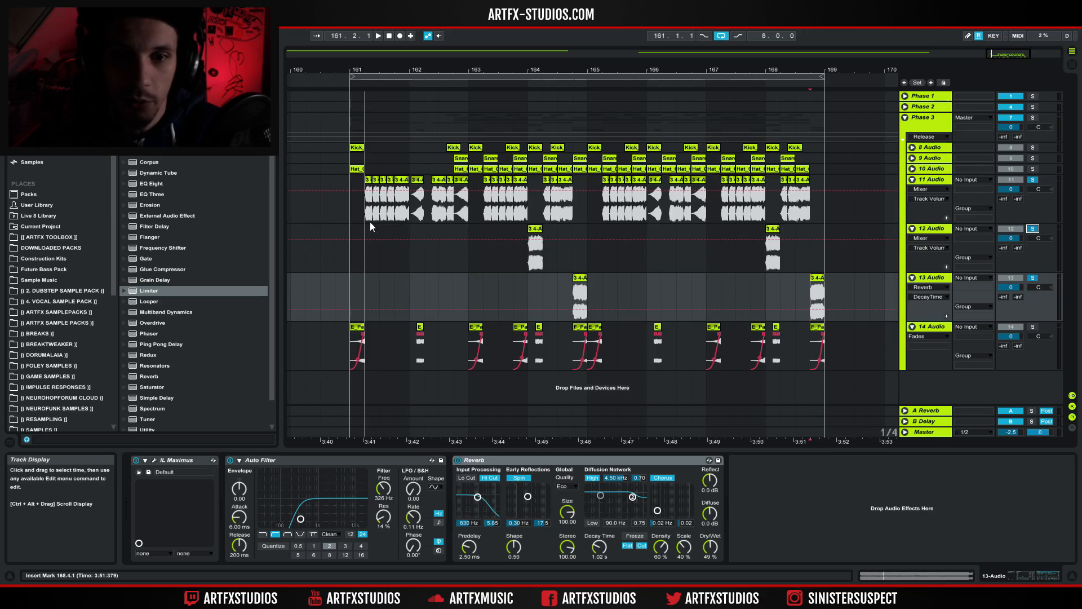
pyautogui.click(352, 204)
pyautogui.press('space')
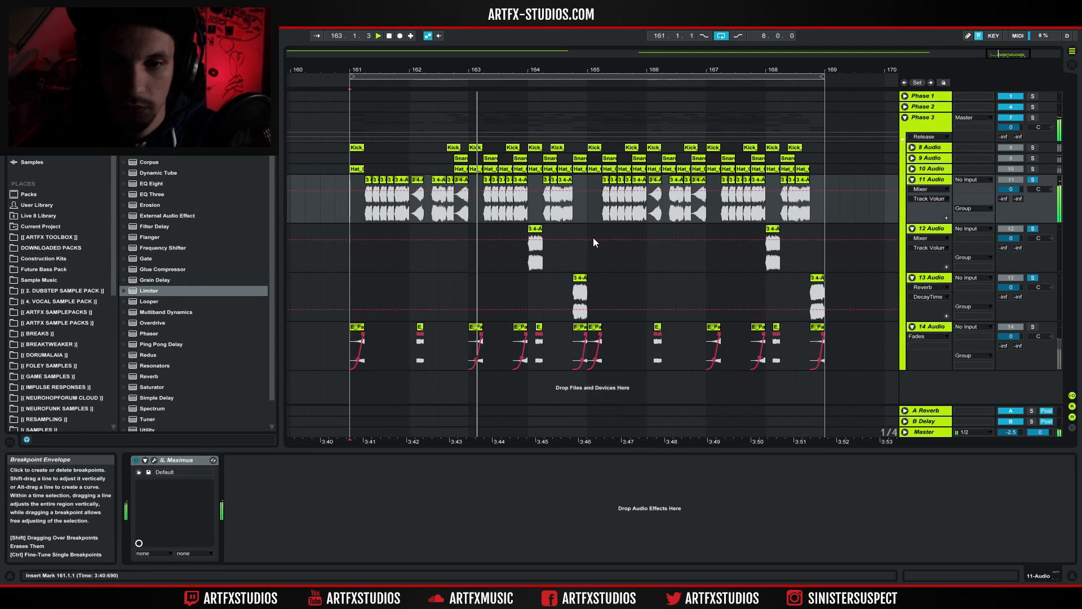
# Add 14 Audio to the soloed bass tracks and play them together from bar 161
pyautogui.keyDown('ctrl'); pyautogui.click(1033, 327); pyautogui.keyUp('ctrl')
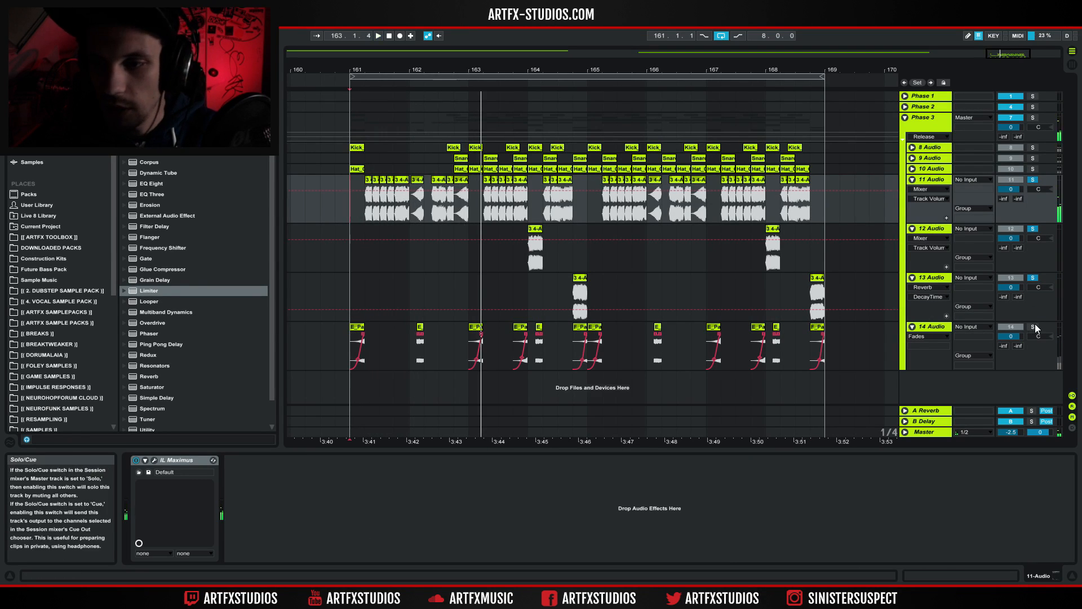
pyautogui.press('space')
pyautogui.click(350, 337)
pyautogui.press('space')
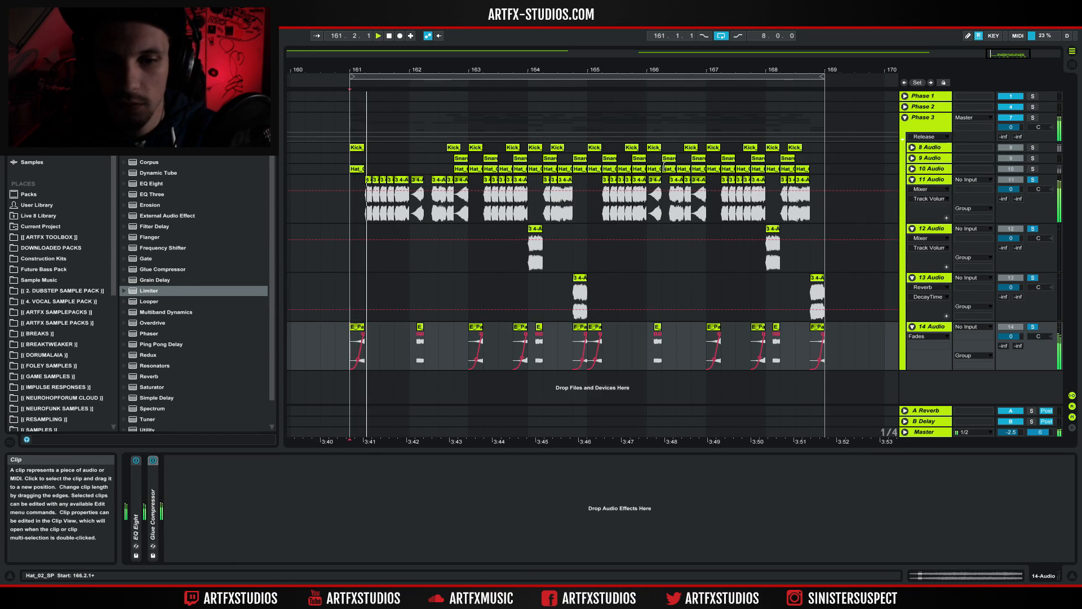
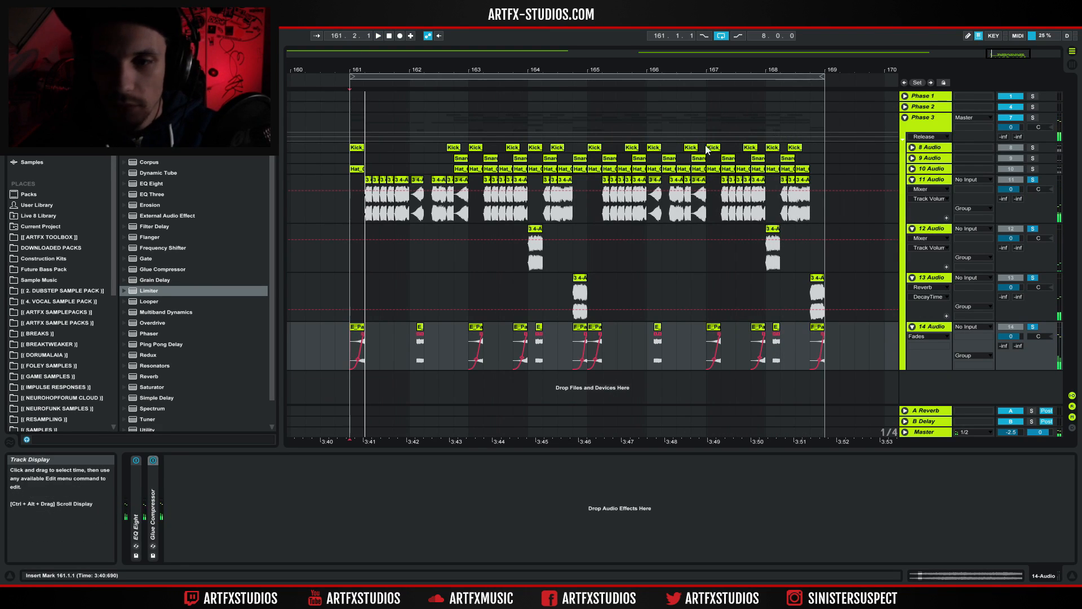
# Copy the drum clips on 8, 9 and 10 Audio from bars 161–169 to bar 173, and move the loop there
pyautogui.moveTo(347, 146); pyautogui.dragTo(824, 170)
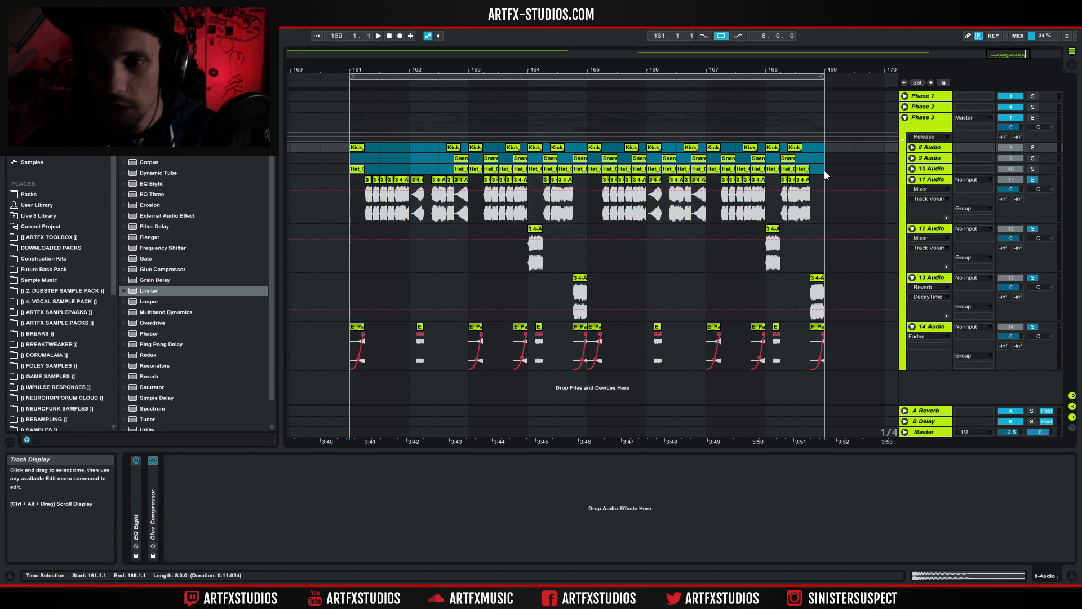
pyautogui.moveTo(400, 72); pyautogui.dragTo(624, 25)
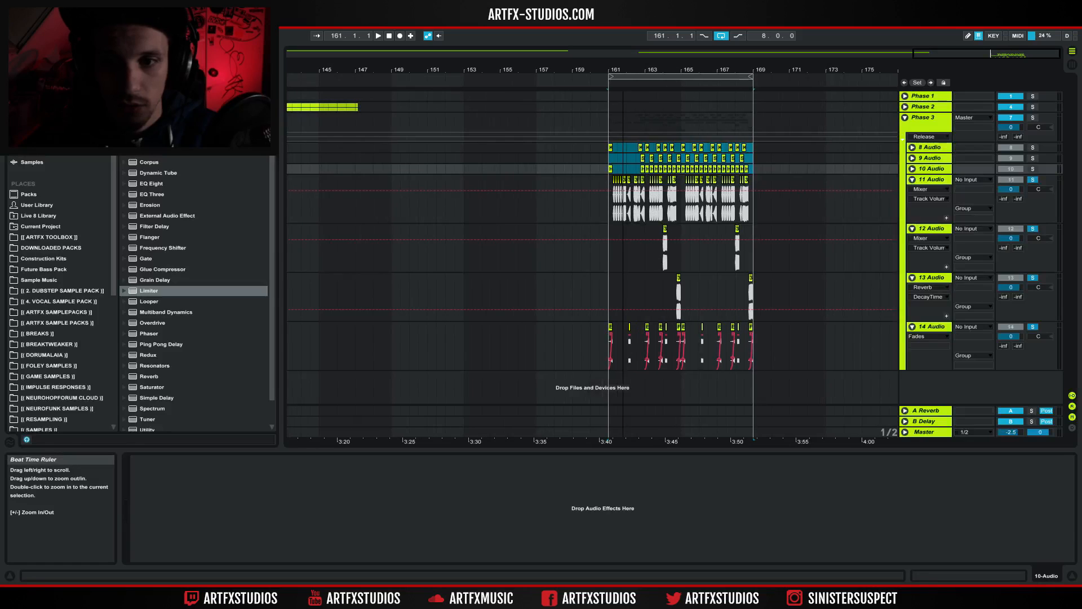
pyautogui.moveTo(625, 163); pyautogui.dragTo(828, 149)
pyautogui.click(678, 74)
pyautogui.moveTo(678, 73); pyautogui.dragTo(894, 74)
# Copy the 14 Audio clips from bars 161–169 to bar 173
pyautogui.moveTo(716, 342); pyautogui.dragTo(576, 349)
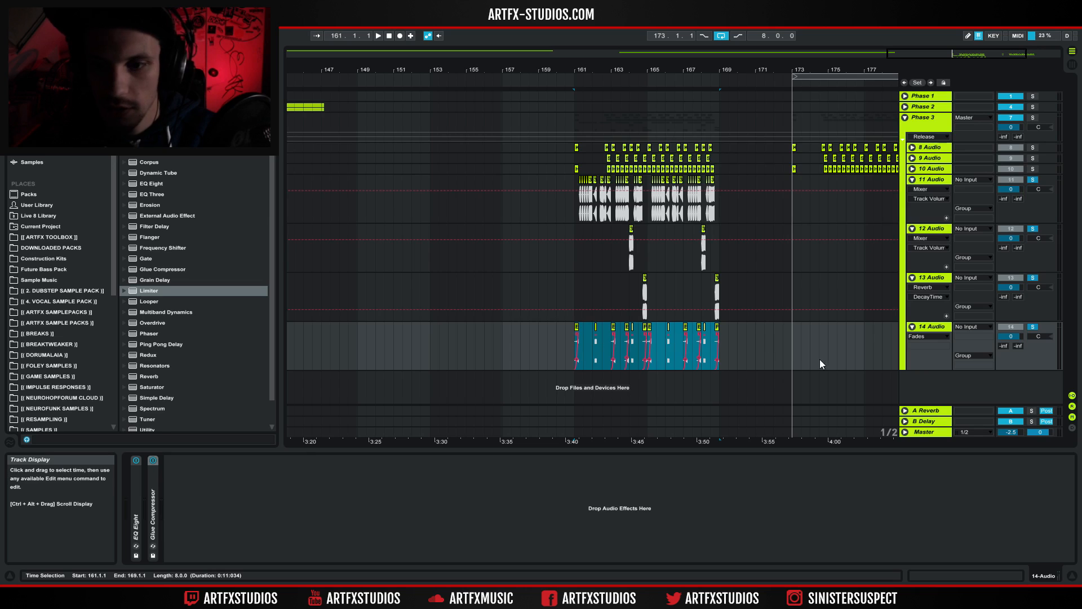
pyautogui.click(791, 343)
pyautogui.hotkey('ctrl', 'v')
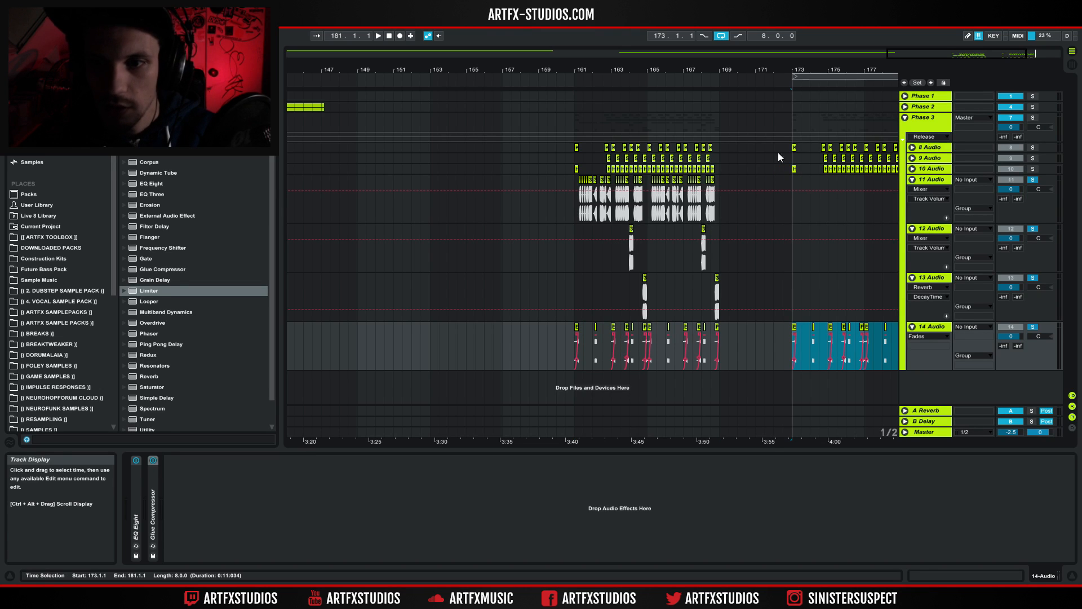
# Turn off solo on the bass tracks and play the copied section from bar 173
pyautogui.click(780, 149)
pyautogui.press('space')
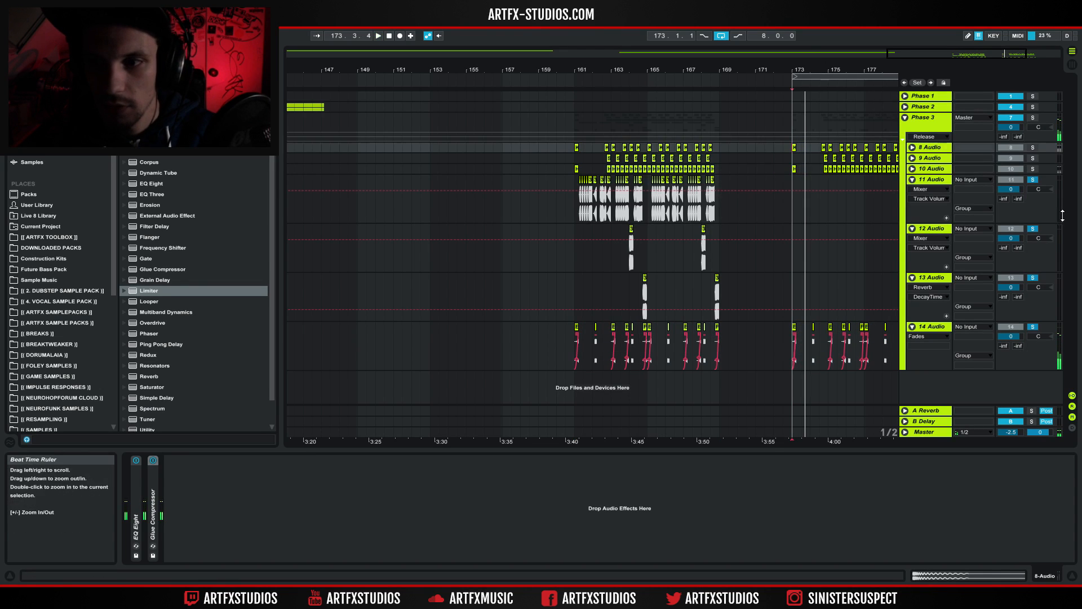
pyautogui.click(1034, 180)
pyautogui.moveTo(818, 70); pyautogui.dragTo(671, 75)
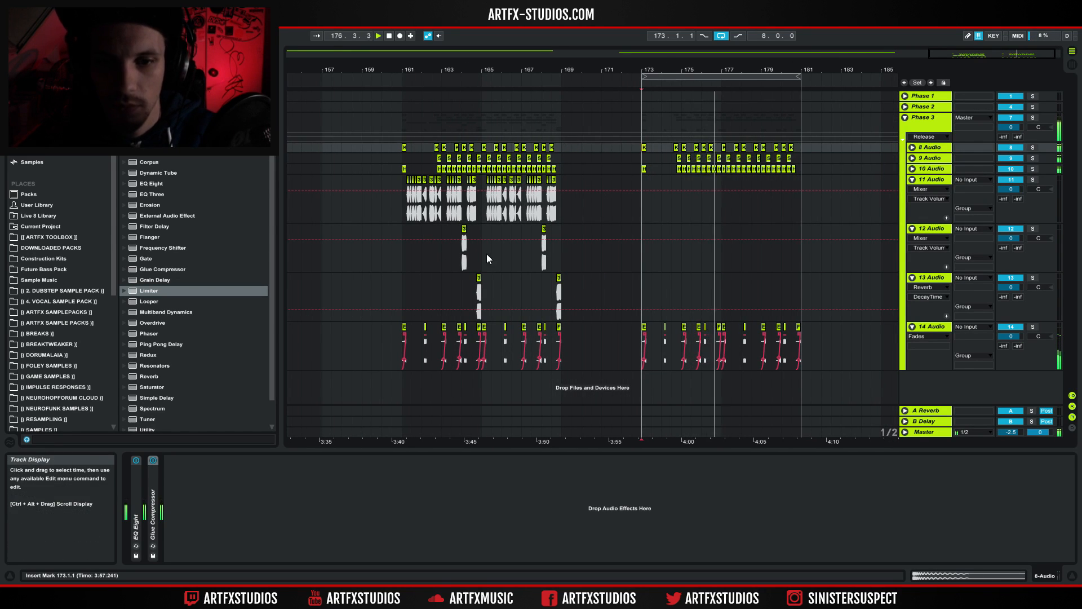
# Copy a bass clip from near bar 162 on 11 Audio to 173.2.1, trim it to end at 173.2.3, and open its sample
pyautogui.click(425, 180)
pyautogui.moveTo(424, 181); pyautogui.dragTo(652, 207)
pyautogui.moveTo(651, 61); pyautogui.dragTo(431, 113)
pyautogui.moveTo(453, 180); pyautogui.dragTo(422, 180)
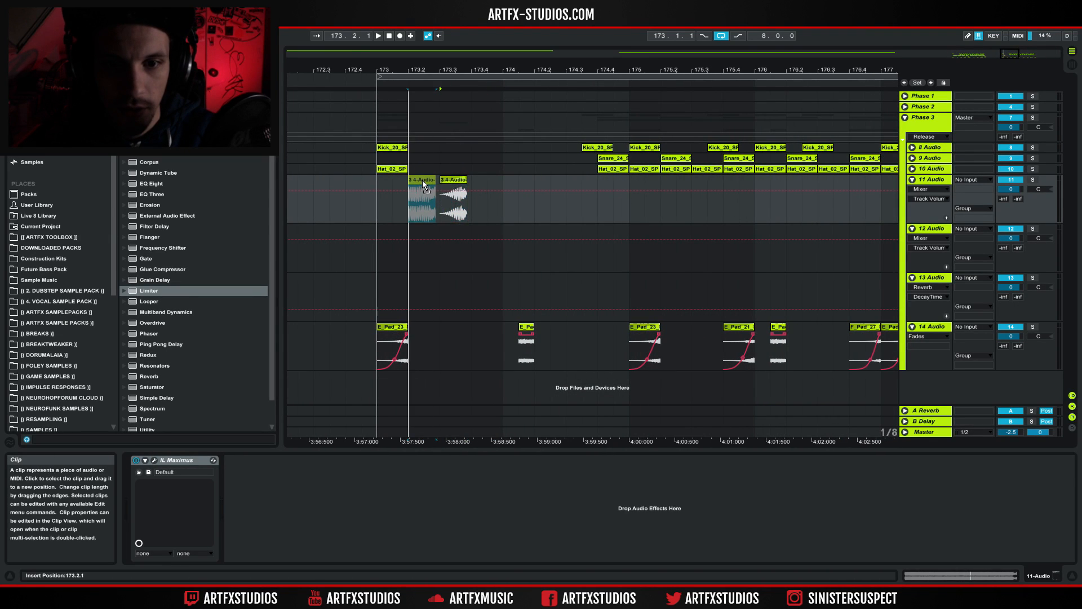
pyautogui.click(436, 180)
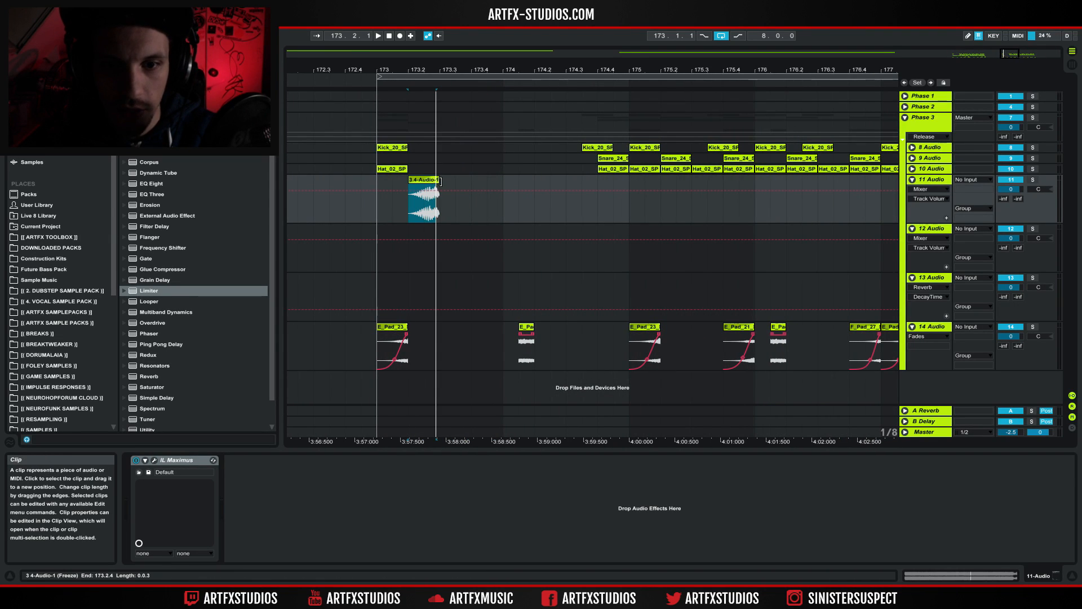
pyautogui.doubleClick(417, 180)
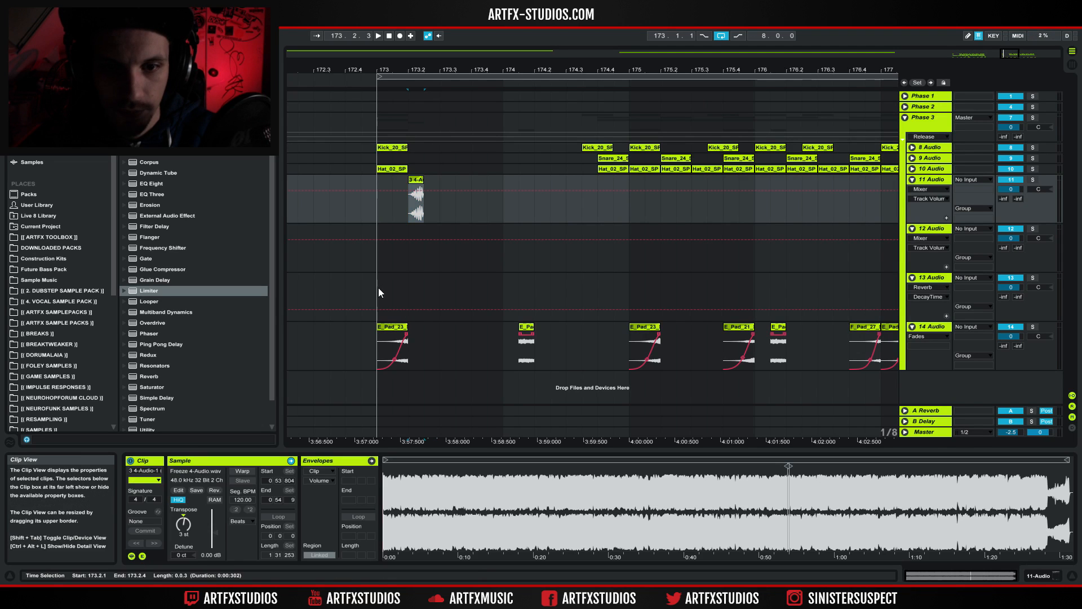
# Shift the trimmed clip's sample start to 0:53:125 and display the Fades on 11 Audio
pyautogui.moveTo(807, 484); pyautogui.dragTo(922, 487)
pyautogui.moveTo(671, 468); pyautogui.dragTo(518, 494)
pyautogui.click(916, 190)
pyautogui.click(920, 202)
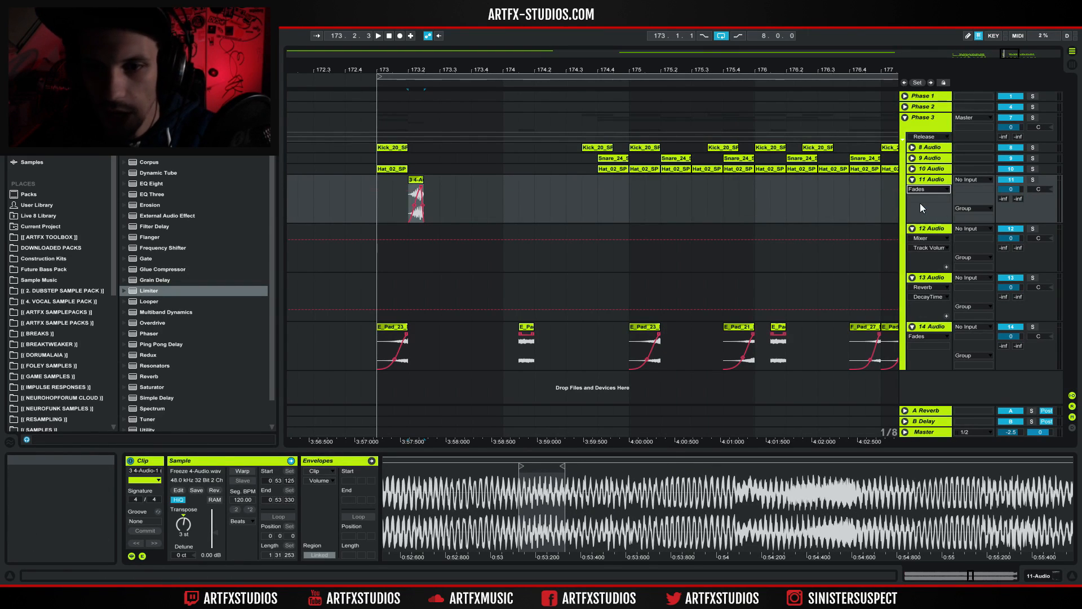
# Shorten the clip's fade, audition it and shift its sample start to 0:52:8
pyautogui.click(417, 188)
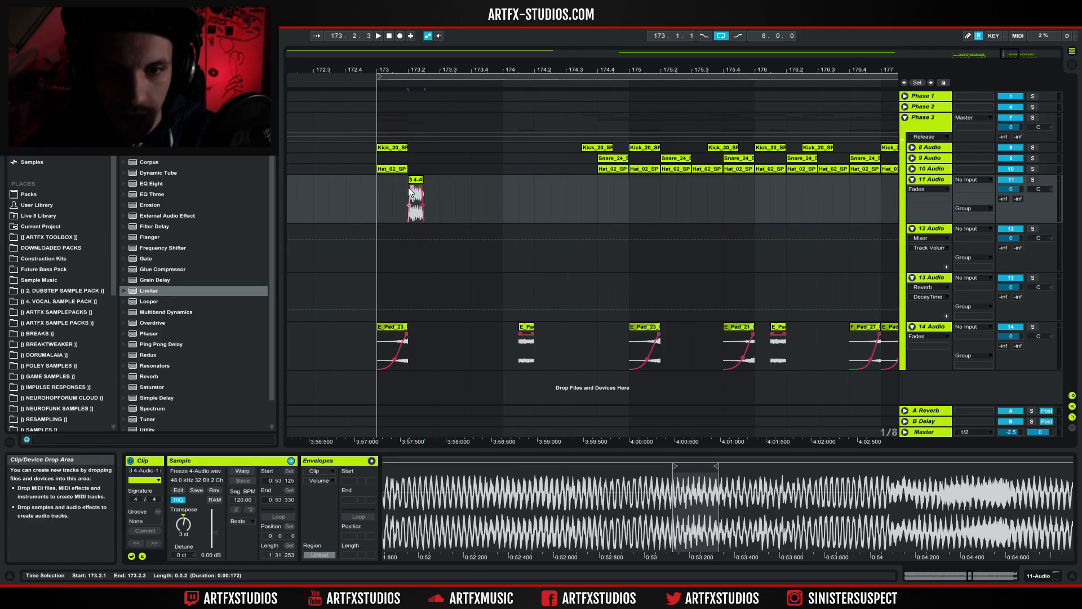
pyautogui.click(415, 184)
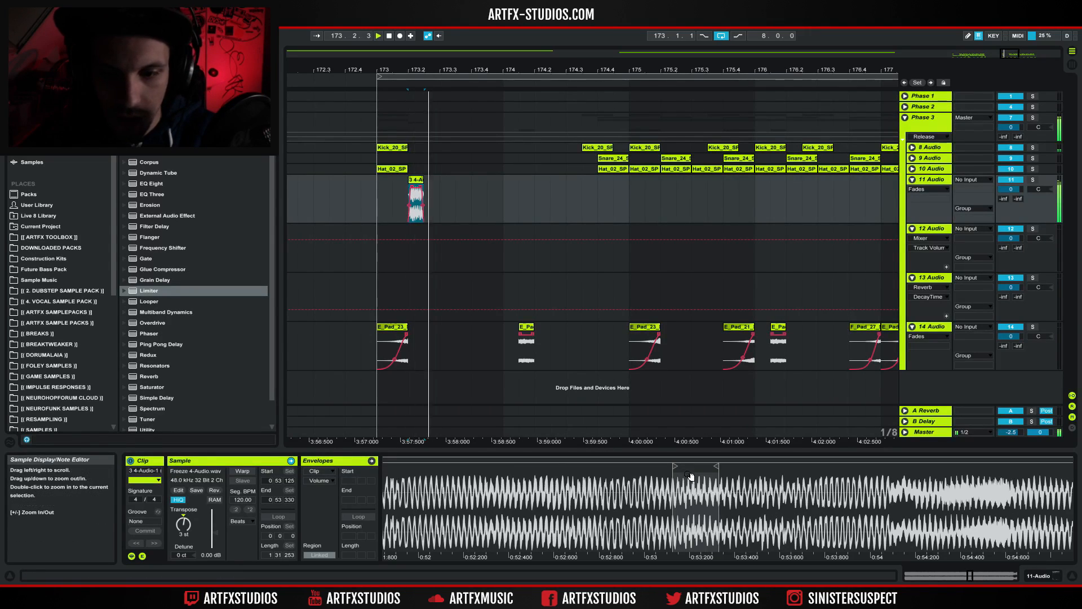
pyautogui.moveTo(675, 467)
pyautogui.mouseDown()
pyautogui.moveTo(546, 489)
pyautogui.moveTo(570, 493)
pyautogui.moveTo(417, 481)
pyautogui.mouseUp()
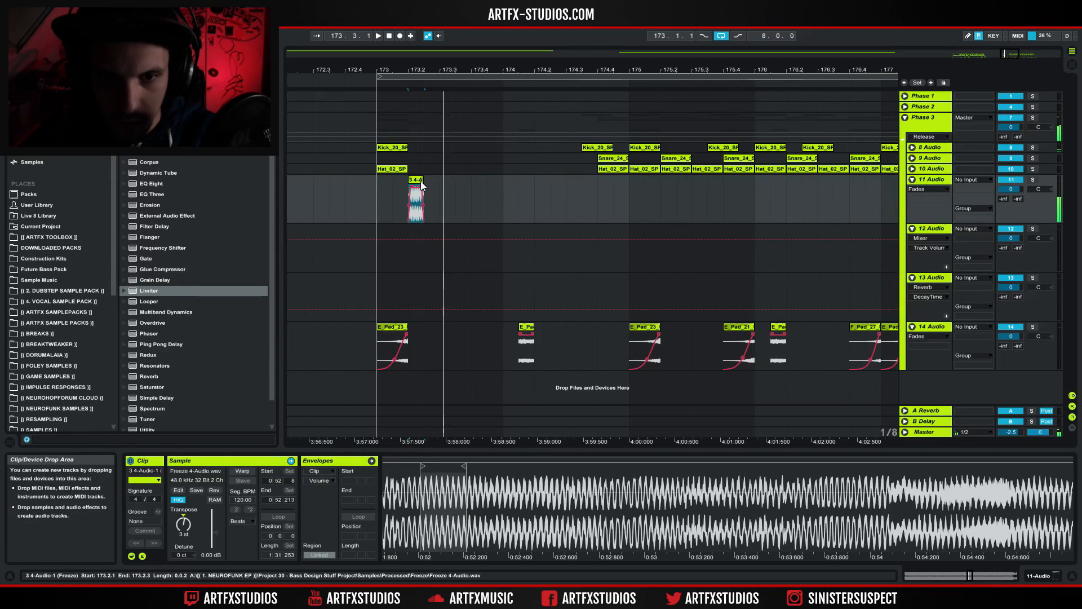
# Duplicate the short bass clip three times in a row and play from bar 173
pyautogui.hotkey('ctrl', 'd')
pyautogui.hotkey('ctrl', 'd')
pyautogui.hotkey('ctrl', 'd')
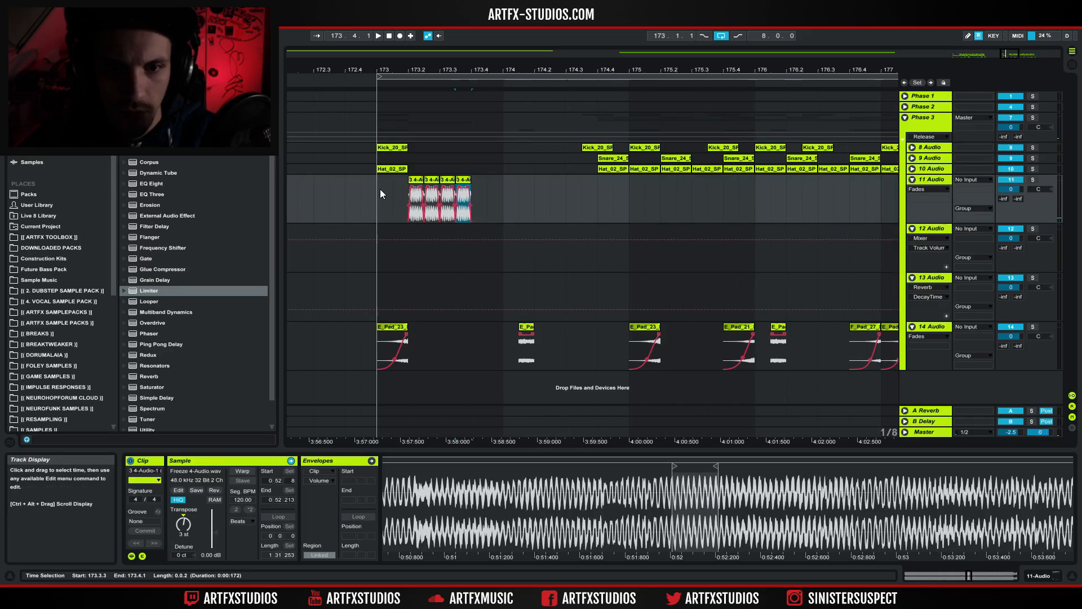
pyautogui.click(380, 188)
pyautogui.press('space')
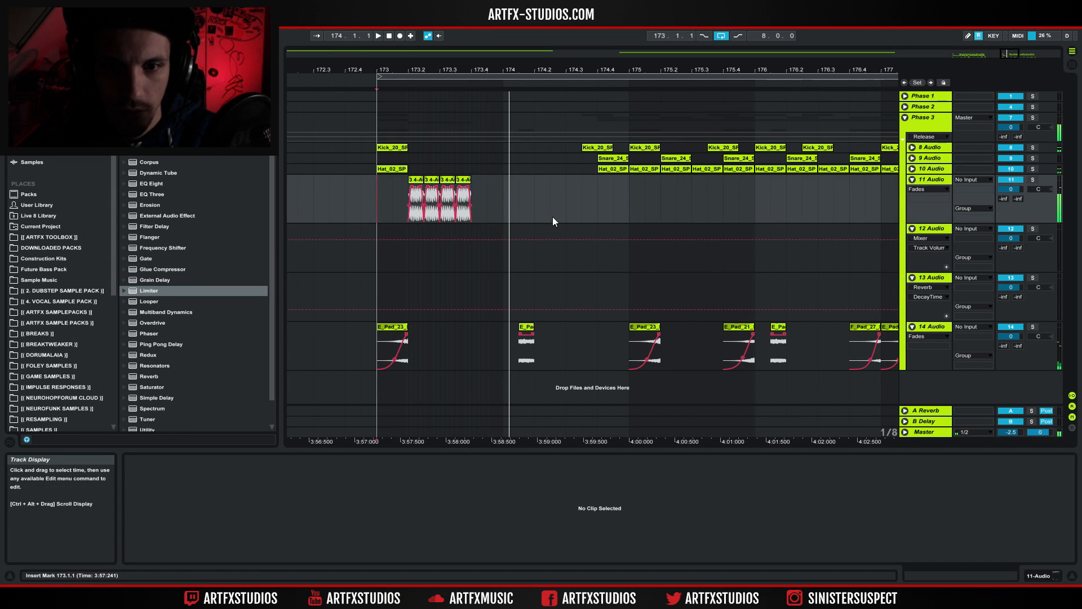
# Move the third bass clip to 173.4.3 and play the new rhythm from bar 173
pyautogui.moveTo(448, 197); pyautogui.dragTo(496, 198)
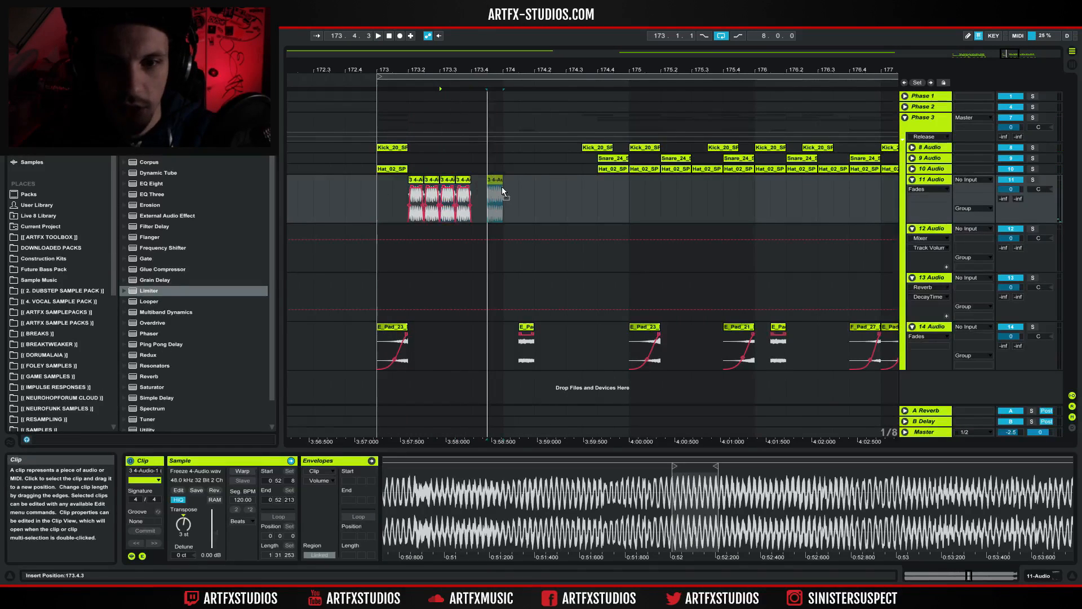
pyautogui.click(374, 205)
pyautogui.press('space')
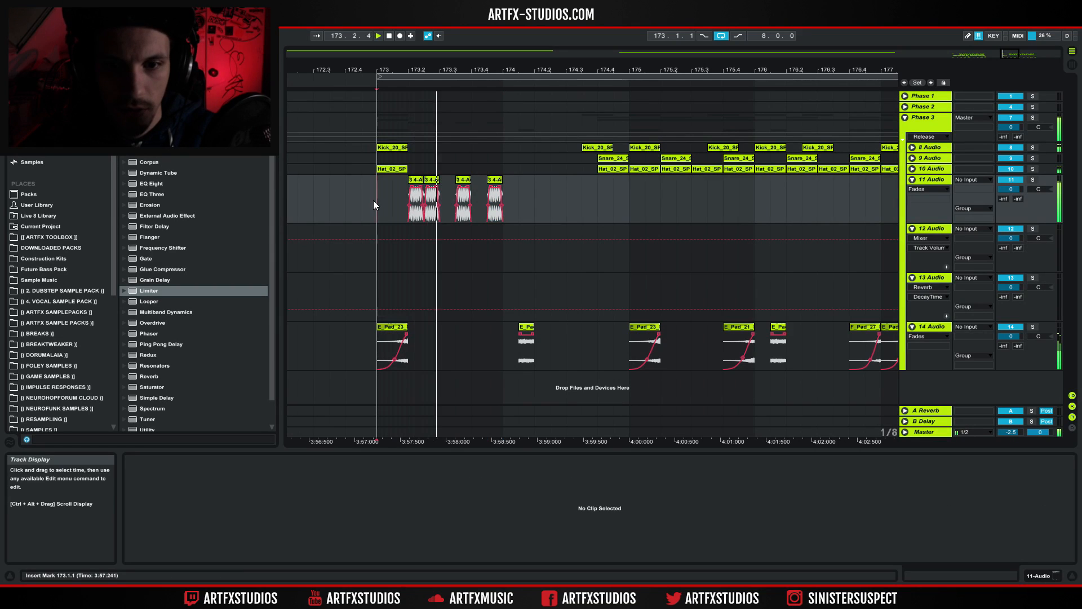
pyautogui.press('space')
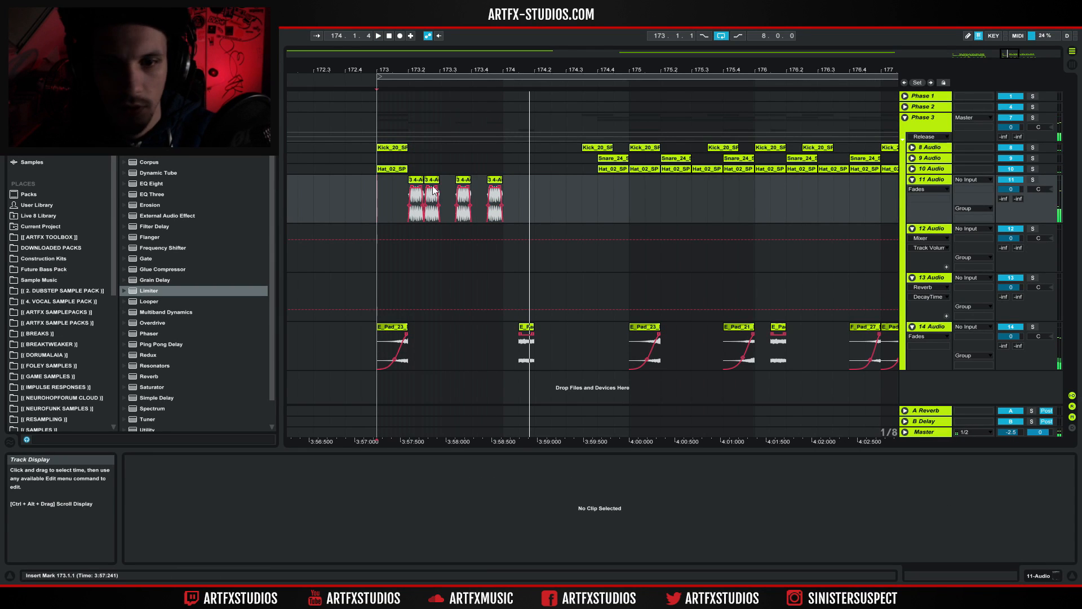
# Duplicate the second bass clip to 173.3.1 and shift the duplicate's sample start to 0:51:65
pyautogui.click(433, 194)
pyautogui.hotkey('ctrl', 'd')
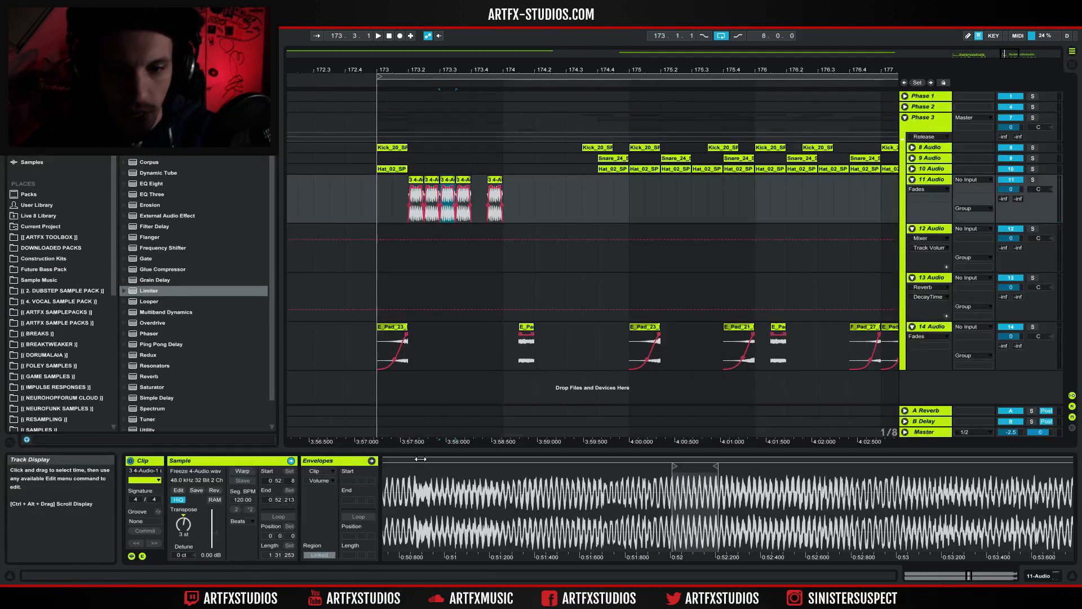
pyautogui.moveTo(673, 465); pyautogui.dragTo(391, 497)
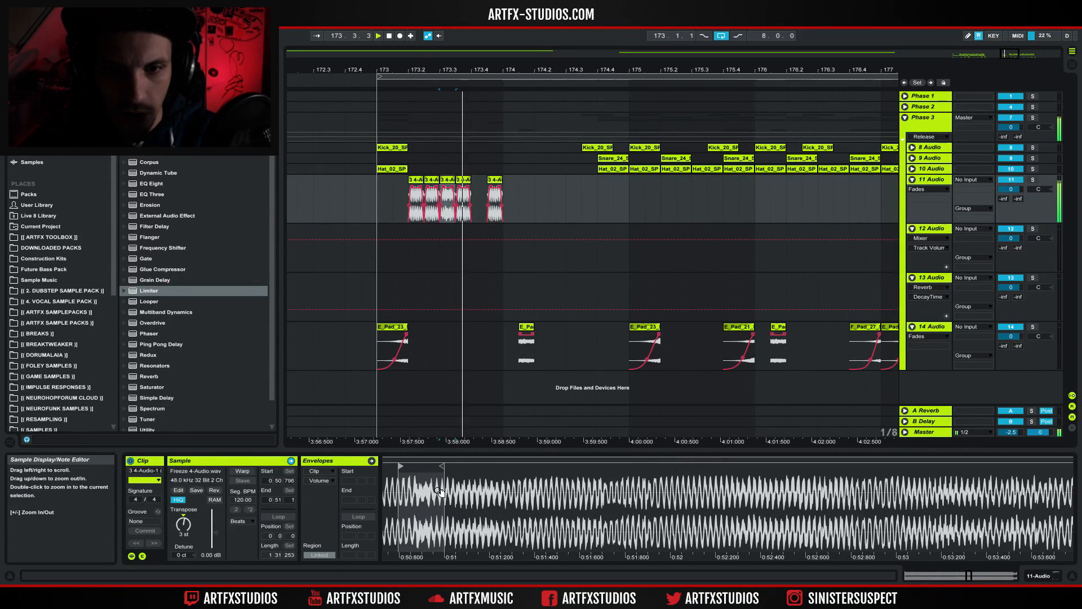
pyautogui.moveTo(424, 482); pyautogui.dragTo(483, 483)
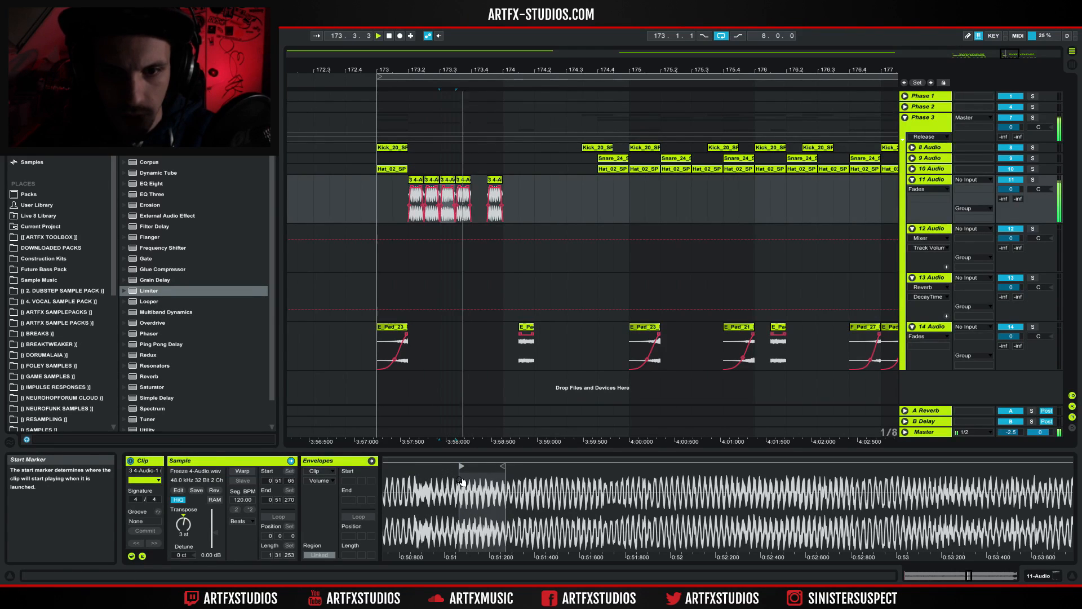
# Play from bar 173 and copy the clip at 173.3.1 into the gap at 173.4.1
pyautogui.click(382, 197)
pyautogui.press('space')
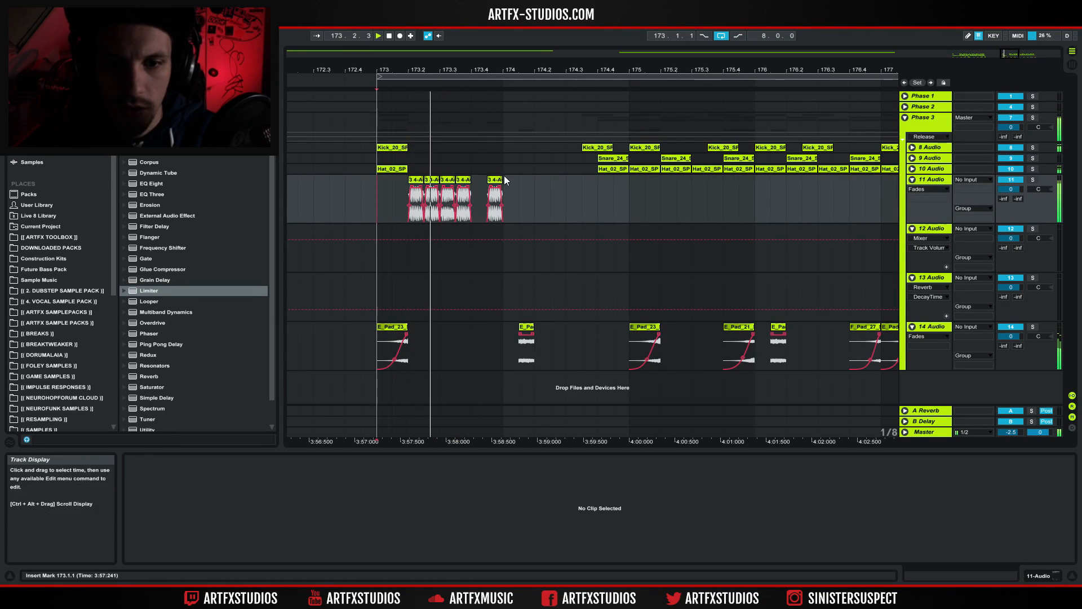
pyautogui.moveTo(447, 181); pyautogui.dragTo(481, 185)
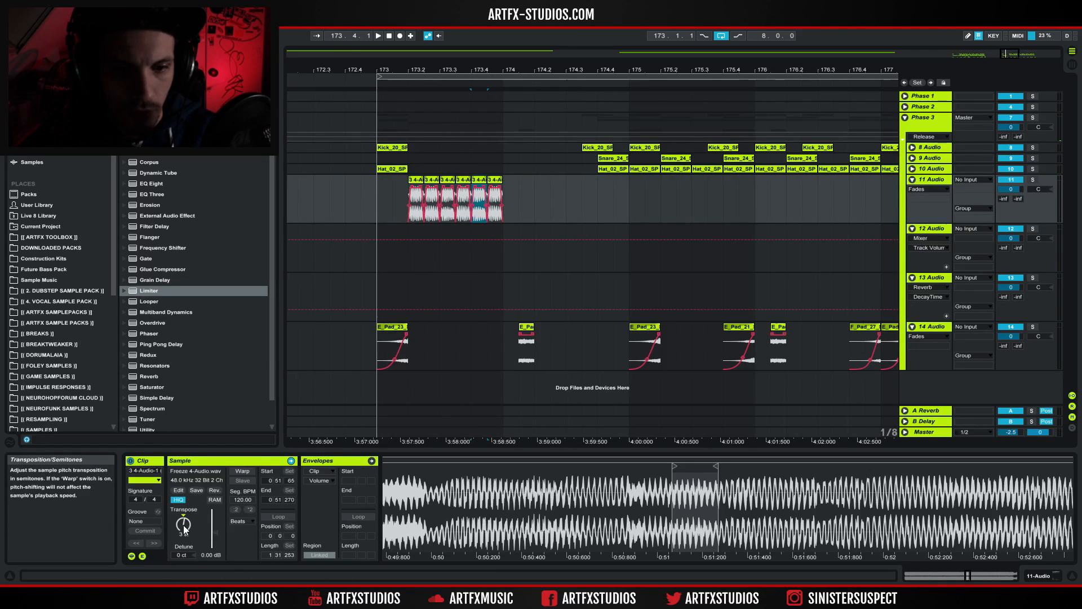
# Transpose all six bass clips on 11 Audio to 0 st and play them from bar 173
pyautogui.click(418, 180)
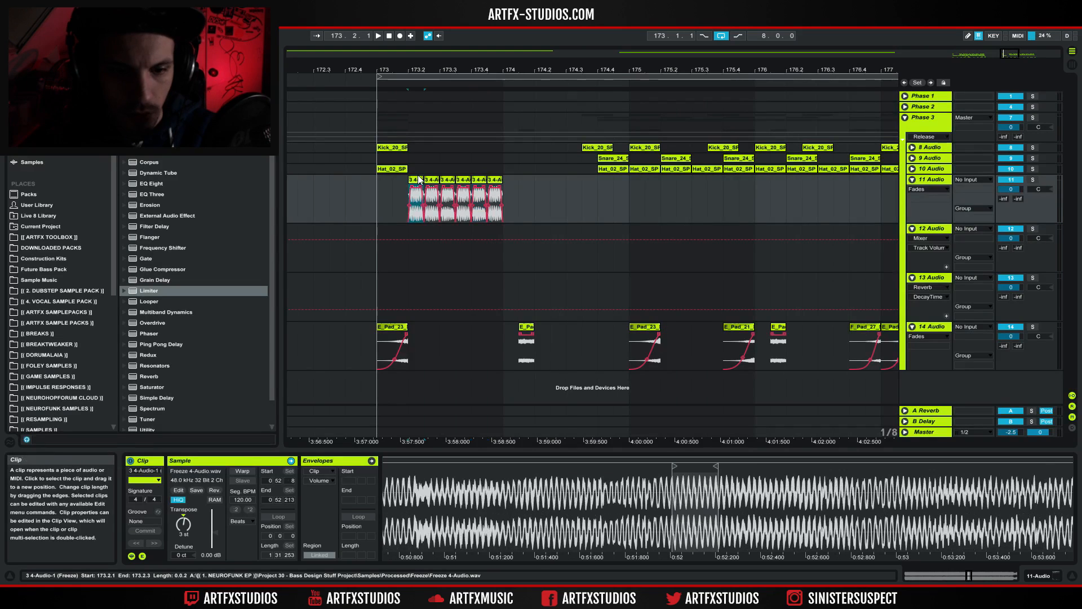
pyautogui.click(495, 180)
pyautogui.keyDown('shift'); pyautogui.click(437, 182); pyautogui.keyUp('shift')
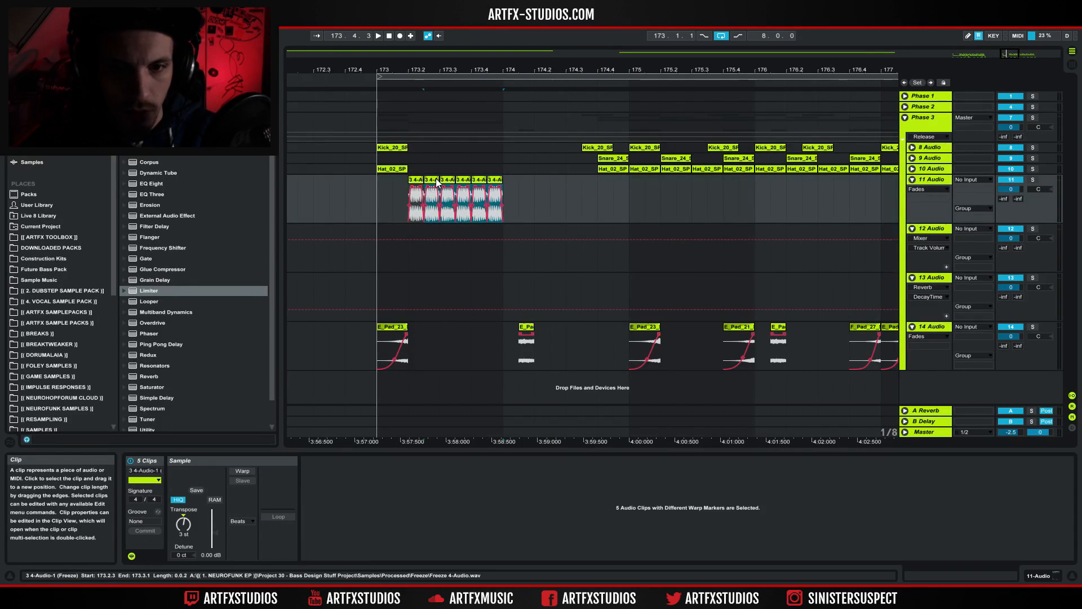
pyautogui.keyDown('shift'); pyautogui.click(414, 181); pyautogui.keyUp('shift')
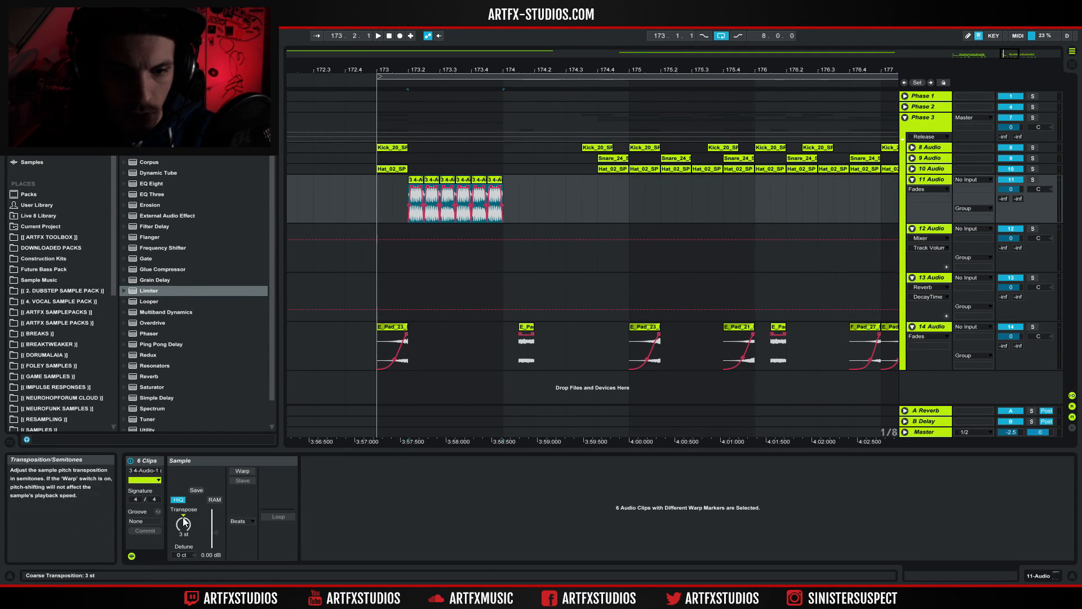
pyautogui.click(183, 515)
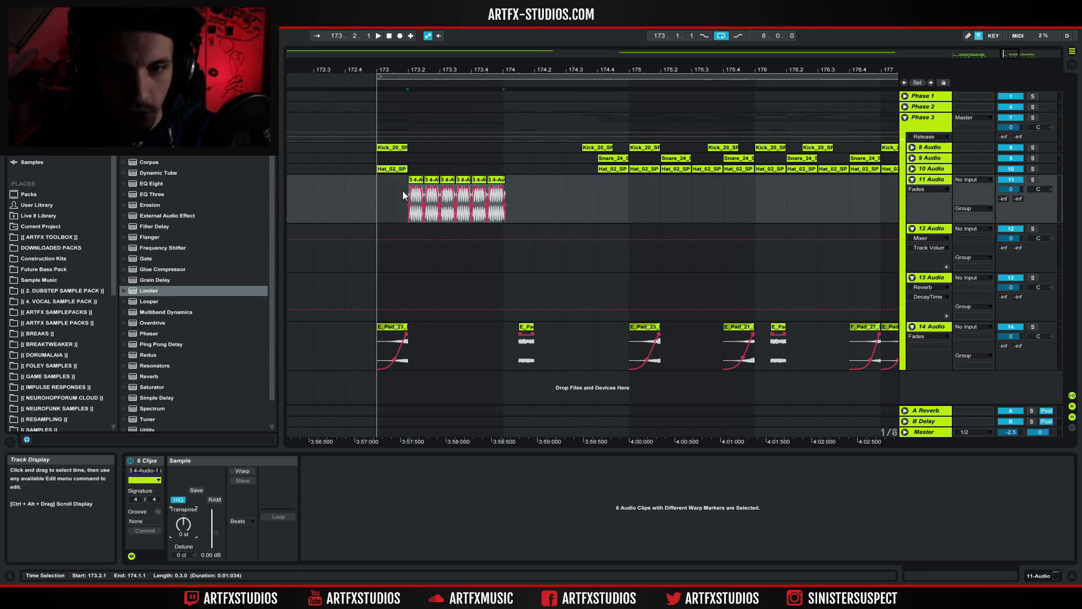
pyautogui.click(377, 191)
pyautogui.press('space')
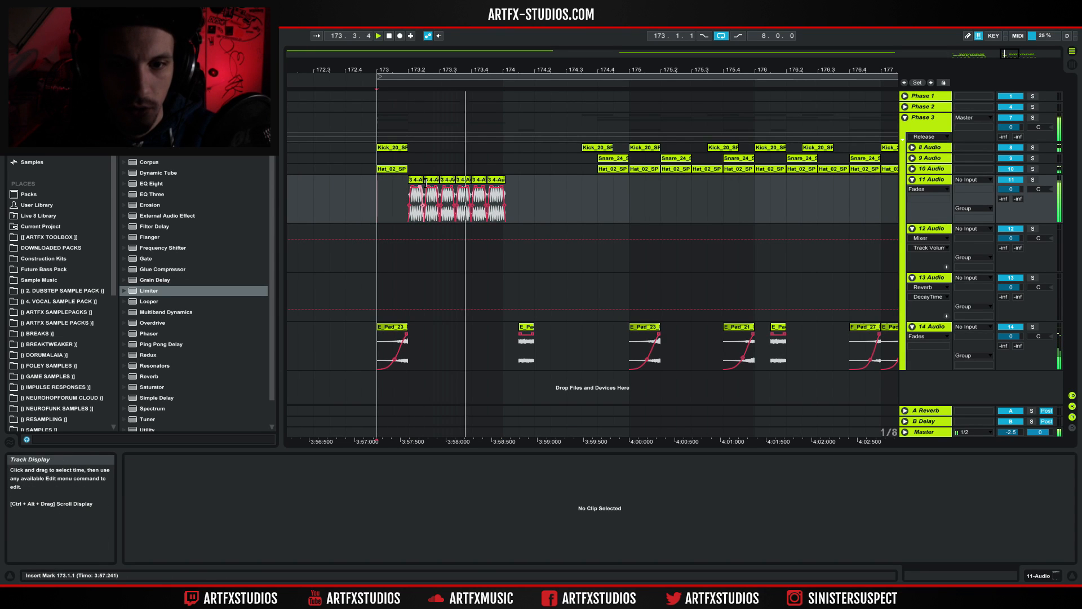
pyautogui.press('space')
# Shift the last bass clip's sample start to 0:51:310 and audition it
pyautogui.click(500, 181)
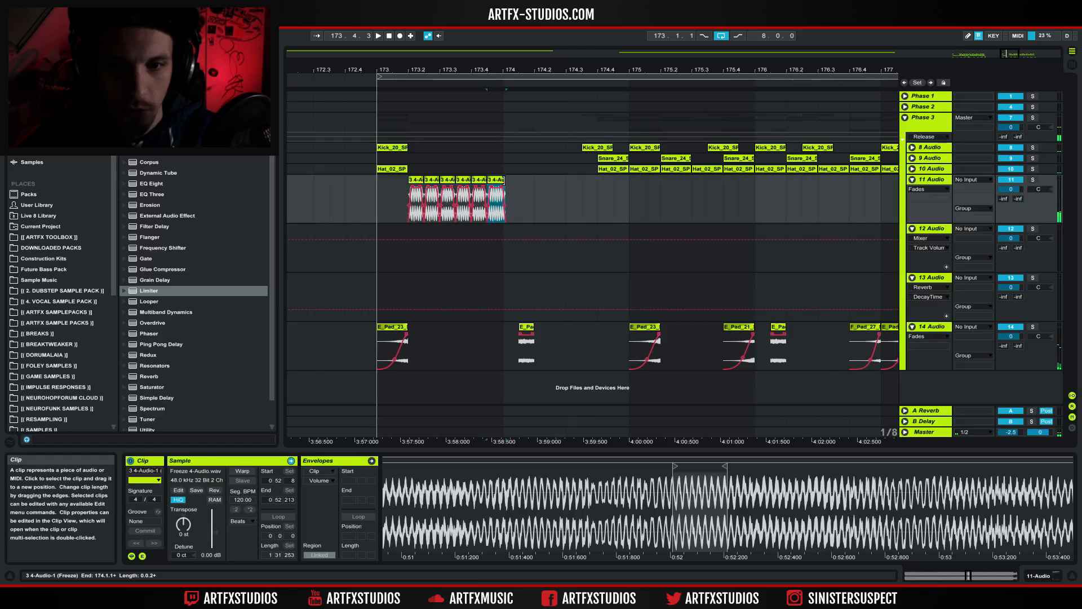
pyautogui.moveTo(673, 468); pyautogui.dragTo(484, 513)
pyautogui.press('space')
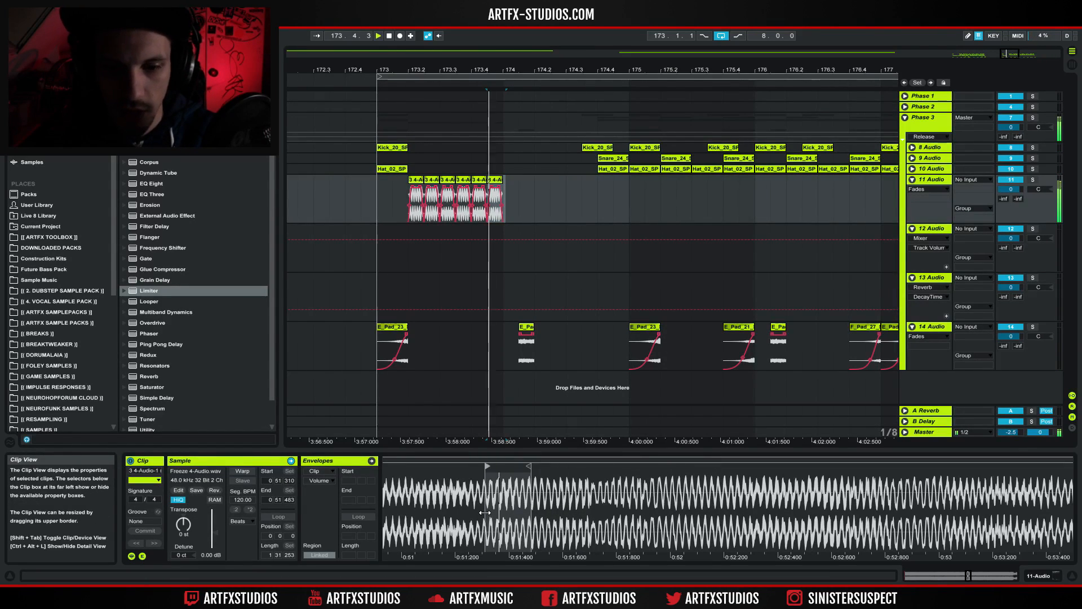
pyautogui.press('space')
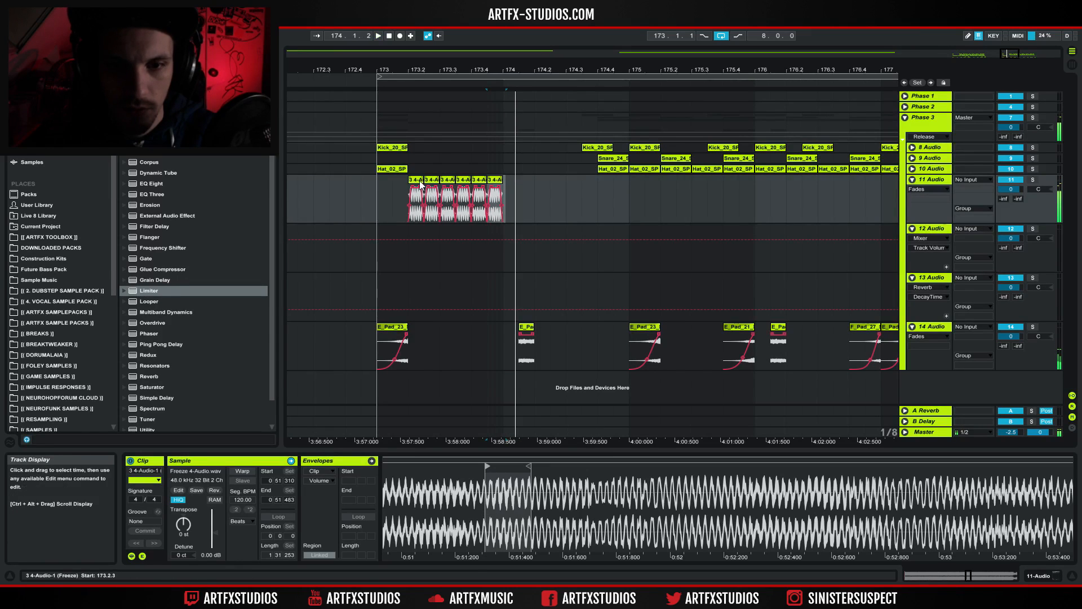
# Extend the first bass clip to 173.3.1 and duplicate it twice over the following short clips
pyautogui.click(417, 179)
pyautogui.moveTo(420, 180); pyautogui.dragTo(431, 184)
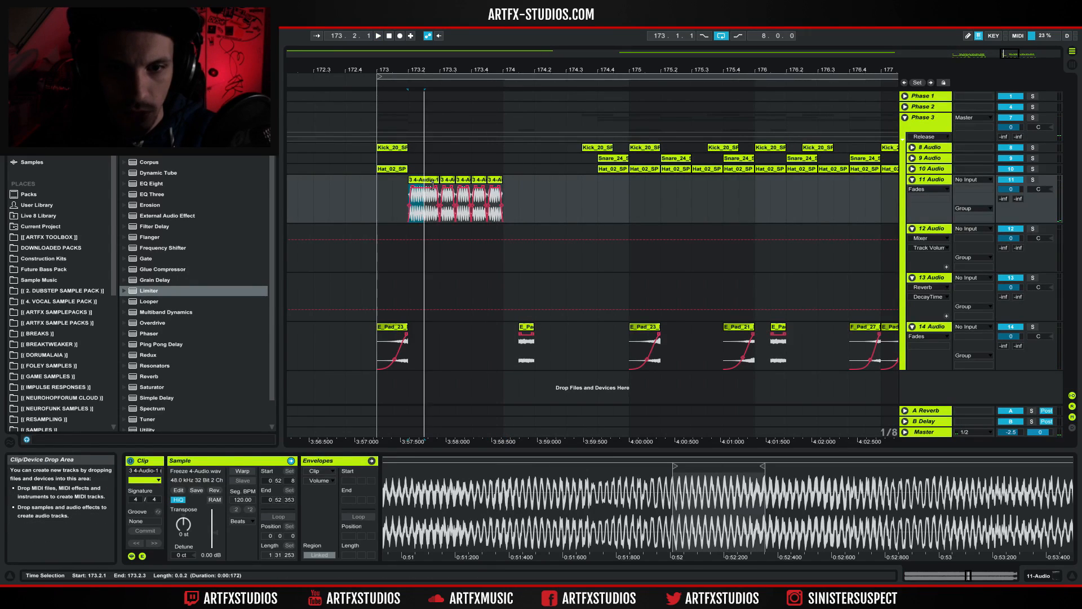
pyautogui.hotkey('ctrl', 'd')
pyautogui.hotkey('ctrl', 'd')
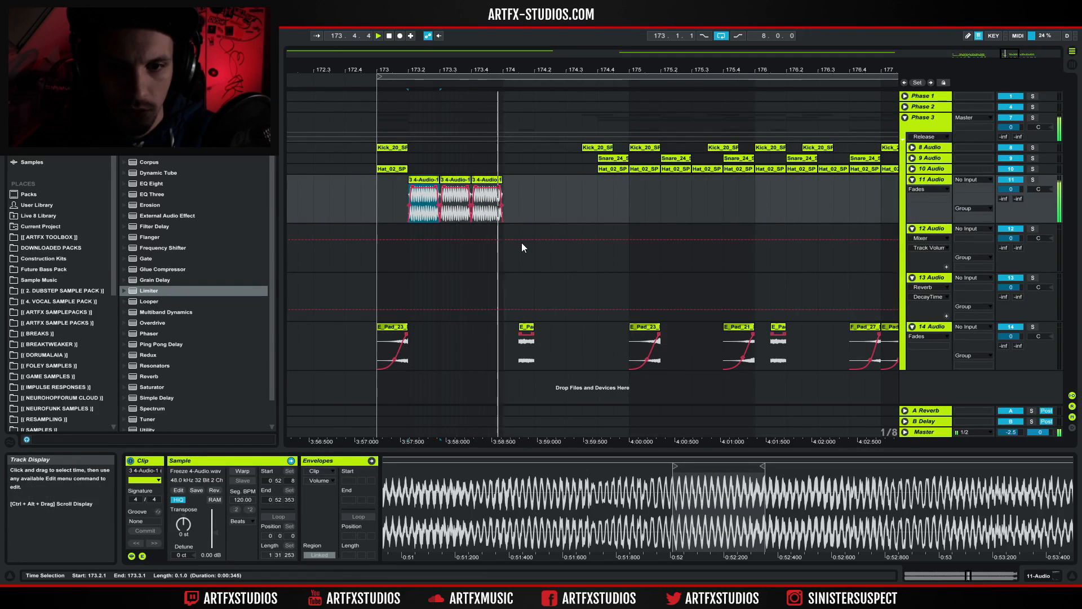
# Shift the first bass clip's sample start to about 0:48.25, auditioning it repeatedly
pyautogui.moveTo(669, 469); pyautogui.dragTo(542, 534)
pyautogui.press('space')
pyautogui.press('space')
pyautogui.press('space')
pyautogui.press('space')
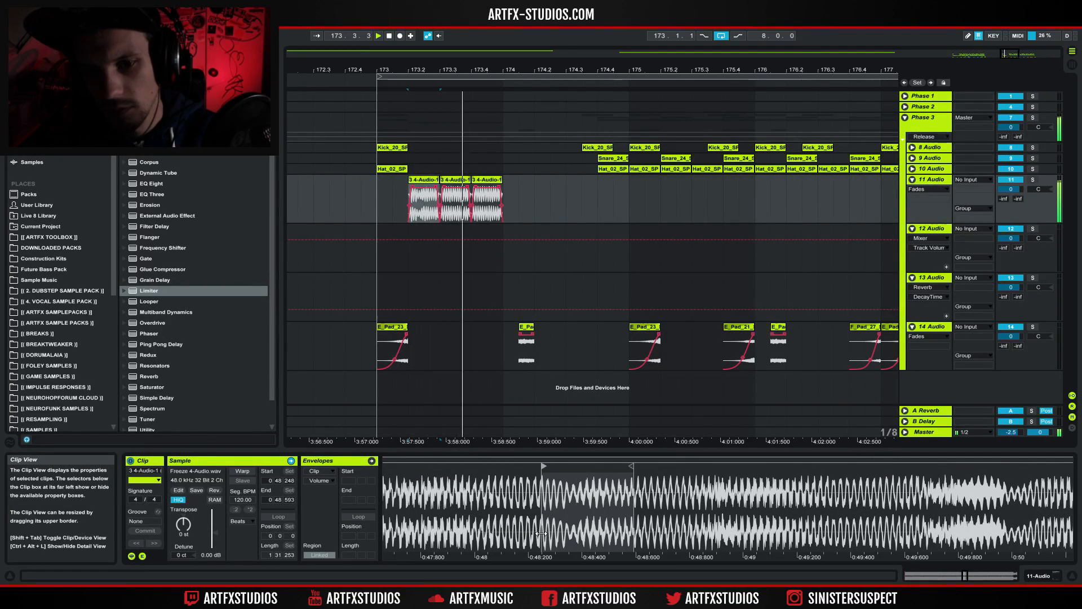
pyautogui.press('space')
# Play the three-clip bass pattern from just before bar 173
pyautogui.click(378, 198)
pyautogui.click(329, 195)
pyautogui.press('space')
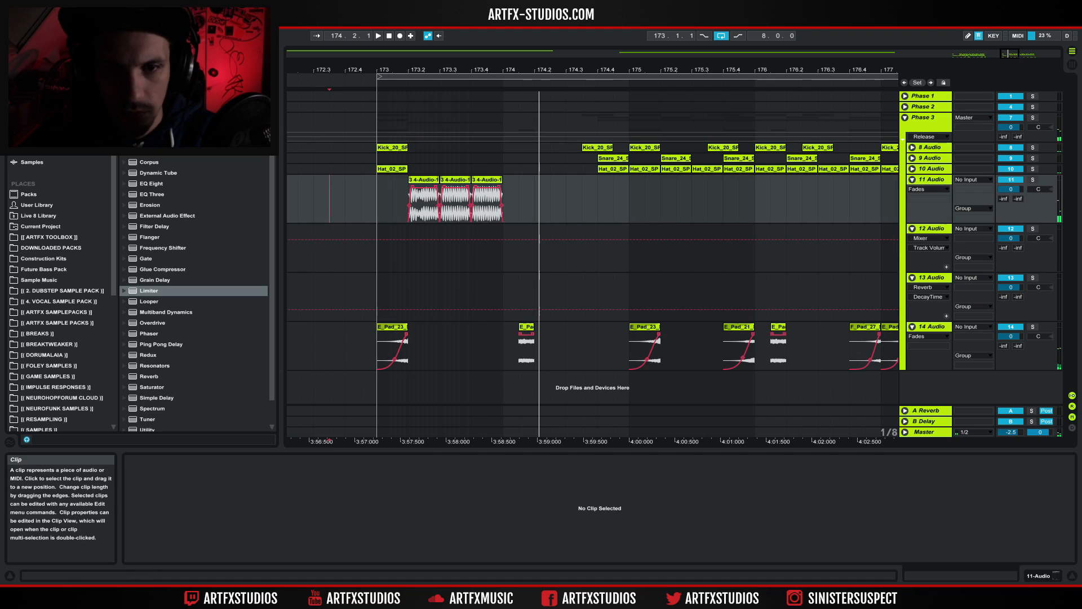
# Rework the bass pattern into four clips, with a short one from 173.3.3 to 173.4.1 and the last running to bar 174
pyautogui.moveTo(427, 70); pyautogui.dragTo(516, 92)
pyautogui.moveTo(532, 180); pyautogui.dragTo(581, 189)
pyautogui.click(608, 185)
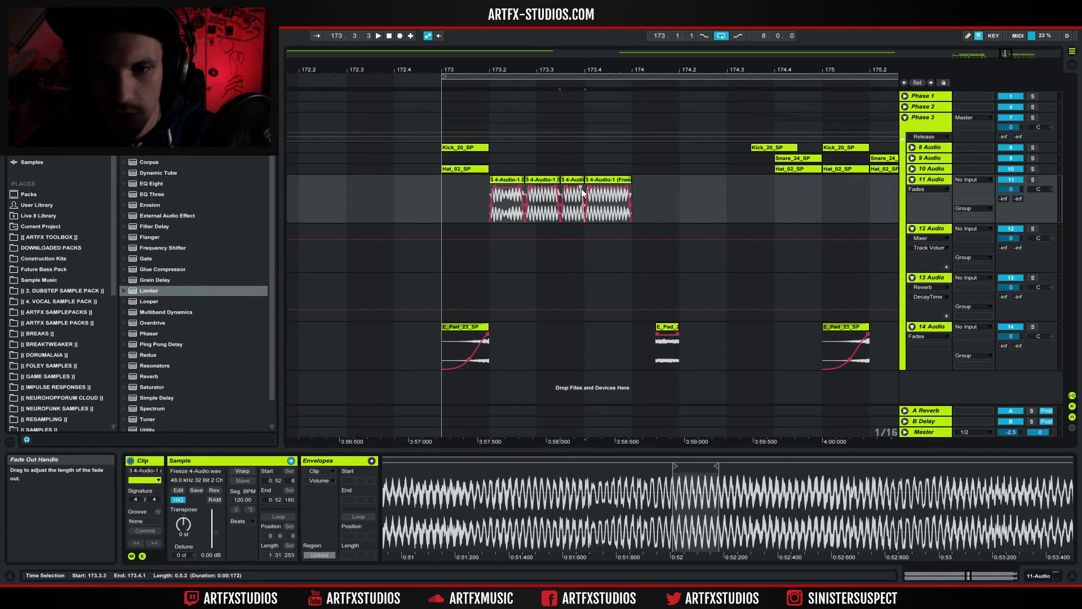
pyautogui.click(502, 180)
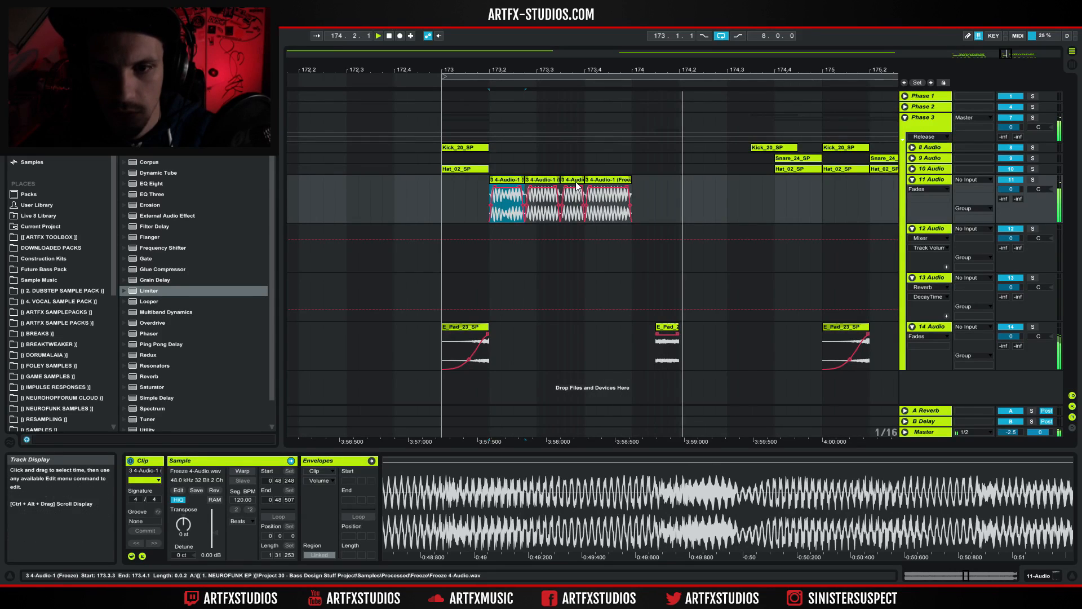
pyautogui.click(453, 186)
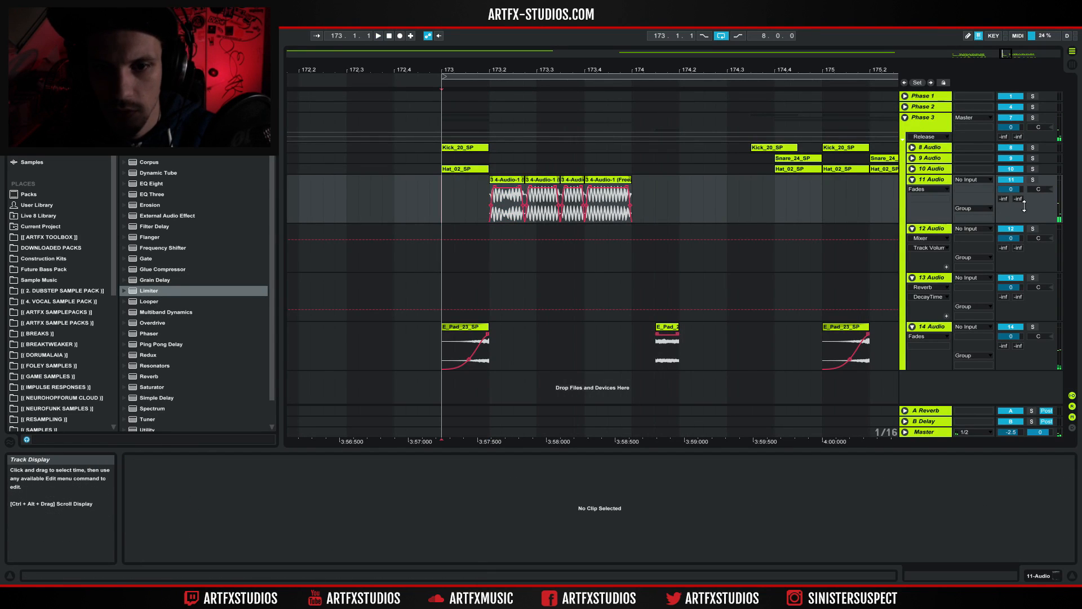
# Play the four-clip bass pattern from the start of bar 173
pyautogui.moveTo(1033, 174); pyautogui.dragTo(1035, 184)
pyautogui.click(1040, 179)
pyautogui.press('space')
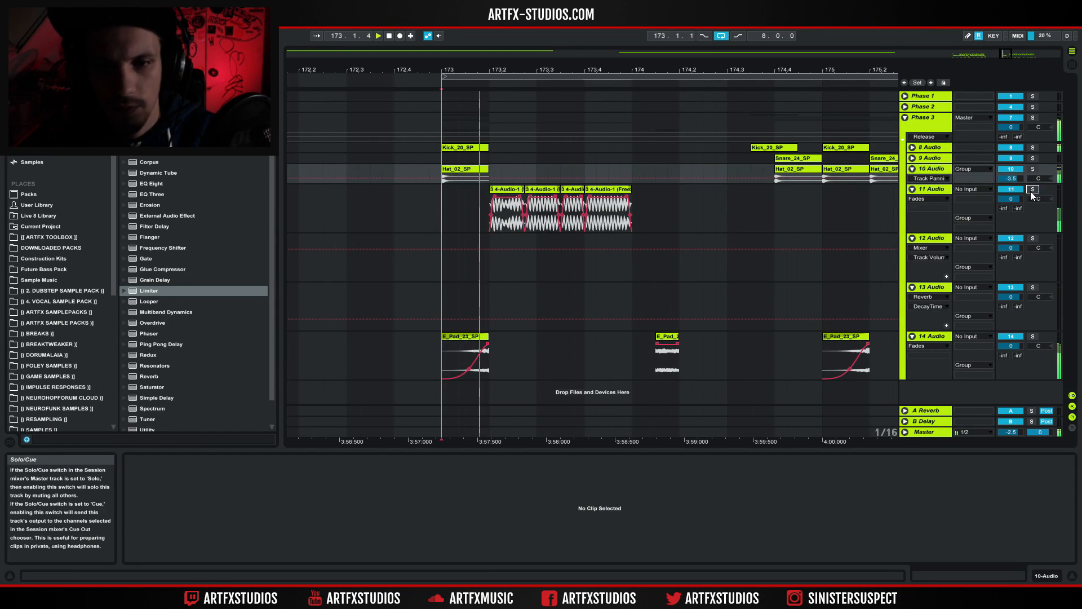
pyautogui.moveTo(619, 66); pyautogui.dragTo(571, 57)
pyautogui.press('space')
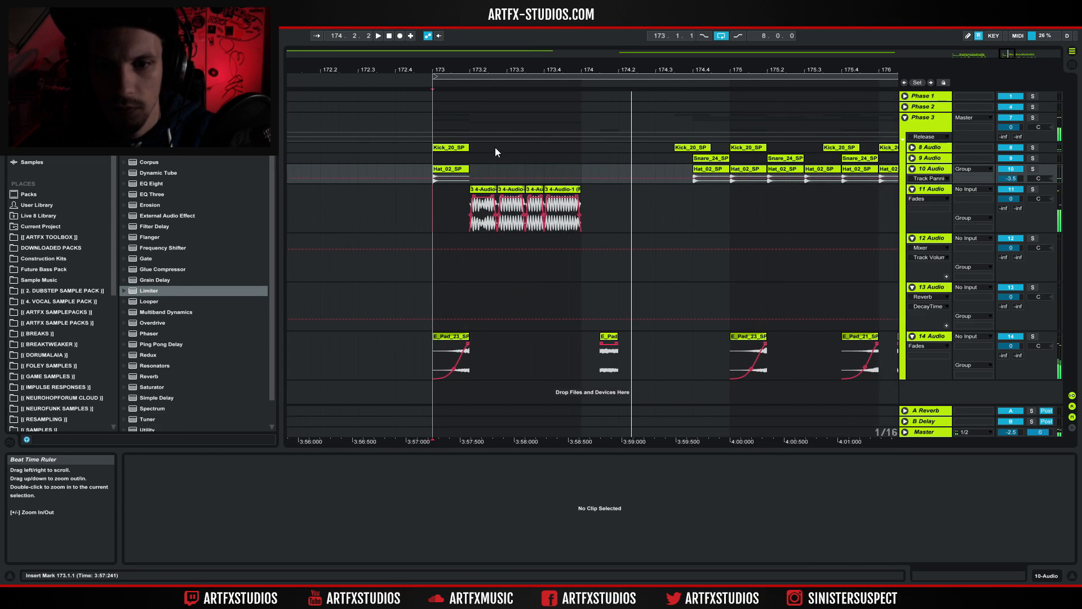
# Transpose the first bass clip up to 3 semitones and audition it from just before bar 173
pyautogui.click(483, 189)
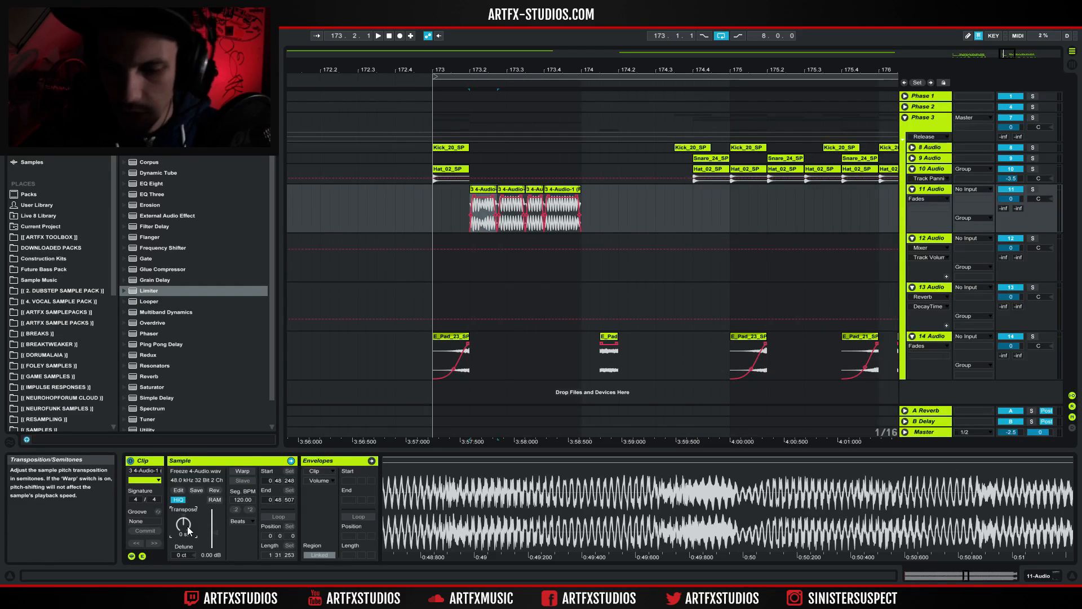
pyautogui.press('space')
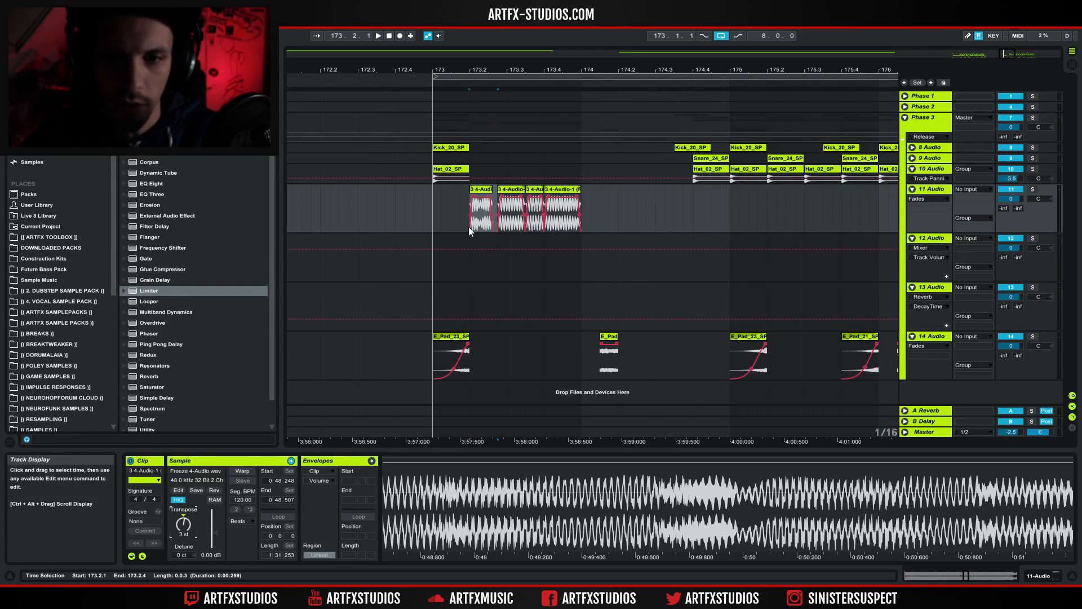
pyautogui.click(424, 195)
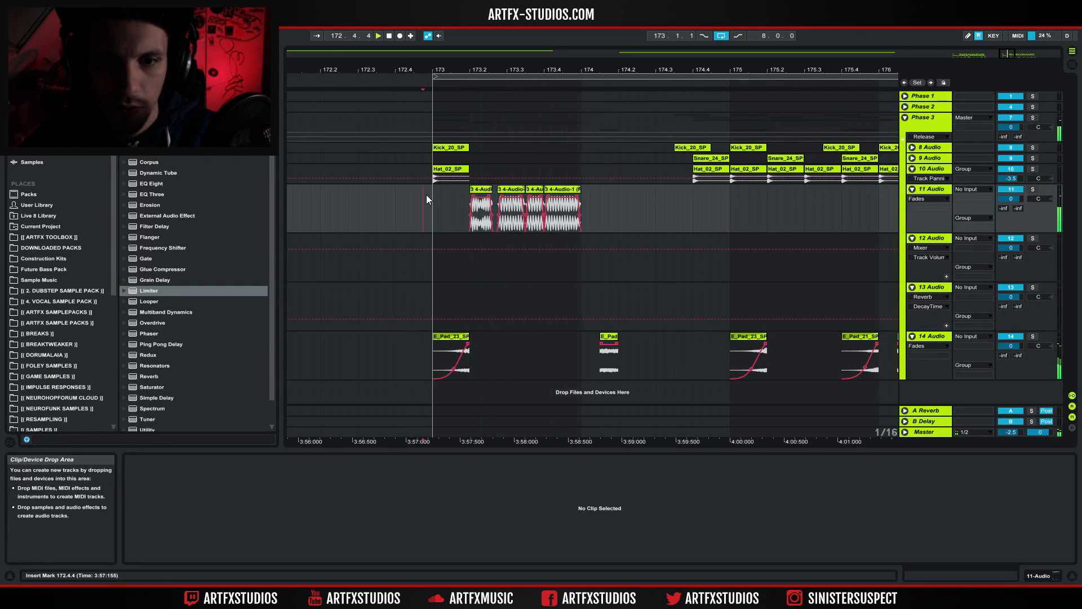
pyautogui.press('space')
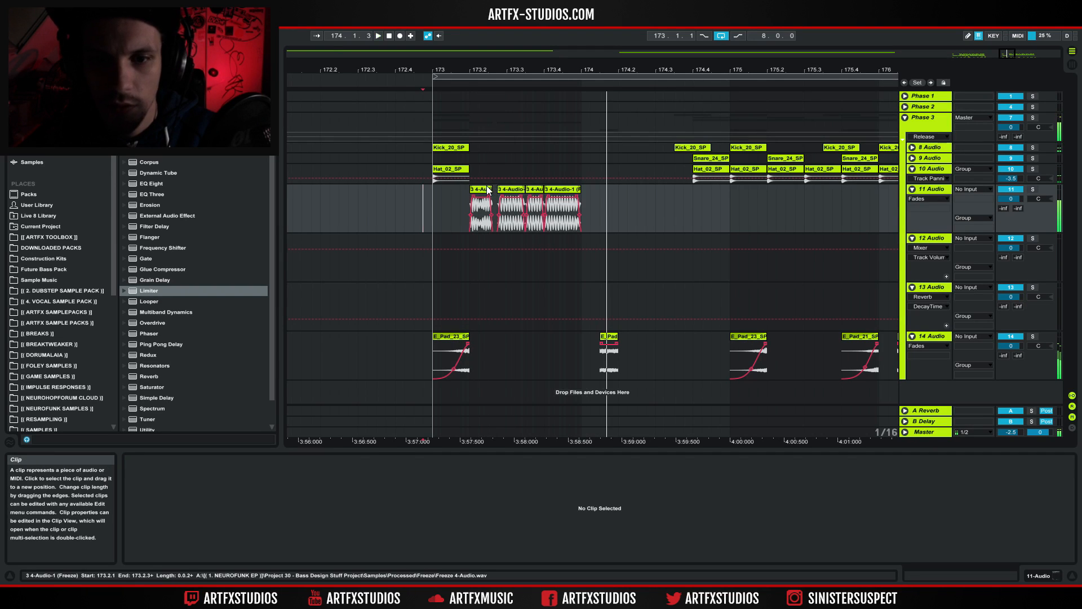
# Copy the transposed first bass clip to 173.3.1 and delete the remaining old clips around it
pyautogui.click(484, 190)
pyautogui.click(514, 194)
pyautogui.moveTo(514, 192); pyautogui.dragTo(518, 191)
pyautogui.click(502, 190)
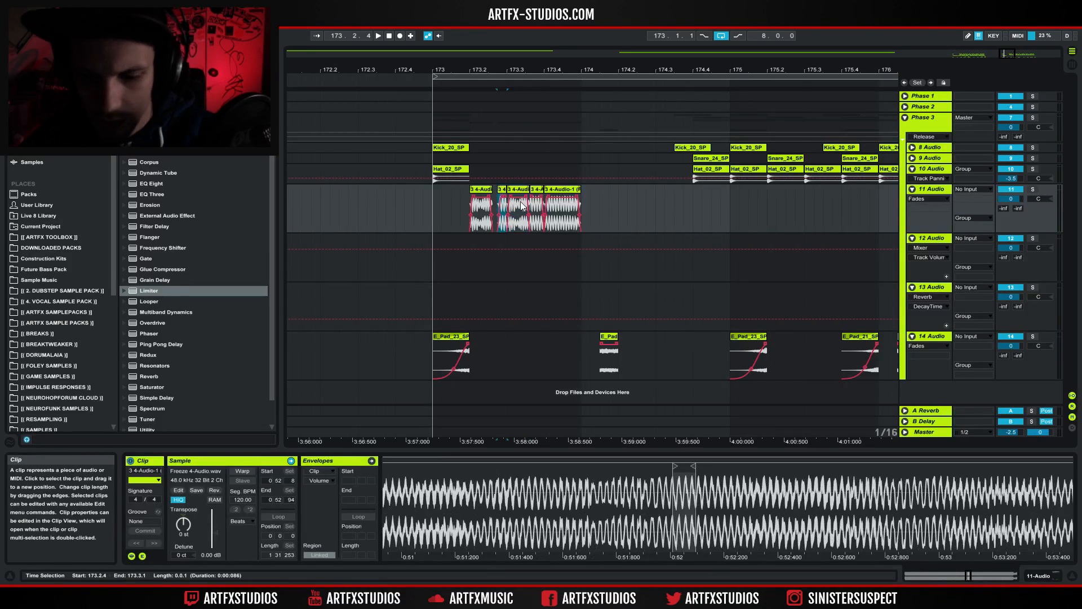
pyautogui.press('Delete')
pyautogui.click(536, 190)
pyautogui.press('Delete')
pyautogui.click(561, 190)
pyautogui.press('Delete')
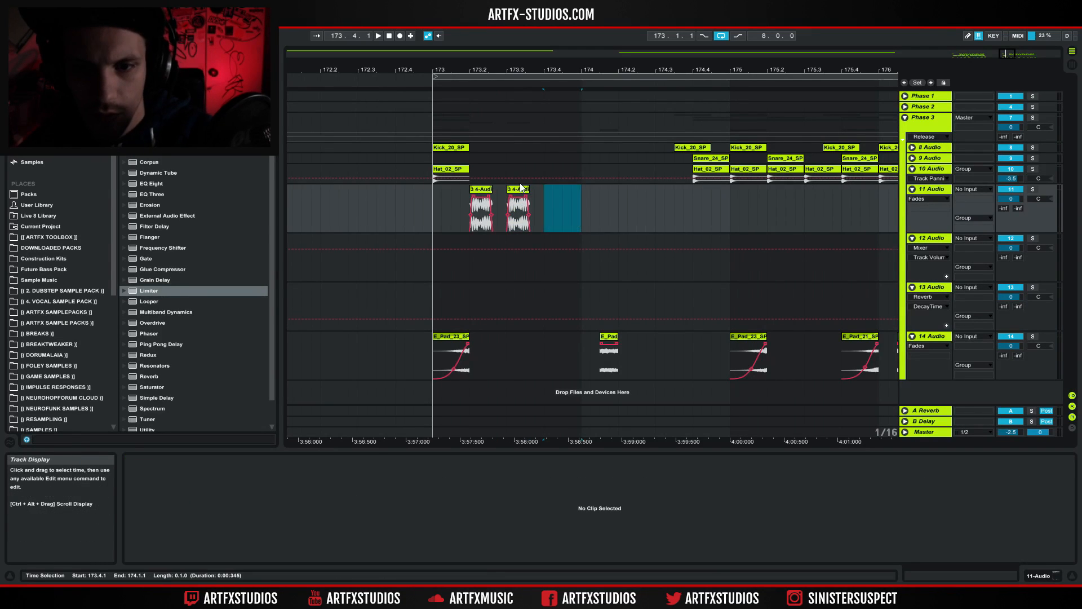
# Lower the second bass clip's transposition to 0 semitones, auditioning the pattern between changes
pyautogui.click(520, 188)
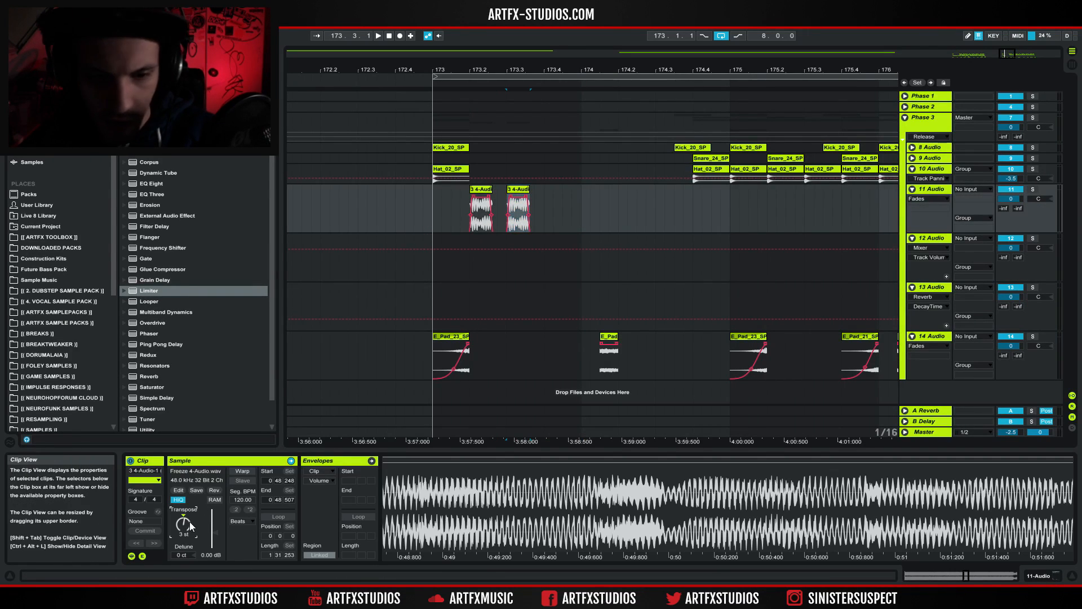
pyautogui.press('Down')
pyautogui.press('Down')
pyautogui.click(433, 188)
pyautogui.press('space')
pyautogui.click(519, 189)
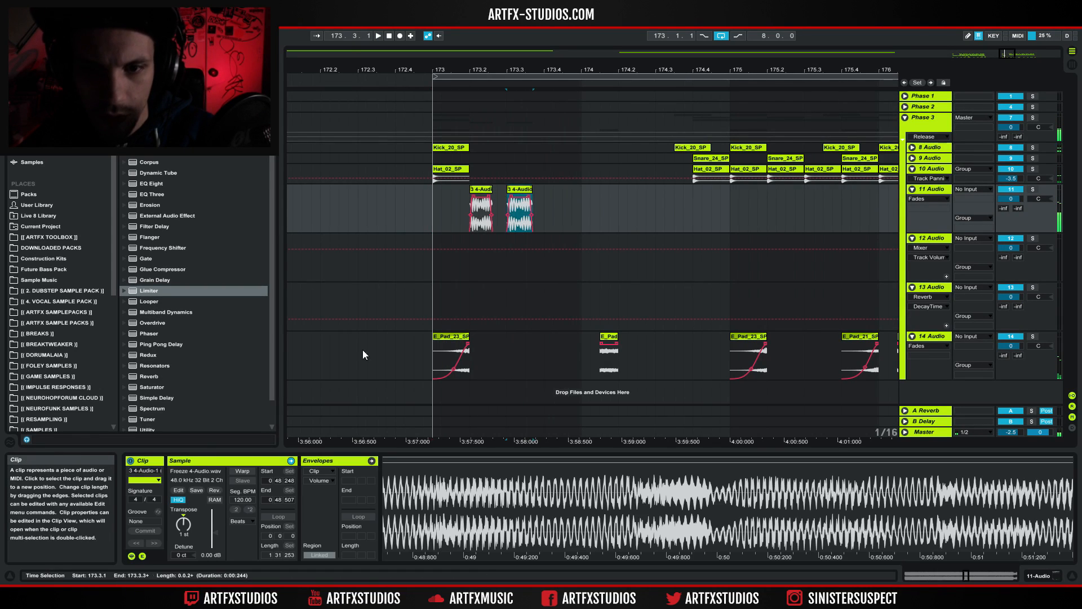
pyautogui.click(188, 523)
pyautogui.press('Down')
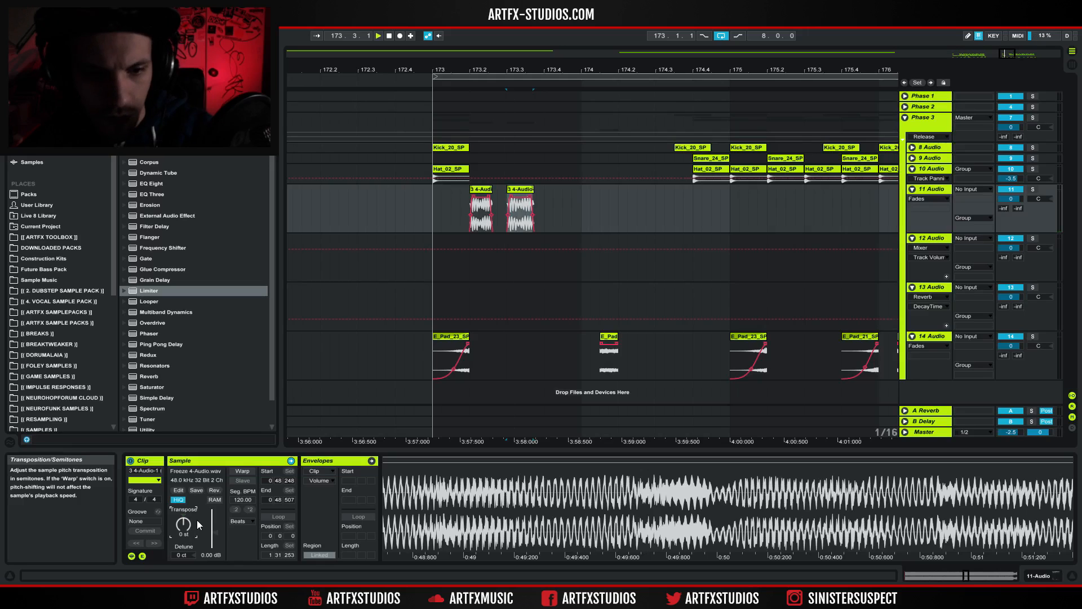
pyautogui.press('space')
pyautogui.click(422, 201)
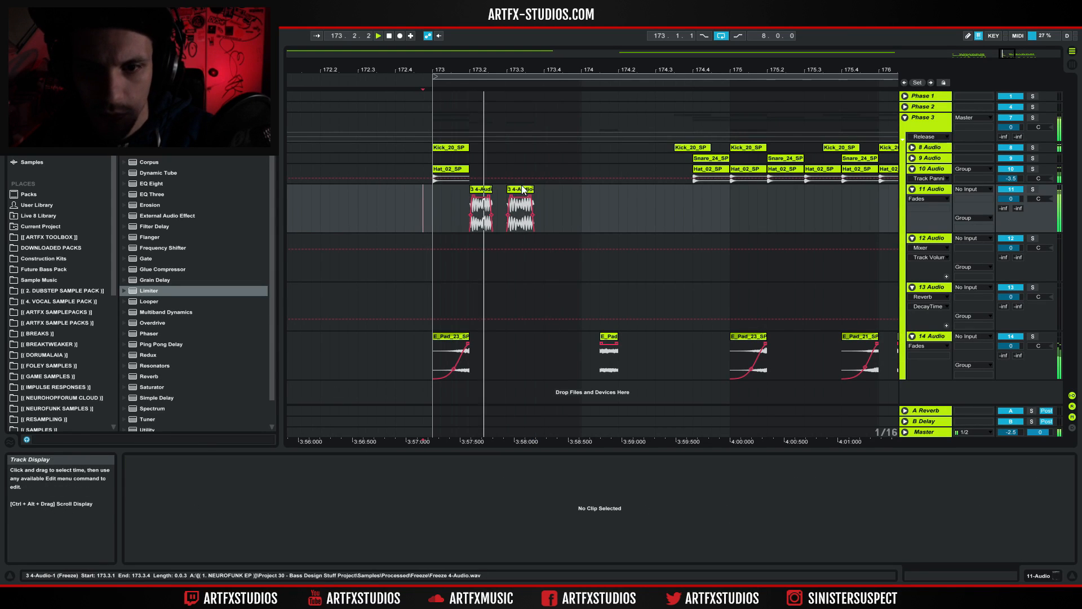
pyautogui.press('space')
# Move the second bass clip earlier to 173.2.4 and audition the pattern from bar 173
pyautogui.moveTo(510, 191); pyautogui.dragTo(496, 190)
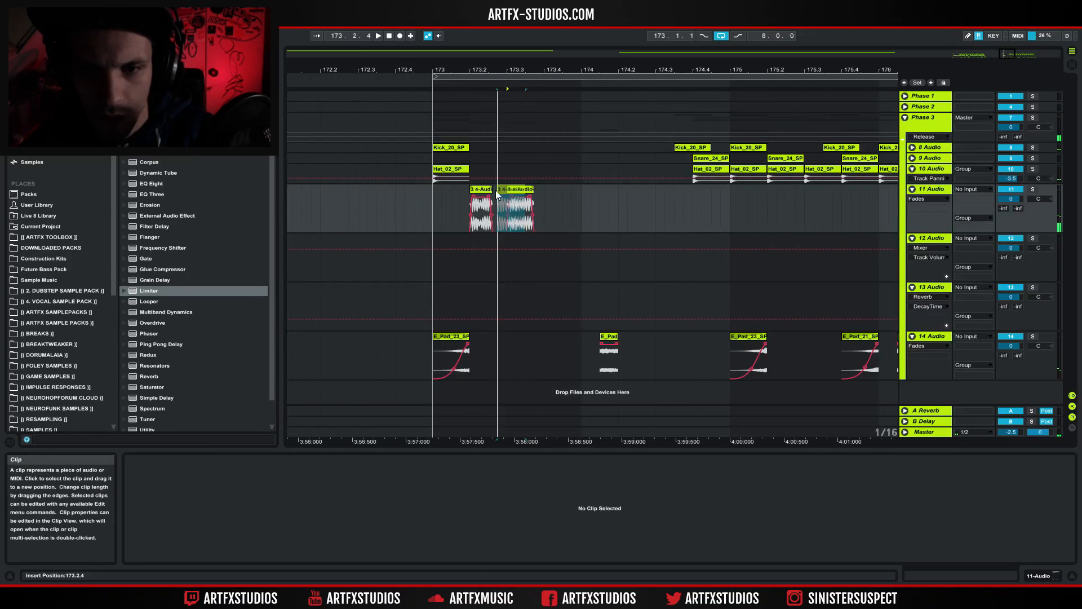
pyautogui.click(438, 198)
pyautogui.press('space')
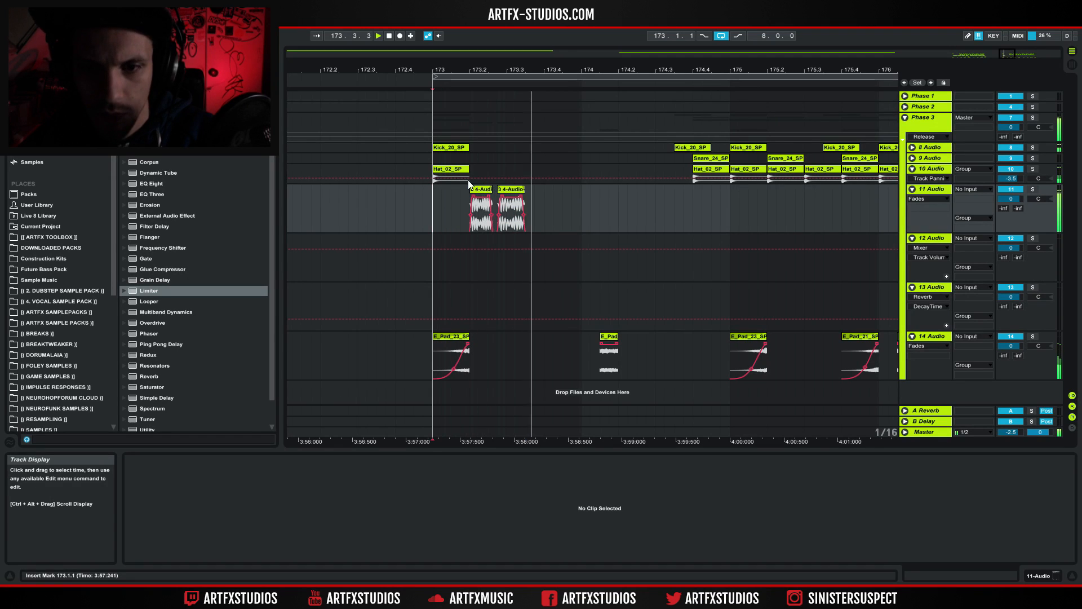
pyautogui.press('space')
# Copy the second bass clip to 173.3.3 and play the pattern from bar 173
pyautogui.moveTo(512, 190); pyautogui.dragTo(540, 200)
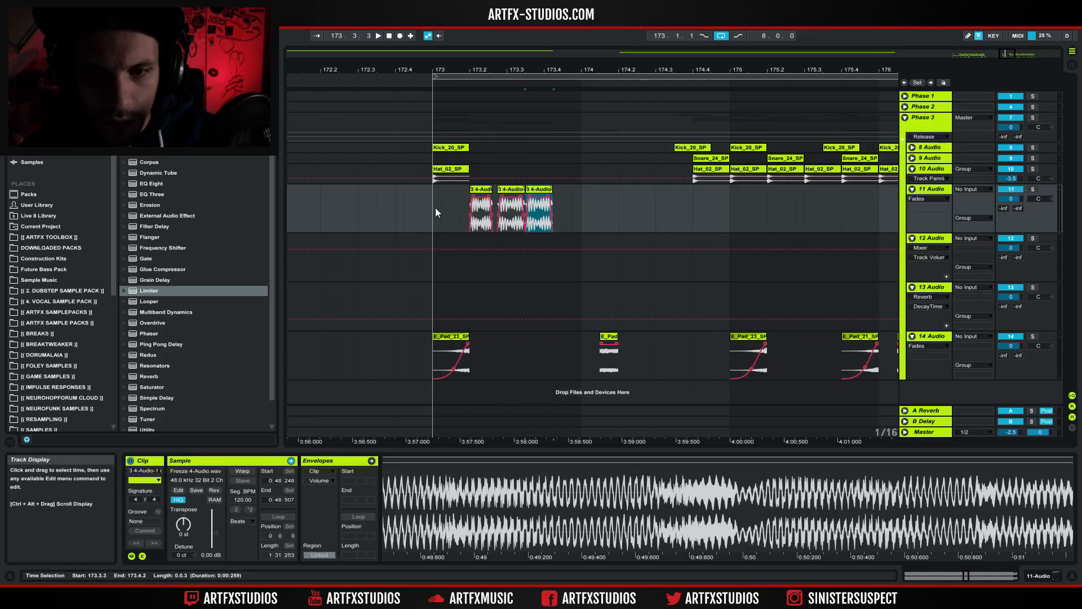
pyautogui.click(431, 208)
pyautogui.press('space')
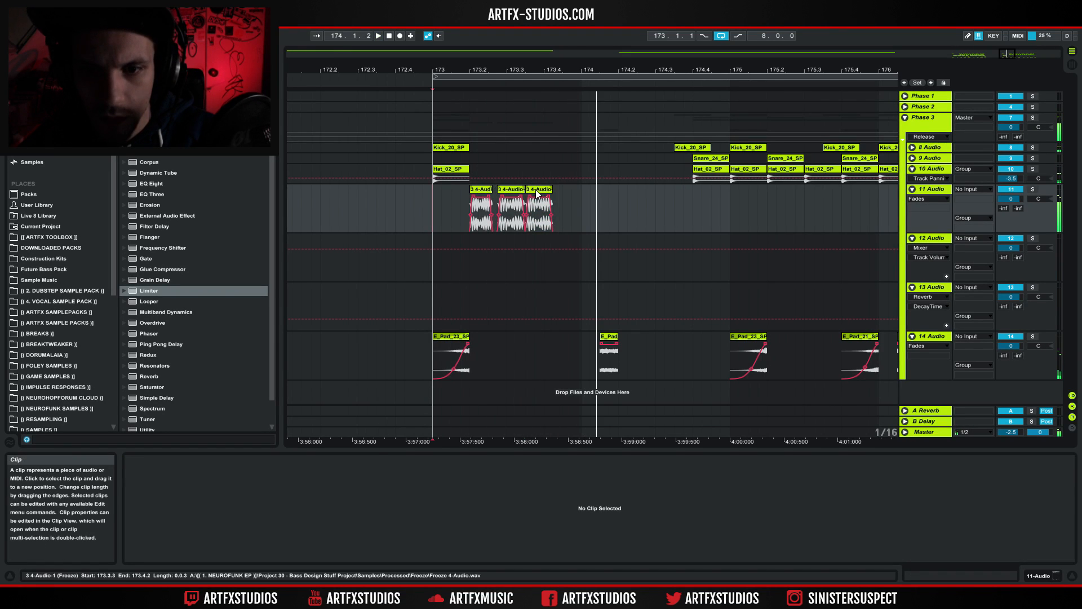
# Duplicate the third bass clip to 173.4.2 and audition the pattern from 172.4.1
pyautogui.click(537, 194)
pyautogui.hotkey('ctrl', 'd')
pyautogui.press('space')
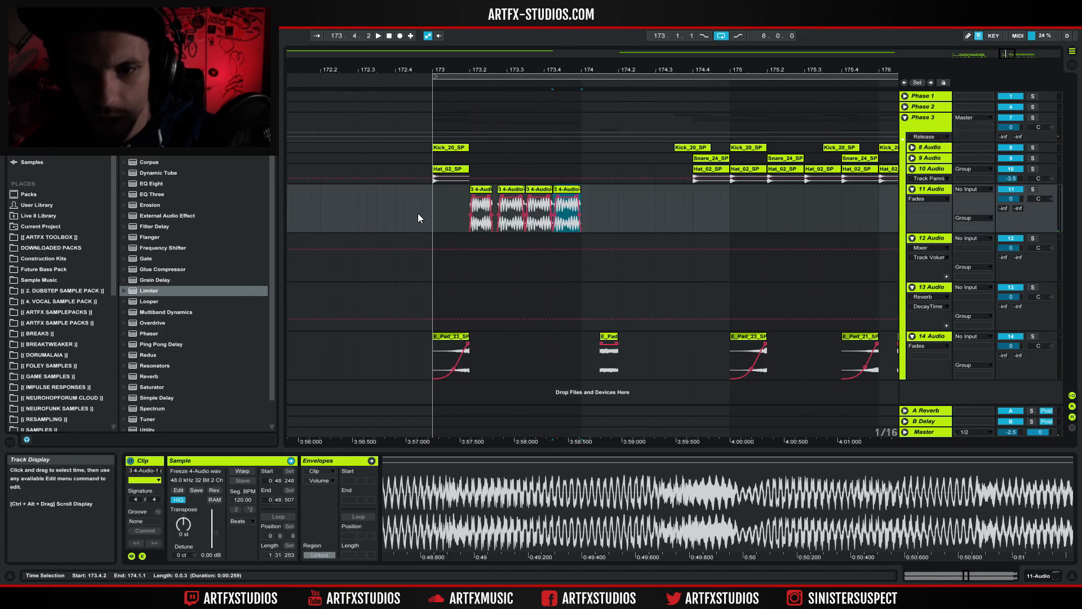
pyautogui.click(408, 209)
pyautogui.press('space')
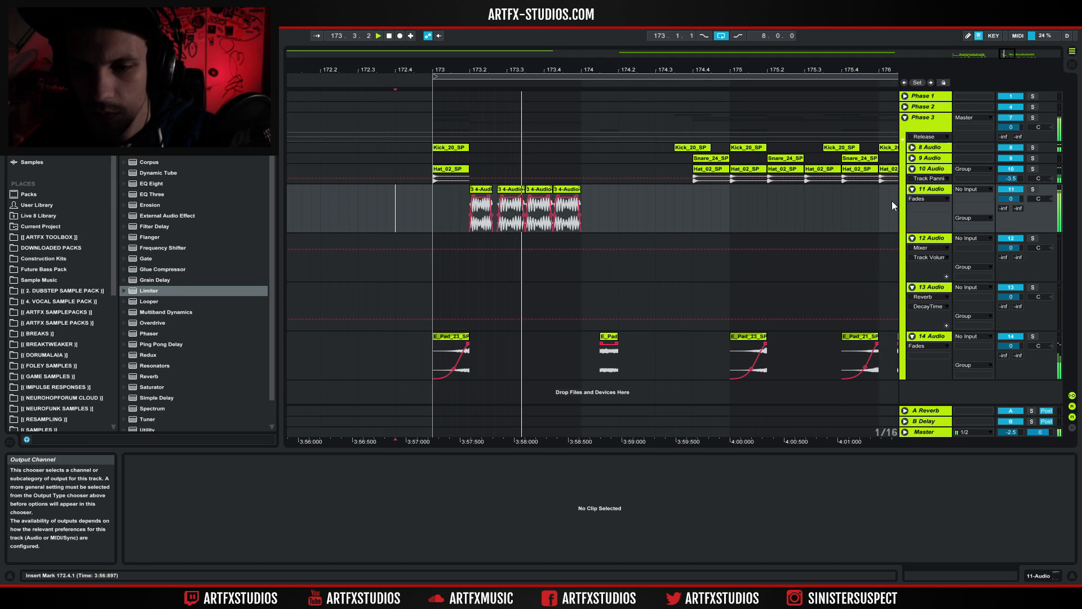
pyautogui.press('space')
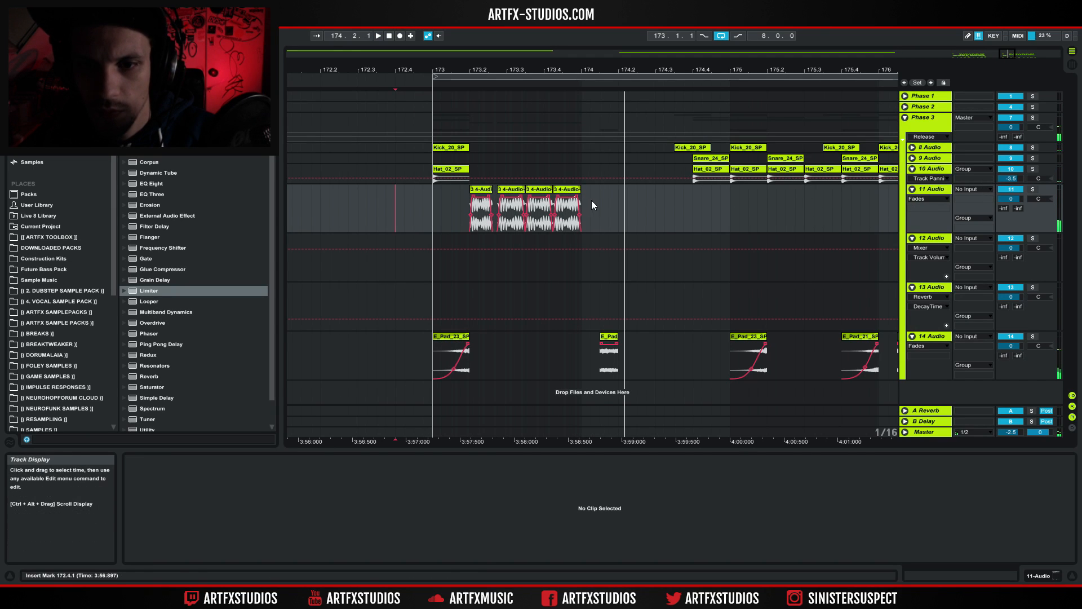
# Copy the first three bass clips to 174.2.1
pyautogui.click(510, 192)
pyautogui.click(480, 191)
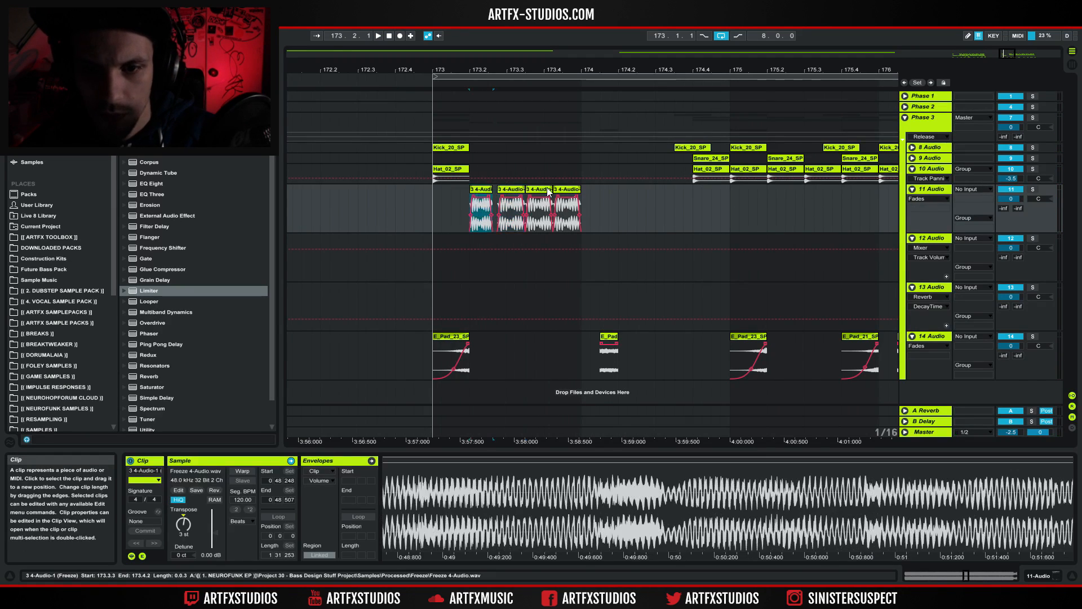
pyautogui.keyDown('shift'); pyautogui.click(537, 190); pyautogui.keyUp('shift')
pyautogui.moveTo(483, 204); pyautogui.dragTo(631, 211)
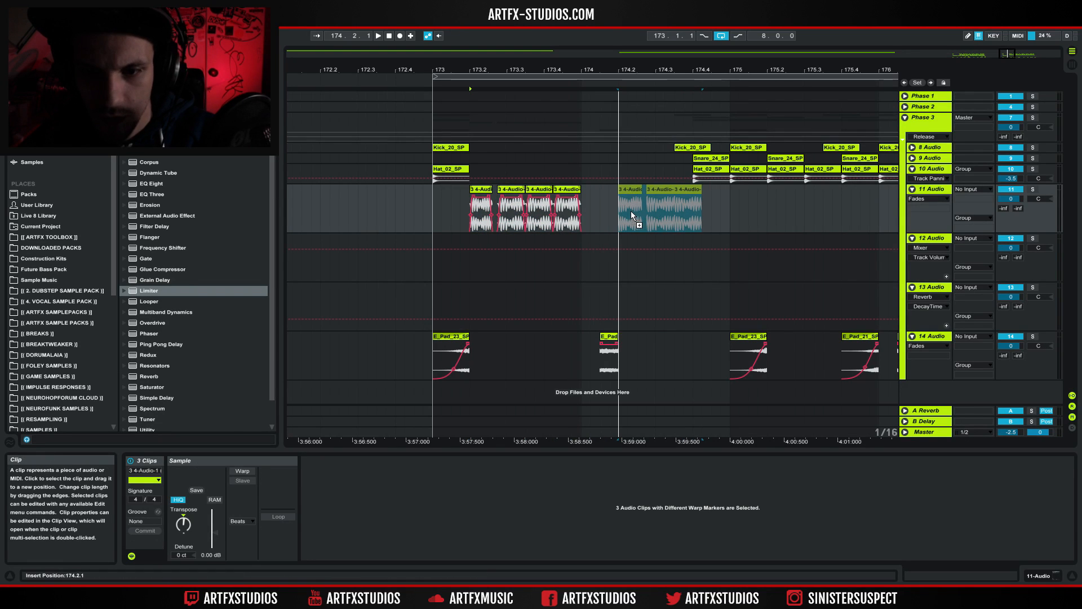
# Add a bass clip with a long fade-in from 174.4.2 to 175.1.1, shortening the clip before it
pyautogui.click(710, 195)
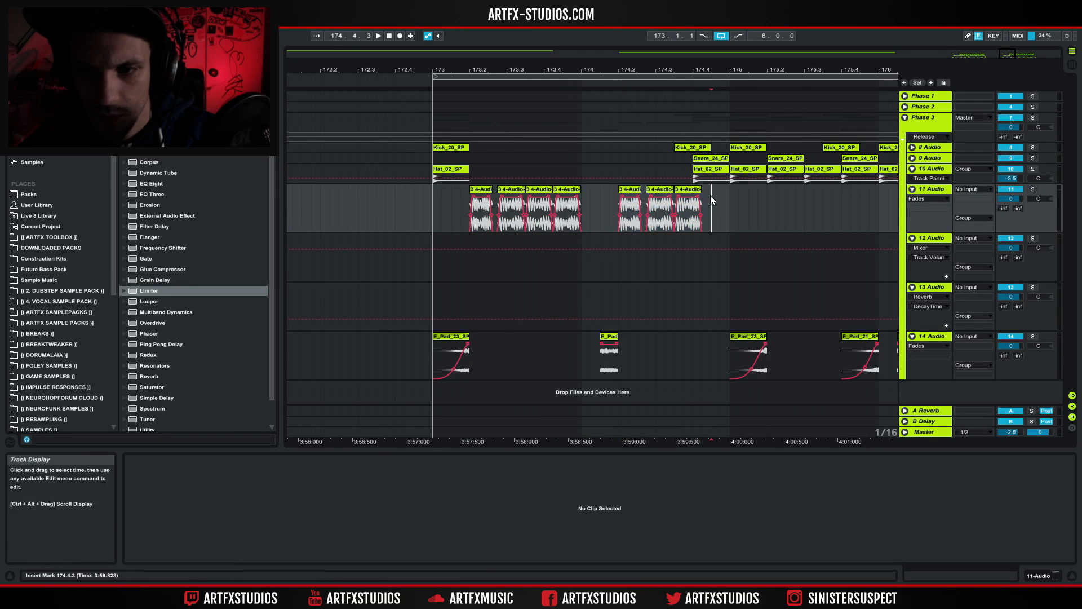
pyautogui.moveTo(700, 189); pyautogui.dragTo(710, 200)
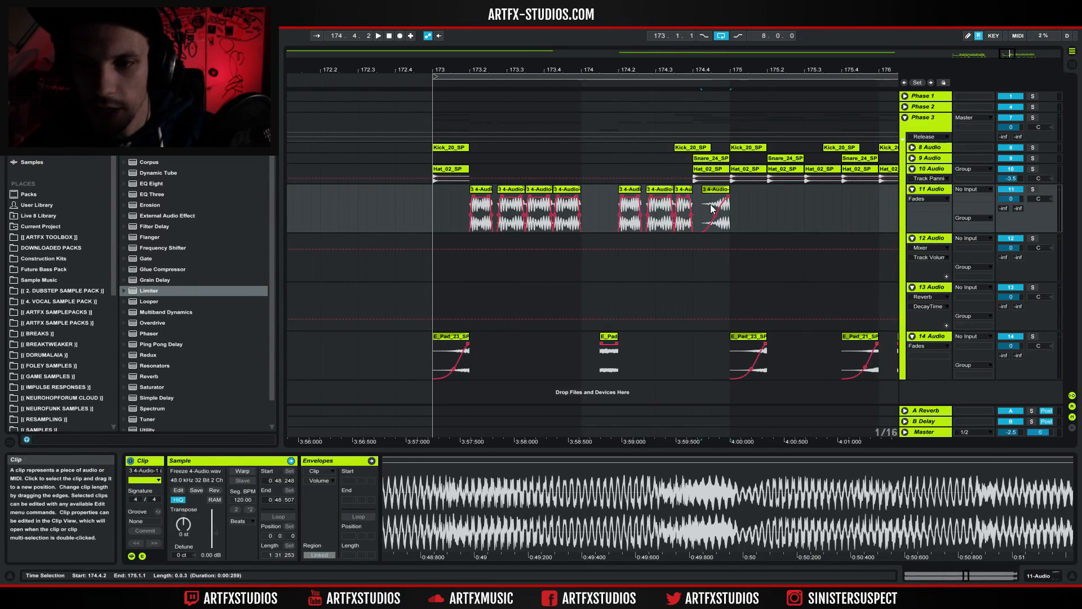
# Shift the faded-in bass clip's sample start to 0:39:423, auditioning different parts of the recording
pyautogui.moveTo(893, 491); pyautogui.dragTo(893, 449)
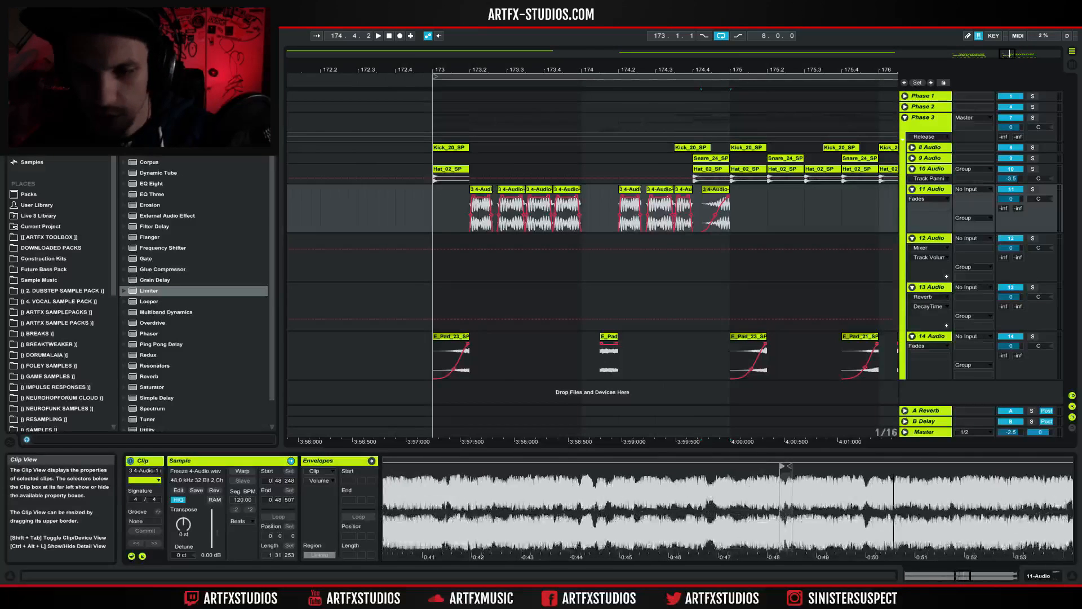
pyautogui.moveTo(781, 467); pyautogui.dragTo(717, 484)
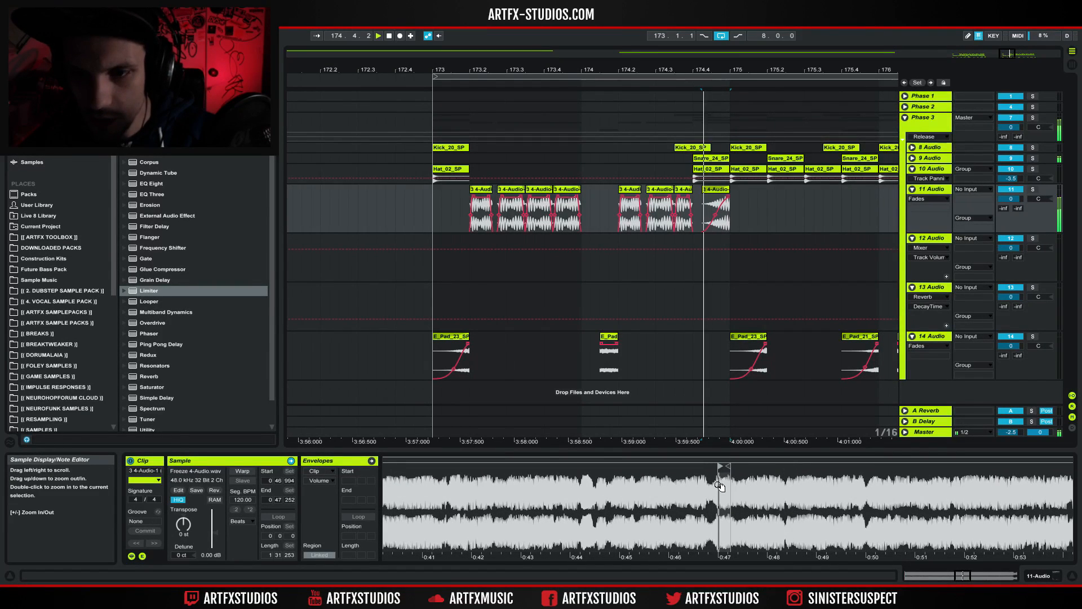
pyautogui.press('space')
pyautogui.press('space')
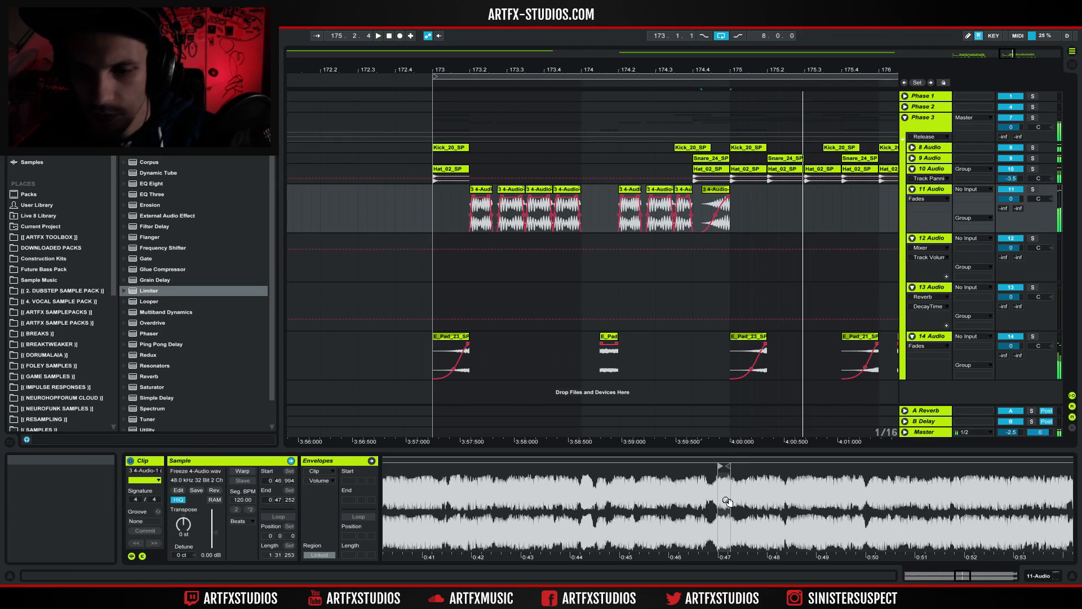
pyautogui.moveTo(720, 467)
pyautogui.mouseDown()
pyautogui.moveTo(451, 496)
pyautogui.moveTo(501, 498)
pyautogui.mouseUp()
pyautogui.press('space')
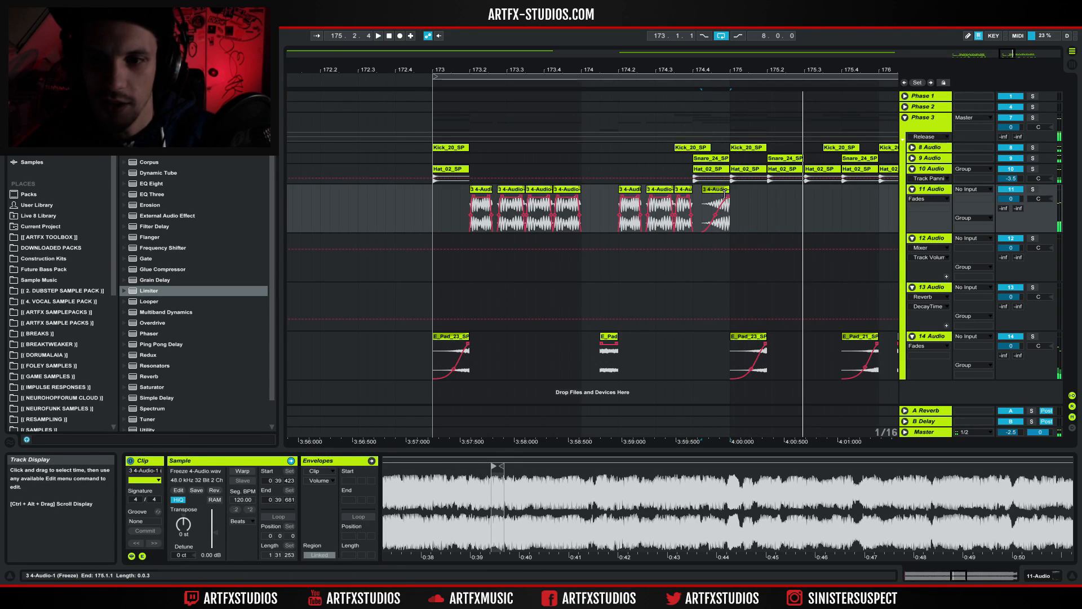
# Extend the faded-in bass clip's start back to 174.4.1 and play the two-bar pattern from 172.4.1
pyautogui.moveTo(703, 194); pyautogui.dragTo(693, 195)
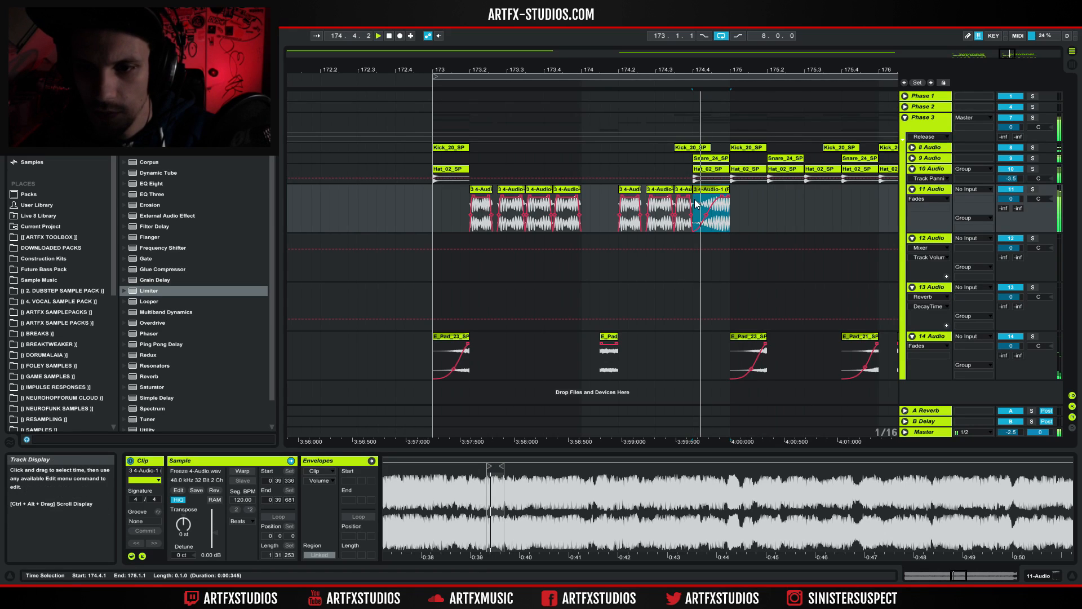
pyautogui.click(711, 221)
pyautogui.click(394, 202)
pyautogui.press('space')
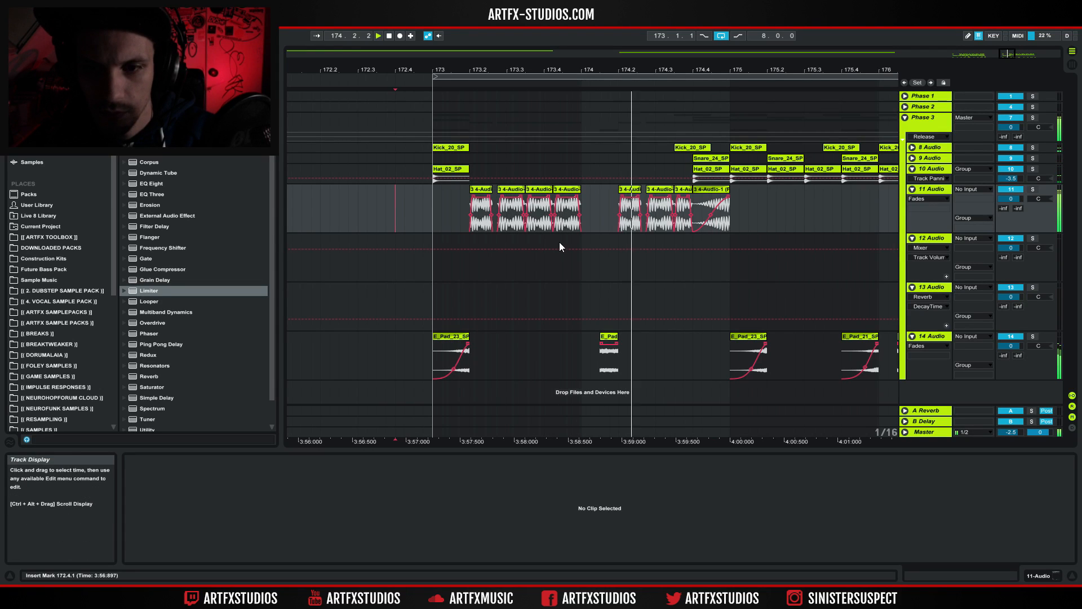
pyautogui.press('space')
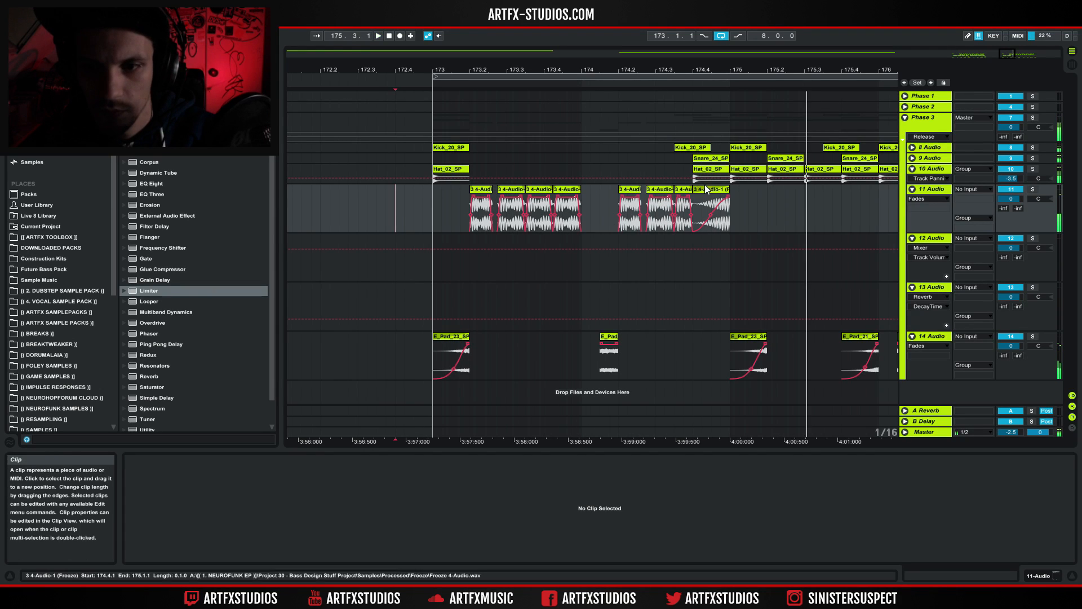
# Duplicate the bass track's two-bar section from 173.1.1 to 175.1.1 so it repeats up to bar 177
pyautogui.click(706, 188)
pyautogui.keyDown('shift'); pyautogui.click(437, 195); pyautogui.keyUp('shift')
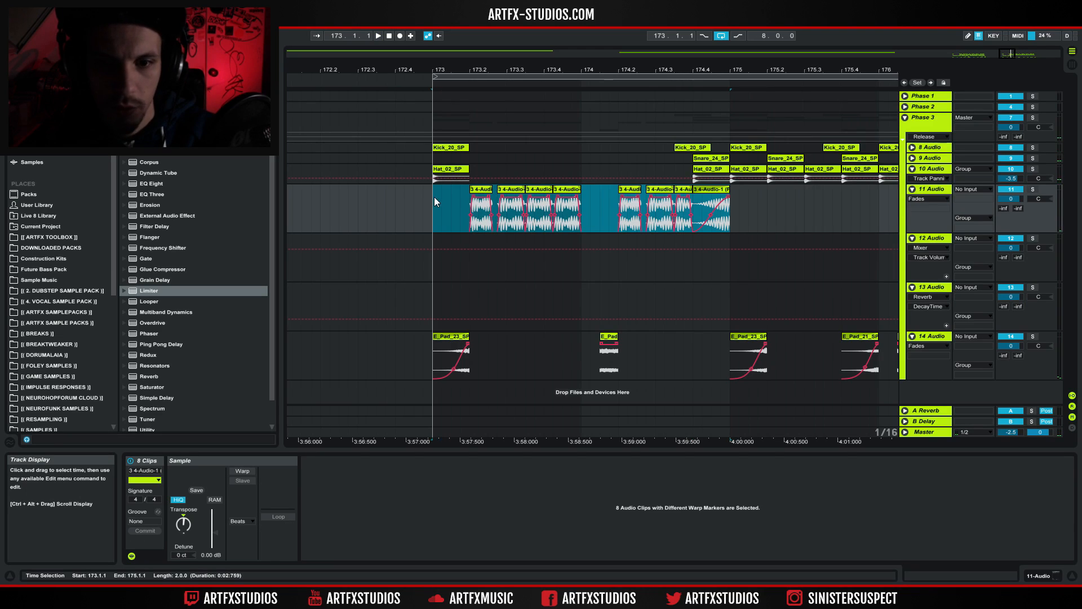
pyautogui.hotkey('ctrl', 'd')
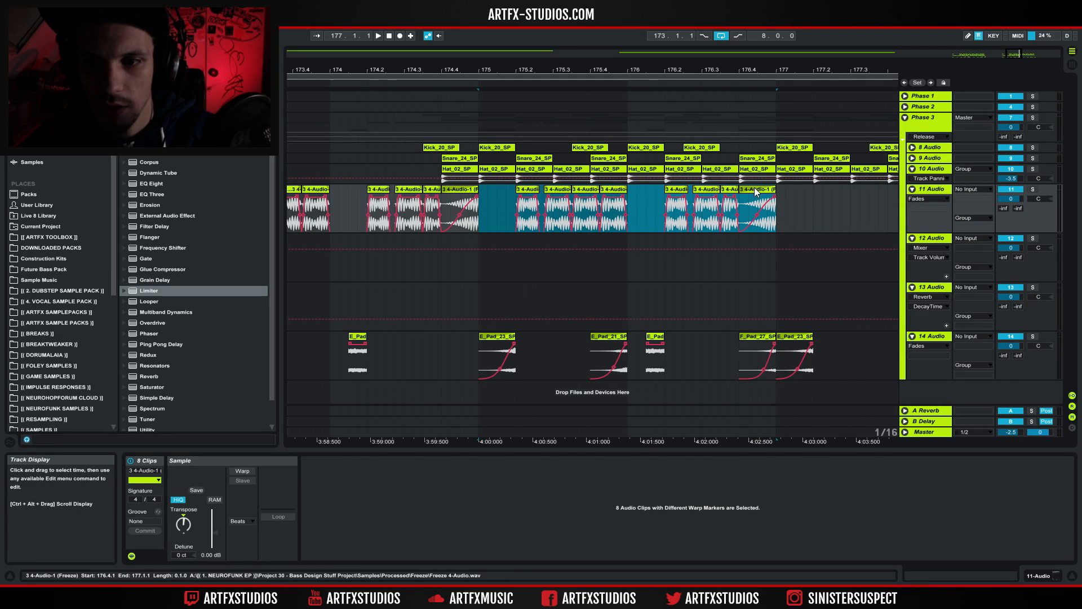
# Delete the last three bass clips between 176.2.4 and 177.1.1
pyautogui.click(761, 207)
pyautogui.press('Delete')
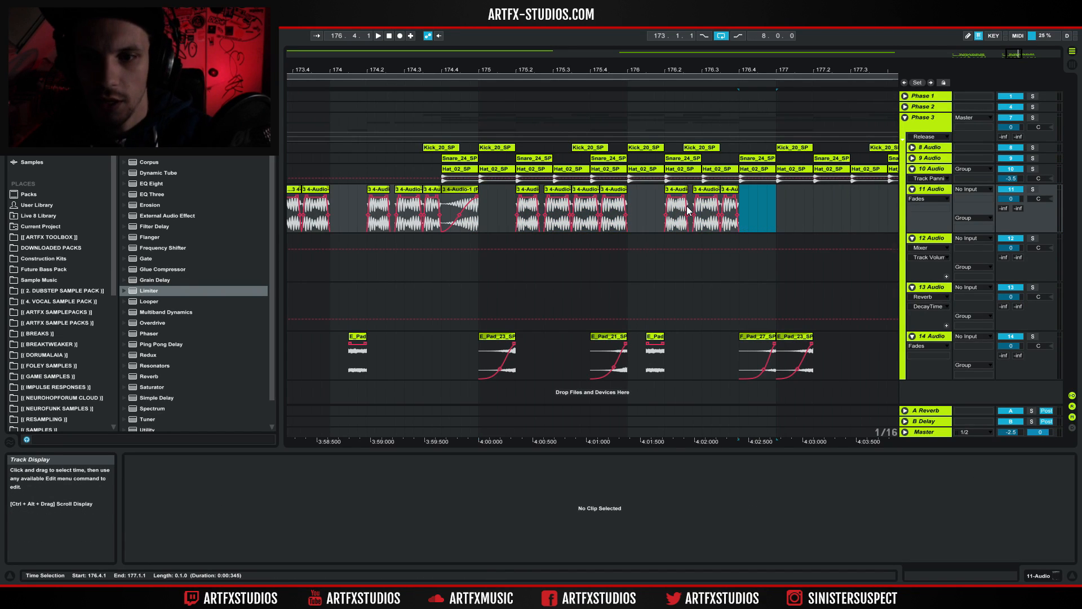
pyautogui.click(705, 208)
pyautogui.press('Delete')
pyautogui.click(727, 198)
pyautogui.press('Delete')
# Copy the bass clip at 174.4.1 to 176.2.3, shorten its fade-in, extend its end to 176.4.1 and fade it out
pyautogui.click(677, 194)
pyautogui.moveTo(462, 206)
pyautogui.mouseDown()
pyautogui.moveTo(750, 206)
pyautogui.moveTo(688, 199)
pyautogui.mouseUp()
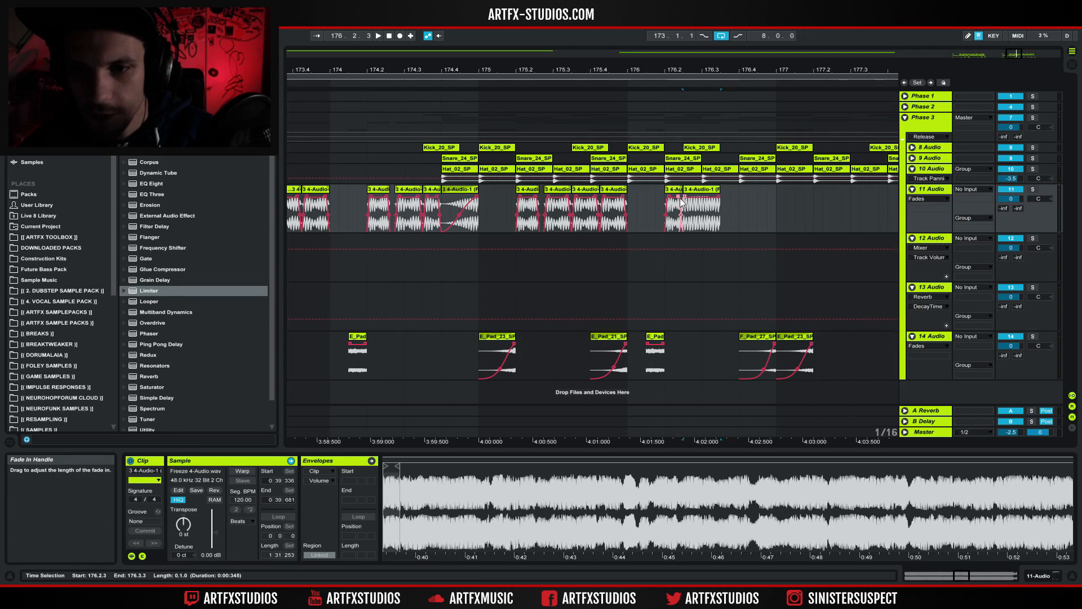
pyautogui.click(697, 202)
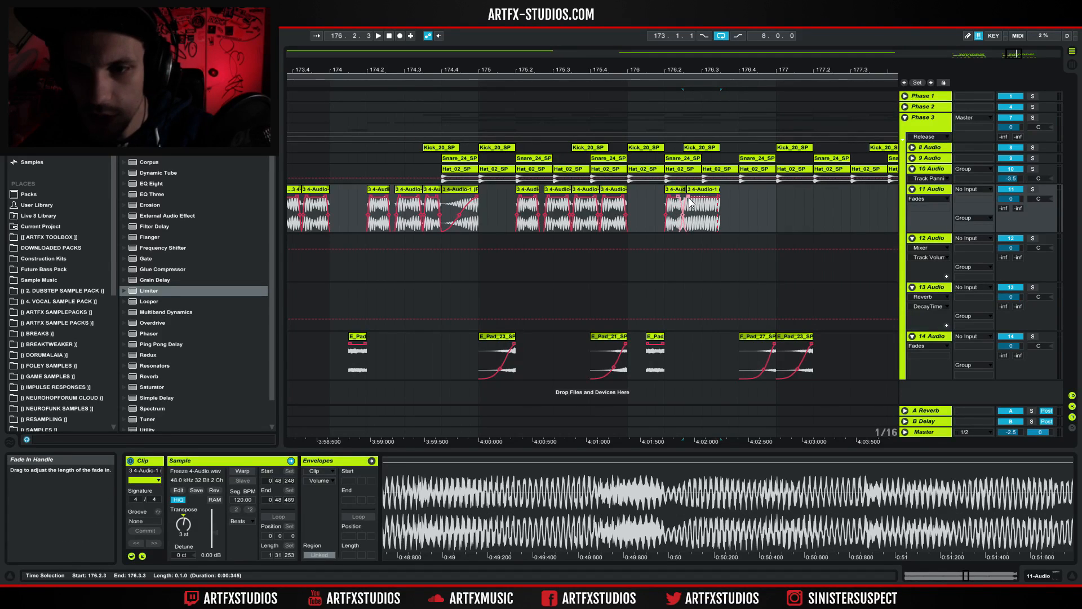
pyautogui.click(675, 200)
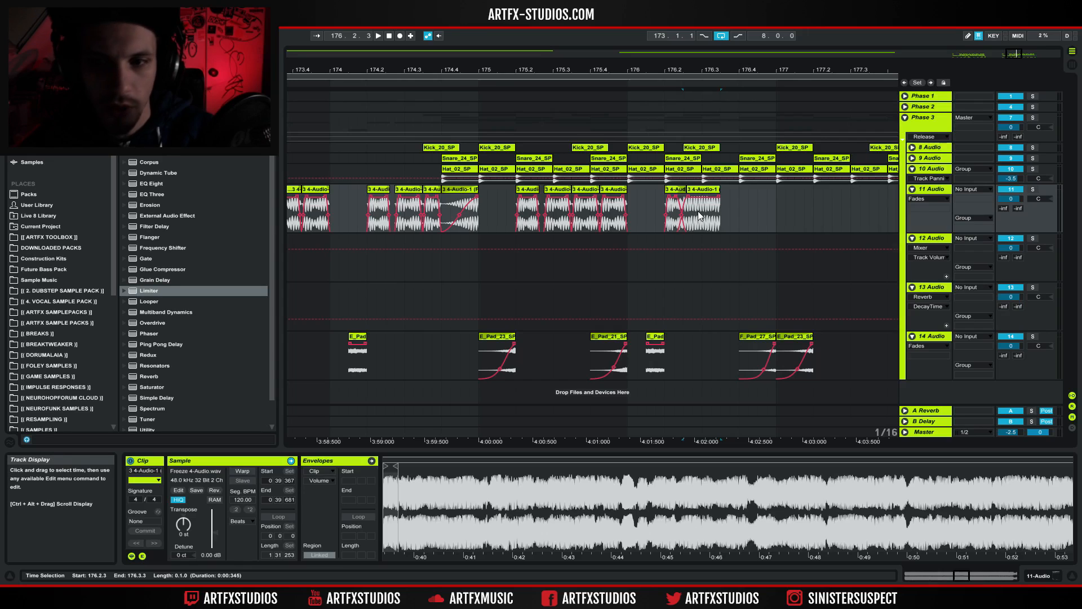
pyautogui.click(655, 198)
pyautogui.press('space')
pyautogui.press('space')
pyautogui.moveTo(719, 190)
pyautogui.mouseDown()
pyautogui.moveTo(738, 191)
pyautogui.moveTo(712, 197)
pyautogui.mouseUp()
# Play the bass pattern from just before bar 173 through to bar 177
pyautogui.moveTo(433, 74); pyautogui.dragTo(433, 216)
pyautogui.click(425, 204)
pyautogui.press('space')
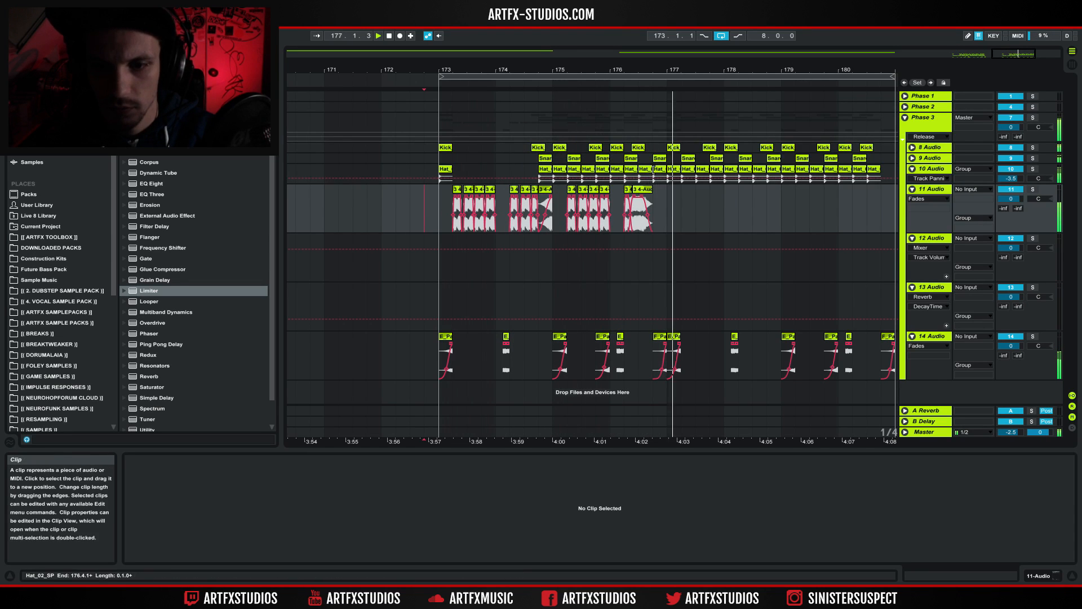
pyautogui.click(607, 193)
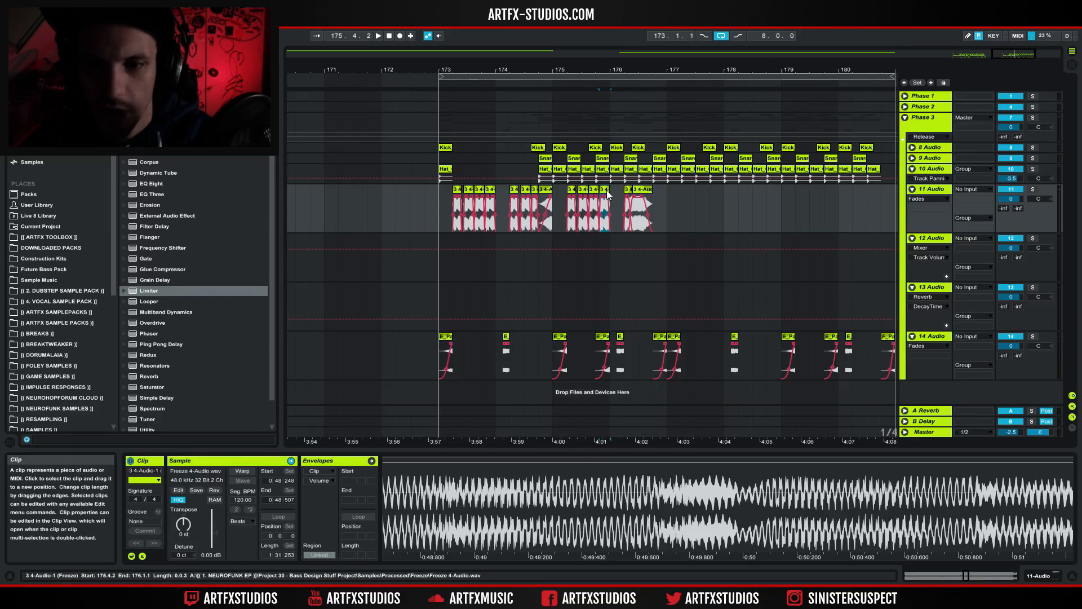
pyautogui.click(661, 206)
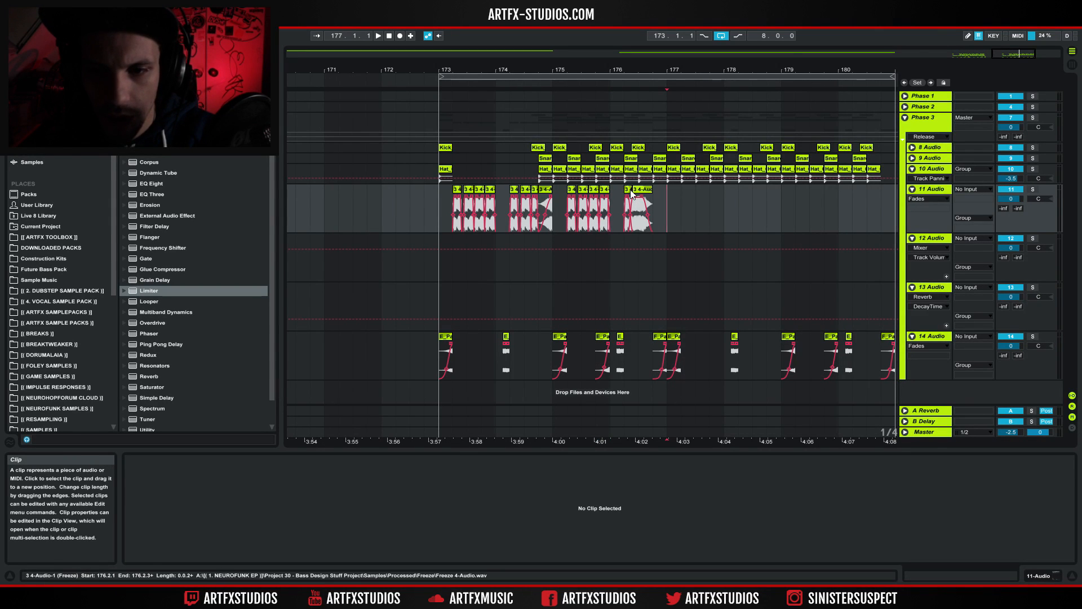
# Shift the sample start of the bass clip at 175.2.4 to 0:42:494 and play it back
pyautogui.click(611, 199)
pyautogui.moveTo(611, 198); pyautogui.dragTo(574, 211)
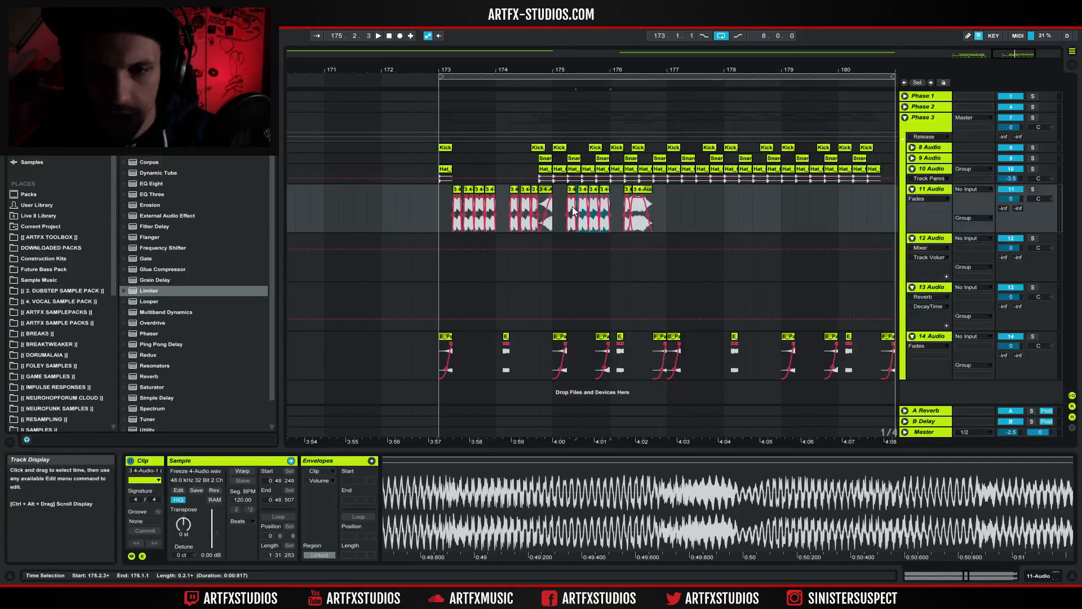
pyautogui.click(594, 190)
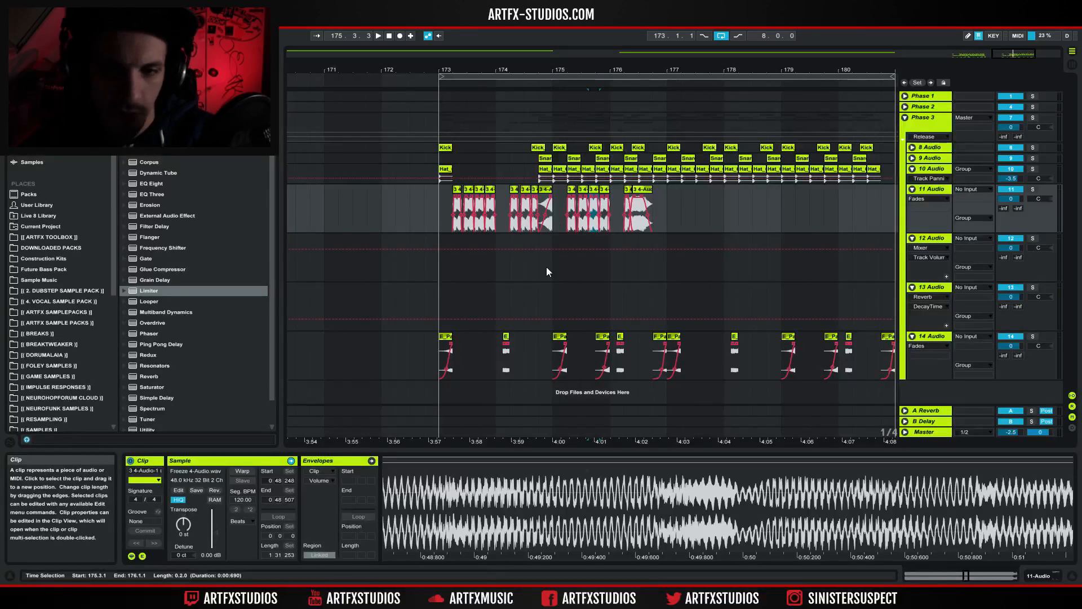
pyautogui.click(584, 190)
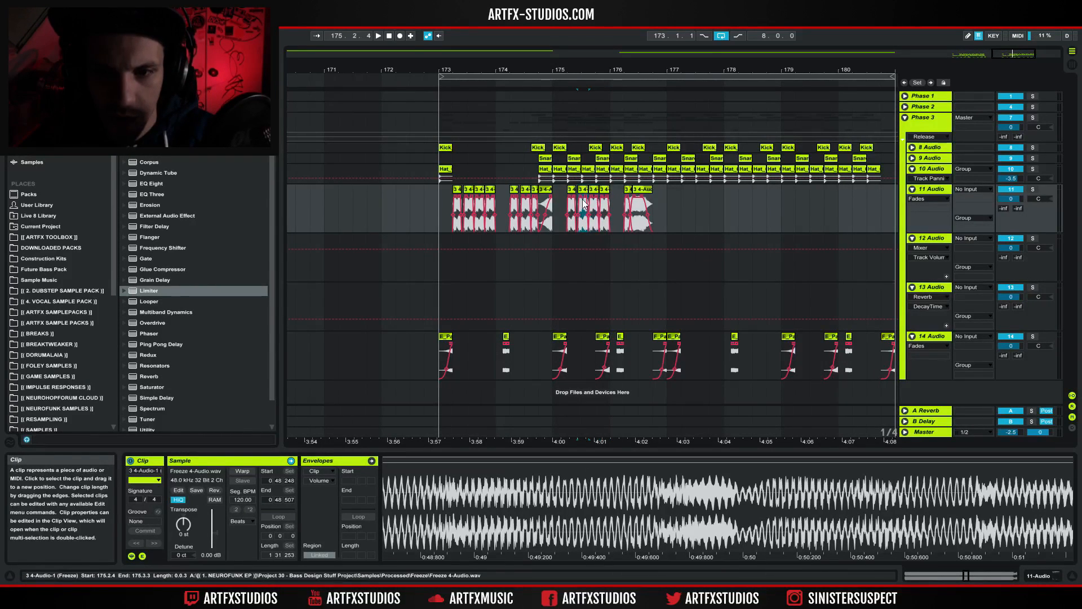
pyautogui.moveTo(775, 491)
pyautogui.mouseDown()
pyautogui.moveTo(776, 455)
pyautogui.moveTo(775, 524)
pyautogui.moveTo(876, 483)
pyautogui.moveTo(422, 514)
pyautogui.mouseUp()
pyautogui.press('space')
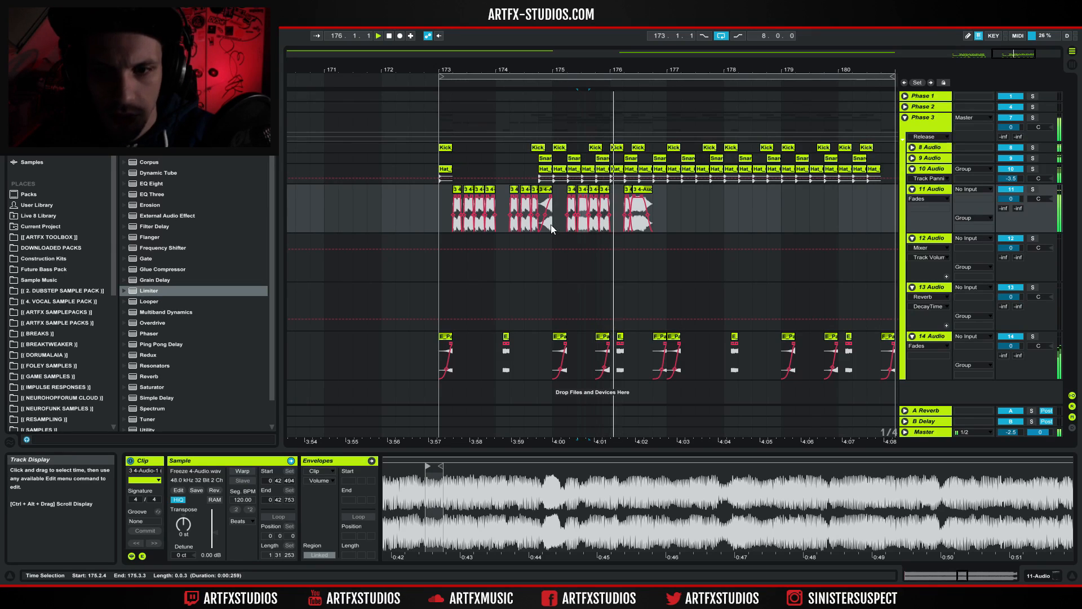
# Shift the sample start of the bass clip at 175.2.1 to 0:43:920, lengthen its end slightly and play from 175.1.1
pyautogui.click(557, 199)
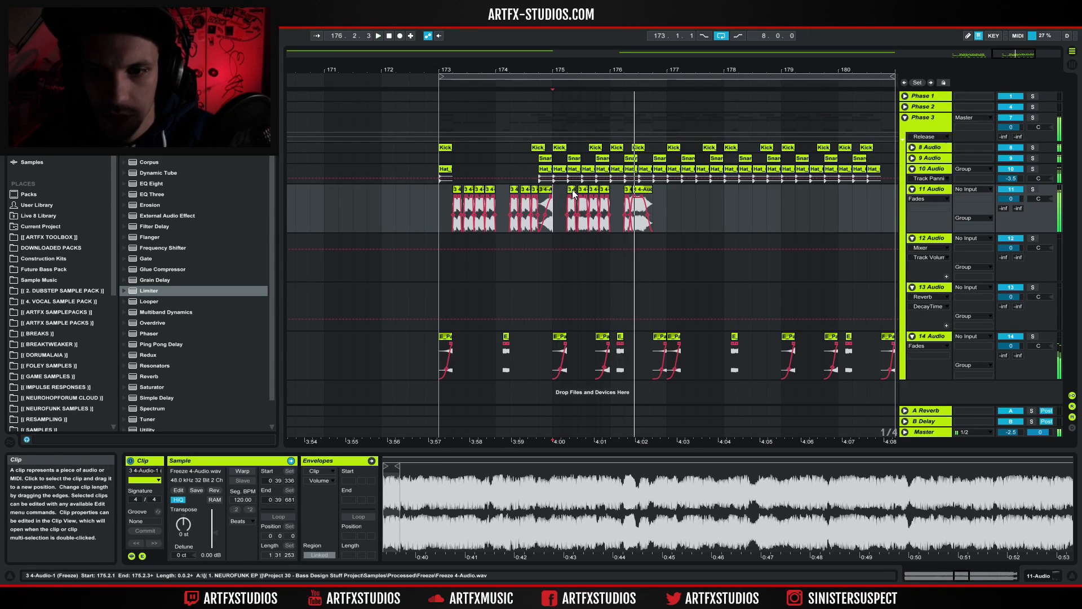
pyautogui.click(571, 191)
pyautogui.press('space')
pyautogui.press('Delete')
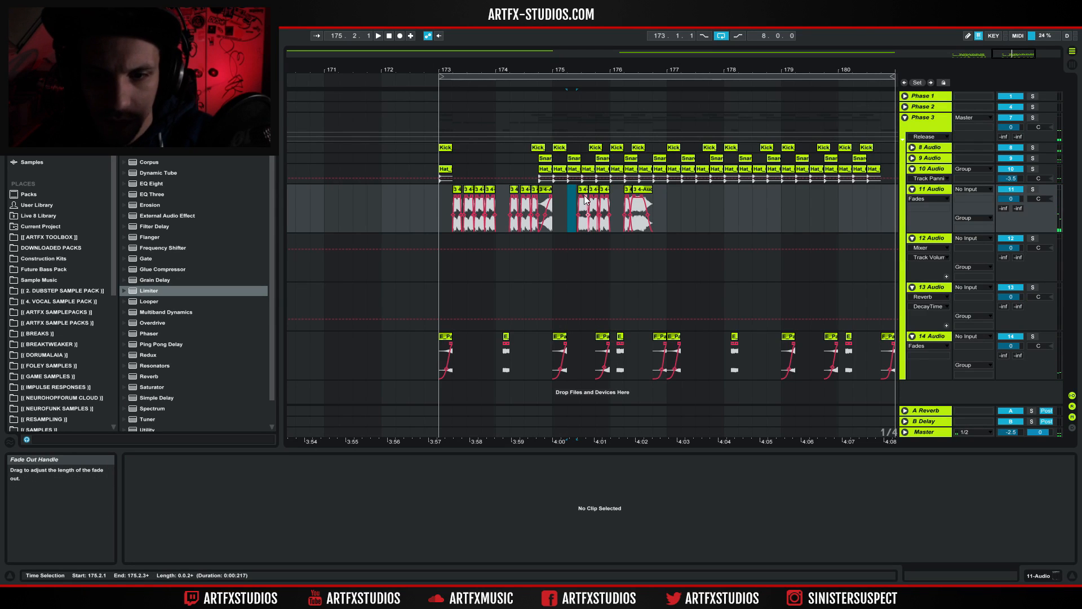
pyautogui.hotkey('ctrl', 'z')
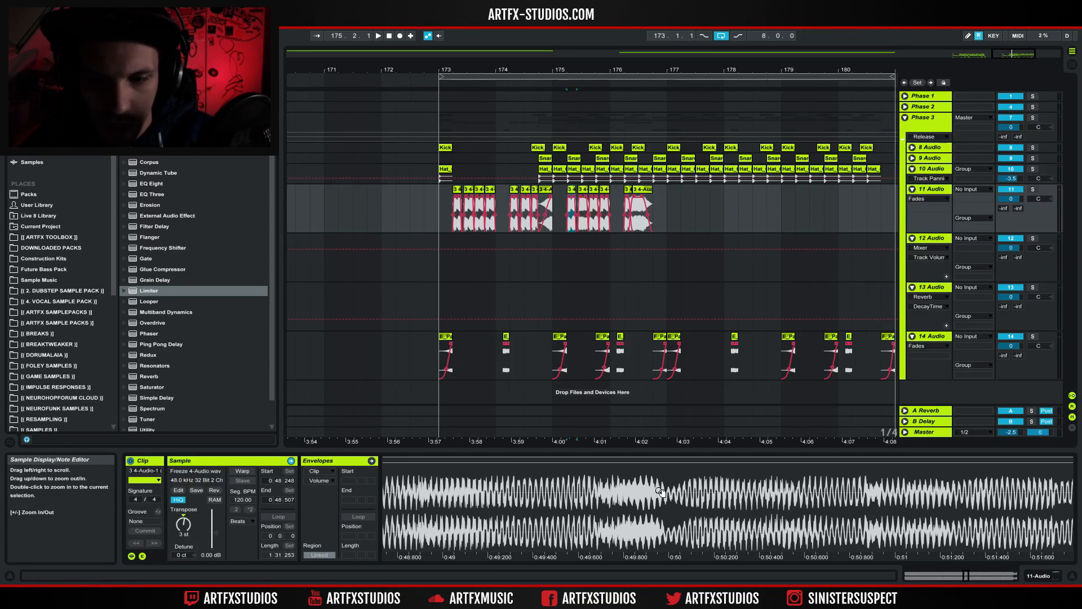
pyautogui.moveTo(660, 507); pyautogui.dragTo(660, 479)
pyautogui.moveTo(592, 469); pyautogui.dragTo(410, 497)
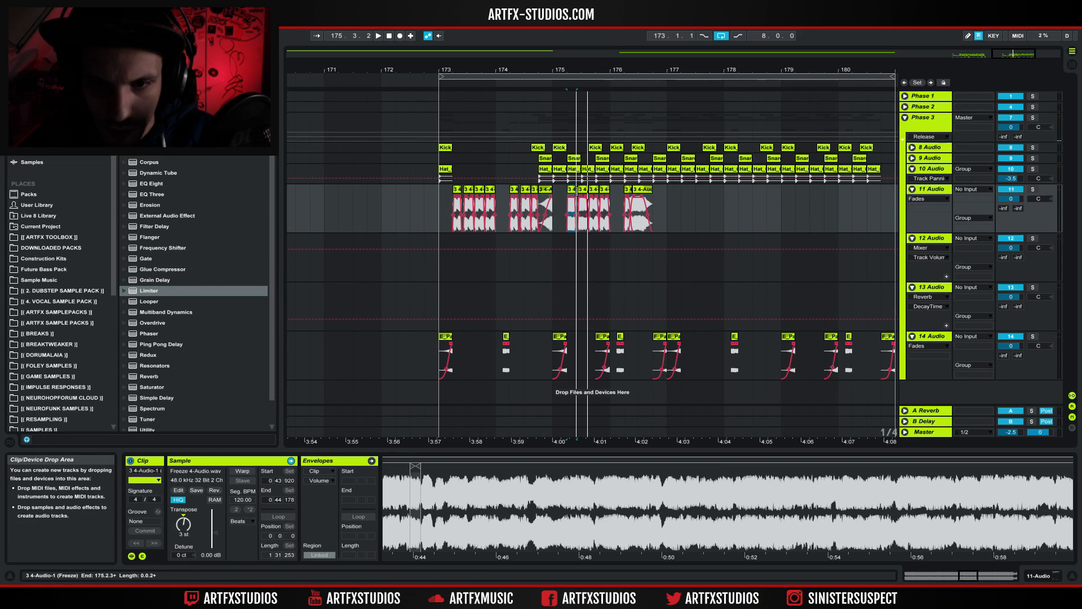
pyautogui.moveTo(579, 71); pyautogui.dragTo(591, 168)
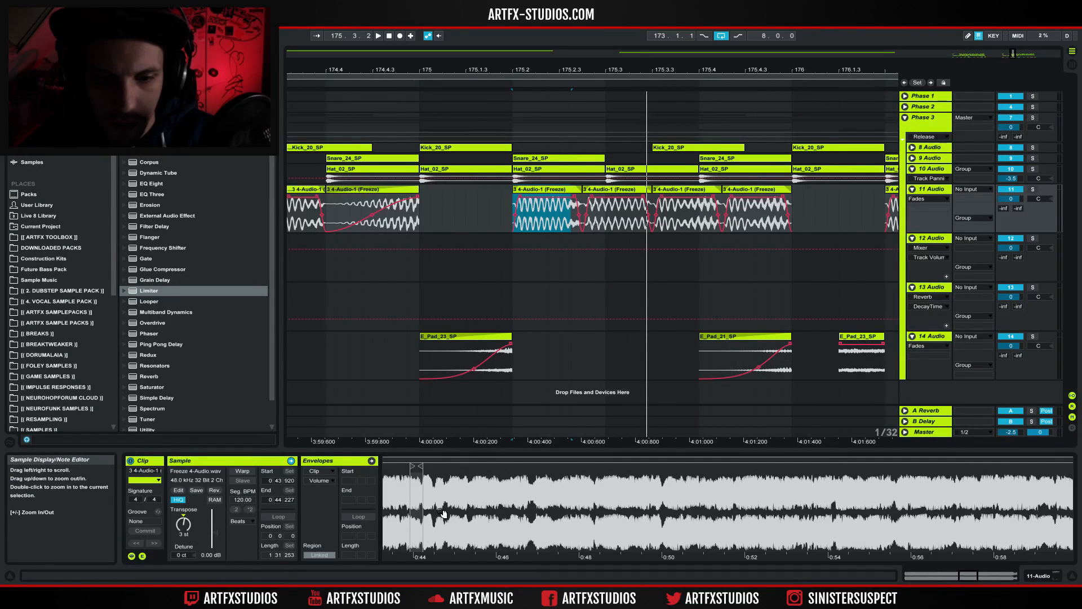
pyautogui.click(425, 200)
pyautogui.press('space')
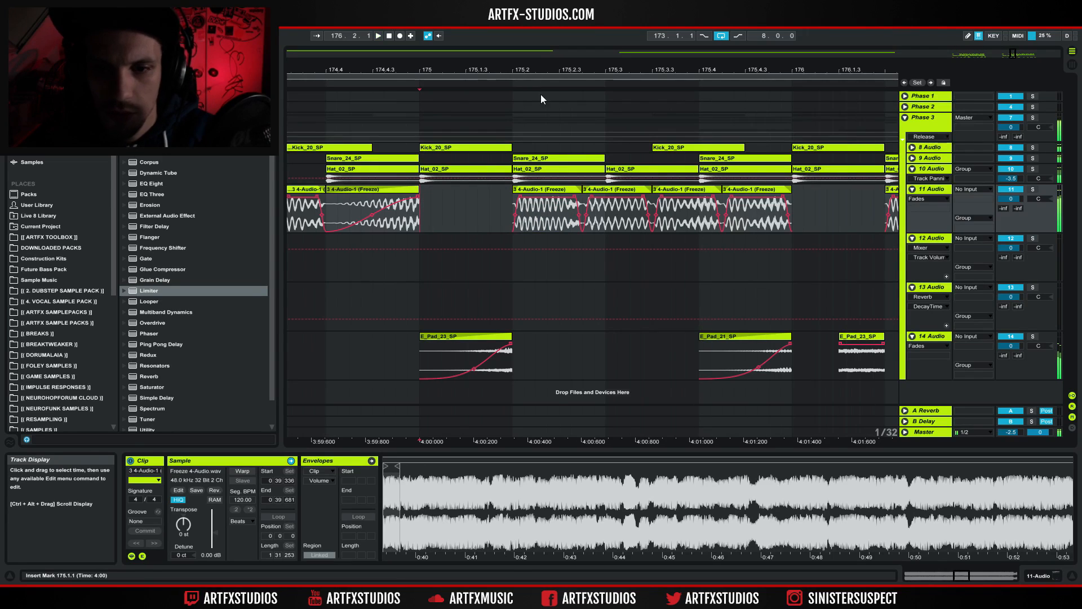
# Duplicate the last beat of the bass clip ending at 176.4.1 so it fills up to 177.1.1, giving the copy a long fade-in
pyautogui.moveTo(540, 76); pyautogui.dragTo(540, 49)
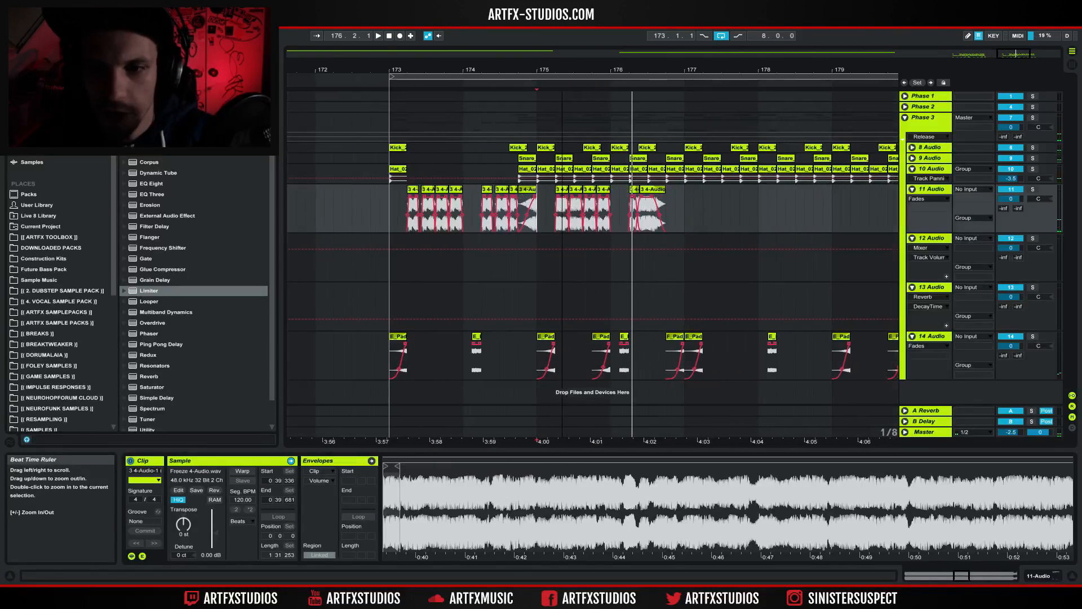
pyautogui.click(614, 198)
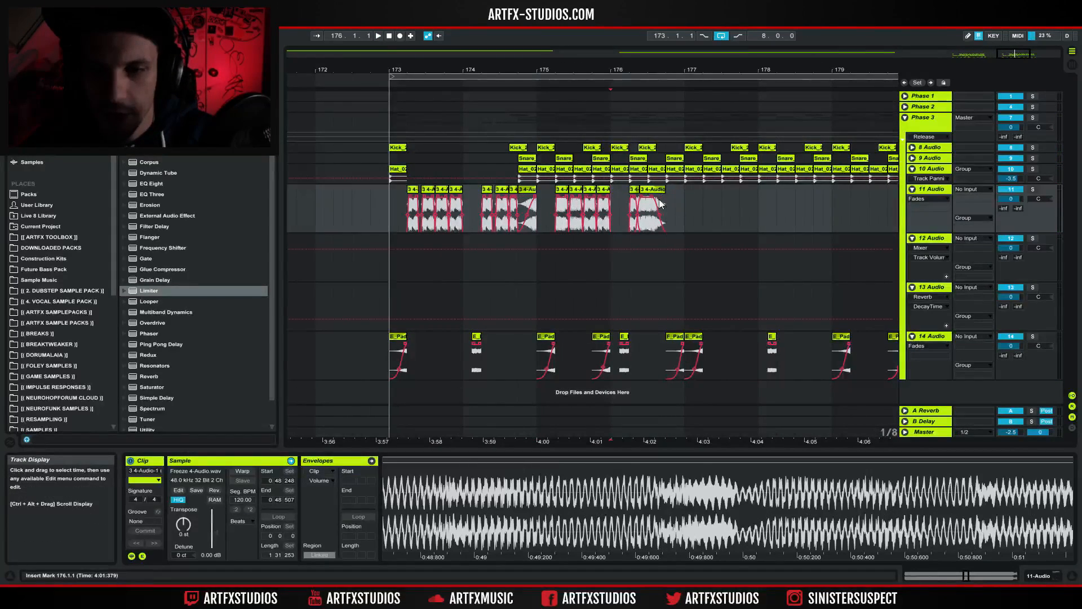
pyautogui.press('space')
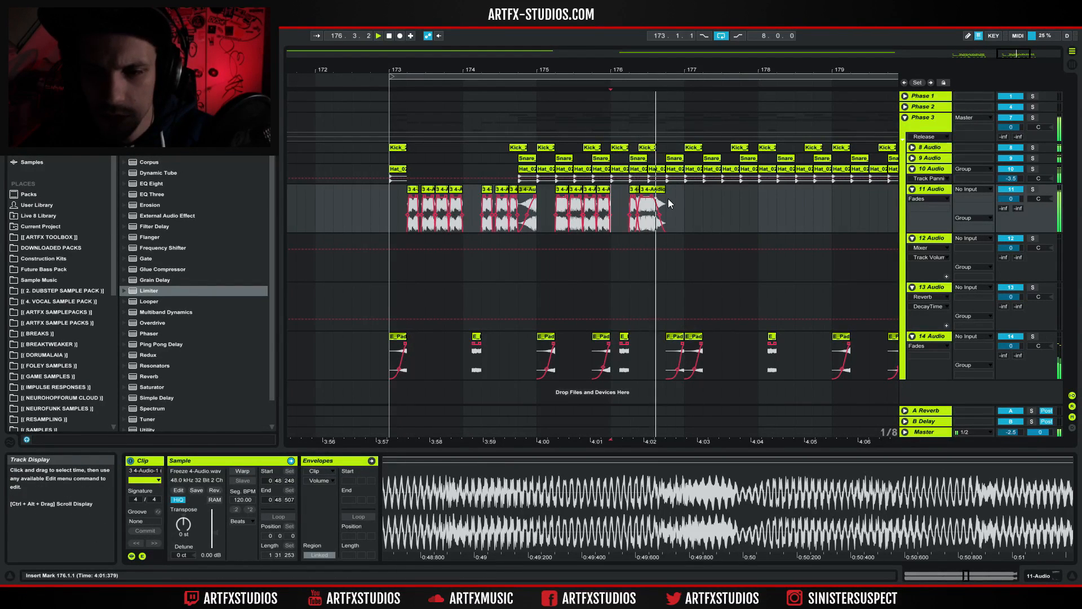
pyautogui.press('space')
pyautogui.click(651, 194)
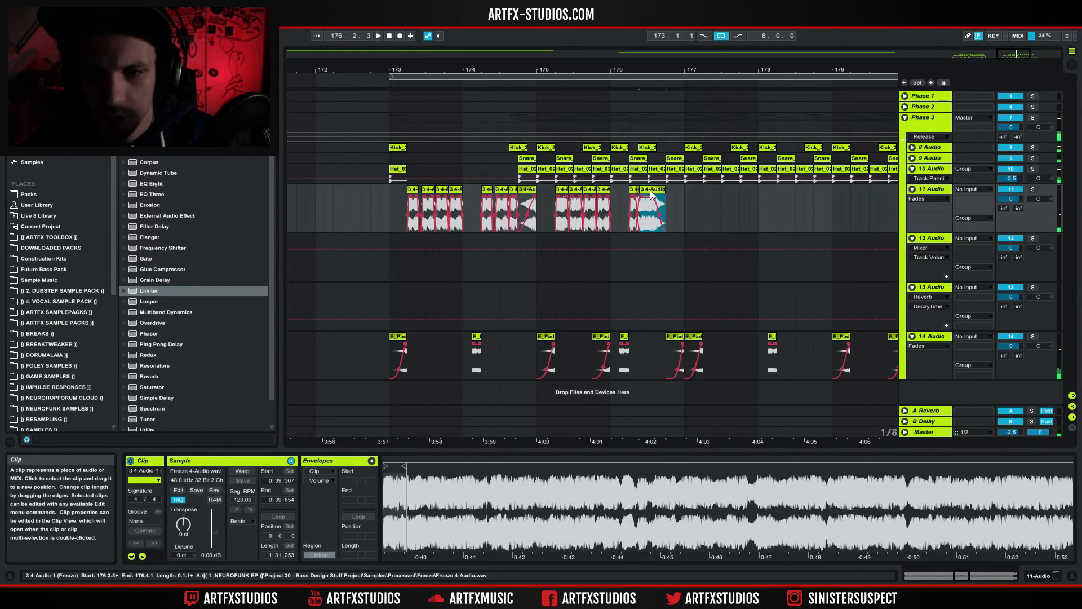
pyautogui.hotkey('ctrl', 'd')
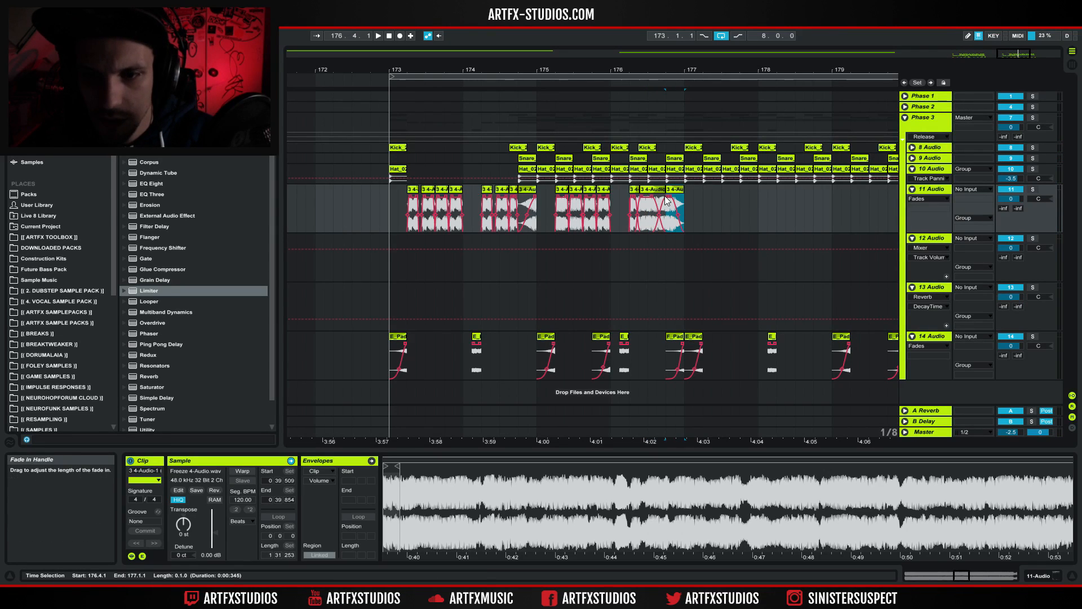
pyautogui.moveTo(670, 197)
pyautogui.mouseDown()
pyautogui.moveTo(693, 204)
pyautogui.moveTo(667, 200)
pyautogui.mouseUp()
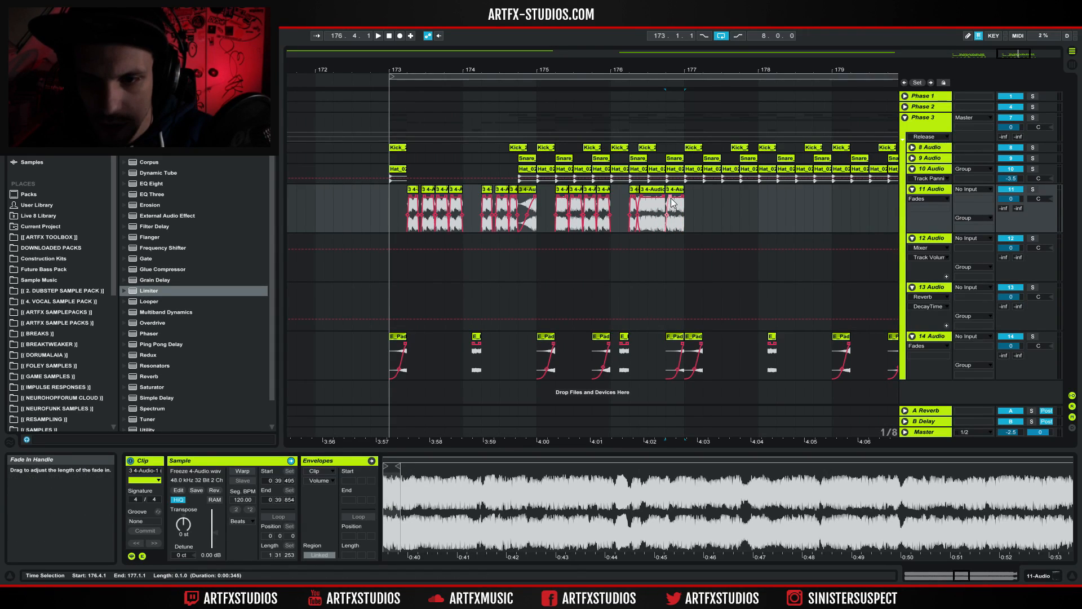
pyautogui.moveTo(664, 197); pyautogui.dragTo(678, 219)
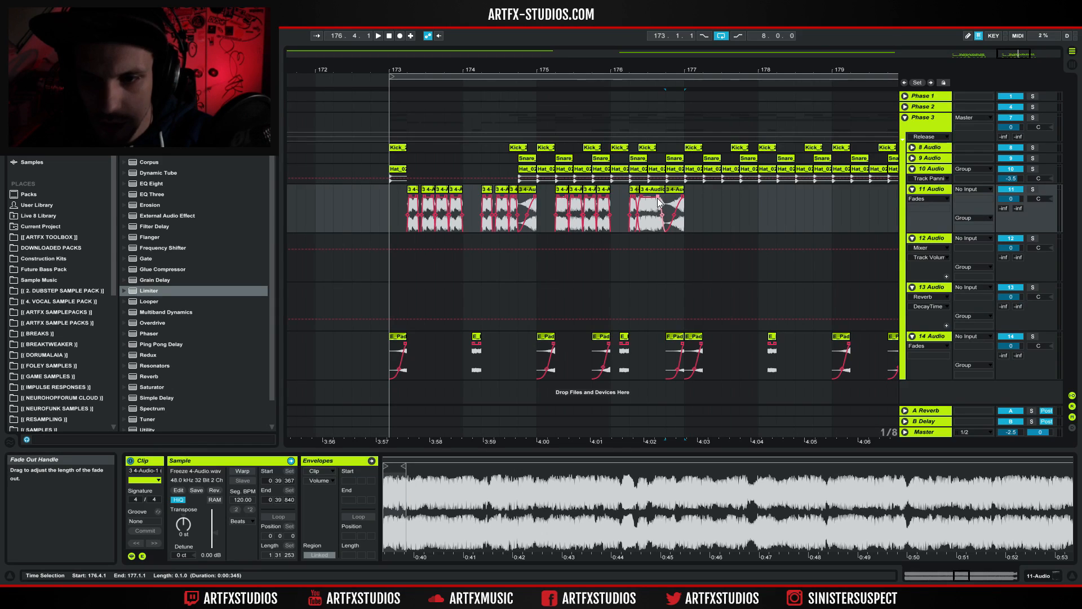
# Shift the sample start of the faded-in bass clip at 176.4.1 to 0:30:902, auditioning different parts of the recording
pyautogui.click(629, 213)
pyautogui.press('space')
pyautogui.press('space')
pyautogui.press('space')
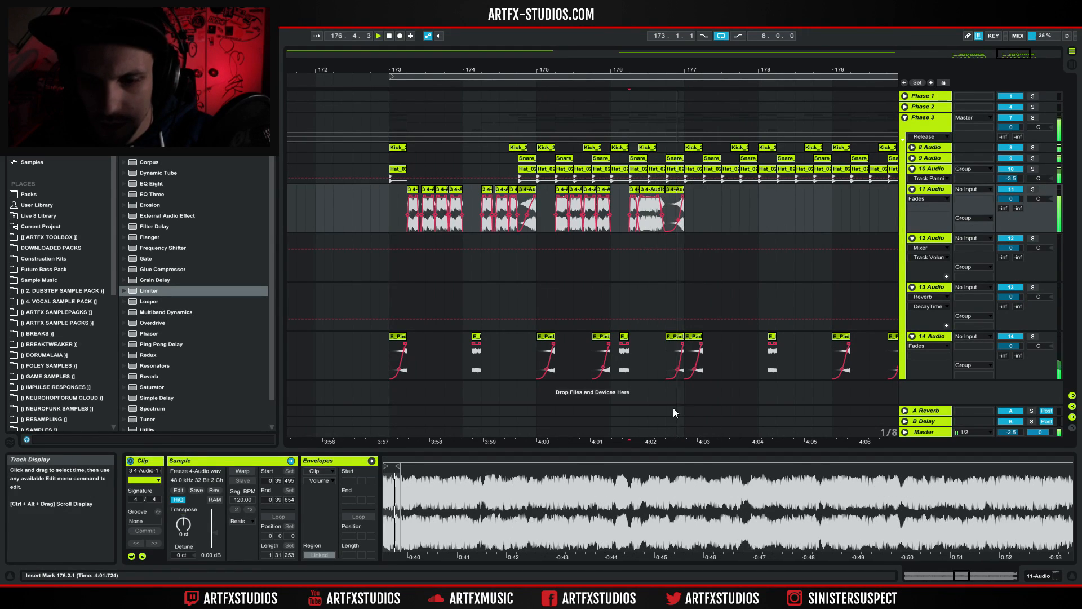
pyautogui.moveTo(388, 466); pyautogui.dragTo(449, 467)
pyautogui.press('space')
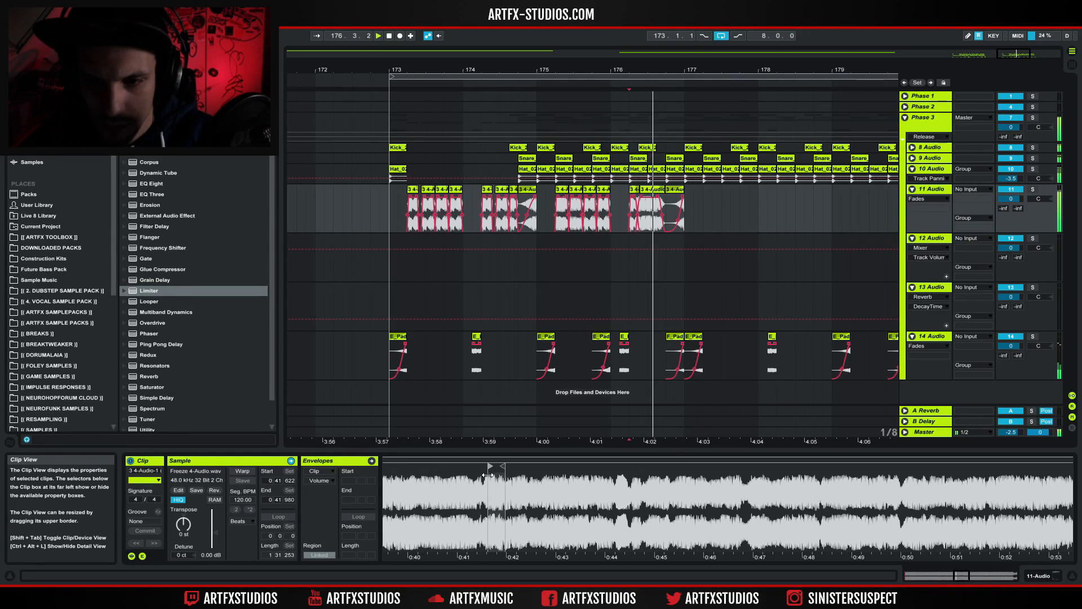
pyautogui.moveTo(489, 475)
pyautogui.mouseDown()
pyautogui.moveTo(302, 502)
pyautogui.moveTo(508, 491)
pyautogui.moveTo(477, 490)
pyautogui.mouseUp()
pyautogui.press('space')
# Move the faded-in bass clips at 176.4.1 and 174.4.1 onto the 12 Audio track and play them back
pyautogui.moveTo(681, 190); pyautogui.dragTo(660, 248)
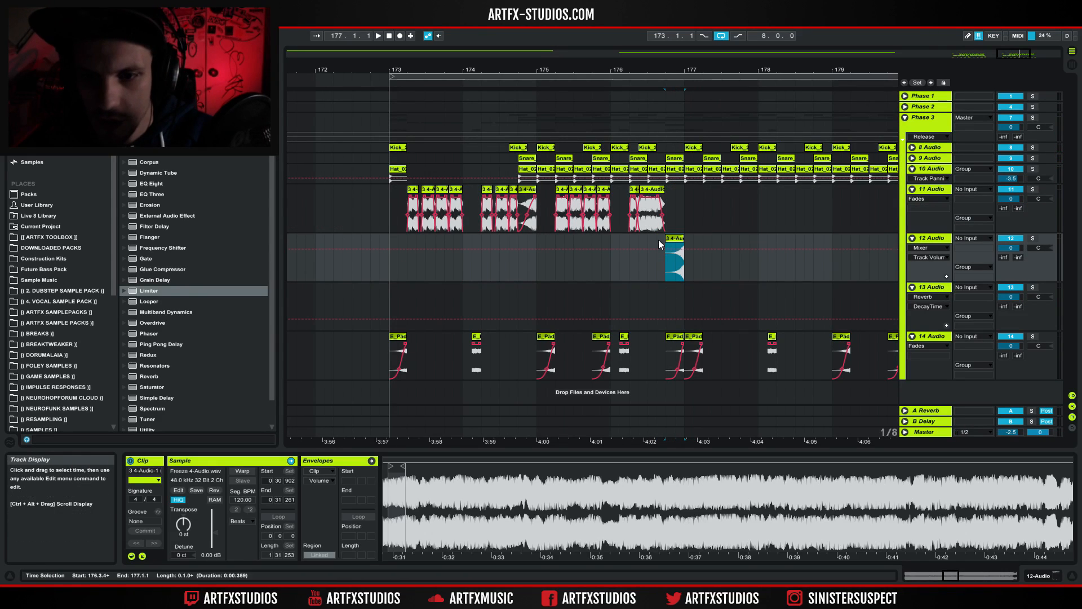
pyautogui.click(658, 240)
pyautogui.press('space')
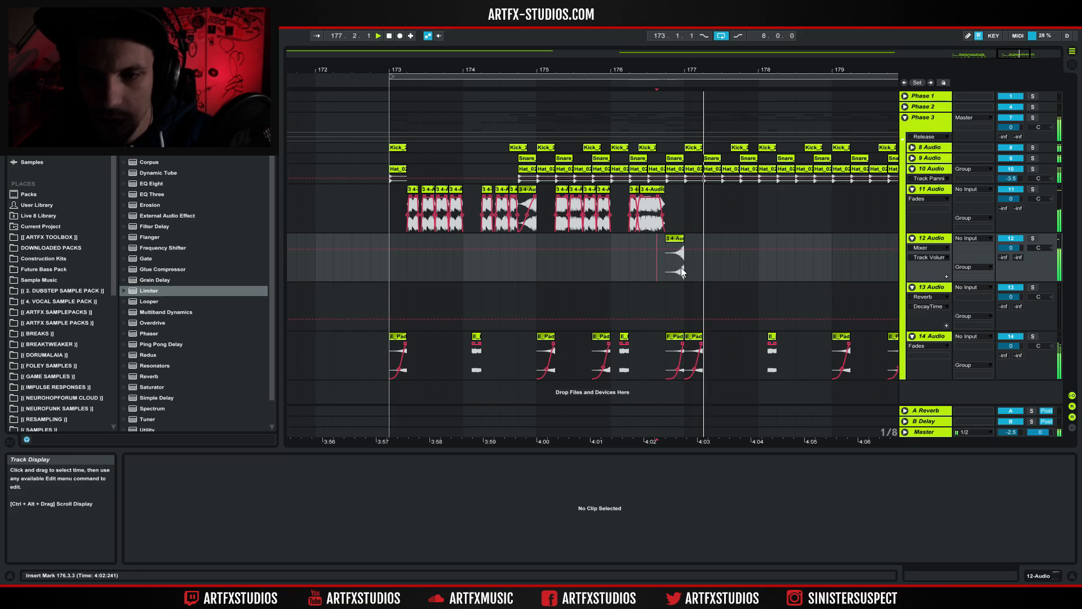
pyautogui.press('space')
pyautogui.moveTo(530, 194); pyautogui.dragTo(505, 276)
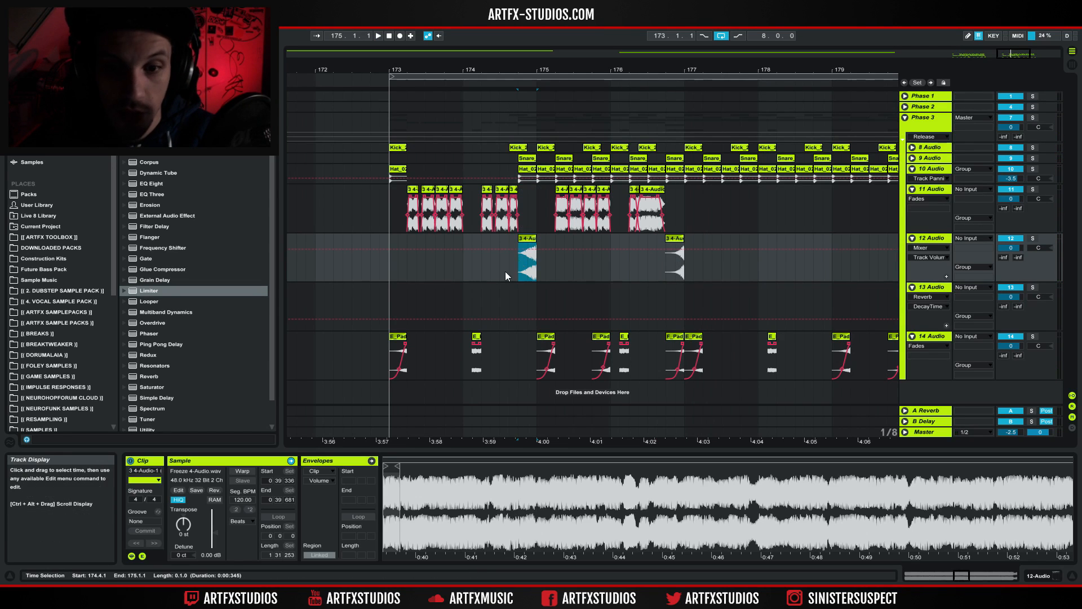
pyautogui.press('space')
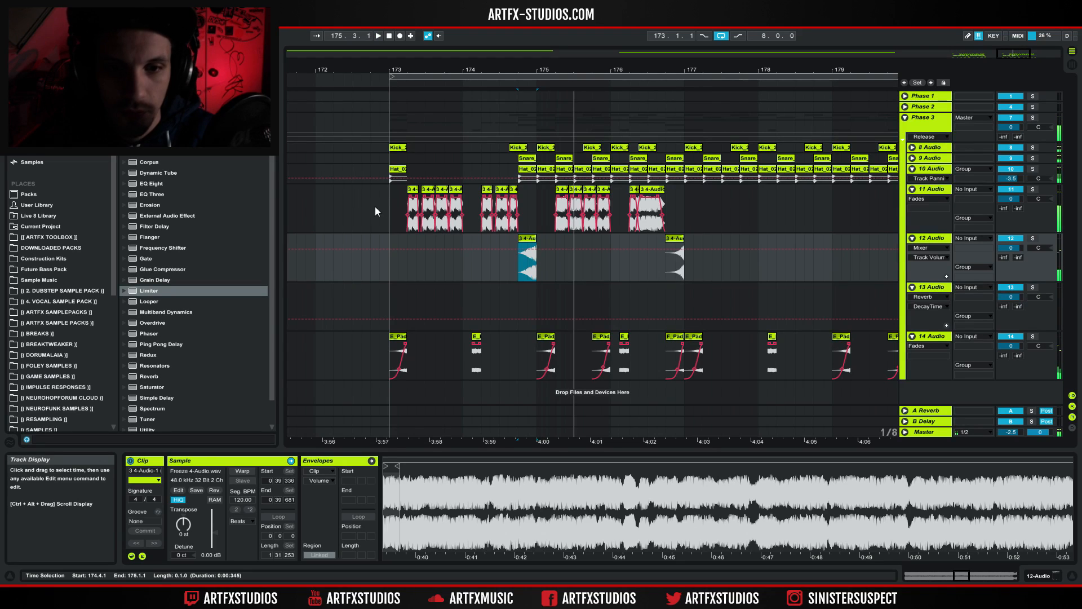
# Play the bass pattern from just before bar 173 and again from 175.2.1, checking the clips in bar 175
pyautogui.click(372, 213)
pyautogui.press('space')
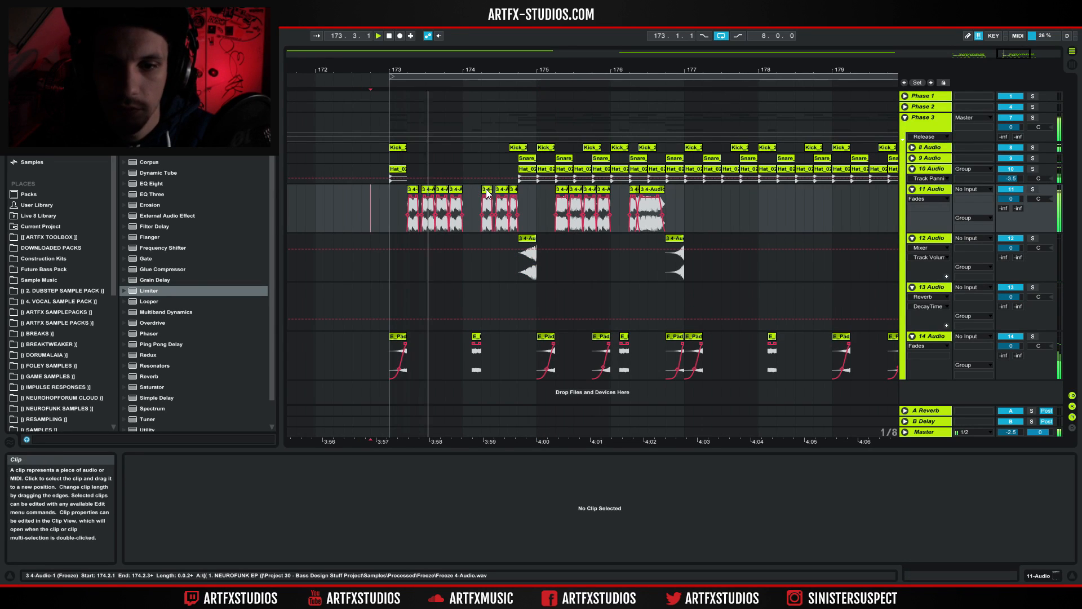
pyautogui.click(577, 191)
pyautogui.press('space')
pyautogui.click(584, 202)
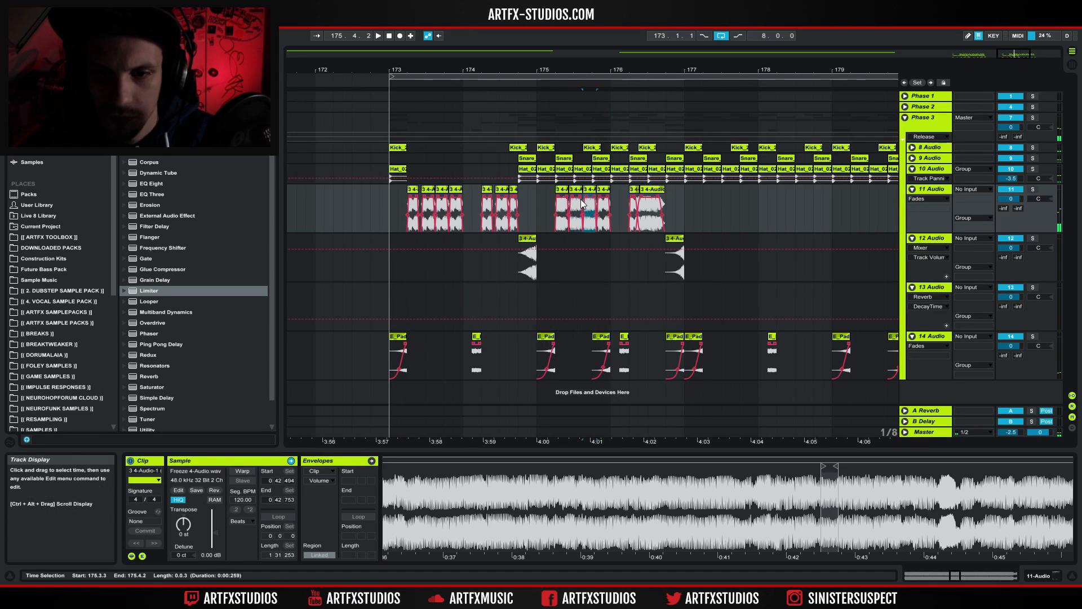
pyautogui.click(563, 203)
pyautogui.press('space')
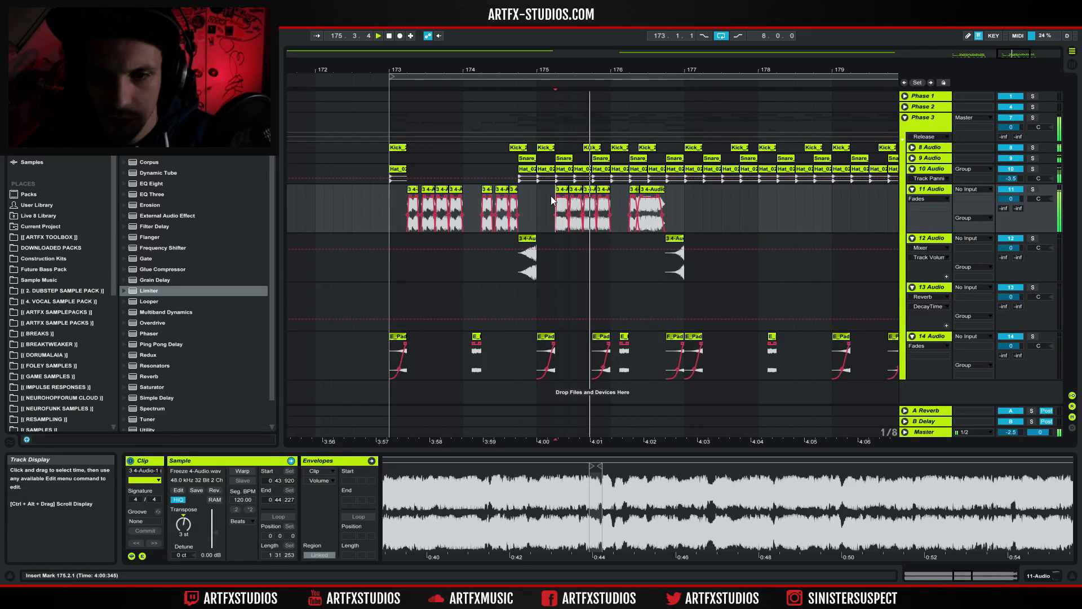
pyautogui.press('space')
# Move the three bass clips from 175.2.4 to 176.1.1 onto the 12 Audio track
pyautogui.click(604, 192)
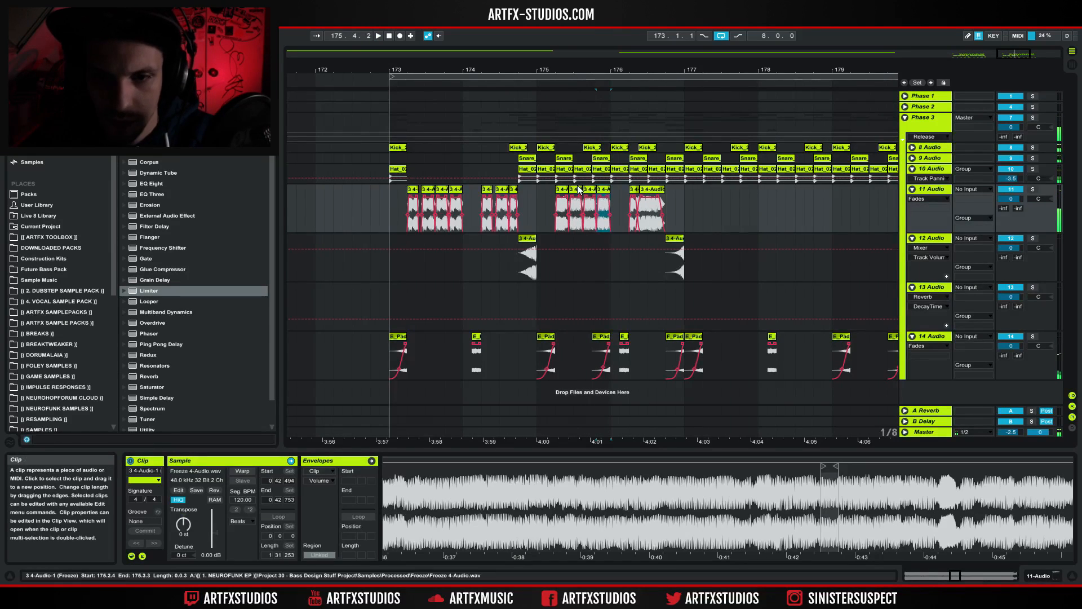
pyautogui.keyDown('shift'); pyautogui.click(576, 192); pyautogui.keyUp('shift')
pyautogui.moveTo(577, 193); pyautogui.dragTo(578, 242)
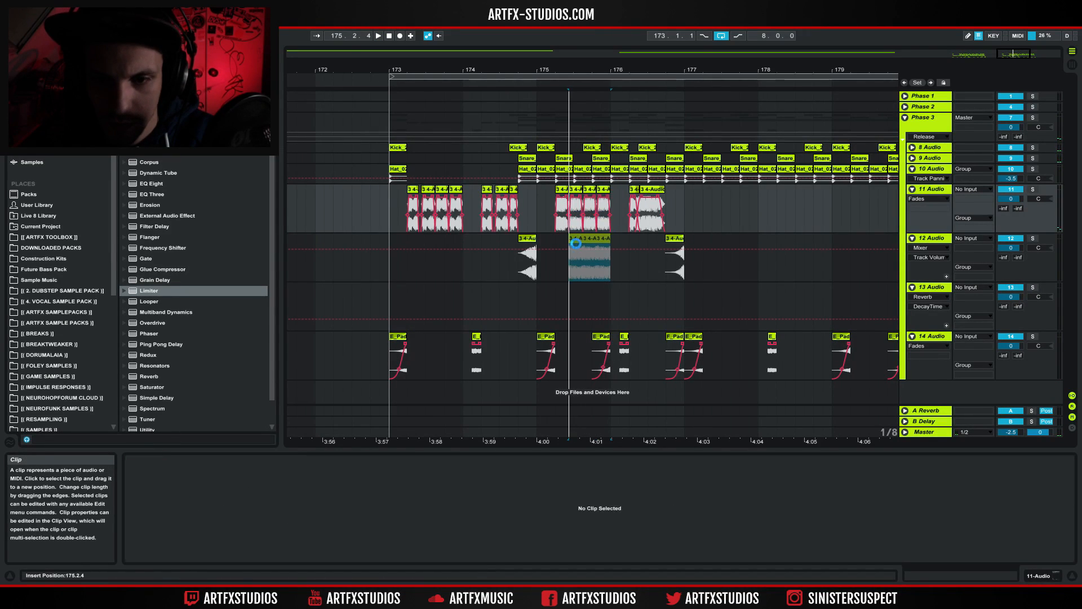
# Play the relocated bass clips from 175.2.4, then copy all three to 173.2.4 on the 12 Audio track
pyautogui.press('space')
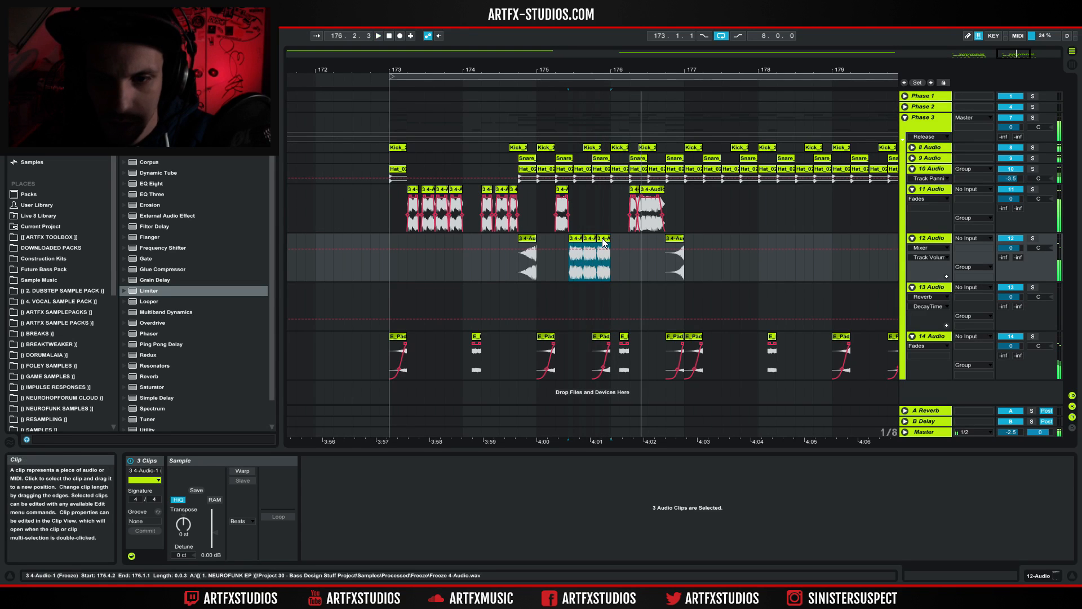
pyautogui.press('space')
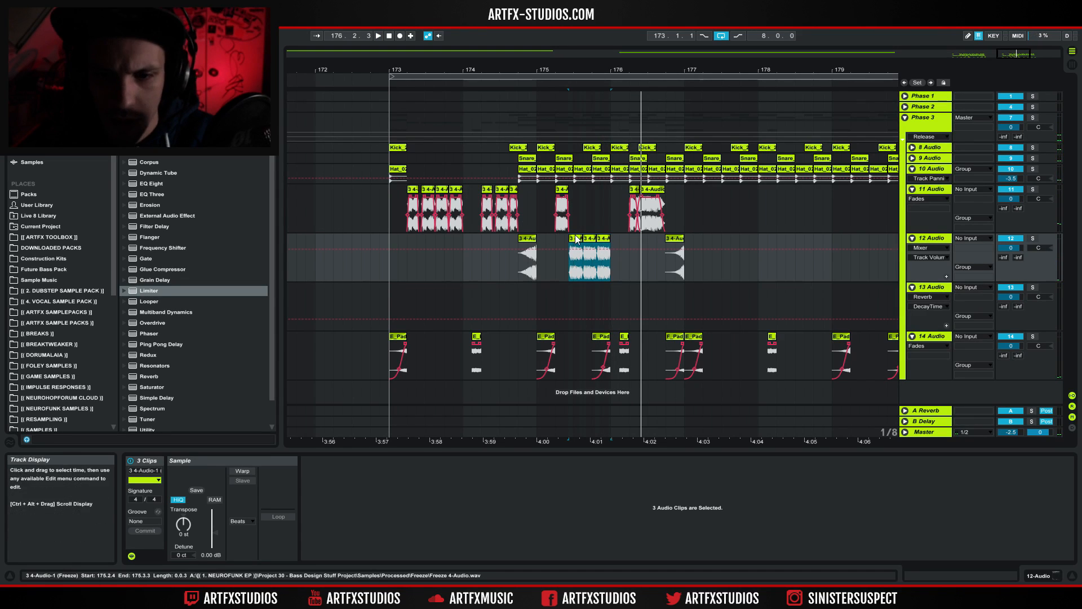
pyautogui.moveTo(574, 241); pyautogui.dragTo(428, 245)
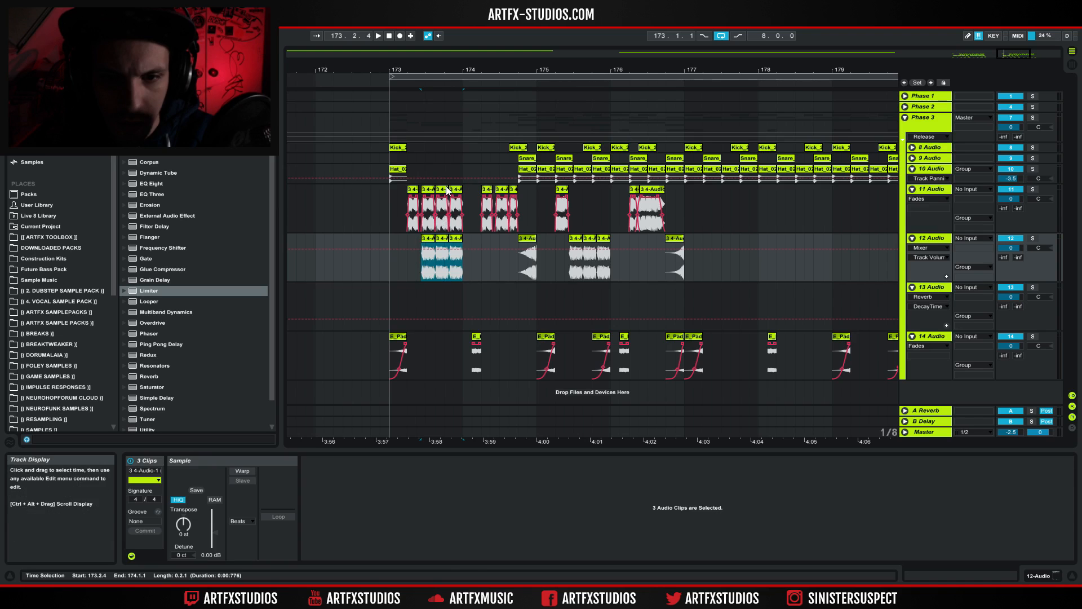
# Replace the 11 Audio bass clips between 173.2.1 and 174.1.3 with a copy of the 175.2.1 clip at 173.2.1
pyautogui.moveTo(472, 206); pyautogui.dragTo(405, 206)
pyautogui.press('Delete')
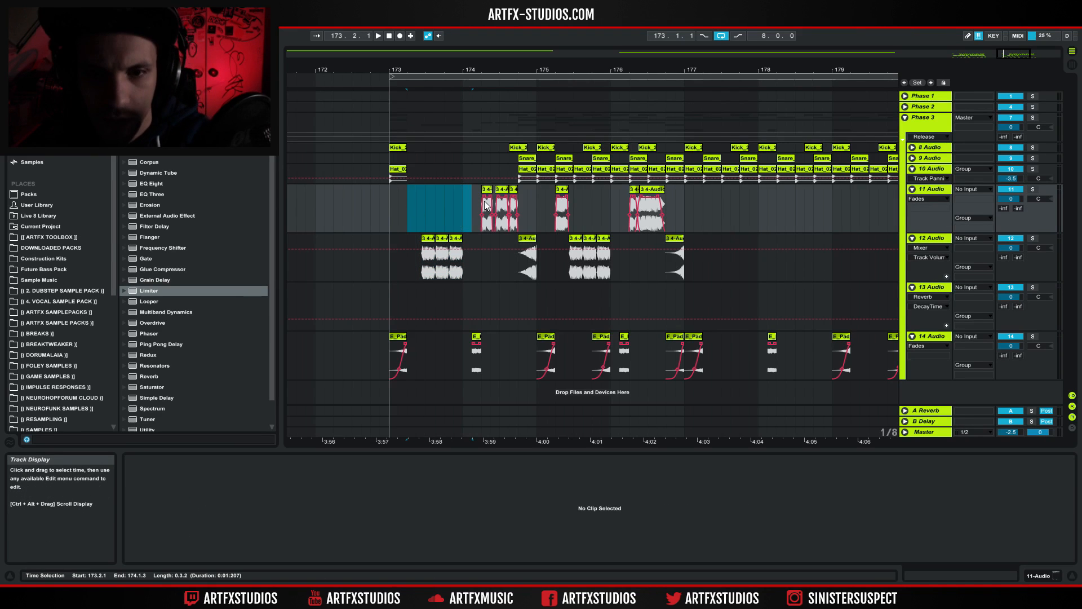
pyautogui.click(562, 195)
pyautogui.moveTo(562, 194); pyautogui.dragTo(414, 197)
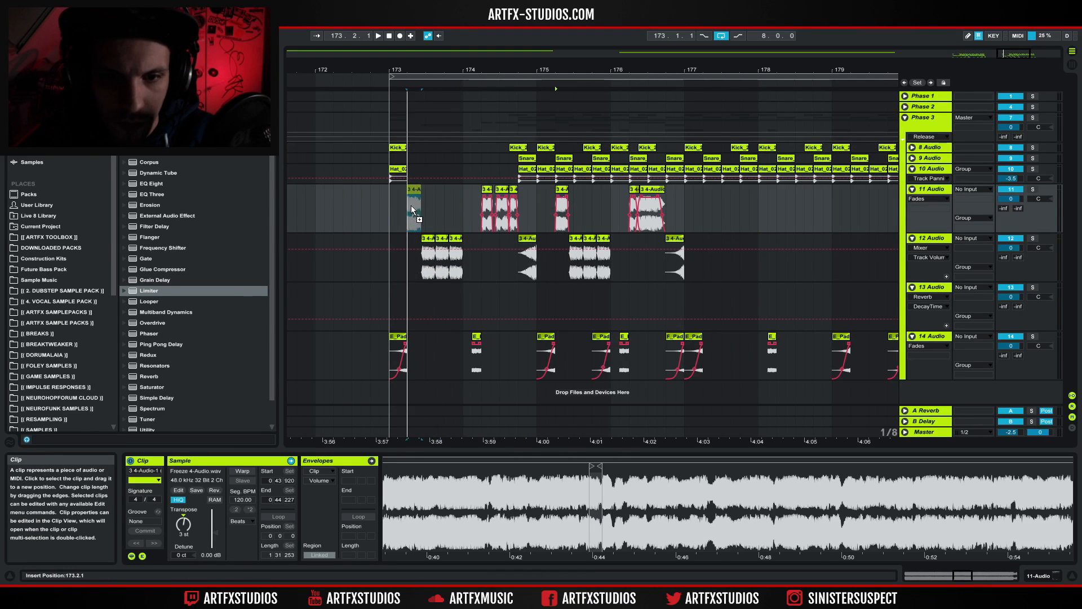
# Replace the 11 Audio clips at 174.2.1 with a copy of the three-clip phrase from 173.2.1 spanning 11 Audio and 12 Audio
pyautogui.moveTo(480, 205); pyautogui.dragTo(511, 212)
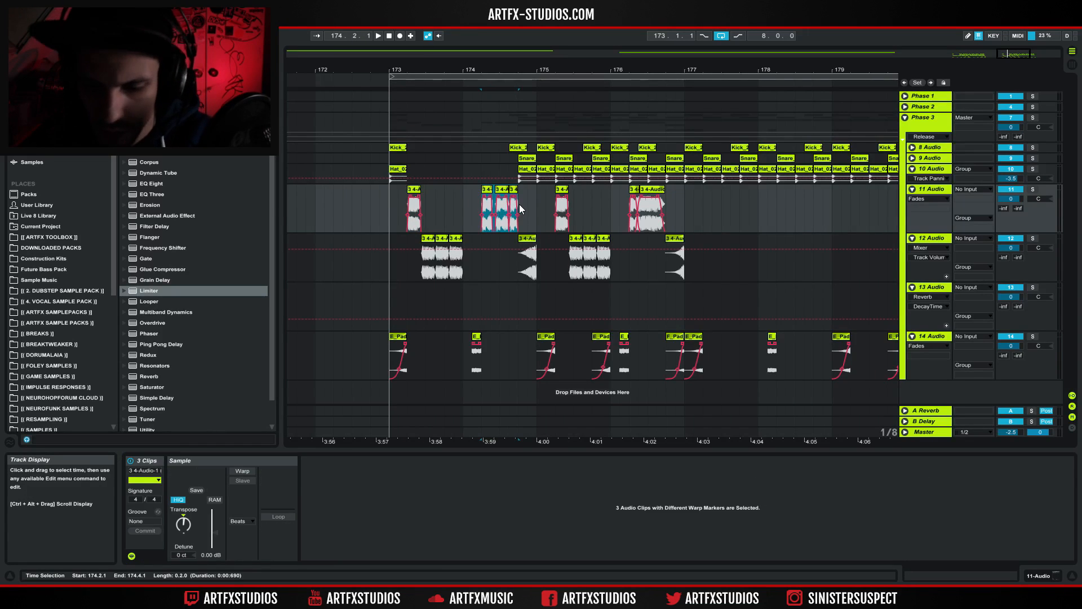
pyautogui.press('Delete')
pyautogui.click(413, 191)
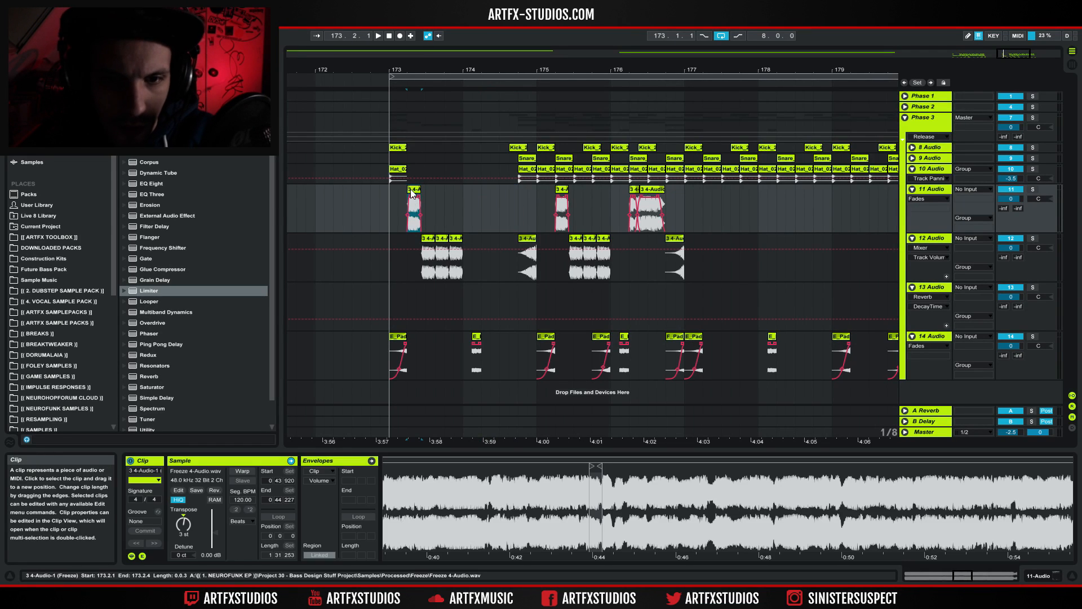
pyautogui.keyDown('shift'); pyautogui.click(442, 239); pyautogui.keyUp('shift')
pyautogui.moveTo(413, 194); pyautogui.dragTo(482, 194)
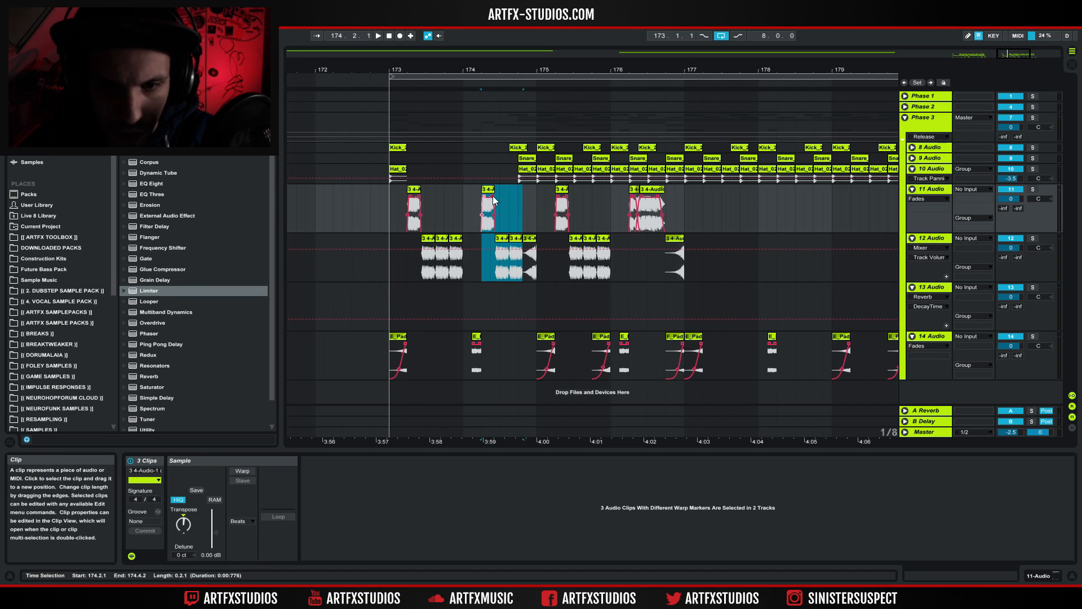
# Extend the faded-in clip back to 174.4.1 and show the clip fades on the 12 Audio track
pyautogui.click(520, 241)
pyautogui.click(928, 248)
pyautogui.click(924, 264)
pyautogui.moveTo(533, 246); pyautogui.dragTo(613, 235)
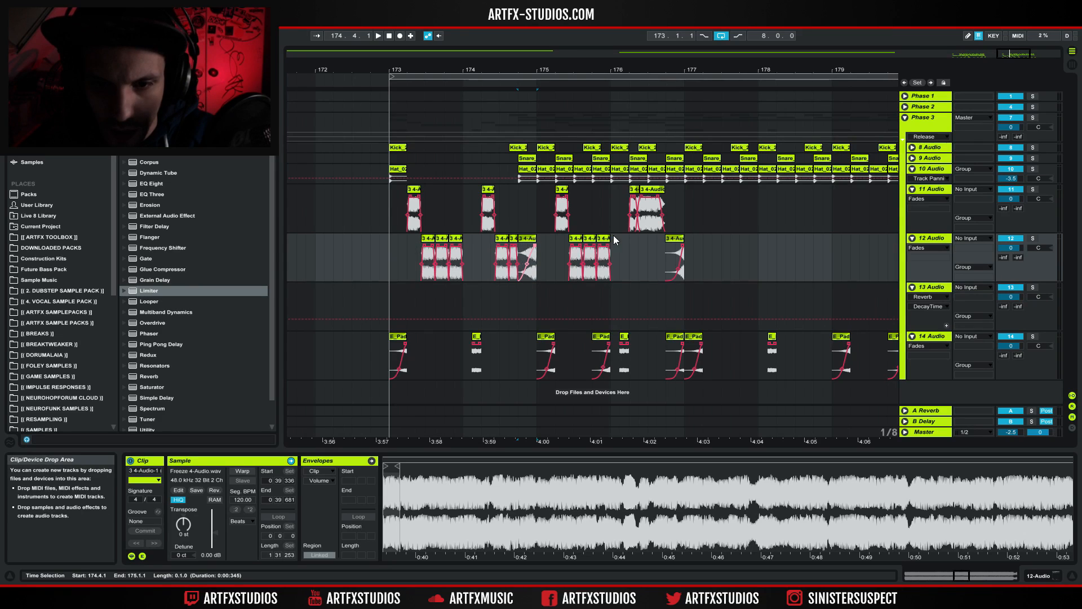
# Copy the 175.2.4 bass clip to 176.2.1 on the 12 Audio track and shorten its end to just past 176.2.3
pyautogui.click(390, 205)
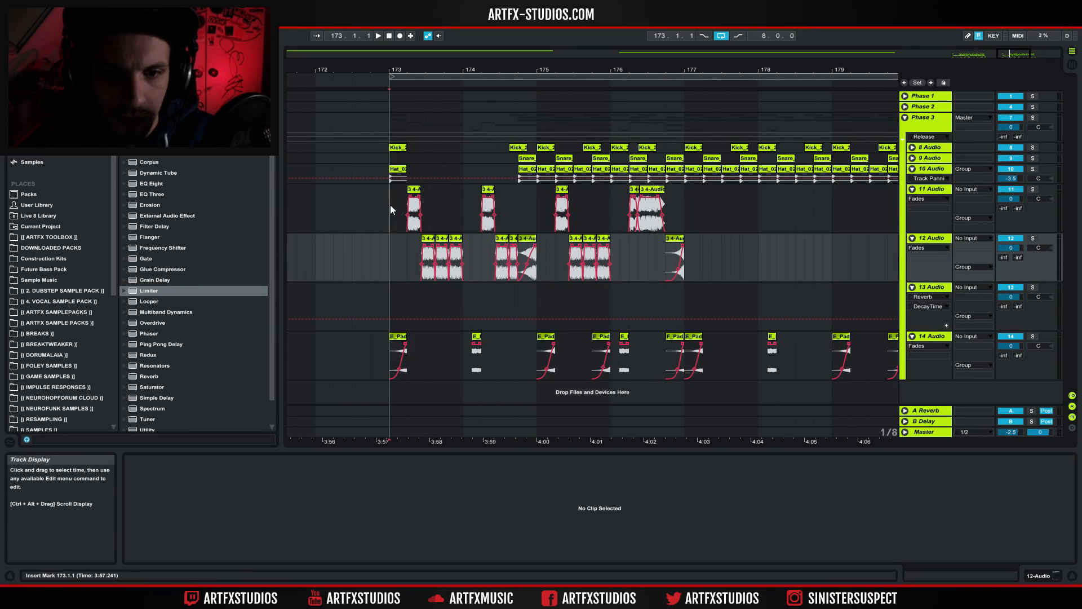
pyautogui.click(576, 241)
pyautogui.moveTo(576, 242); pyautogui.dragTo(636, 247)
pyautogui.moveTo(636, 70); pyautogui.dragTo(669, 98)
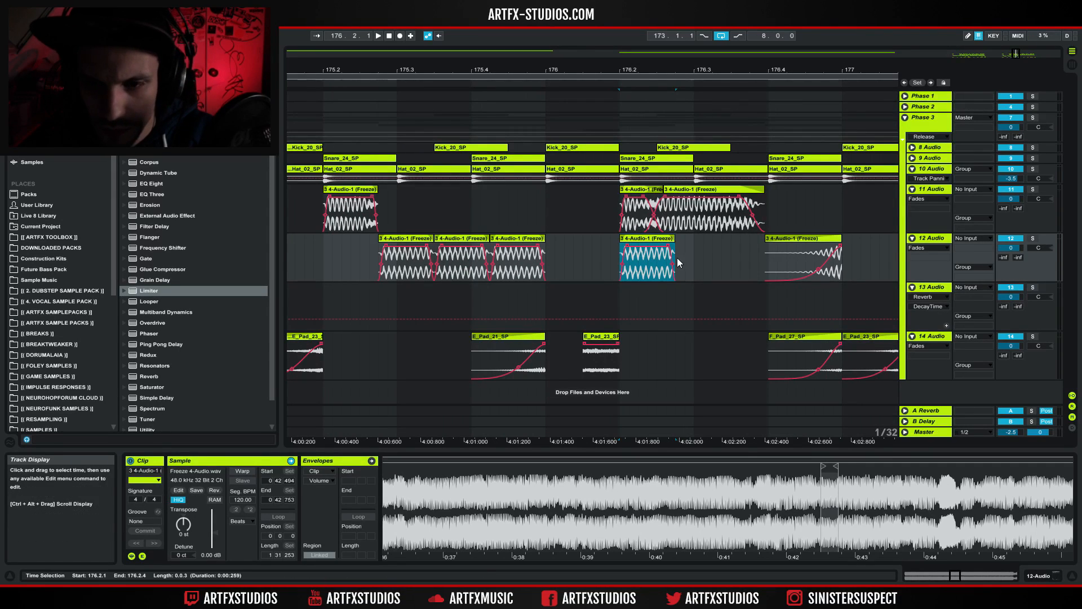
pyautogui.moveTo(674, 241); pyautogui.dragTo(656, 241)
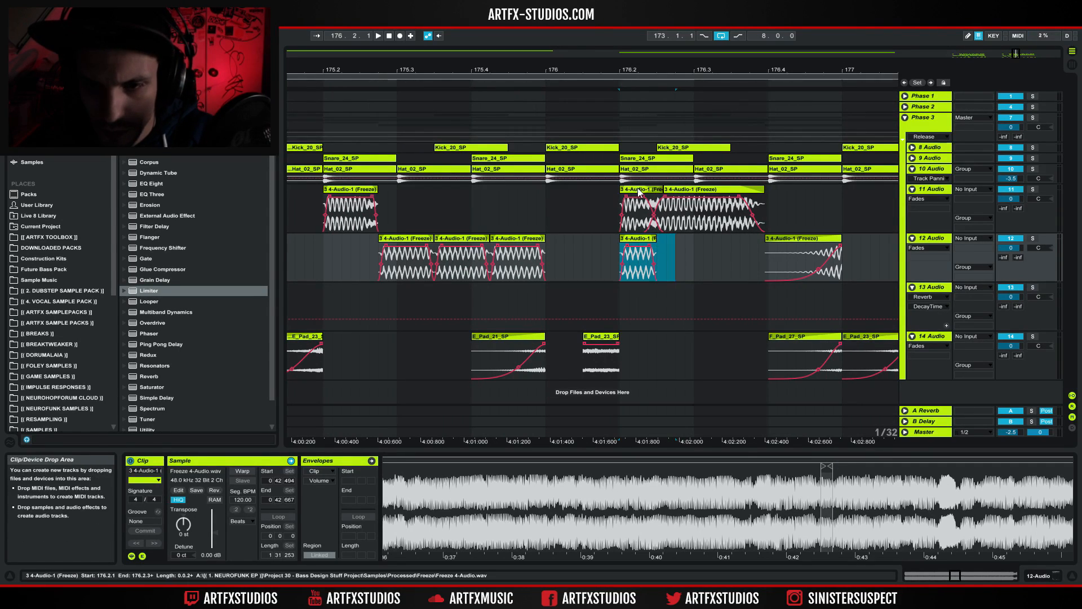
# Delete the short bass clip at 176.2.1 on 11 Audio and extend the following clip's start back to 176.2.1
pyautogui.click(656, 209)
pyautogui.press('Delete')
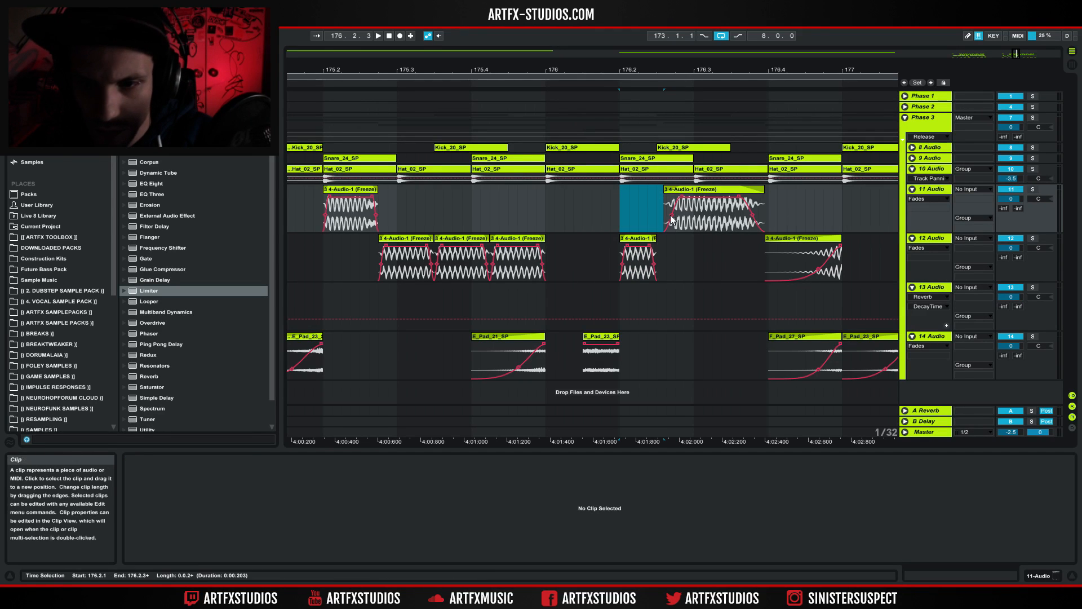
pyautogui.moveTo(664, 209); pyautogui.dragTo(618, 203)
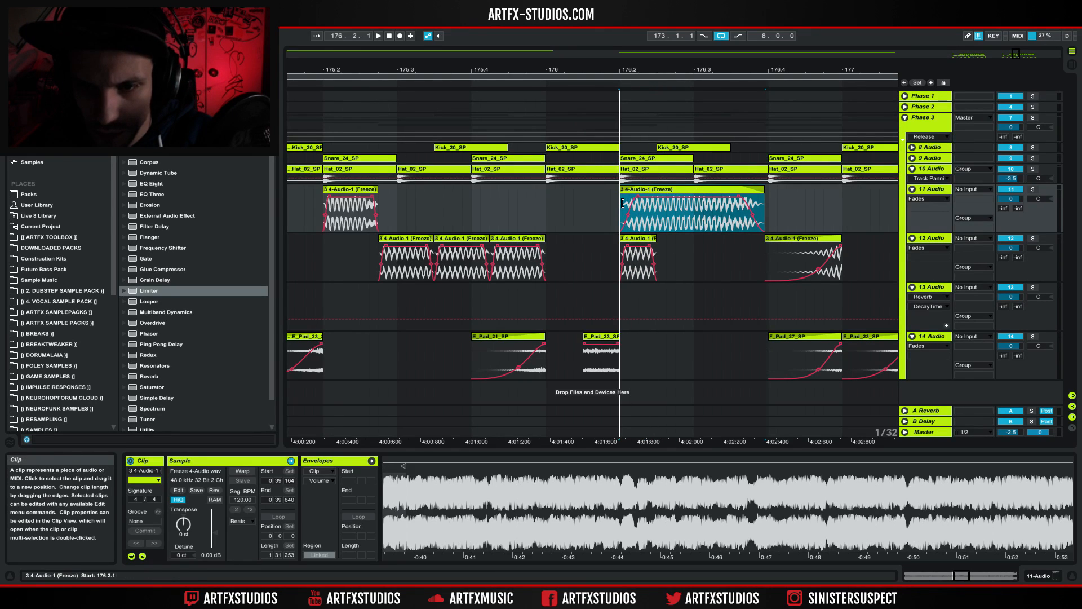
# Crossfade the two clips at 176.2.1, giving the 12 Audio clip a long fade-out to 176.3 and the 11 Audio clip a longer fade-in
pyautogui.moveTo(656, 242); pyautogui.dragTo(611, 246)
pyautogui.moveTo(637, 201); pyautogui.dragTo(671, 208)
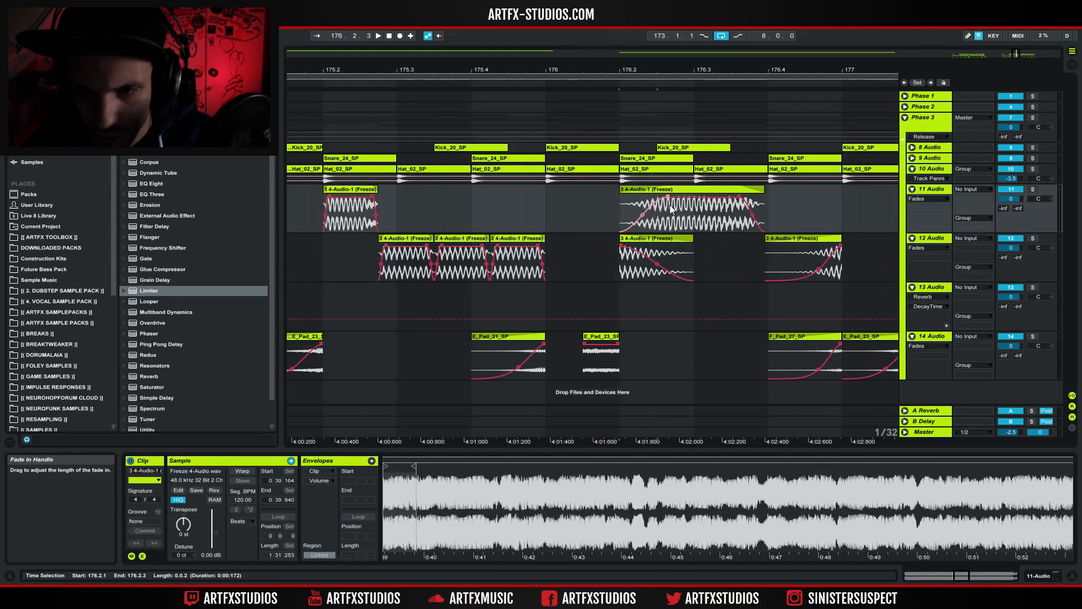
# Play the edited bass pattern from bar 173 to check the new clip layout and crossfade
pyautogui.press('space')
pyautogui.moveTo(596, 71); pyautogui.dragTo(632, 27)
pyautogui.click(478, 212)
pyautogui.press('space')
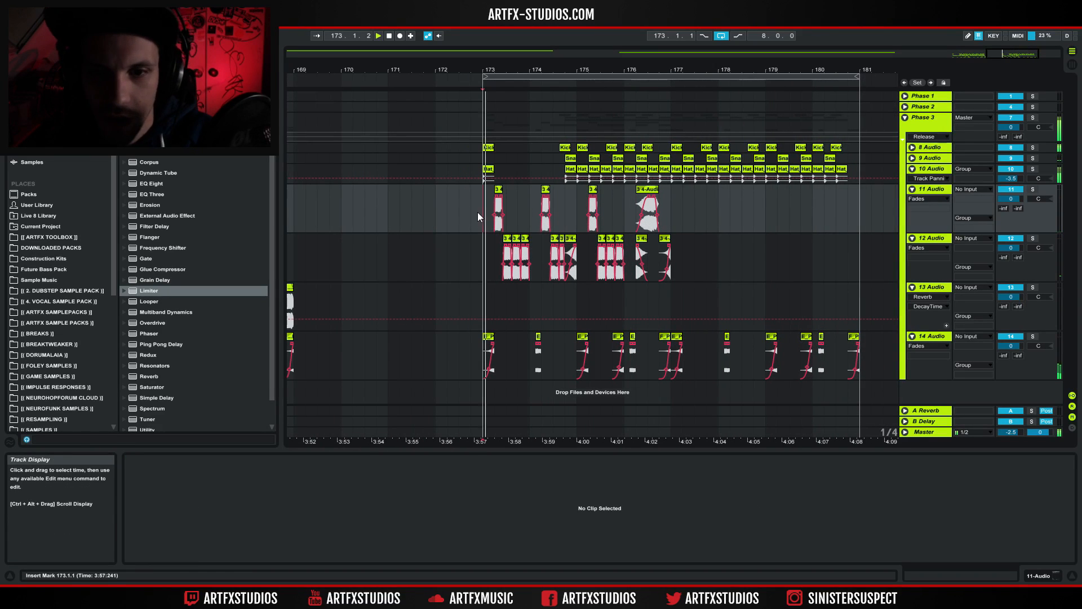
# Duplicate the four-bar bass pattern on 11 Audio and 12 Audio to bar 177, and play the earlier section looped over bars 161 to 169
pyautogui.moveTo(668, 201); pyautogui.dragTo(480, 254)
pyautogui.hotkey('ctrl', 'd')
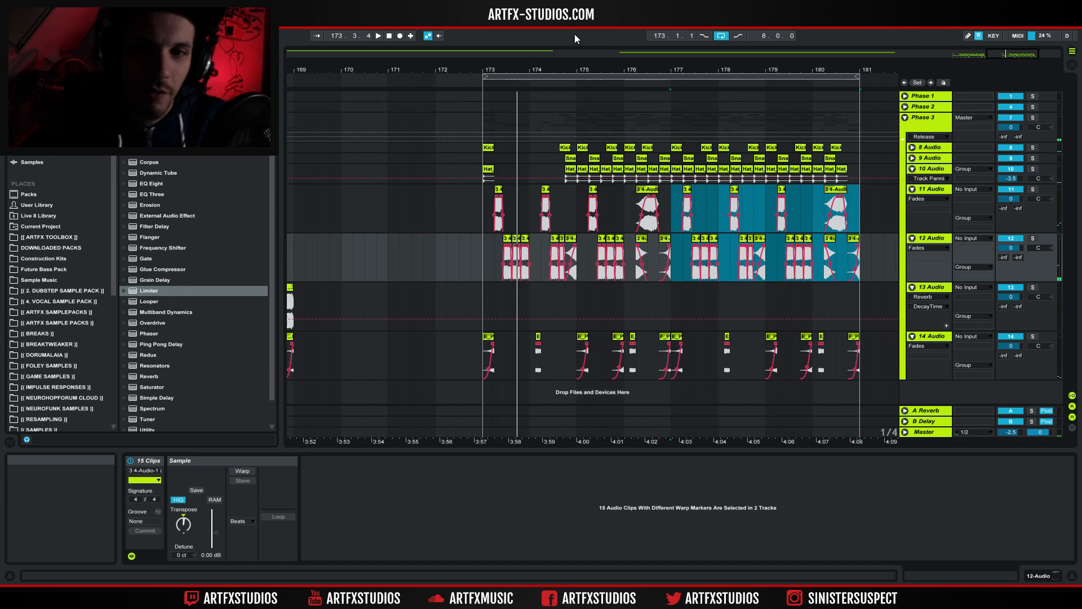
pyautogui.moveTo(513, 70); pyautogui.dragTo(426, 96)
pyautogui.press('space')
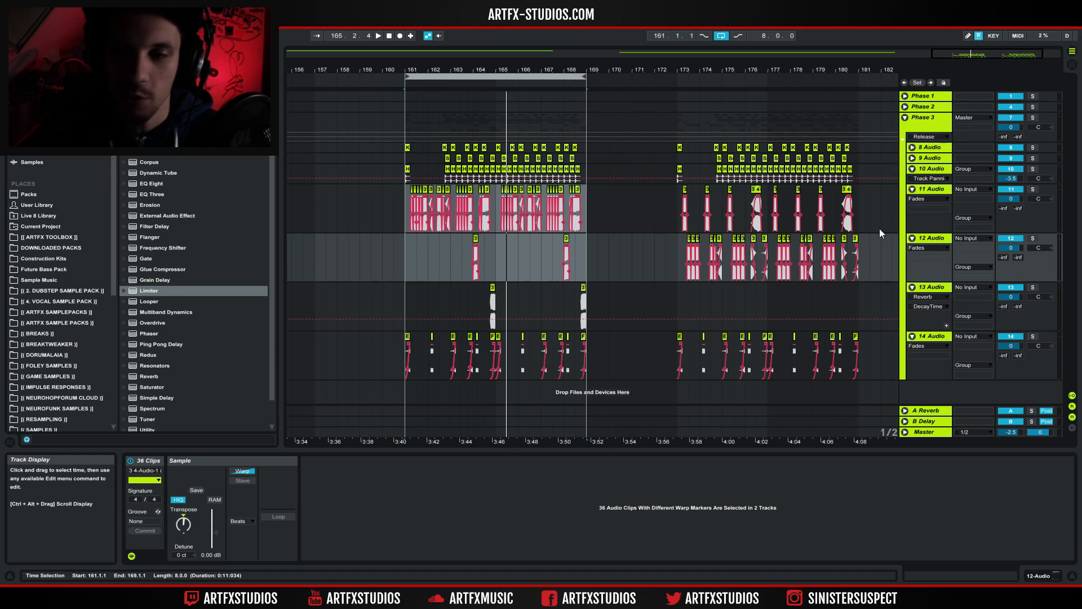
# Move the last faded-in clip before bar 181 onto the 13 Audio track and play the section looped from bar 173 to 181
pyautogui.moveTo(854, 239); pyautogui.dragTo(855, 294)
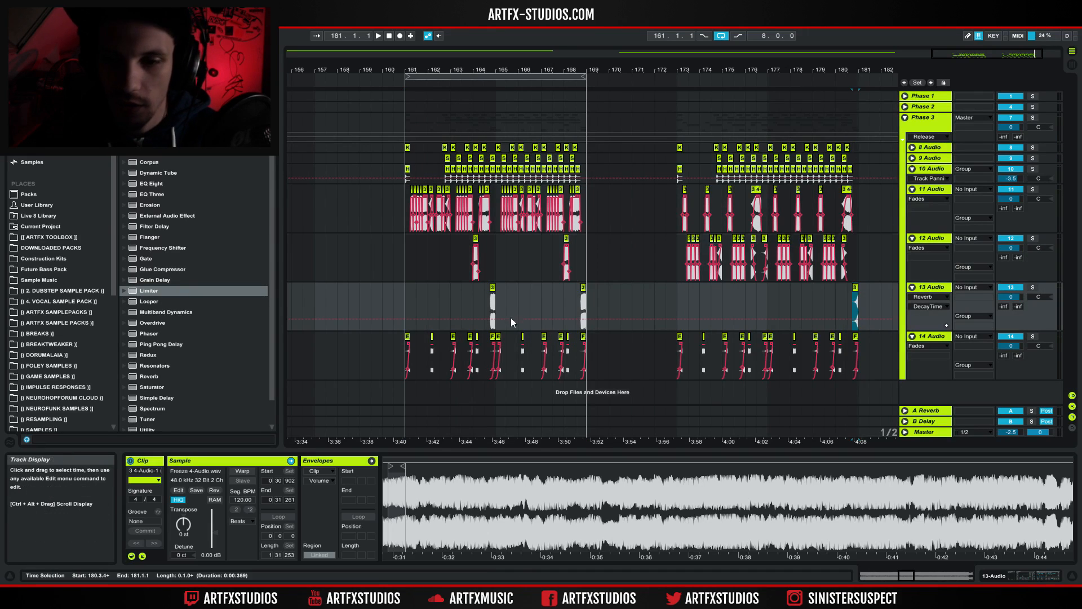
pyautogui.moveTo(514, 76); pyautogui.dragTo(785, 119)
pyautogui.press('space')
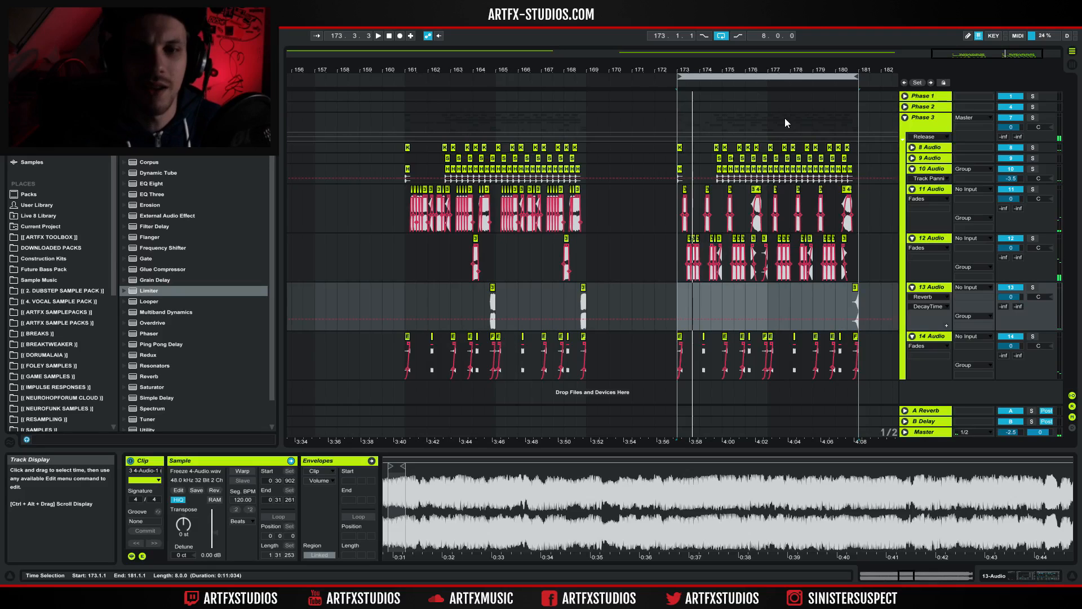
# Set the loop back to bars 161 to 169 and select that section's bass clips on the 11, 12 and 13 Audio tracks
pyautogui.moveTo(762, 79); pyautogui.dragTo(521, 103)
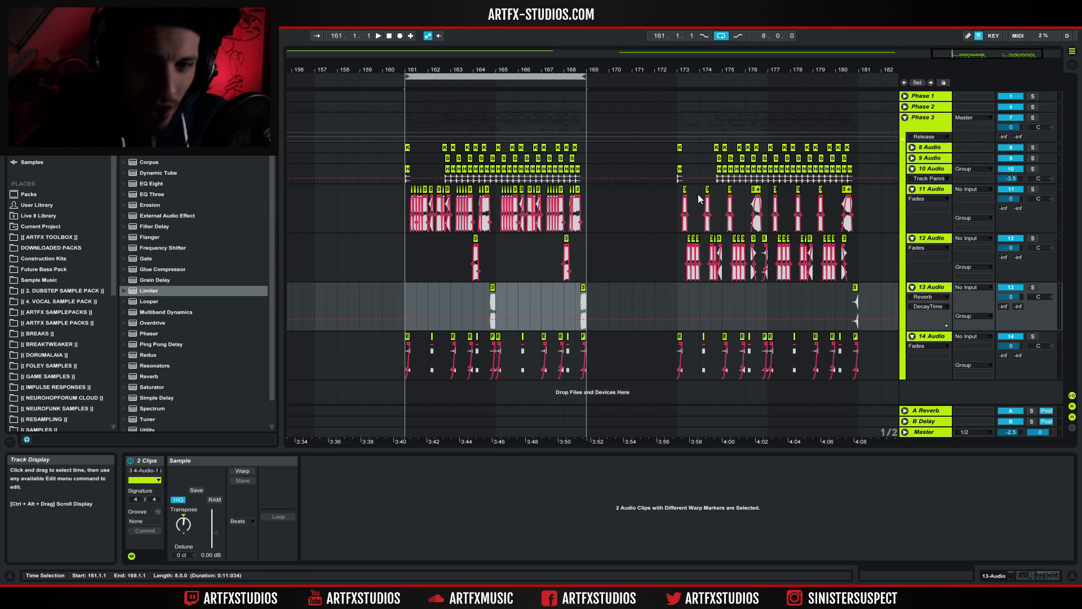
pyautogui.click(405, 196)
pyautogui.moveTo(405, 199); pyautogui.dragTo(586, 313)
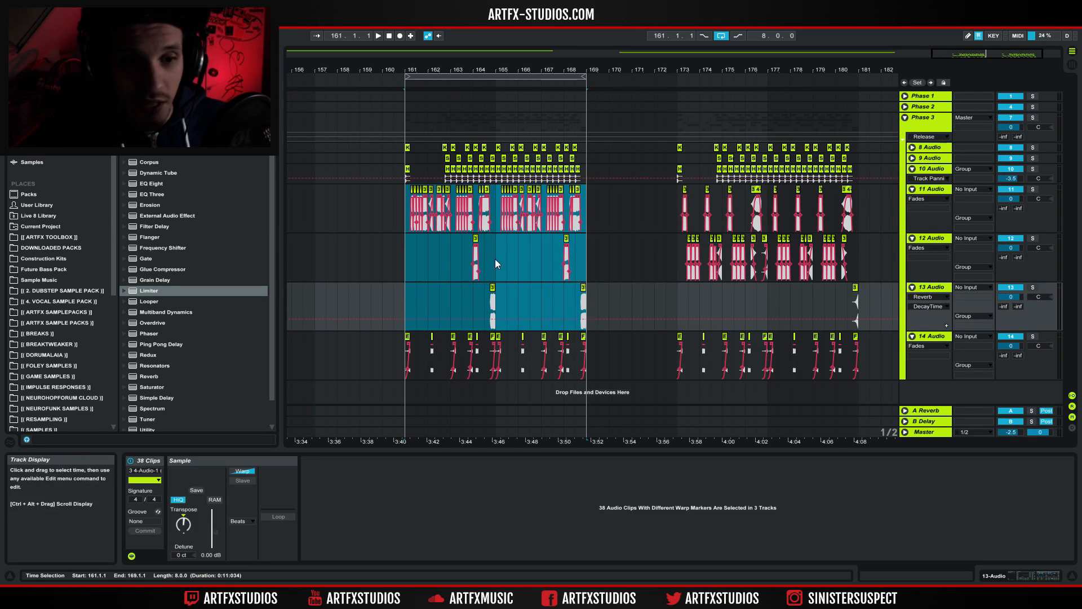
# Browse the ARTFX TOOLBOX folder for its processed reese and neuro bass samples
pyautogui.click(46, 238)
pyautogui.click(124, 184)
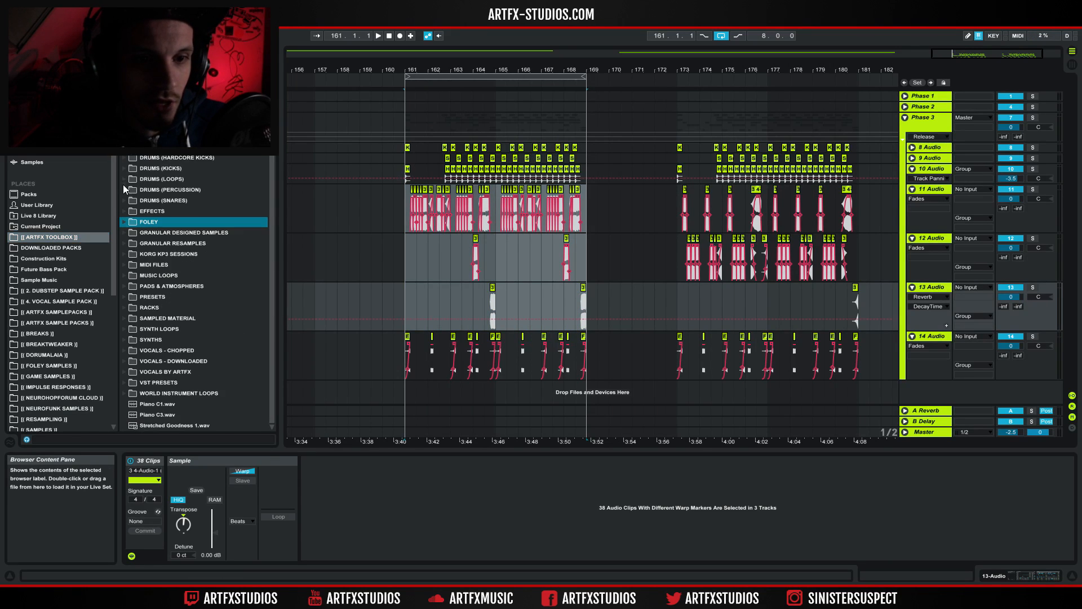
pyautogui.click(124, 109)
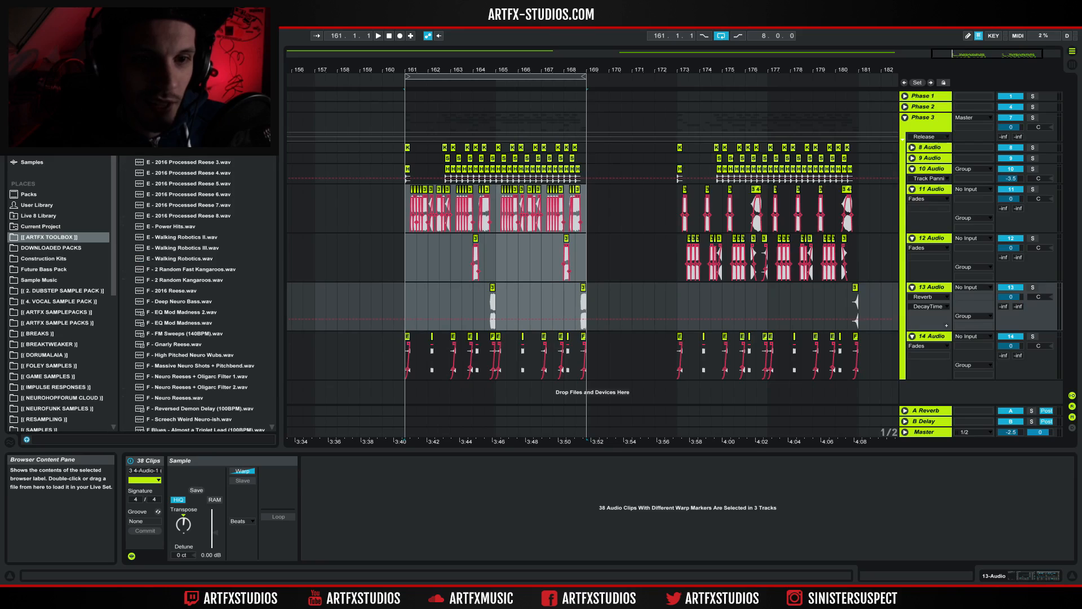
pyautogui.moveTo(272, 105); pyautogui.dragTo(298, 98)
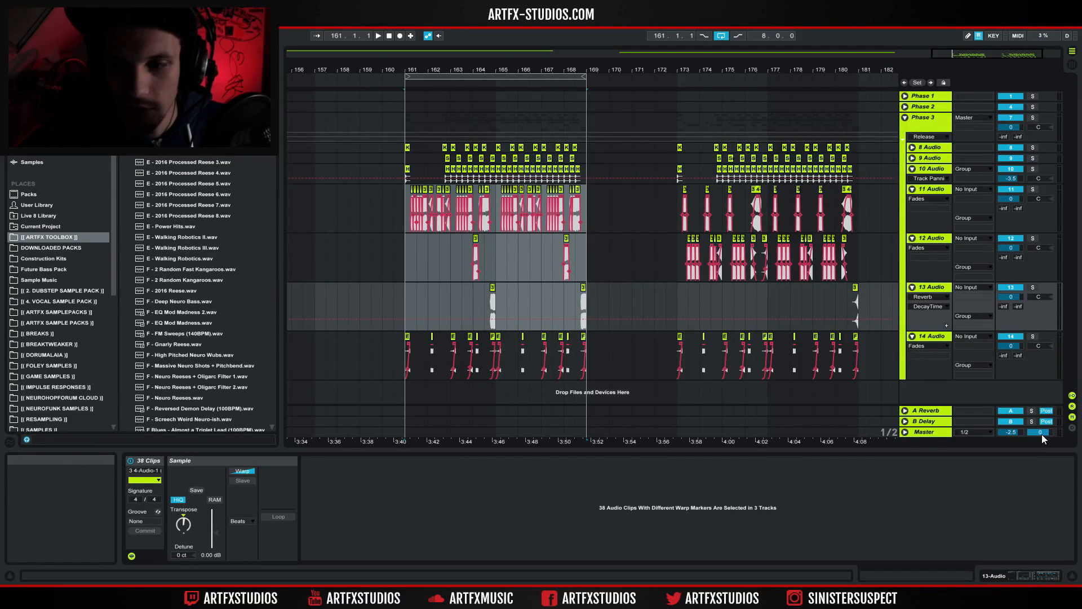
# Set the cue volume to -8.0 and preview several samples, including 2016 Processed Reese 5, 4 and 7
pyautogui.click(225, 185)
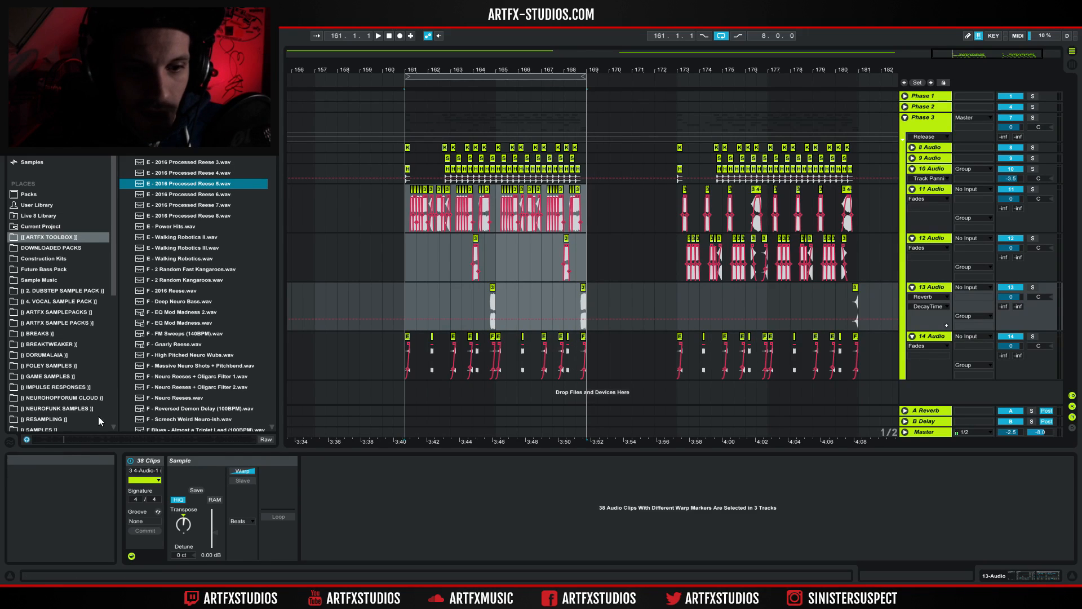
pyautogui.click(219, 172)
pyautogui.click(209, 202)
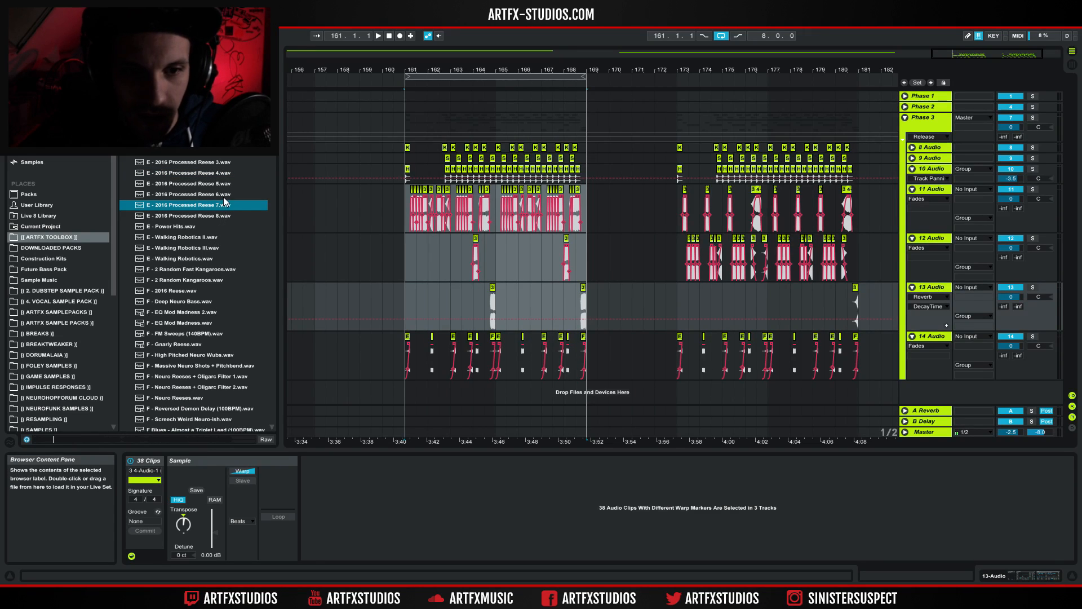
pyautogui.click(389, 36)
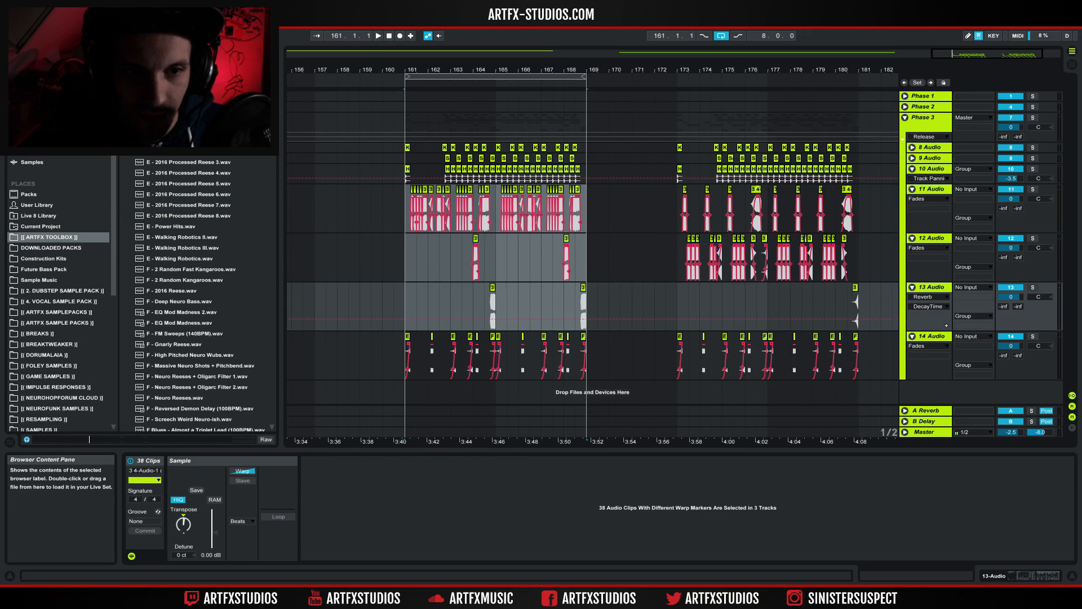
pyautogui.moveTo(279, 112); pyautogui.dragTo(343, 92)
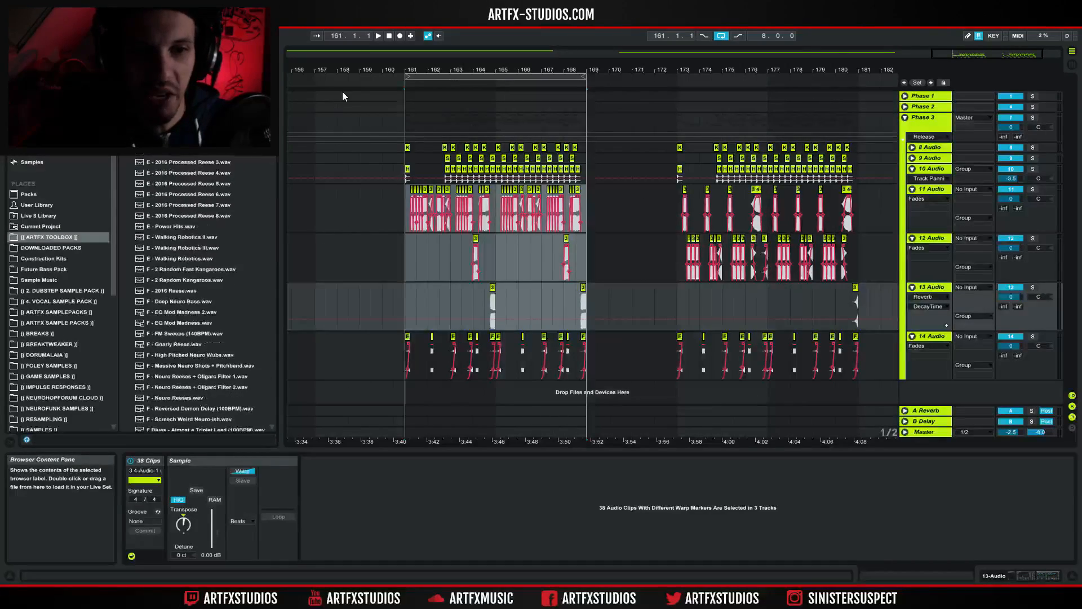
pyautogui.moveTo(293, 52); pyautogui.dragTo(291, 89)
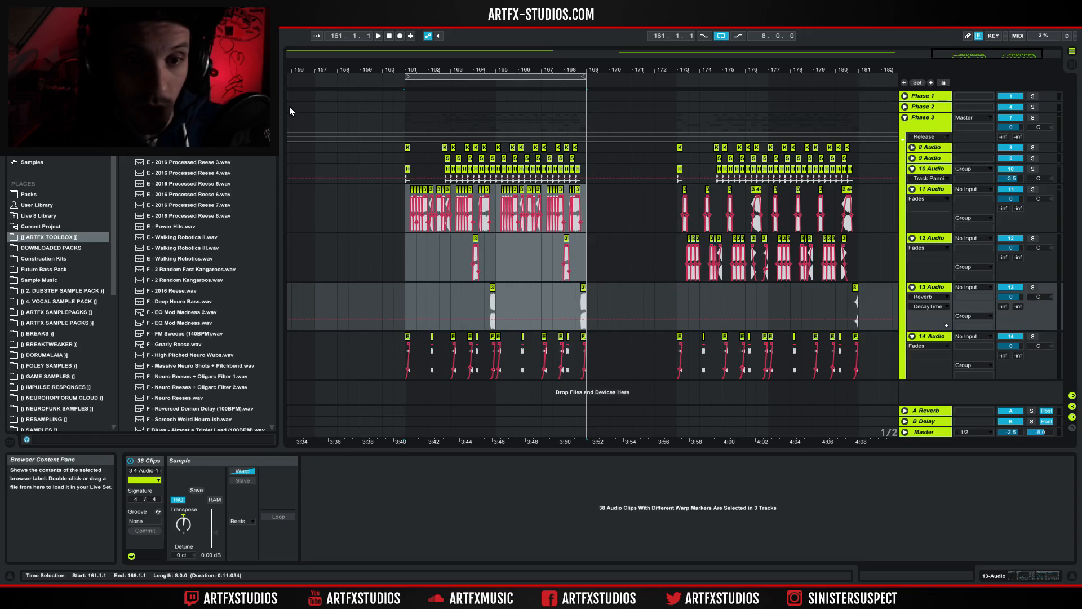
pyautogui.scroll(-10, 264, 229)
pyautogui.moveTo(271, 231); pyautogui.dragTo(302, 105)
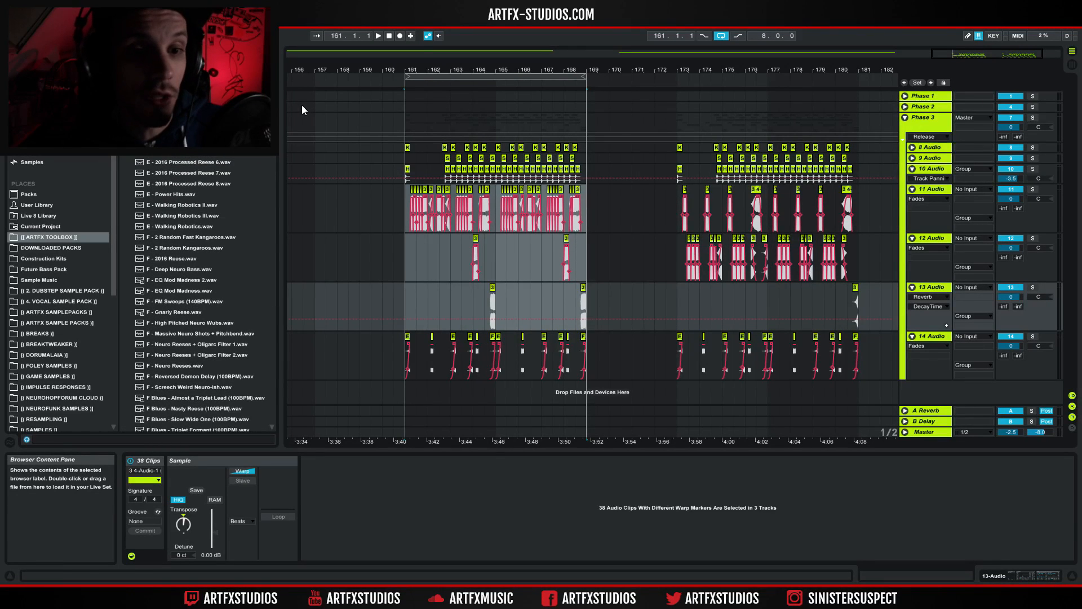